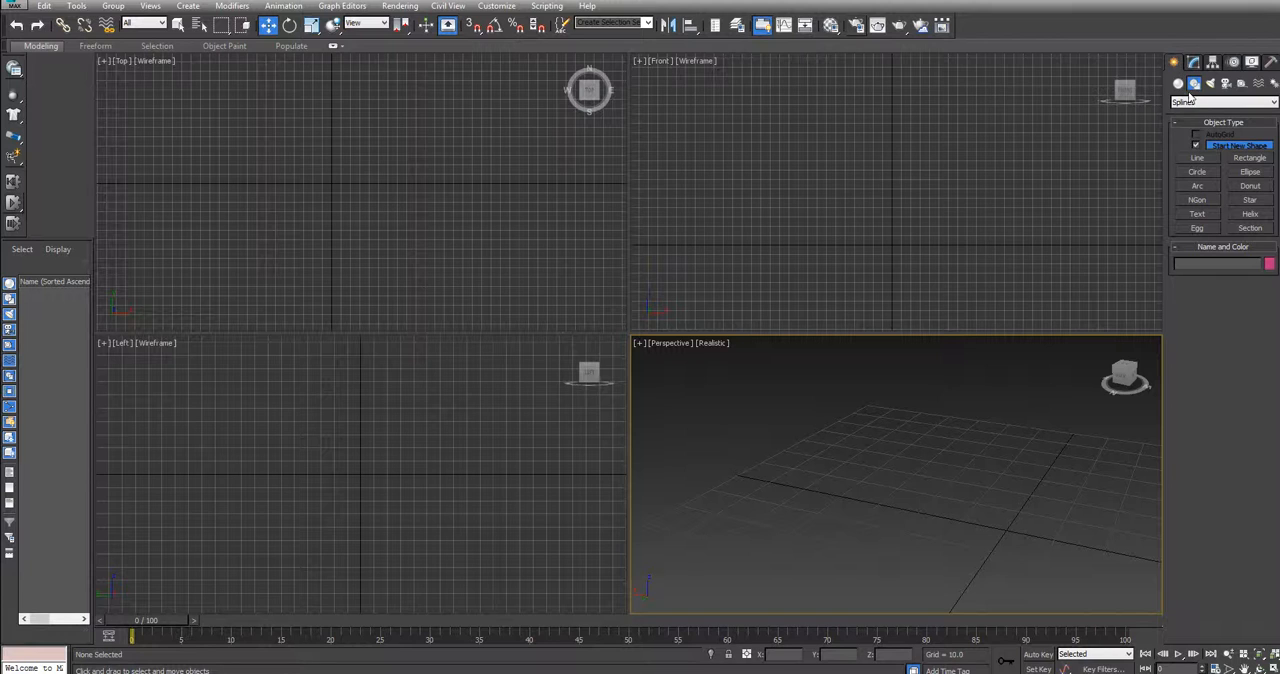
Create a standard primitive box in the Perspective view, about 32 long, 37 wide and 15 high
{"action": "left_click", "coordinate": [1188, 102]}
{"action": "left_click", "coordinate": [1182, 87]}
{"action": "left_click", "coordinate": [1180, 85]}
{"action": "left_click", "coordinate": [1191, 103]}
{"action": "left_click", "coordinate": [1193, 112]}
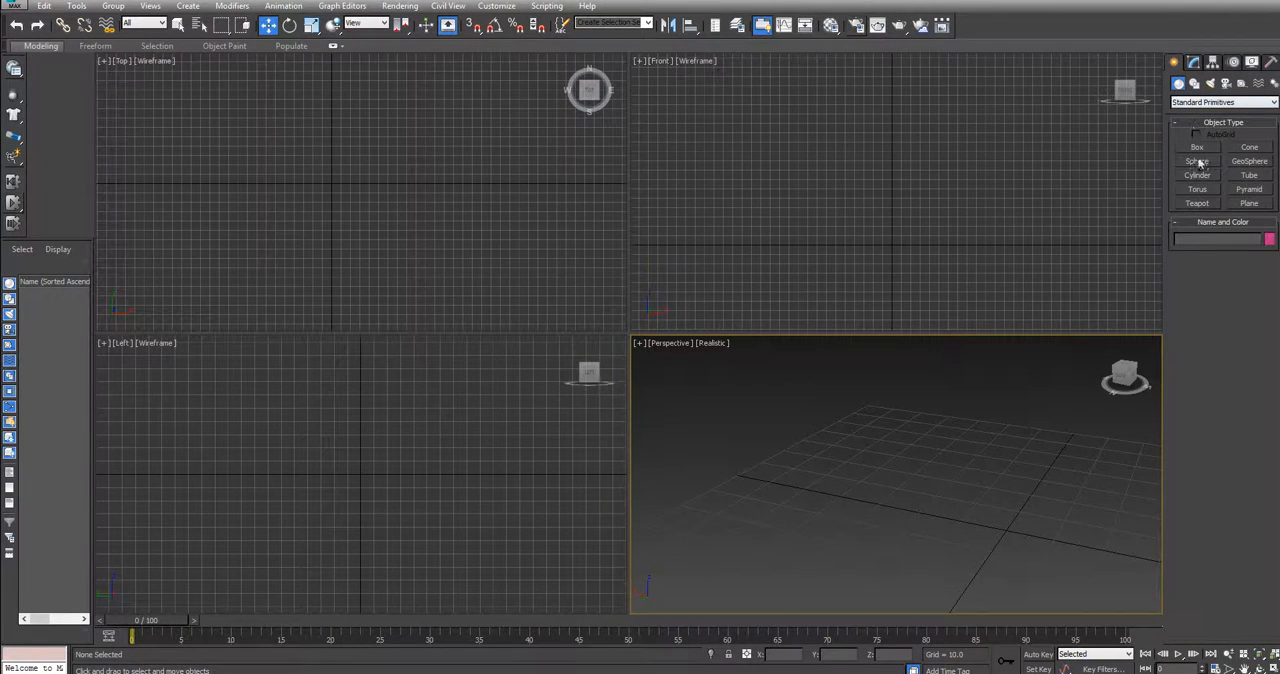
{"action": "left_click", "coordinate": [1198, 148]}
{"action": "mouse_move", "coordinate": [857, 505]}
{"action": "left_mouse_down"}
{"action": "mouse_move", "coordinate": [1009, 529]}
{"action": "mouse_move", "coordinate": [1051, 480]}
{"action": "left_mouse_up"}
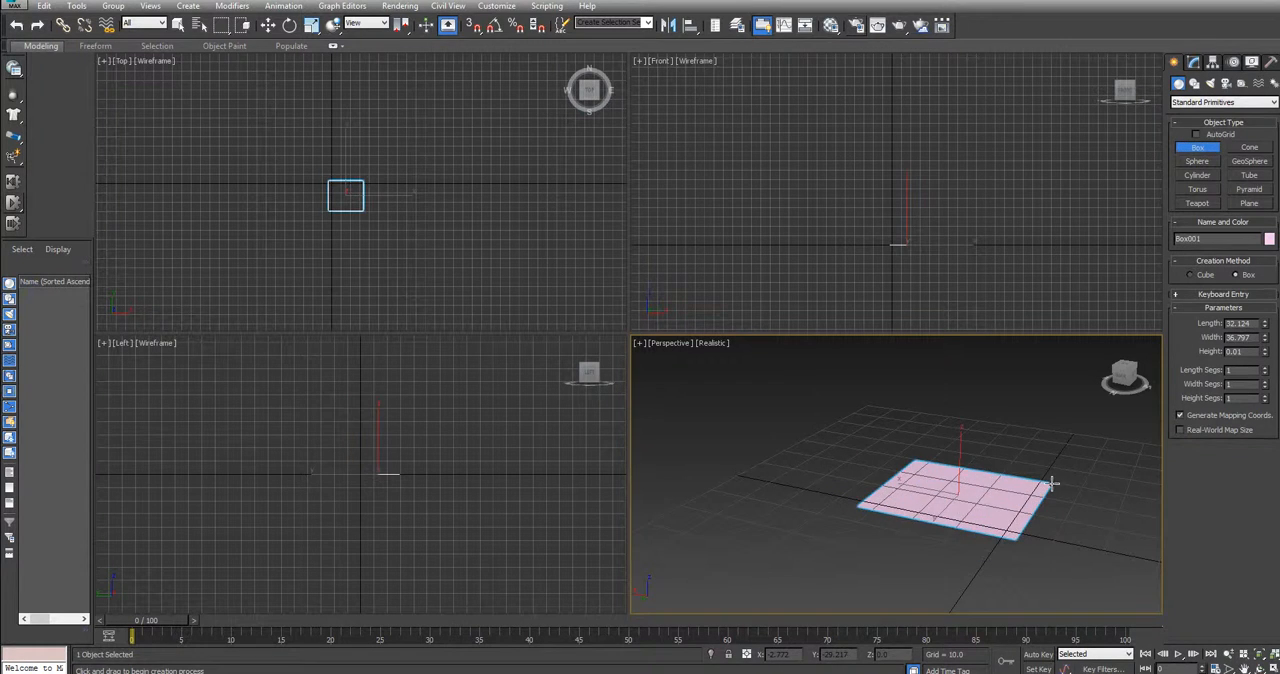
Move the box to about X 10.1, Y -12.1, Z -1.3 and rotate it slightly, about -7.6 degrees on X
{"action": "left_click", "coordinate": [268, 26]}
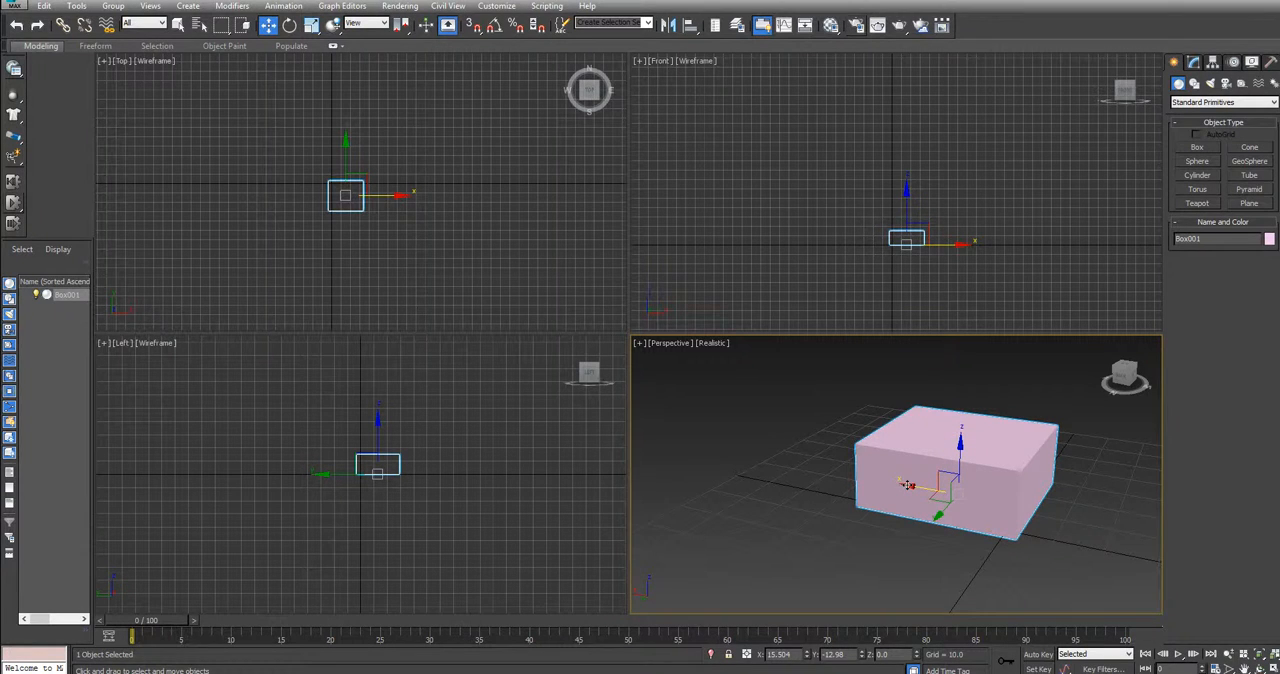
{"action": "left_click_drag", "start_coordinate": [907, 485], "coordinate": [979, 503]}
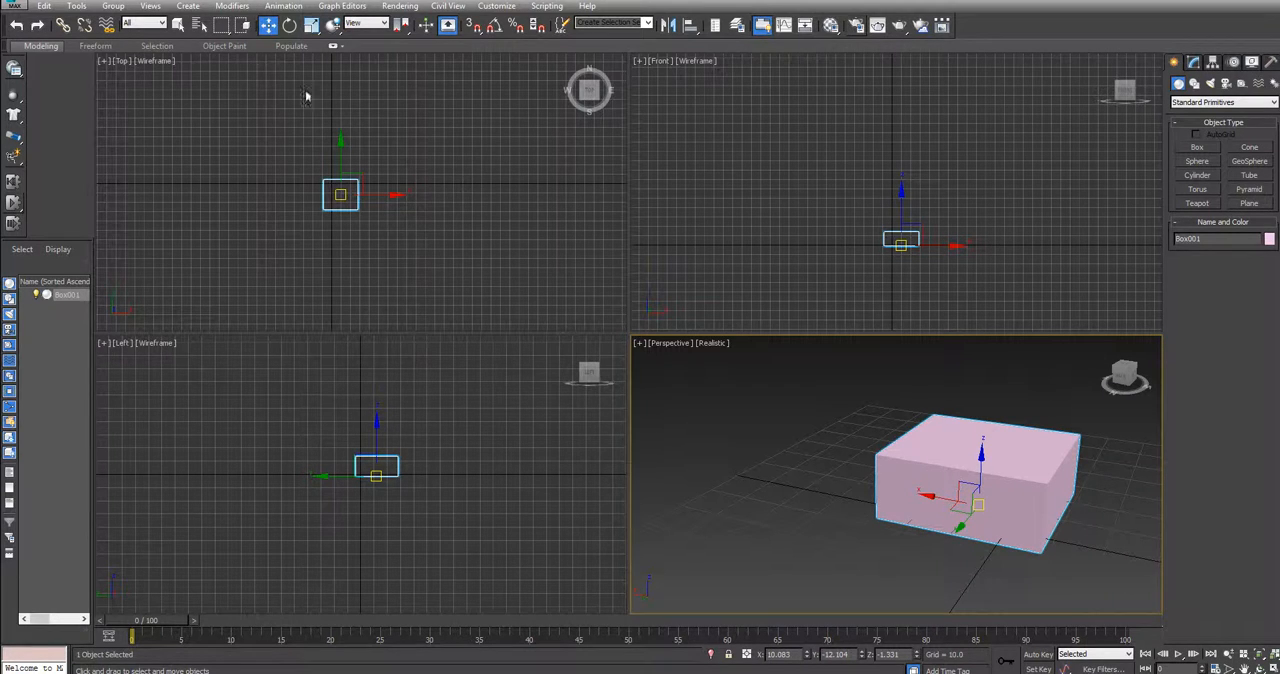
{"action": "left_click", "coordinate": [288, 25]}
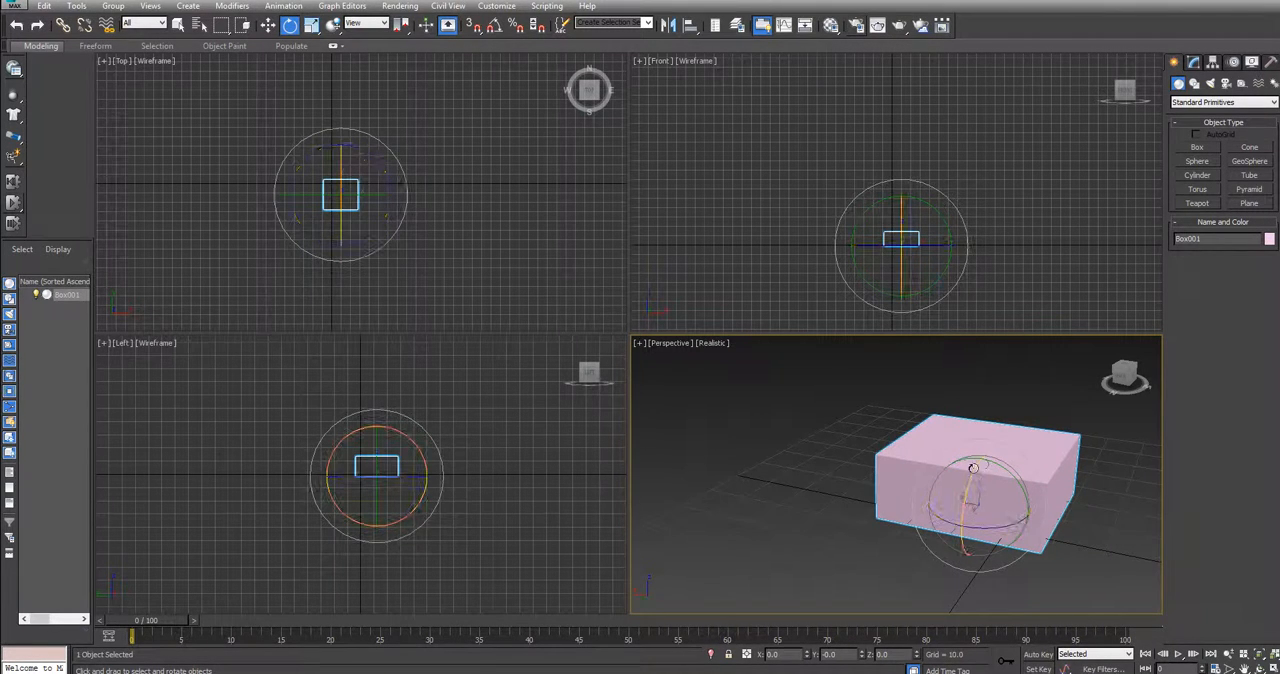
{"action": "left_click_drag", "start_coordinate": [972, 472], "coordinate": [982, 524]}
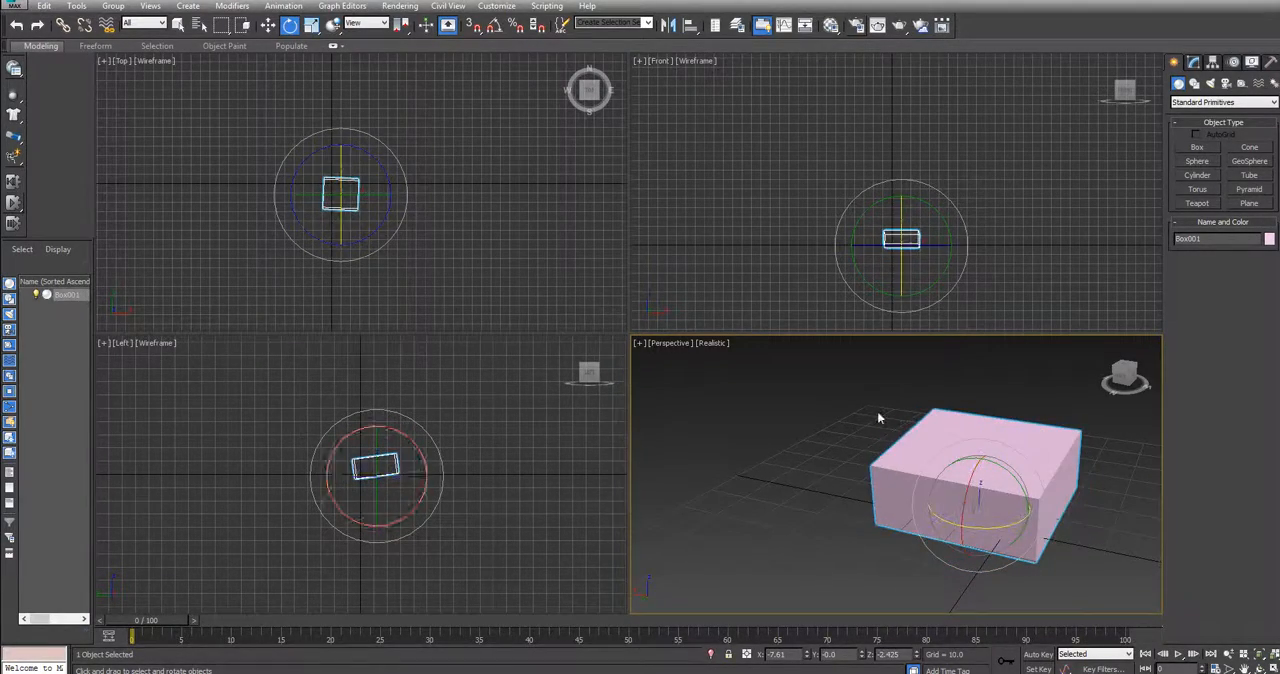
Scale the box to about 229% along its Y axis, and enlarge it uniformly by about 107%
{"action": "left_click", "coordinate": [333, 26]}
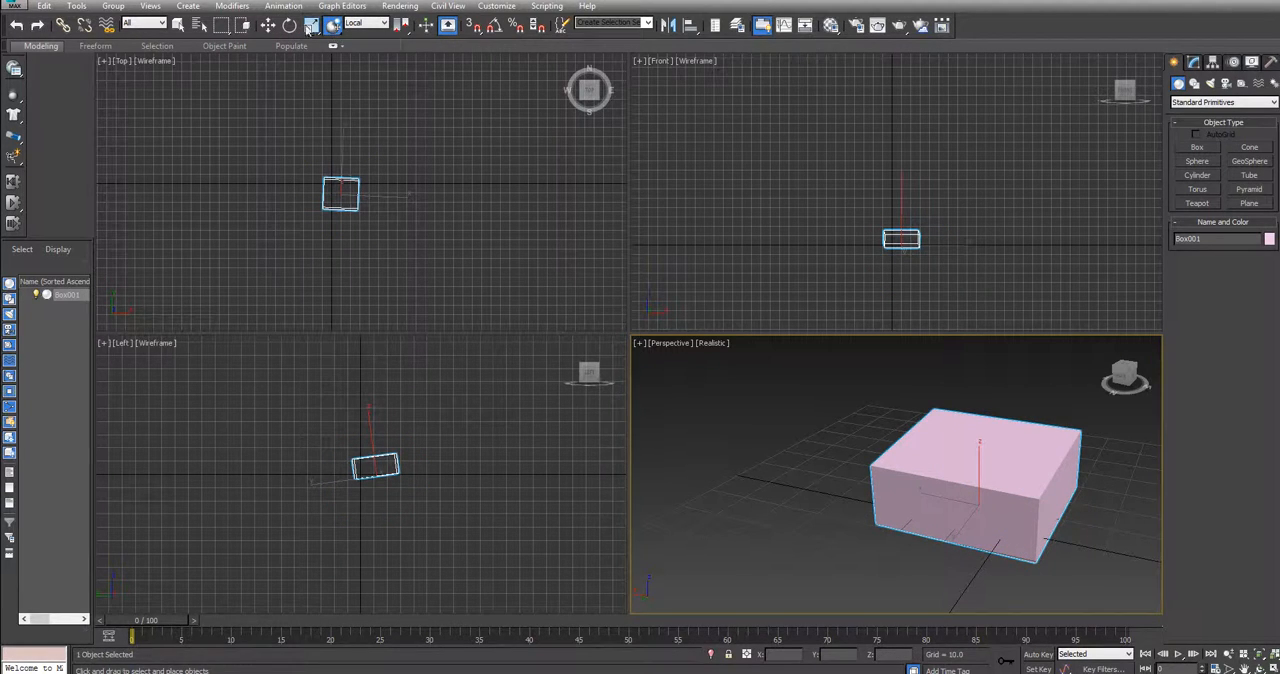
{"action": "left_click", "coordinate": [311, 26]}
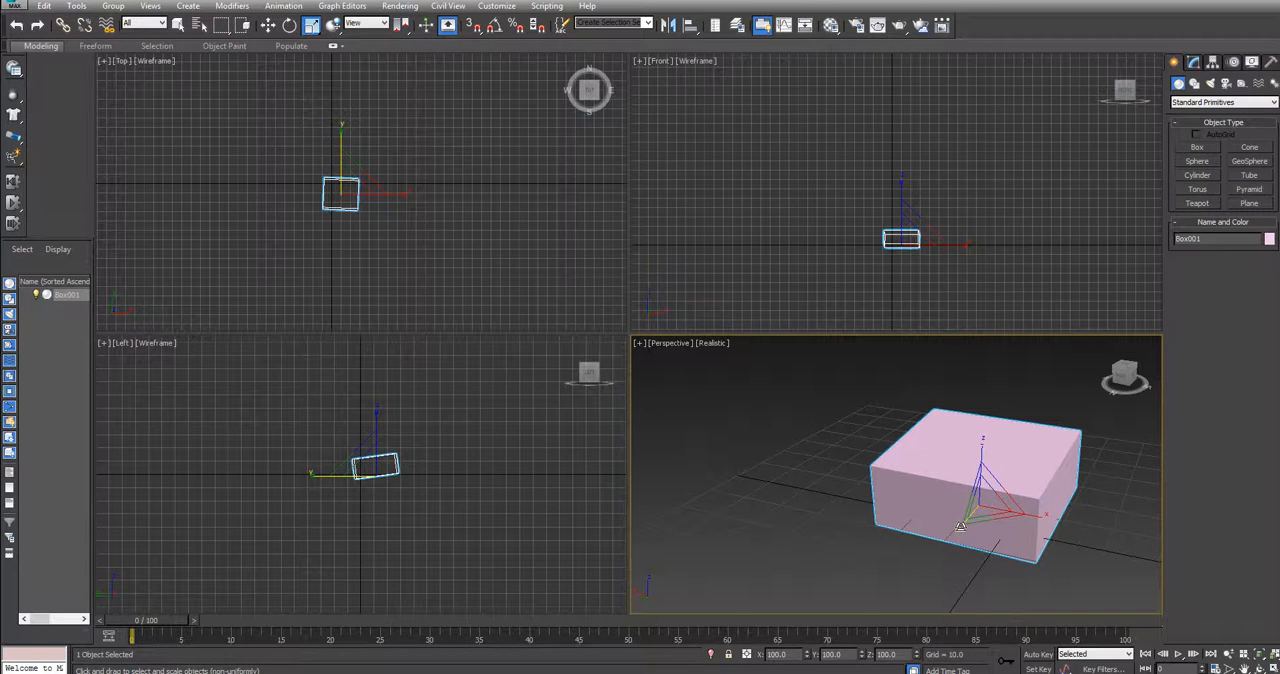
{"action": "mouse_move", "coordinate": [960, 527]}
{"action": "left_mouse_down"}
{"action": "mouse_move", "coordinate": [883, 590]}
{"action": "mouse_move", "coordinate": [975, 500]}
{"action": "mouse_move", "coordinate": [936, 528]}
{"action": "left_mouse_up"}
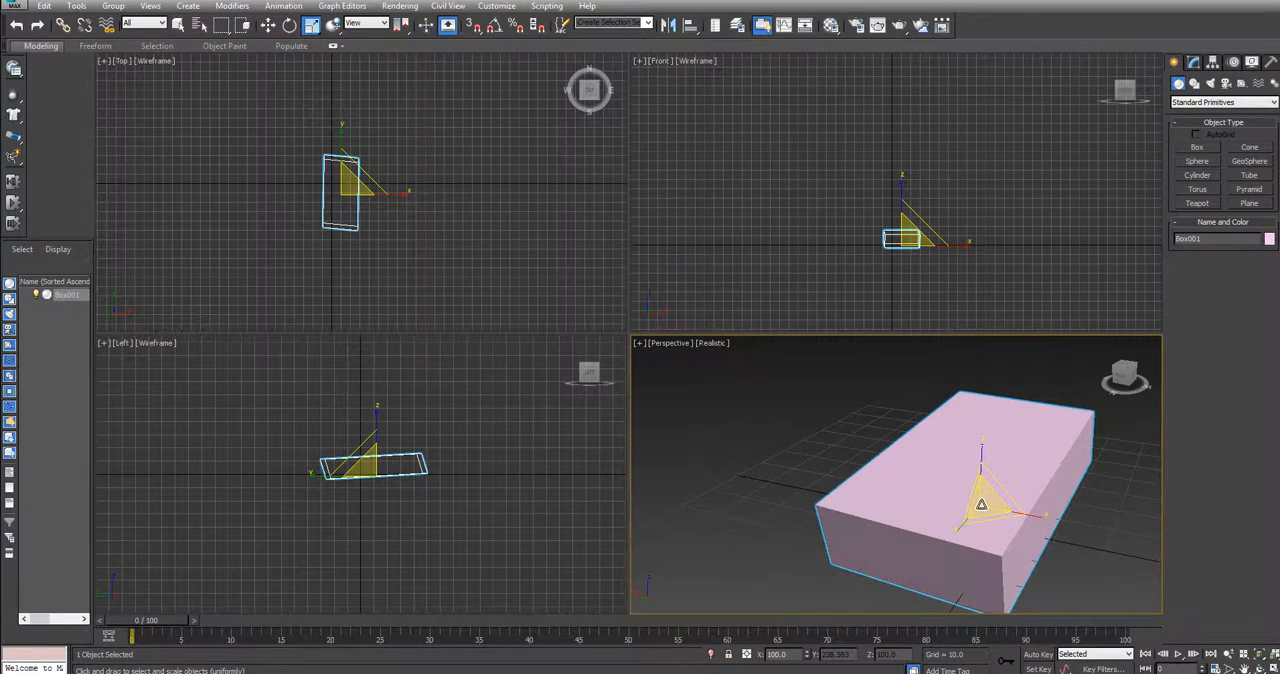
{"action": "mouse_move", "coordinate": [984, 497]}
{"action": "left_mouse_down"}
{"action": "mouse_move", "coordinate": [1012, 445]}
{"action": "mouse_move", "coordinate": [954, 523]}
{"action": "mouse_move", "coordinate": [1020, 449]}
{"action": "mouse_move", "coordinate": [989, 500]}
{"action": "left_mouse_up"}
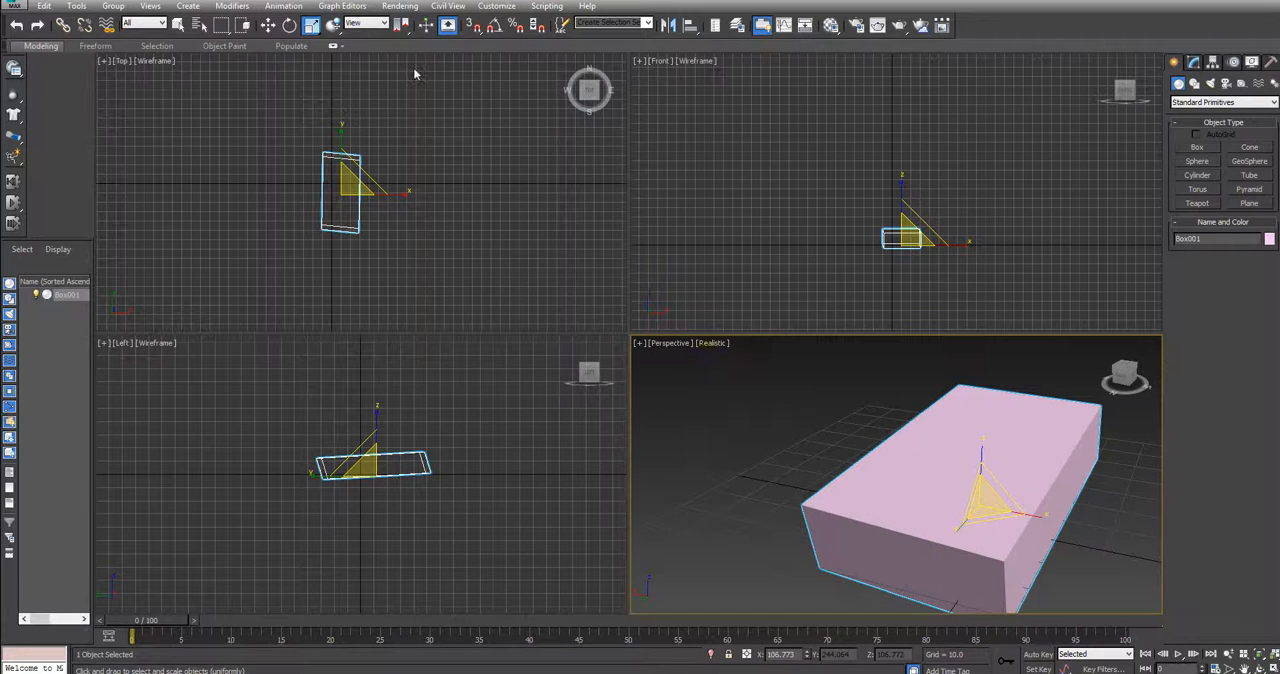
Toggle 3D snapping on and off, and delete the scaled box
{"action": "left_click", "coordinate": [474, 25]}
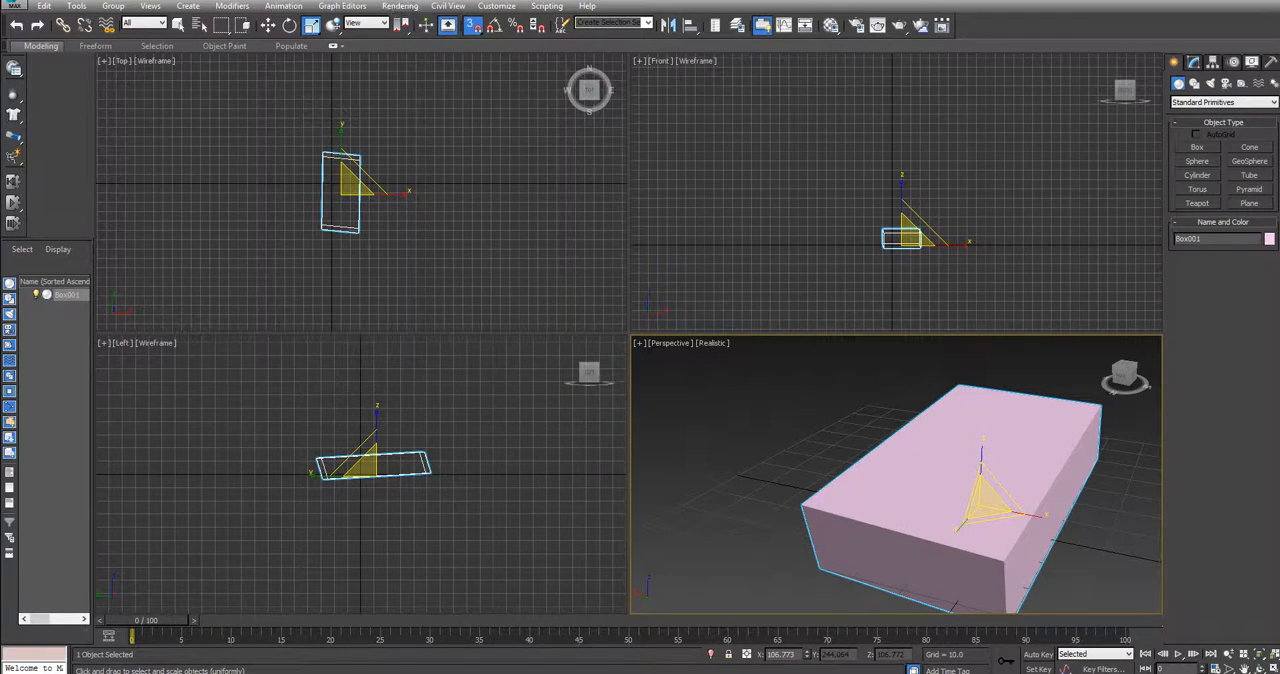
{"action": "left_click", "coordinate": [473, 25]}
{"action": "right_click", "coordinate": [943, 432]}
{"action": "left_click", "coordinate": [921, 436]}
{"action": "key", "text": "Delete"}
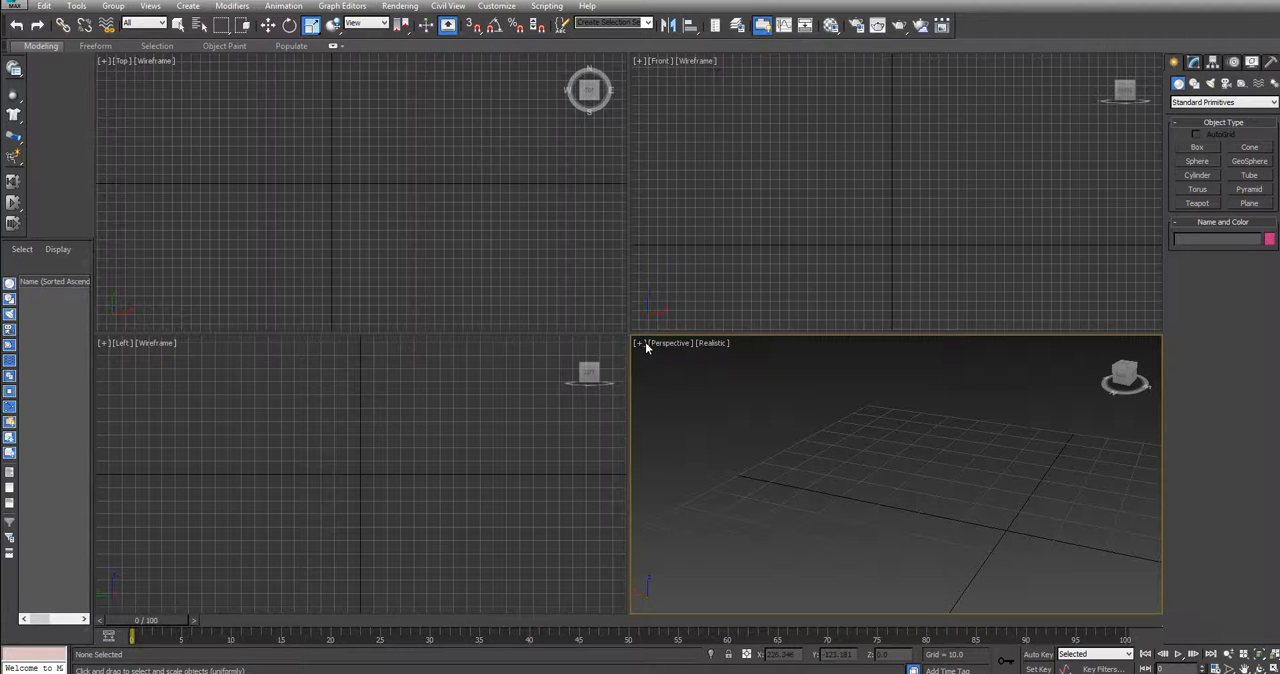
Create another box in the Perspective view, about 31 long, 51 wide and 19.5 high
{"action": "left_click", "coordinate": [1193, 148]}
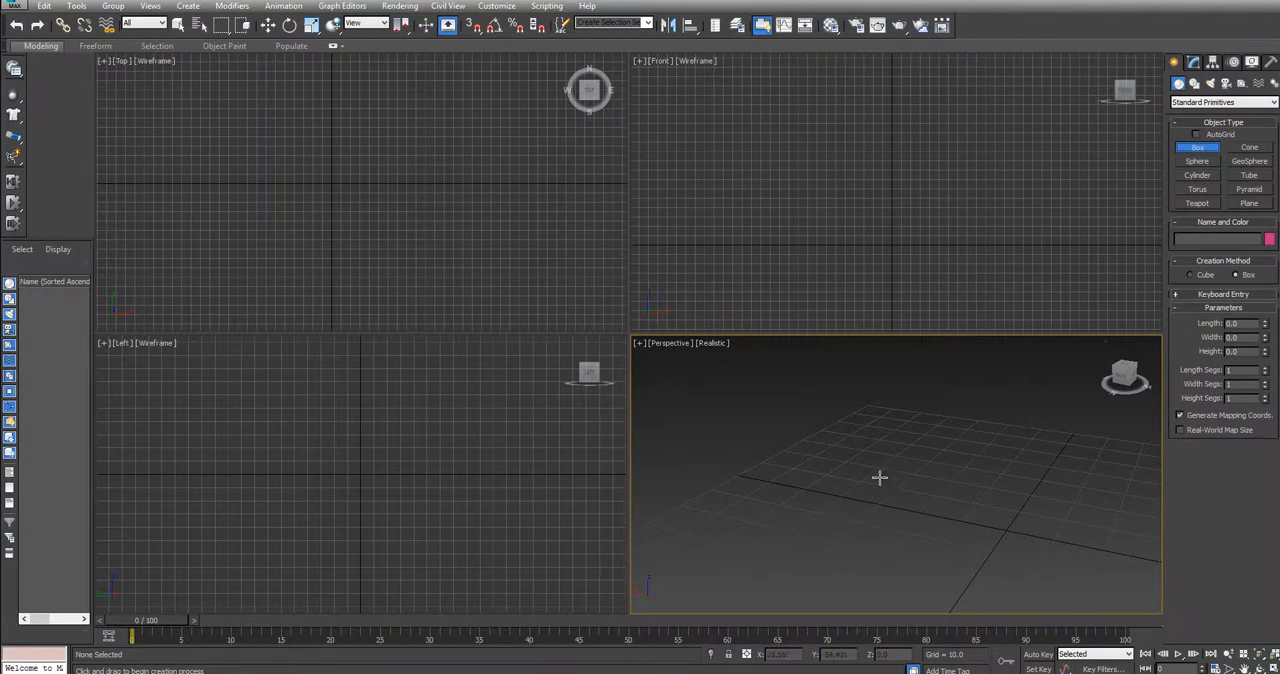
{"action": "left_click_drag", "start_coordinate": [880, 474], "coordinate": [1069, 534]}
{"action": "left_click", "coordinate": [1064, 393]}
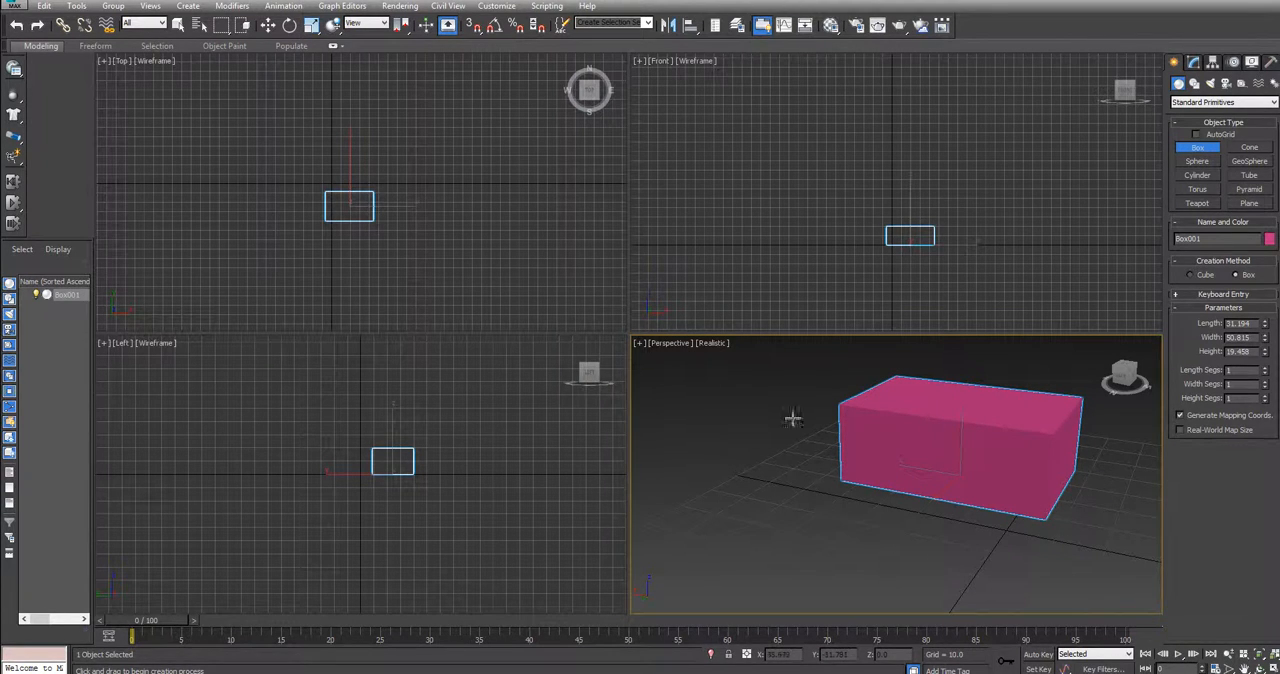
Orbit the Perspective view to examine the box from the top, front and corner angles
{"action": "mouse_move", "coordinate": [1127, 375]}
{"action": "left_mouse_down"}
{"action": "mouse_move", "coordinate": [1108, 376]}
{"action": "mouse_move", "coordinate": [1118, 380]}
{"action": "left_mouse_up"}
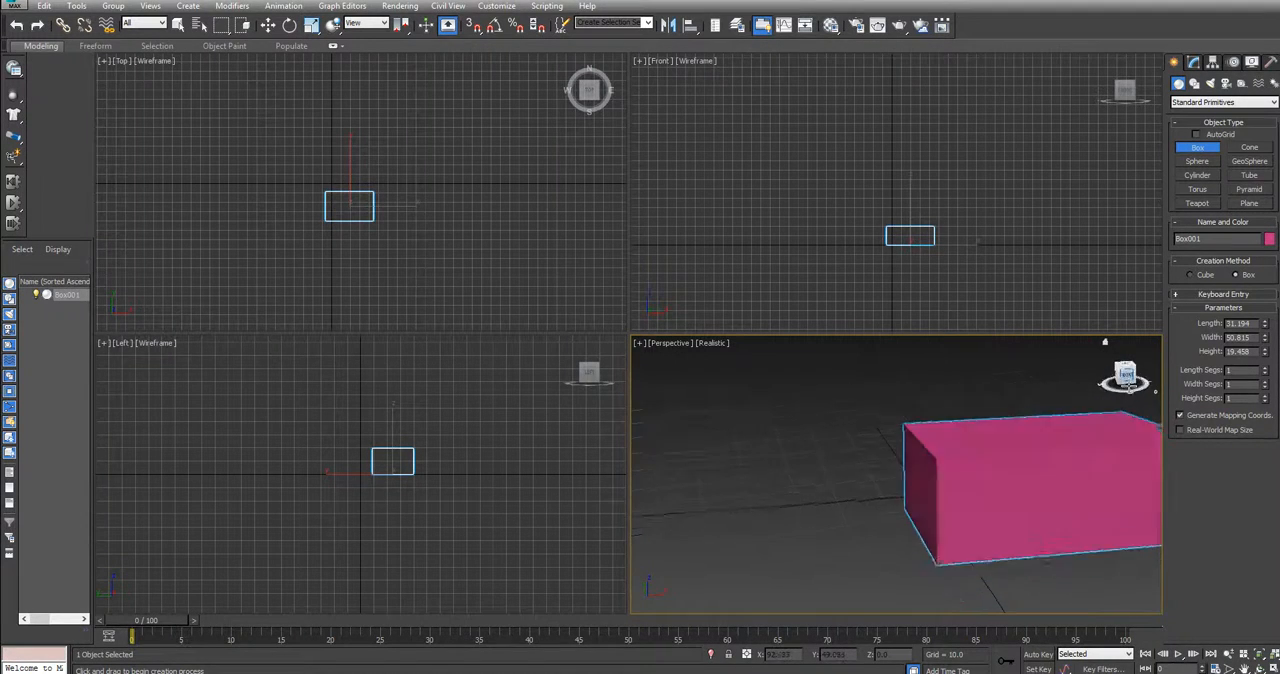
{"action": "left_click", "coordinate": [1126, 368]}
{"action": "left_click", "coordinate": [1124, 362]}
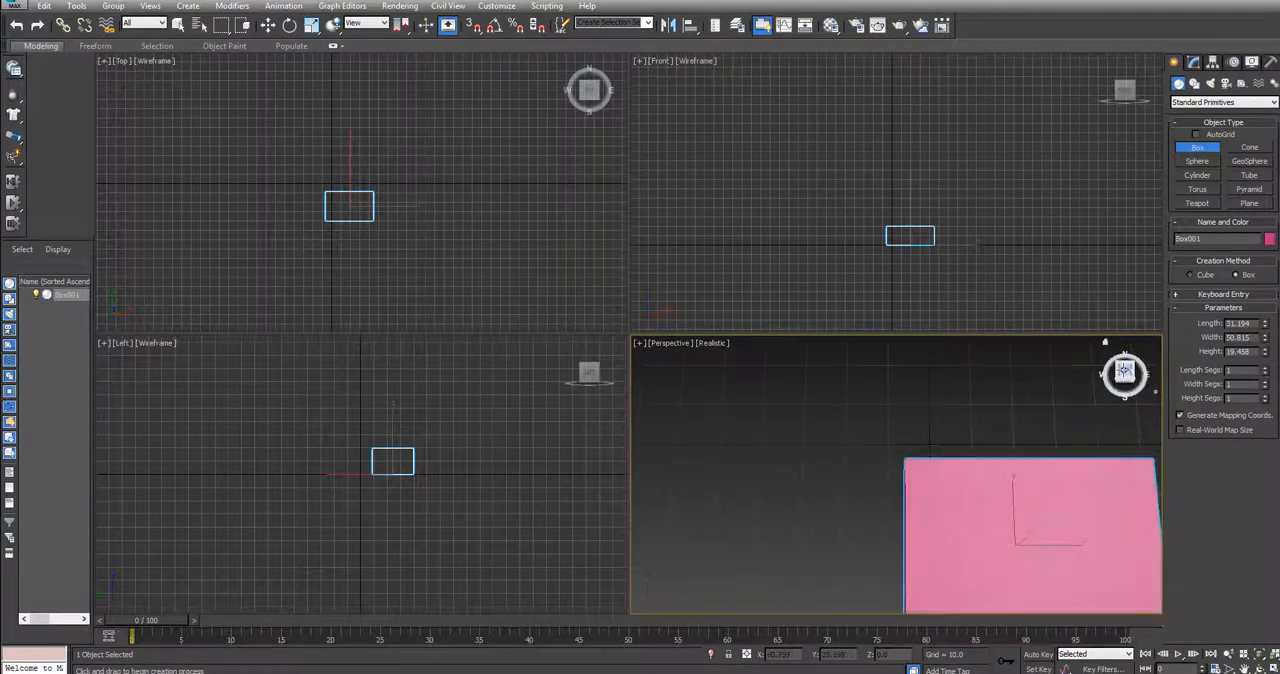
{"action": "mouse_move", "coordinate": [1115, 375]}
{"action": "left_mouse_down"}
{"action": "mouse_move", "coordinate": [1097, 381]}
{"action": "mouse_move", "coordinate": [1128, 378]}
{"action": "left_mouse_up"}
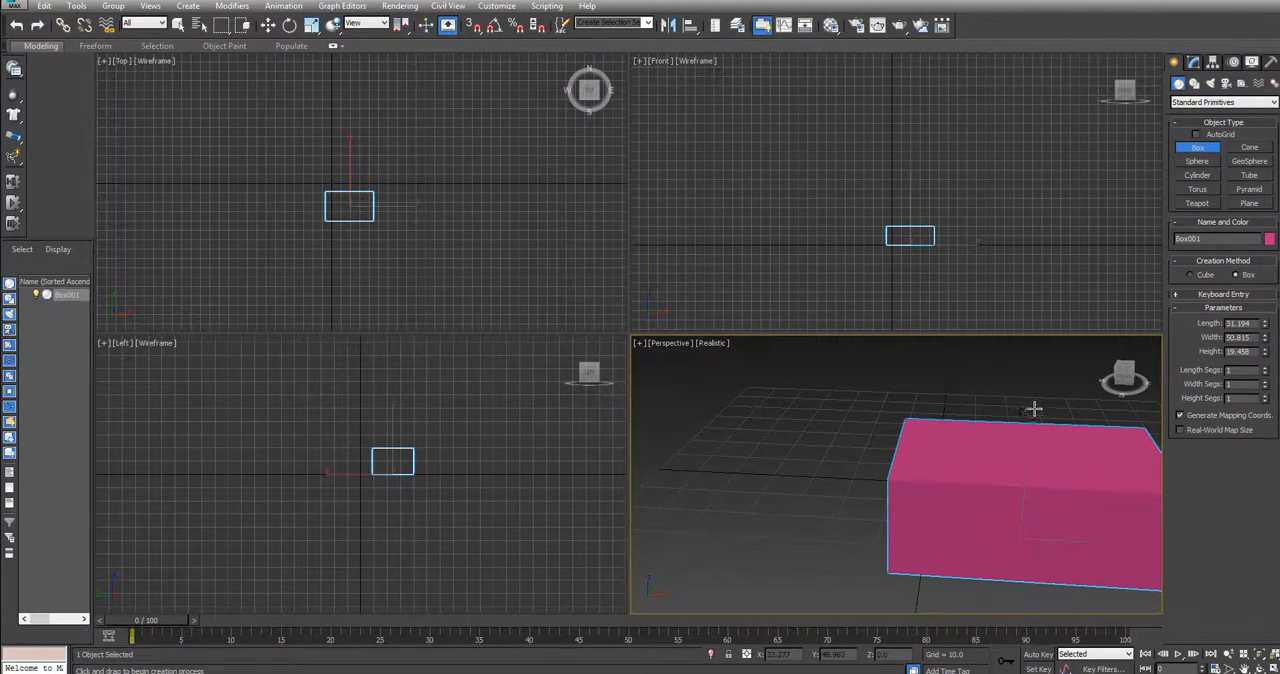
{"action": "left_click_drag", "start_coordinate": [1123, 376], "coordinate": [1106, 390]}
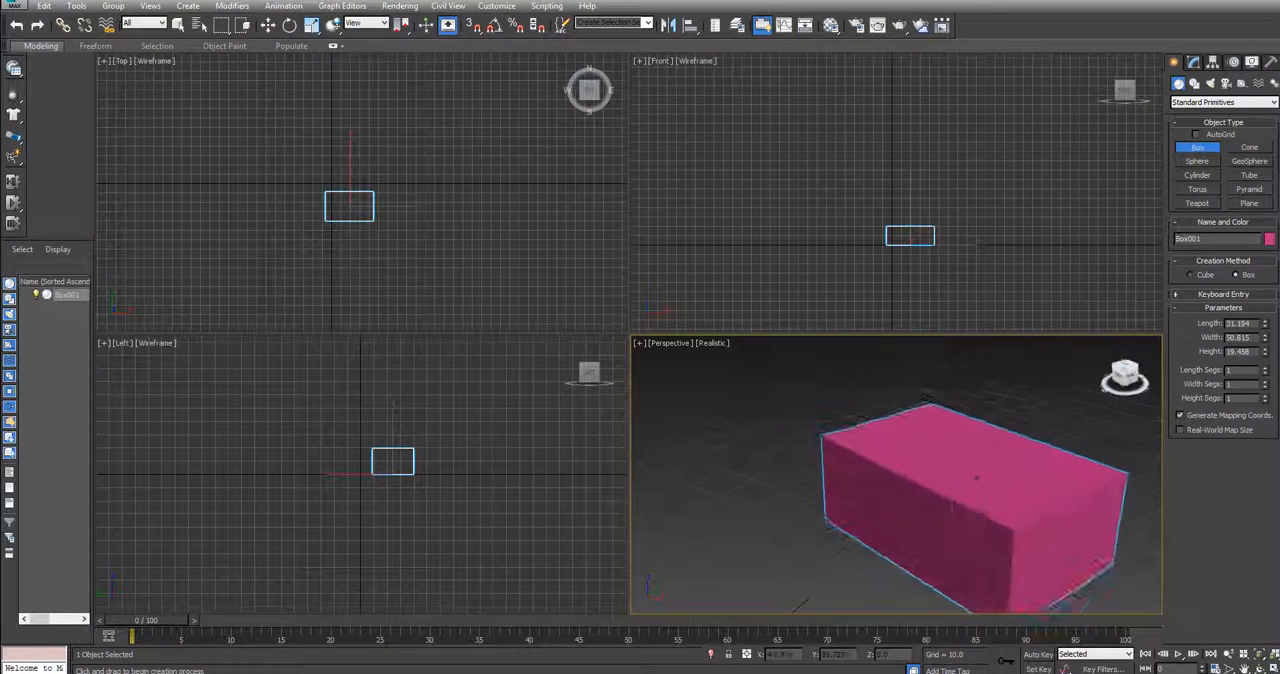
{"action": "left_click_drag", "start_coordinate": [977, 478], "coordinate": [933, 479]}
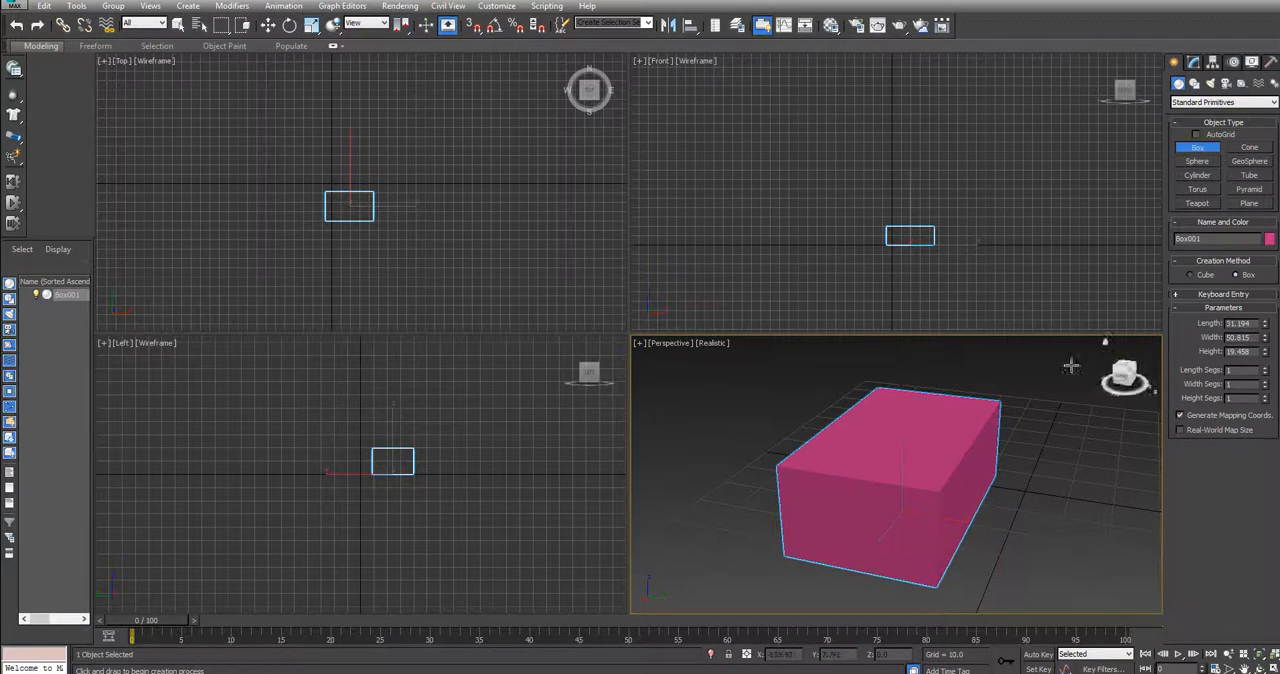
Maximize and restore the Perspective and Front viewports in turn, and delete the box
{"action": "key", "text": "alt+w"}
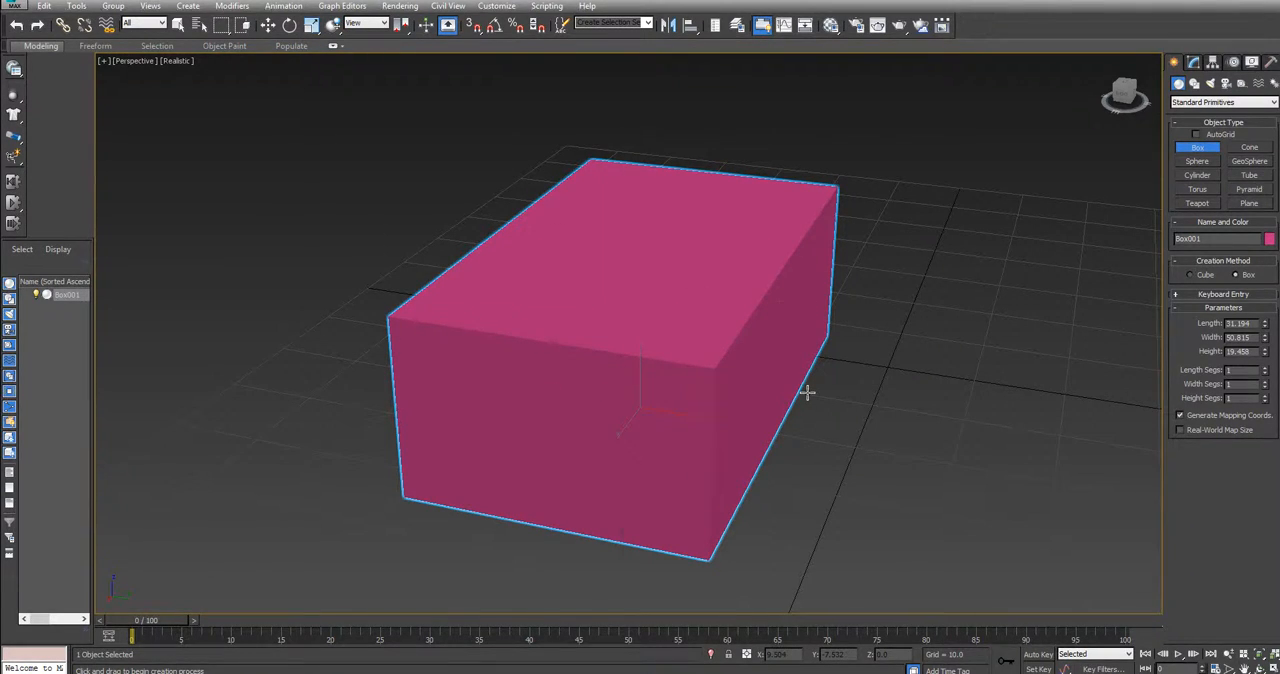
{"action": "key", "text": "alt+w"}
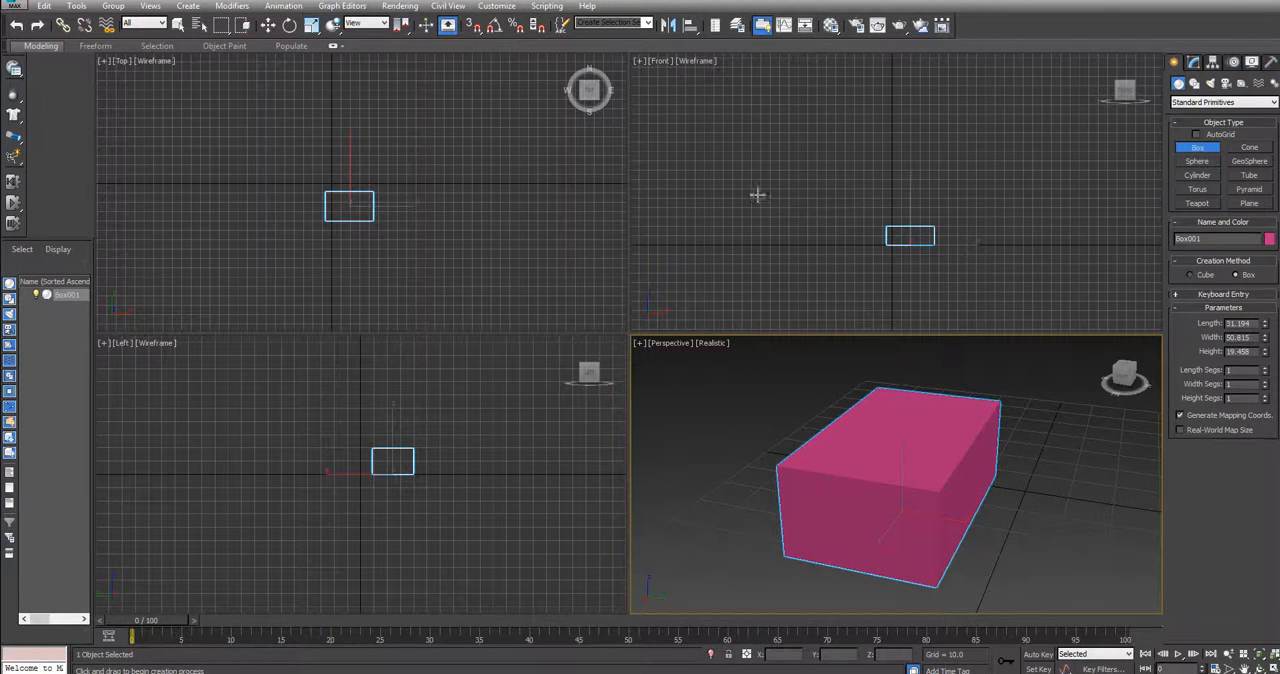
{"action": "left_click", "coordinate": [732, 120]}
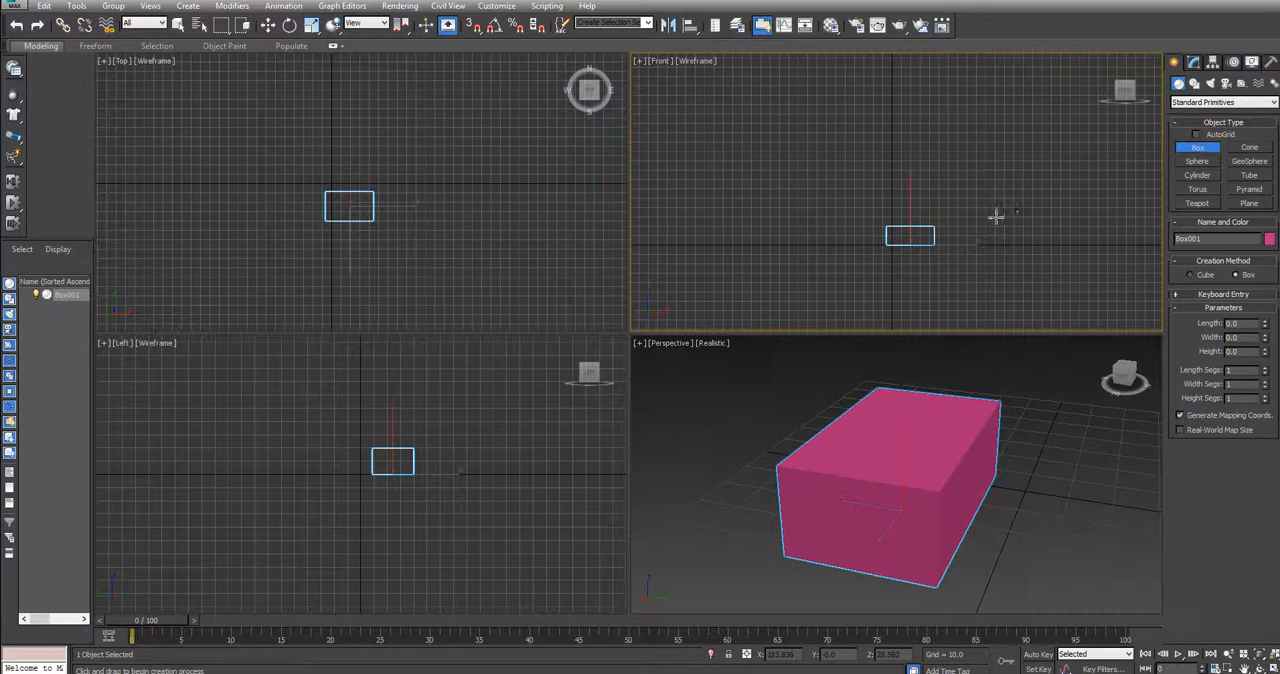
{"action": "key", "text": "alt+w"}
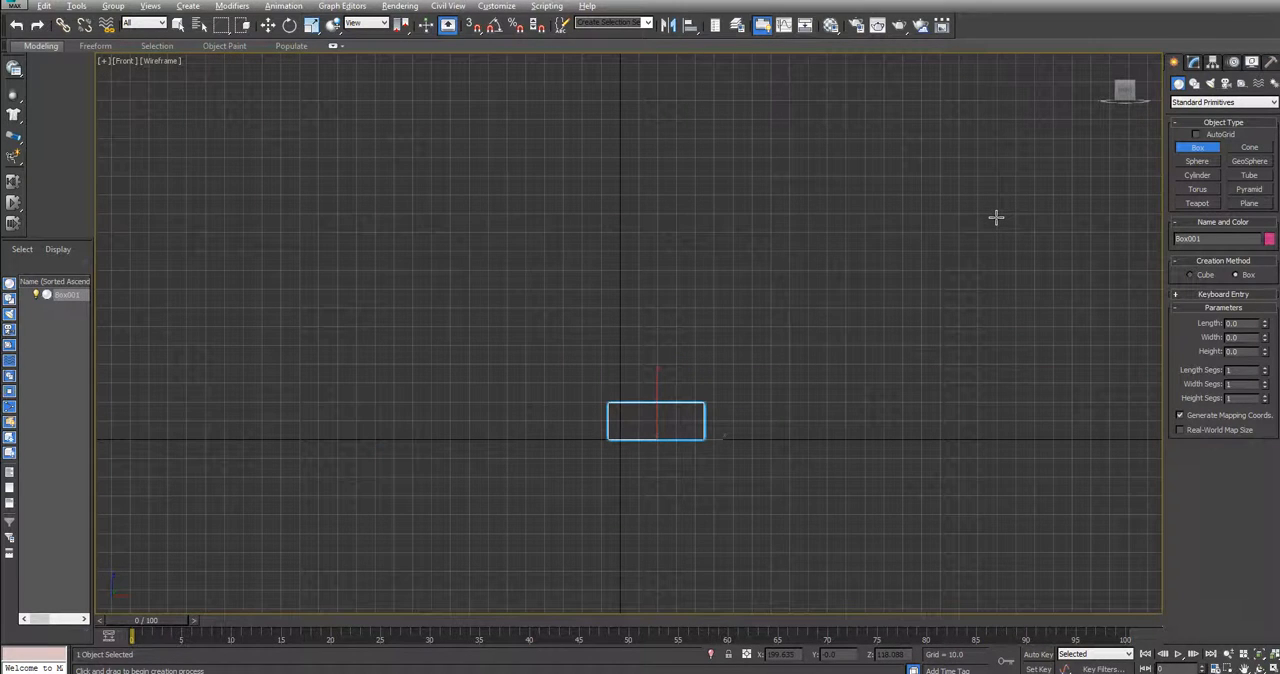
{"action": "key", "text": "alt+w"}
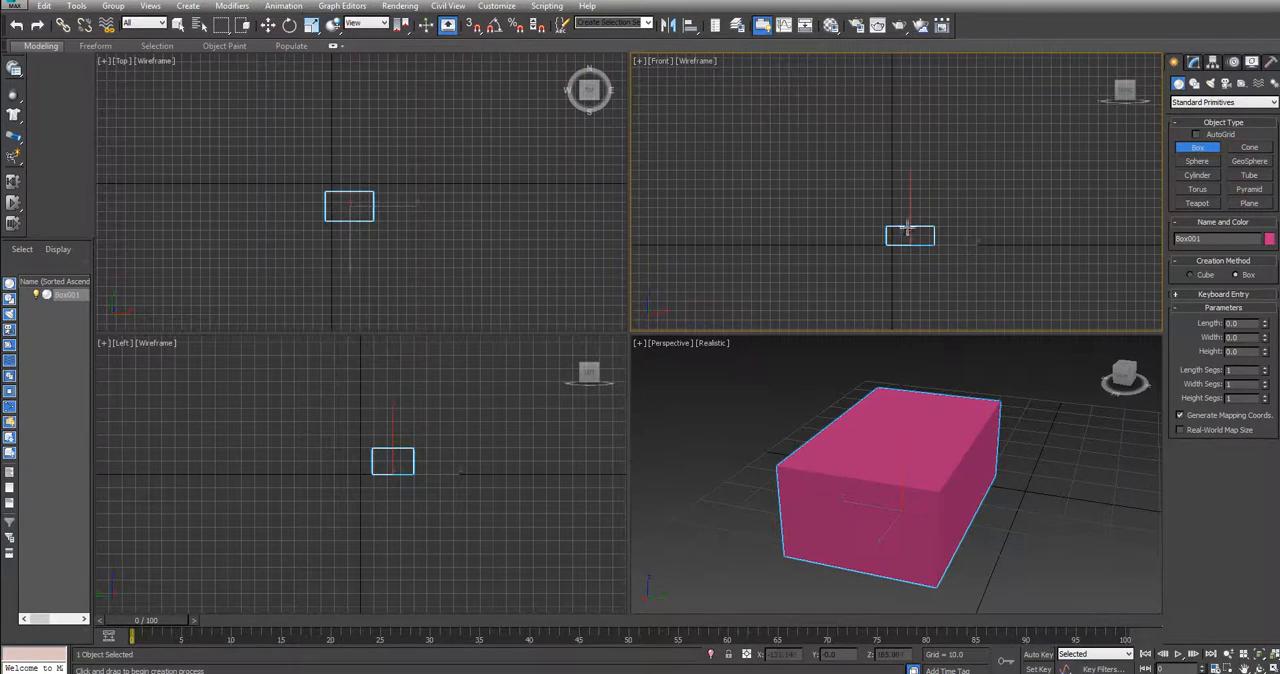
{"action": "key", "text": "Delete"}
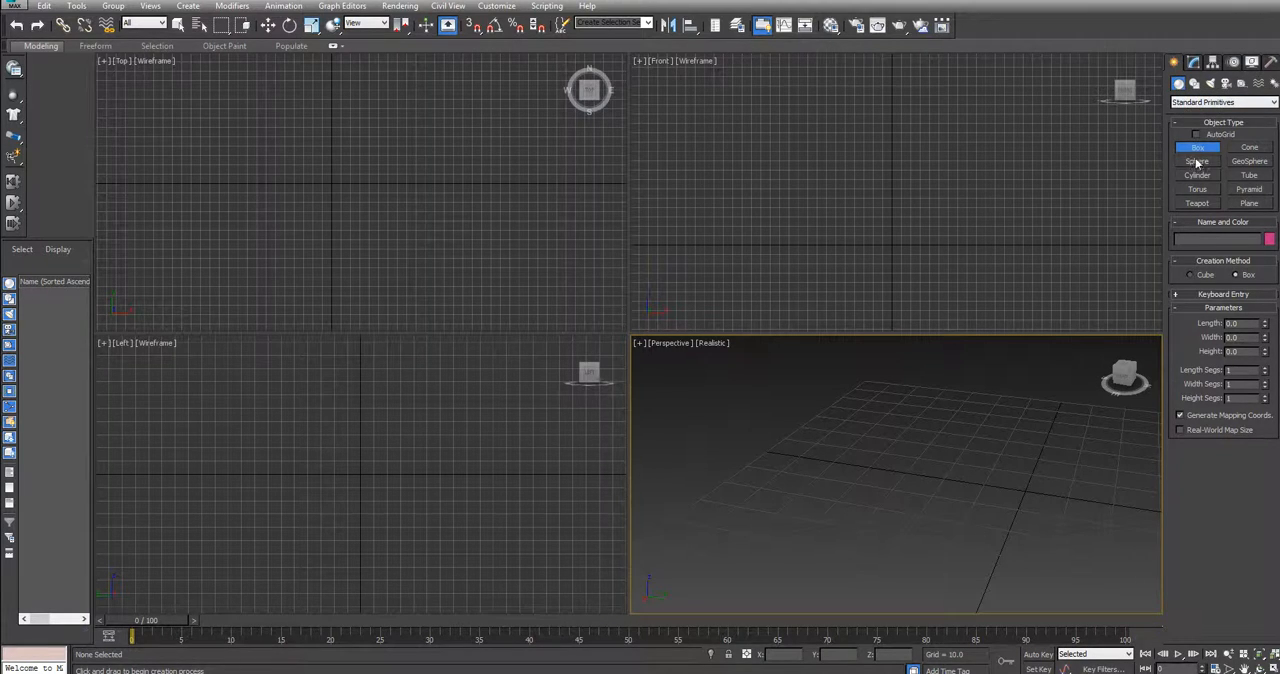
Switch the geometry category to AEC Extended, choose the Wall object and turn on 3D snapping
{"action": "left_click", "coordinate": [1199, 103]}
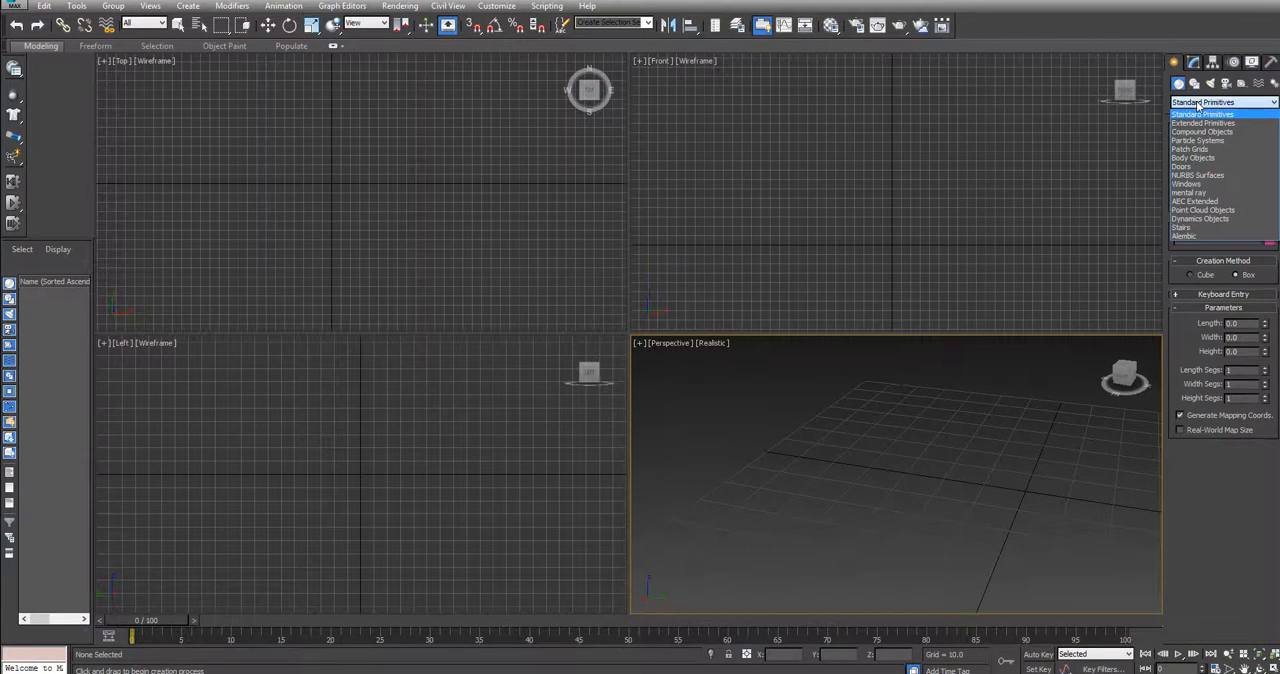
{"action": "left_click", "coordinate": [1188, 202]}
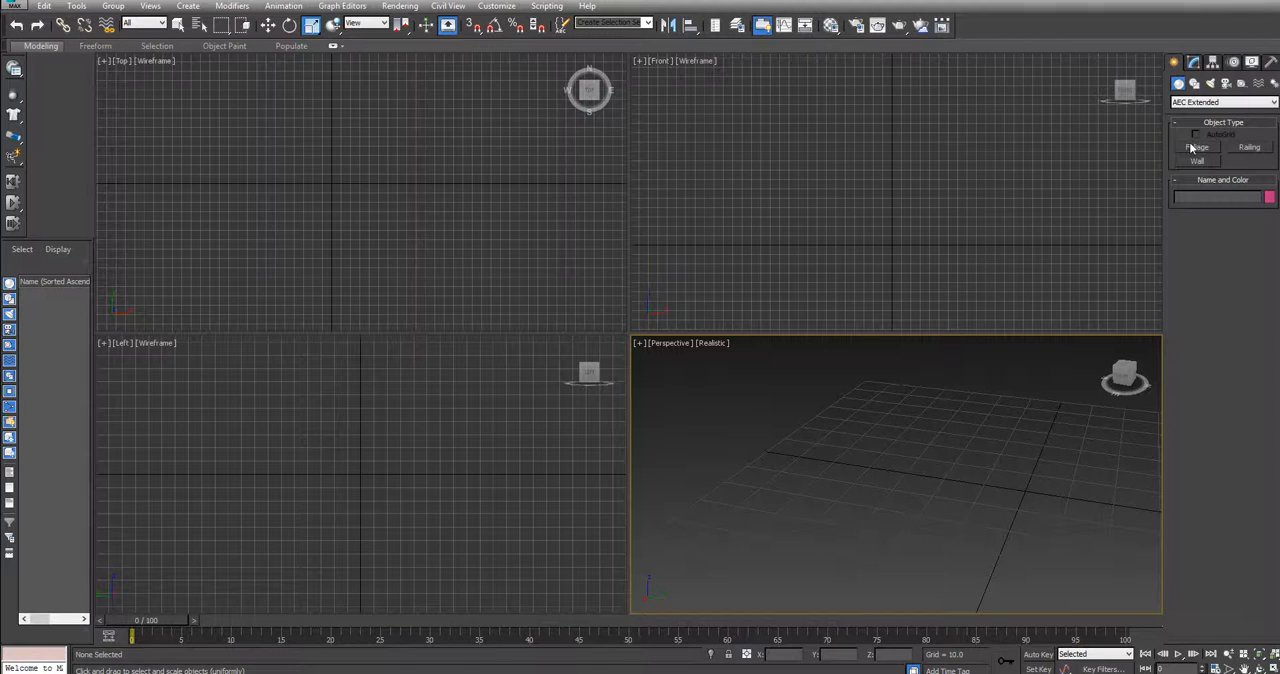
{"action": "left_click", "coordinate": [1198, 162]}
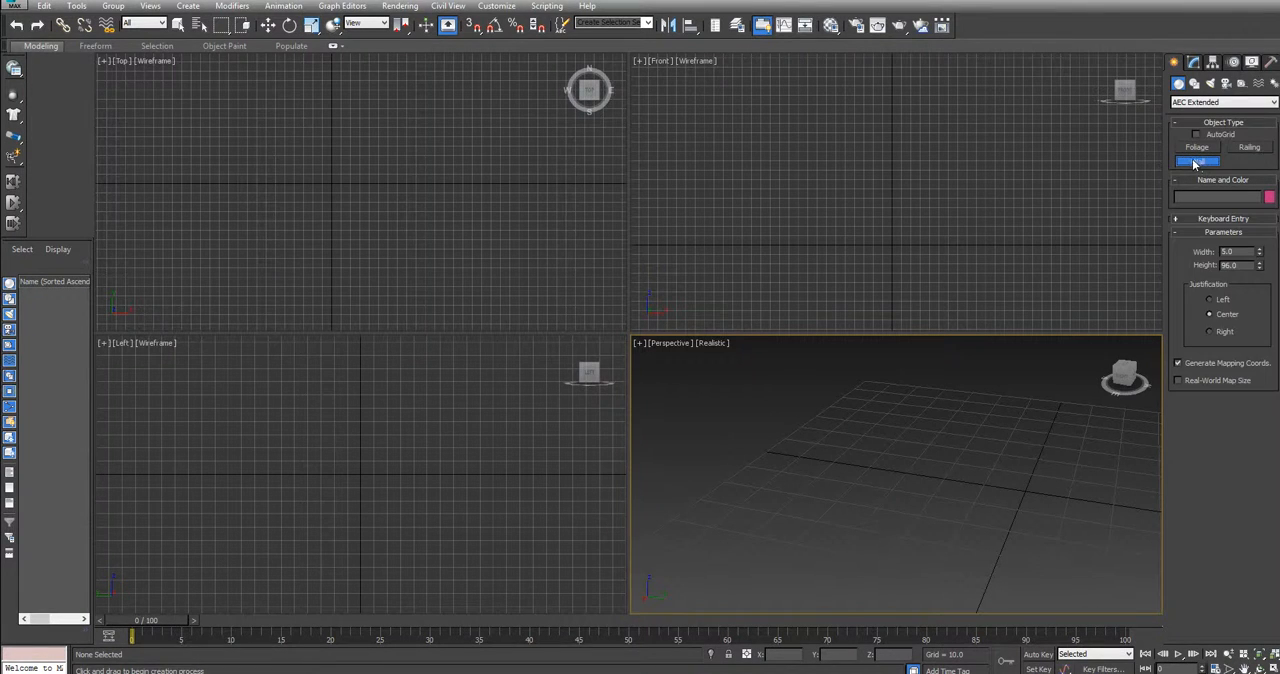
{"action": "left_click", "coordinate": [474, 26]}
Pan and zoom the Top view to examine the grid area for laying out the room walls
{"action": "mouse_move", "coordinate": [409, 120]}
{"action": "middle_mouse_down"}
{"action": "mouse_move", "coordinate": [513, 143]}
{"action": "mouse_move", "coordinate": [429, 129]}
{"action": "middle_mouse_up"}
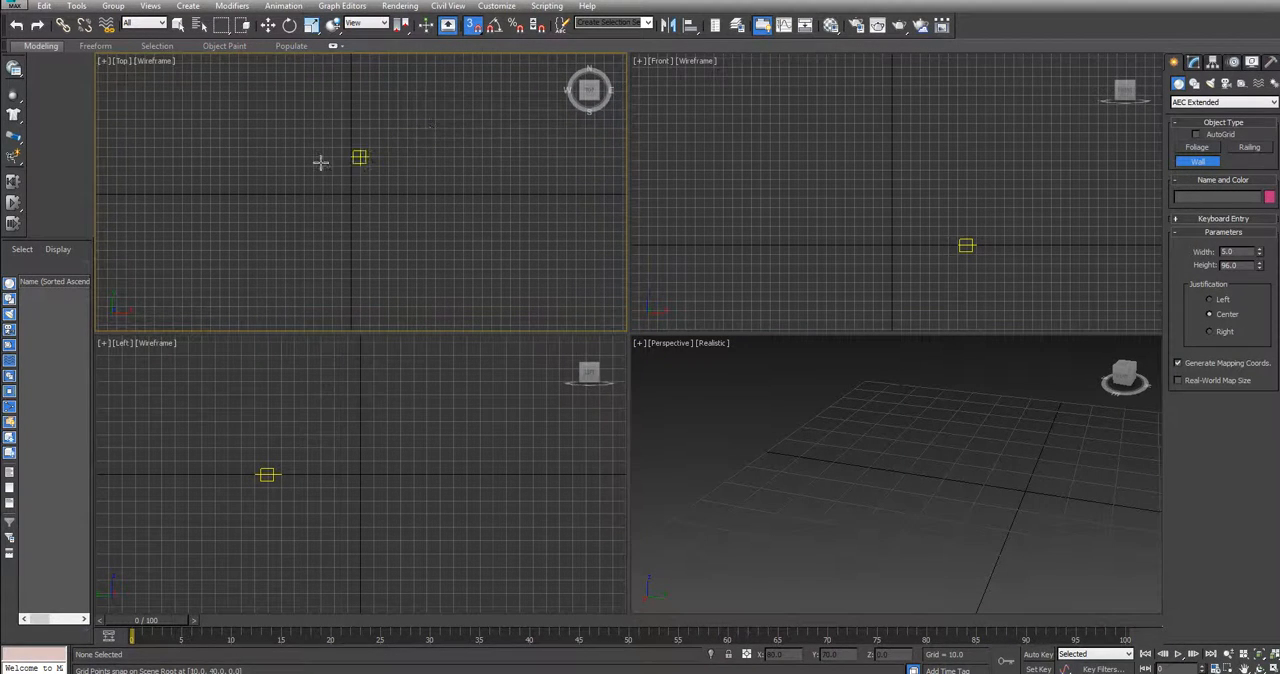
{"action": "scroll", "coordinate": [340, 183], "scroll_direction": "down", "scroll_amount": 1}
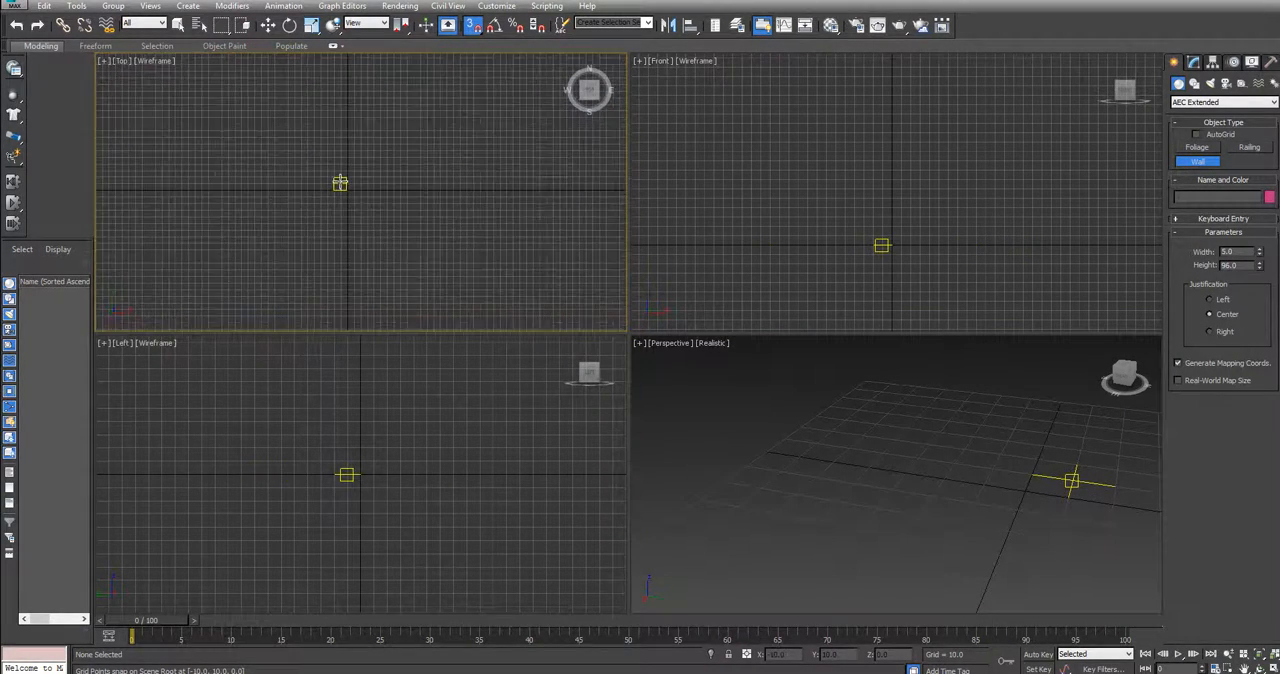
{"action": "scroll", "coordinate": [340, 183], "scroll_direction": "up", "scroll_amount": 1}
{"action": "scroll", "coordinate": [340, 183], "scroll_direction": "down", "scroll_amount": 1}
{"action": "scroll", "coordinate": [340, 183], "scroll_direction": "down", "scroll_amount": 2}
{"action": "scroll", "coordinate": [340, 183], "scroll_direction": "down", "scroll_amount": 3}
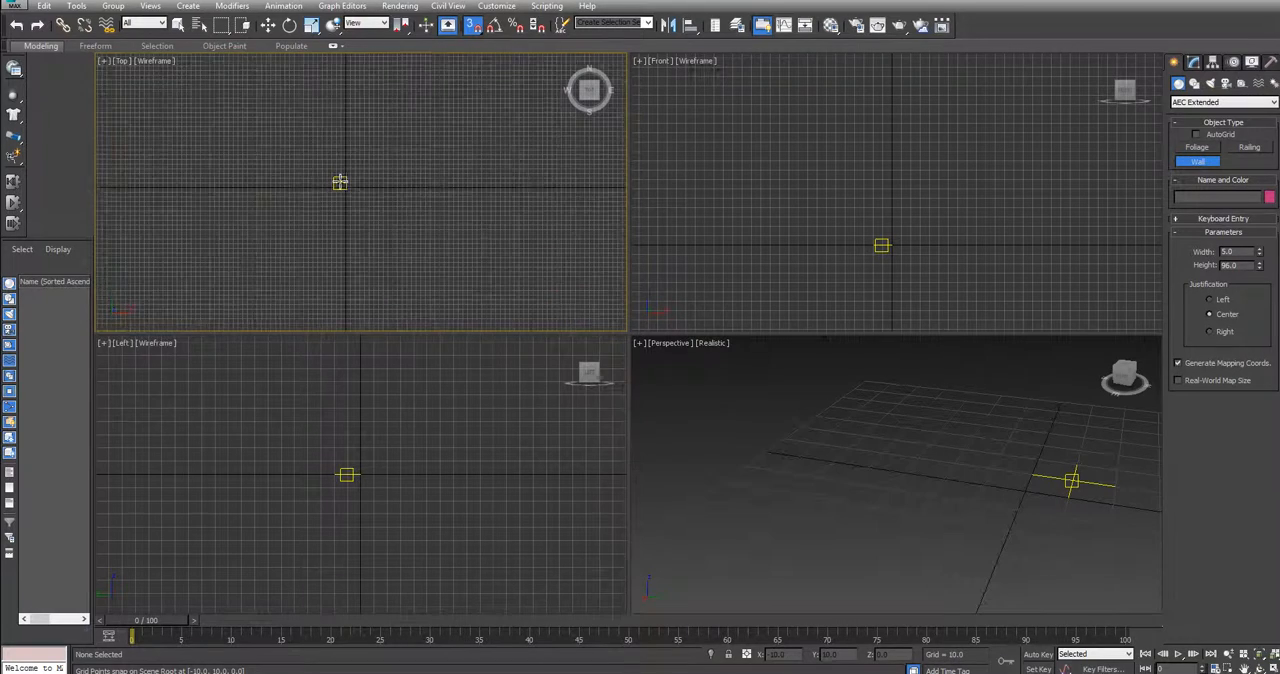
{"action": "scroll", "coordinate": [340, 183], "scroll_direction": "up", "scroll_amount": 2}
{"action": "scroll", "coordinate": [340, 183], "scroll_direction": "down", "scroll_amount": 2}
{"action": "mouse_move", "coordinate": [322, 179]}
{"action": "middle_mouse_down"}
{"action": "mouse_move", "coordinate": [369, 140]}
{"action": "mouse_move", "coordinate": [338, 195]}
{"action": "middle_mouse_up"}
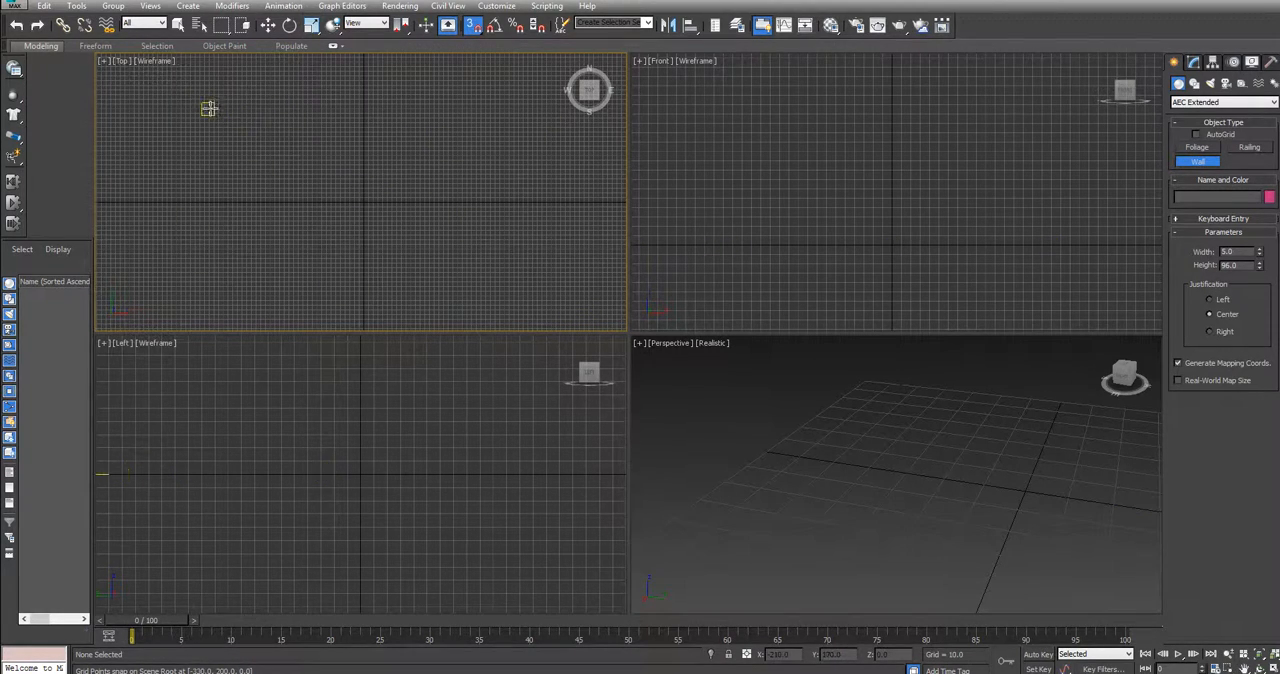
{"action": "scroll", "coordinate": [216, 130], "scroll_direction": "up", "scroll_amount": 4}
{"action": "scroll", "coordinate": [209, 77], "scroll_direction": "down", "scroll_amount": 4}
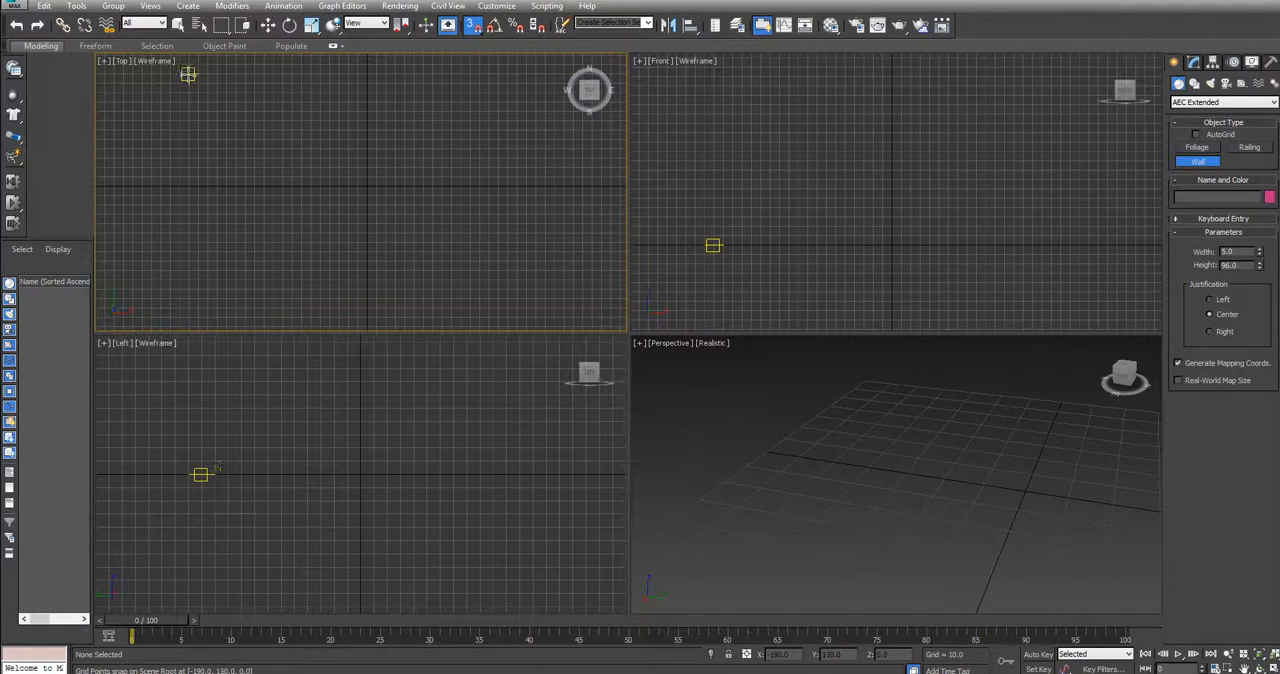
Draw a closed wall loop in the Top view through (-190, 120), (-190, -130), (90, -130), (200, -40), (200, 130) and (-190, 130), welding the ends
{"action": "left_click", "coordinate": [188, 74]}
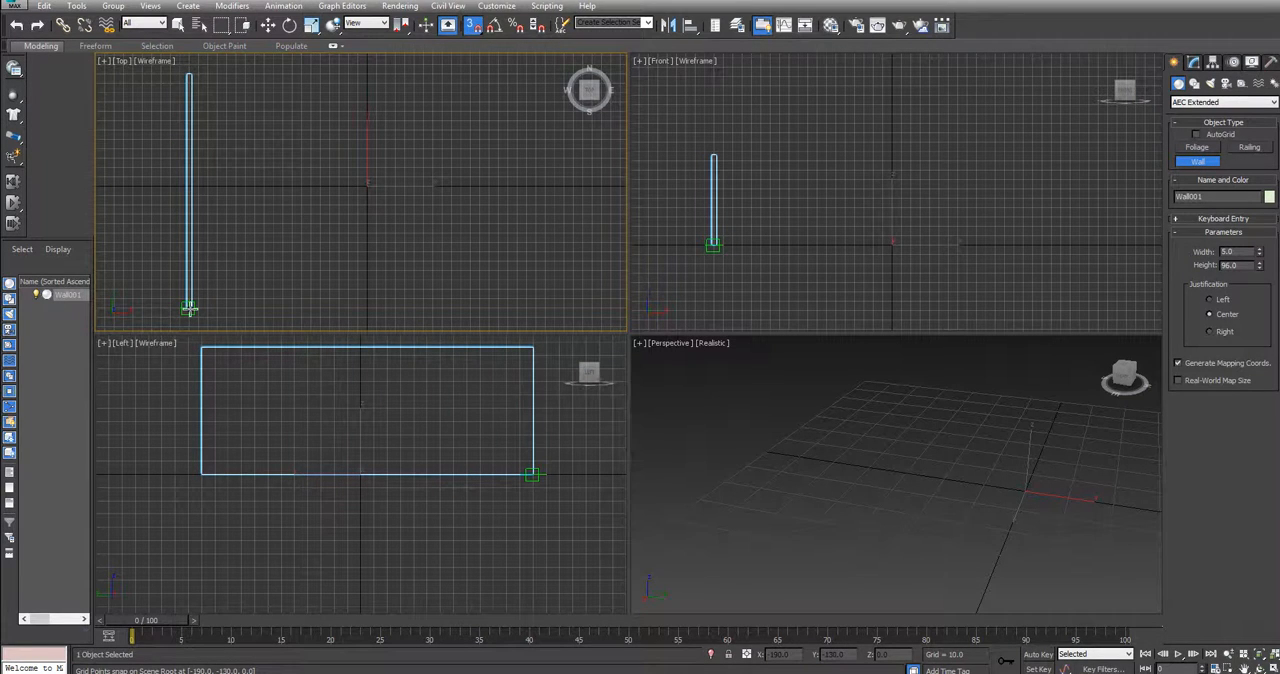
{"action": "left_click", "coordinate": [189, 309]}
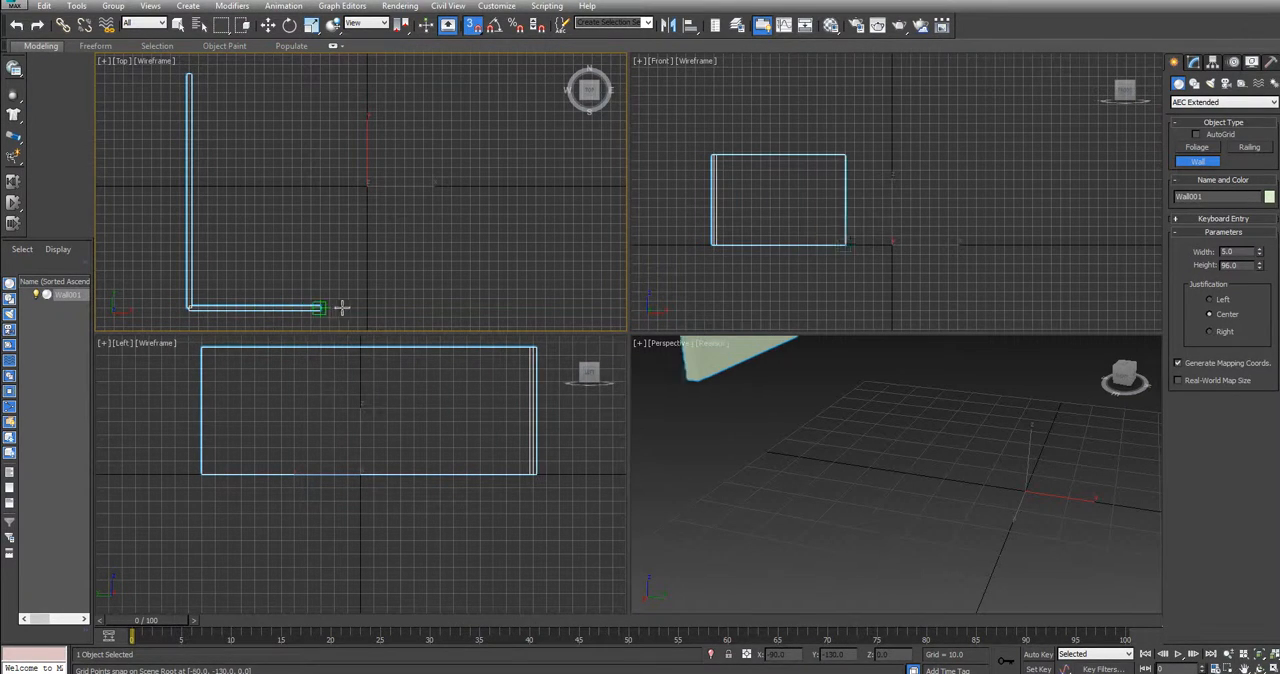
{"action": "left_click", "coordinate": [451, 306]}
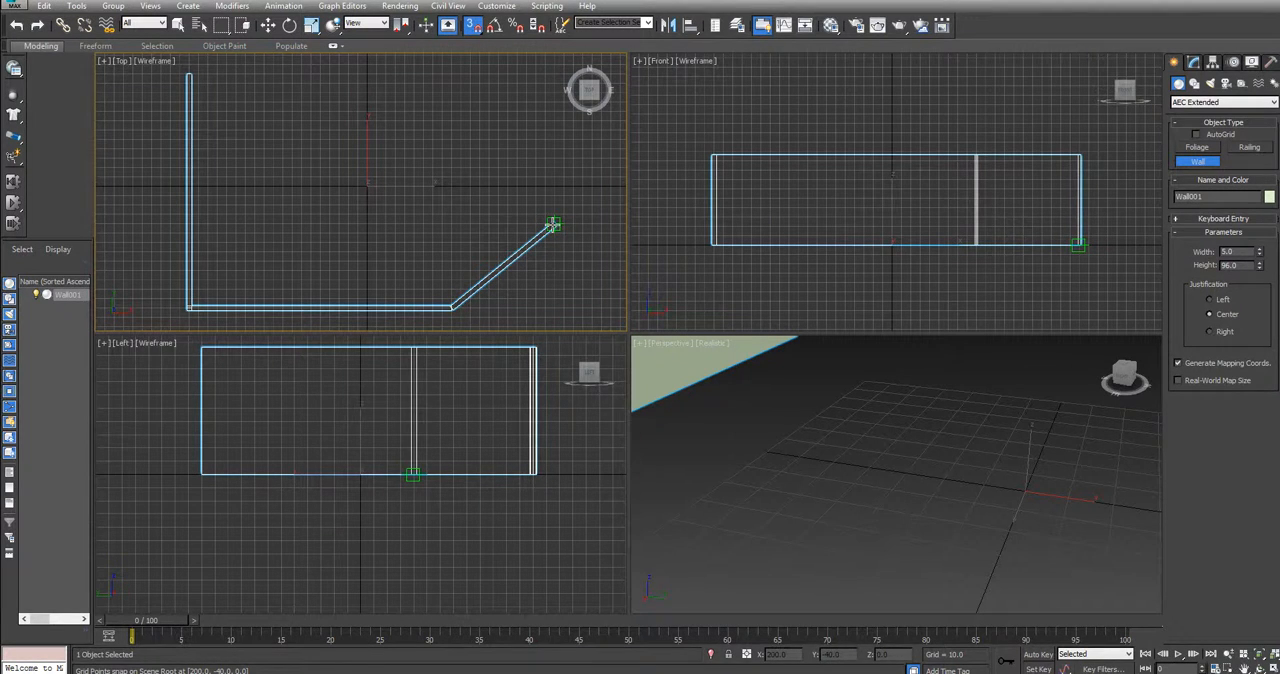
{"action": "left_click", "coordinate": [556, 223]}
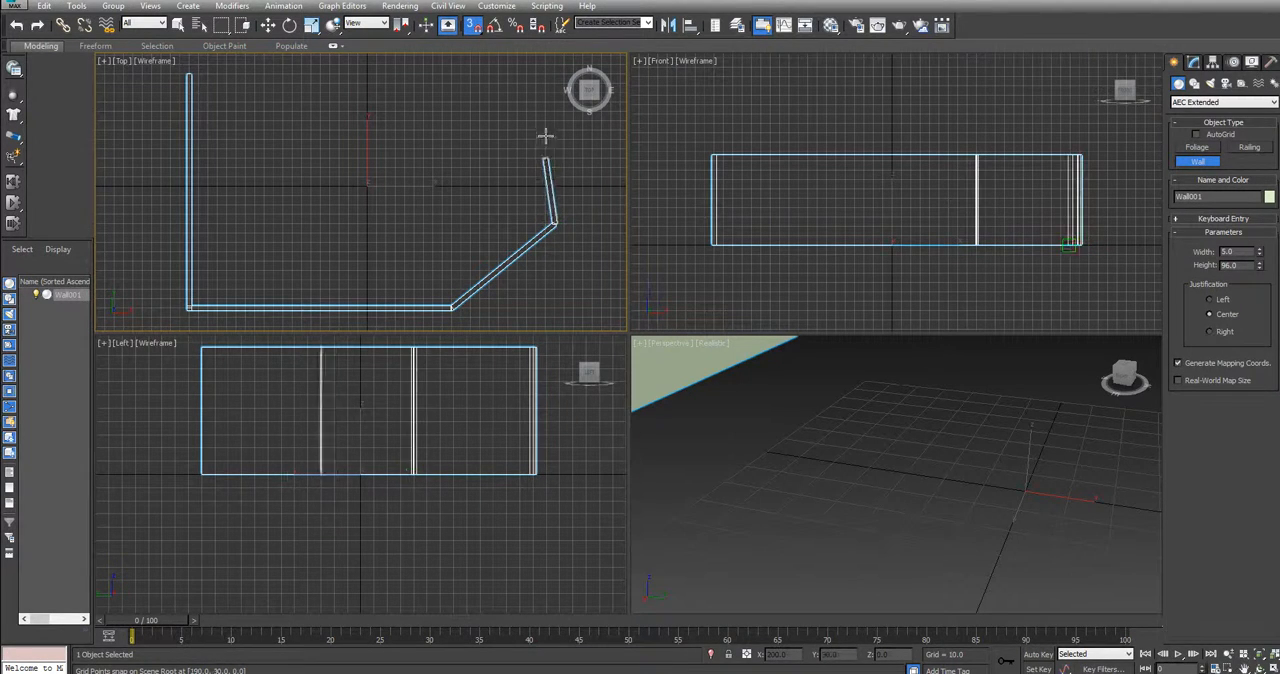
{"action": "left_click", "coordinate": [556, 64]}
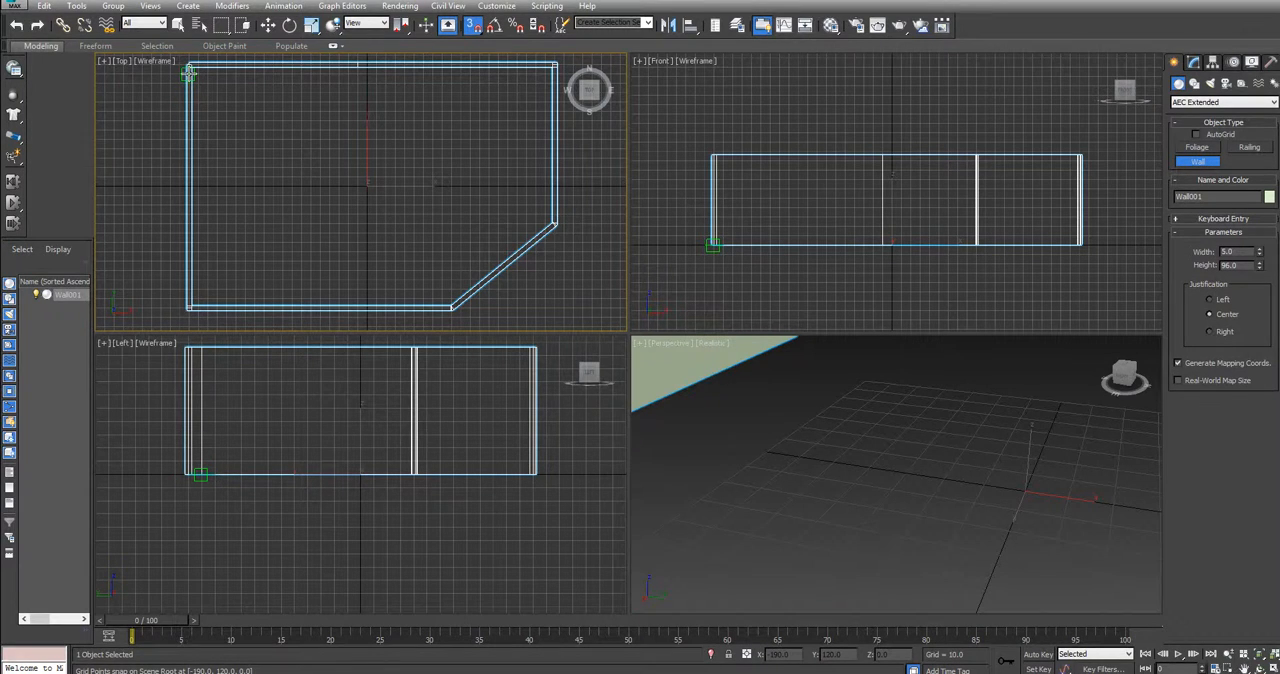
{"action": "left_click", "coordinate": [189, 74]}
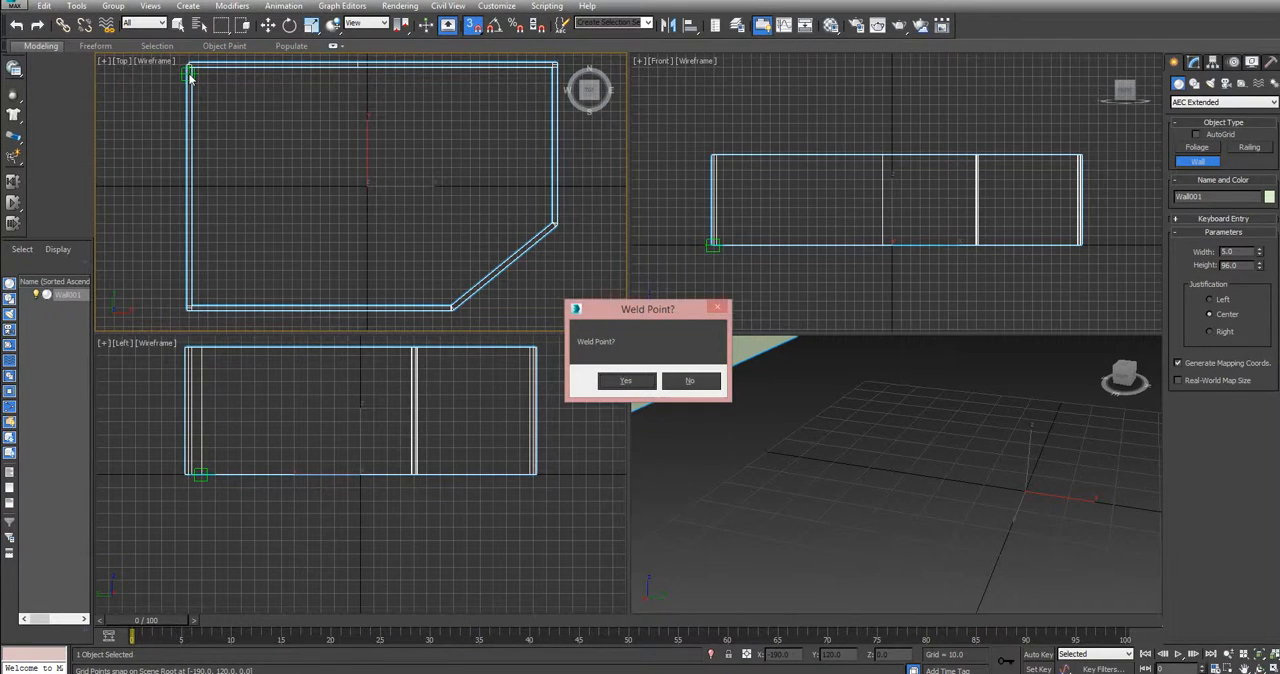
{"action": "left_click", "coordinate": [623, 382]}
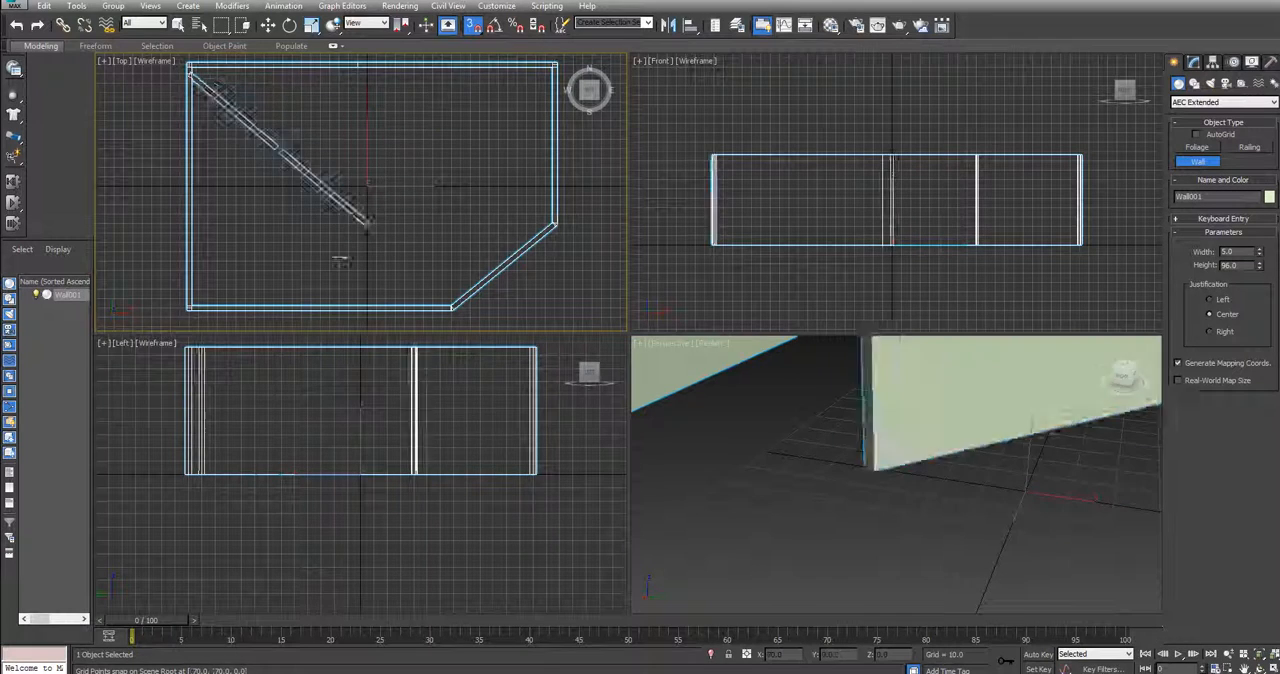
{"action": "right_click", "coordinate": [423, 184]}
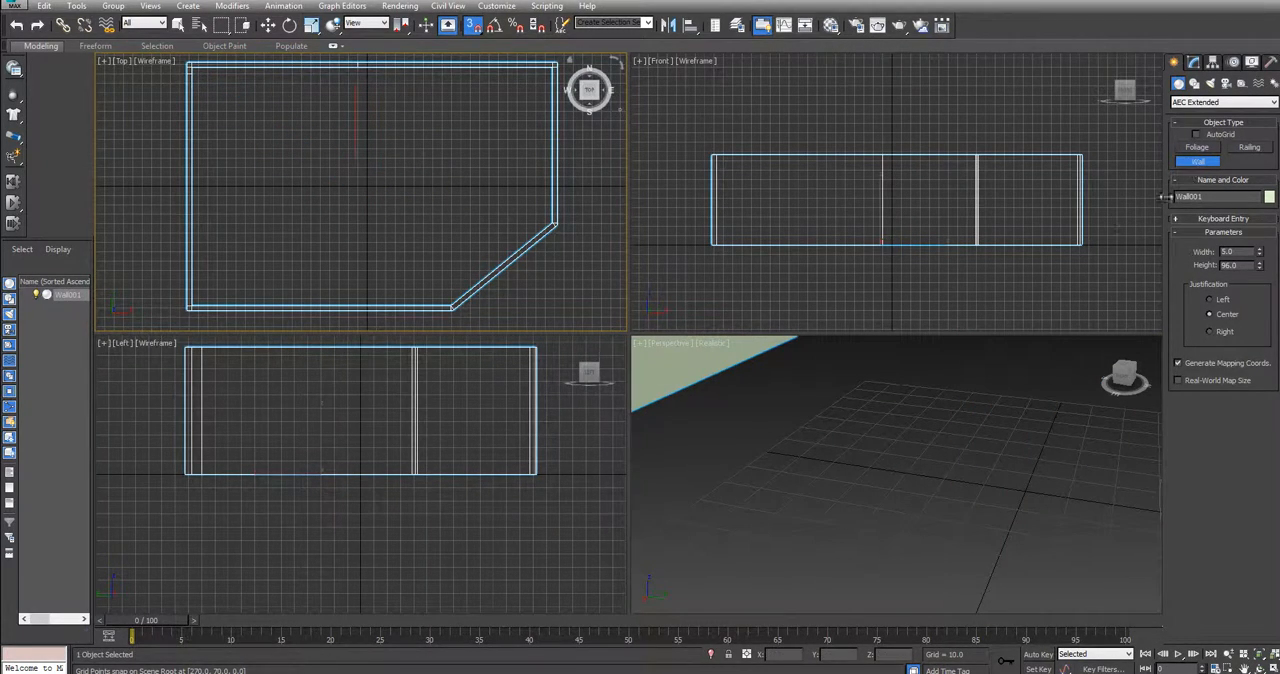
Orbit and zoom out the Perspective view to examine the whole room from several sides and above
{"action": "middle_click_drag", "start_coordinate": [1046, 383], "coordinate": [1001, 496], "text": "alt"}
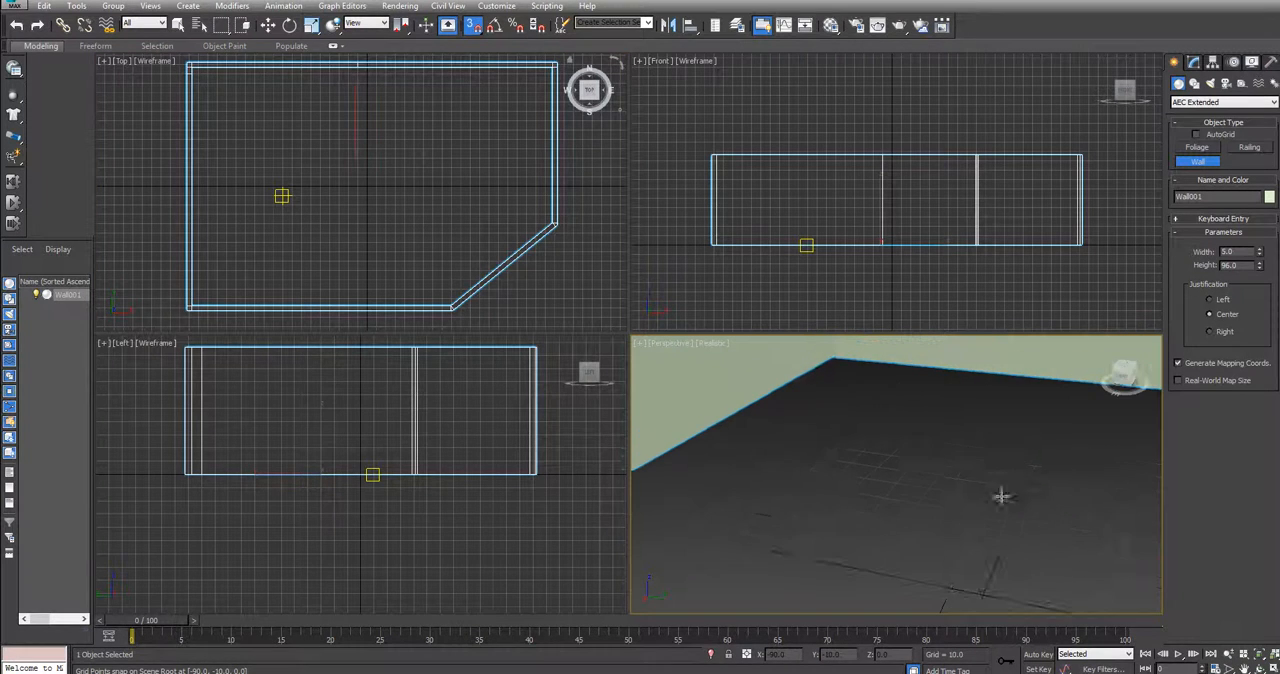
{"action": "left_click_drag", "start_coordinate": [1121, 377], "coordinate": [1049, 409]}
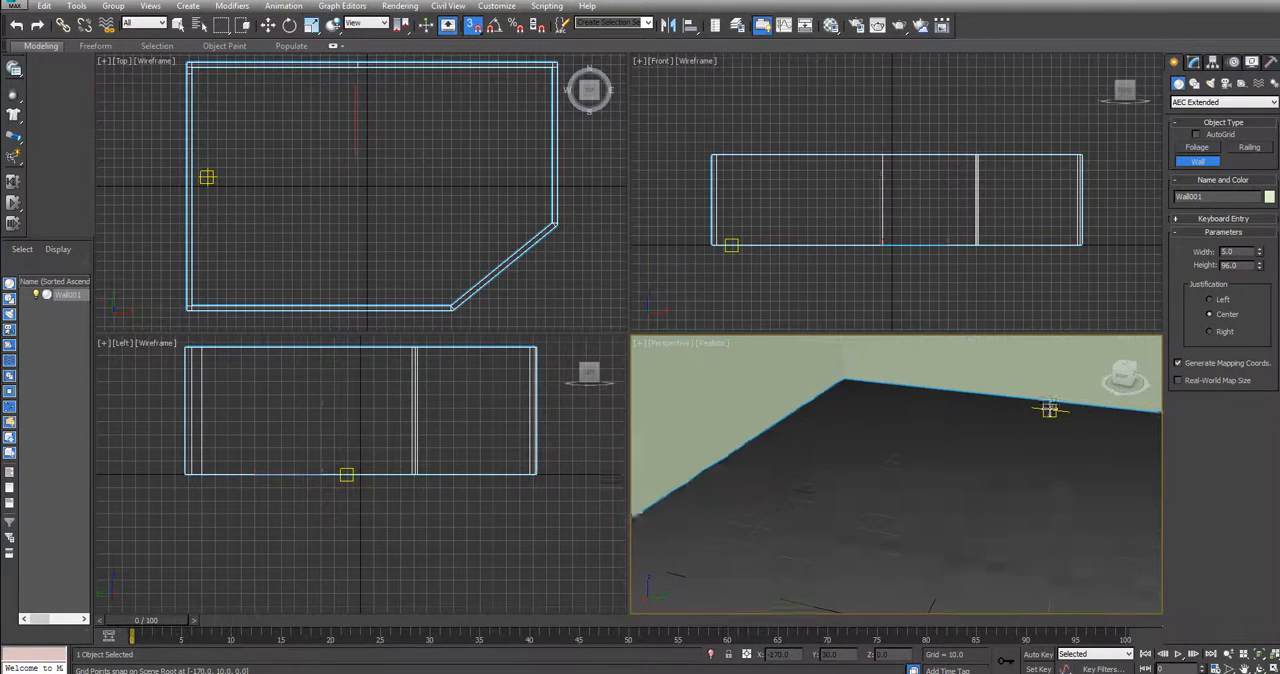
{"action": "scroll", "coordinate": [1049, 410], "scroll_direction": "down", "scroll_amount": 5}
{"action": "middle_click_drag", "start_coordinate": [1049, 411], "coordinate": [842, 477]}
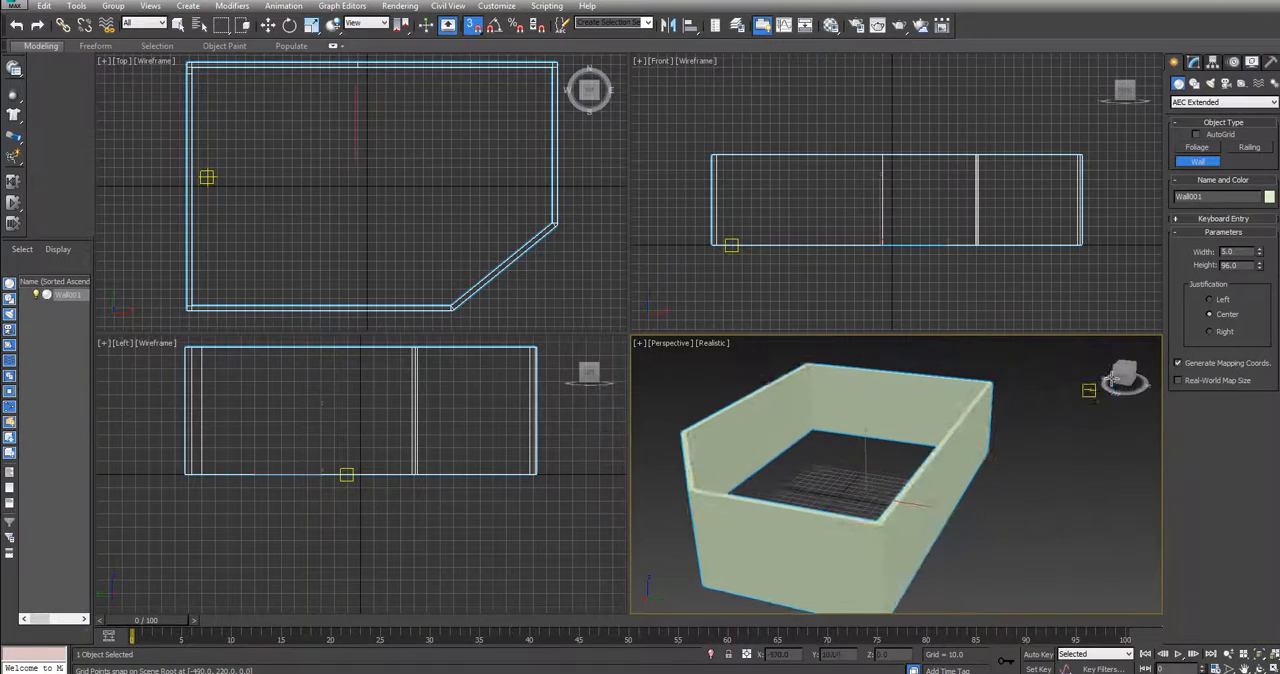
{"action": "mouse_move", "coordinate": [1110, 378]}
{"action": "left_mouse_down"}
{"action": "mouse_move", "coordinate": [1120, 382]}
{"action": "mouse_move", "coordinate": [1108, 379]}
{"action": "left_mouse_up"}
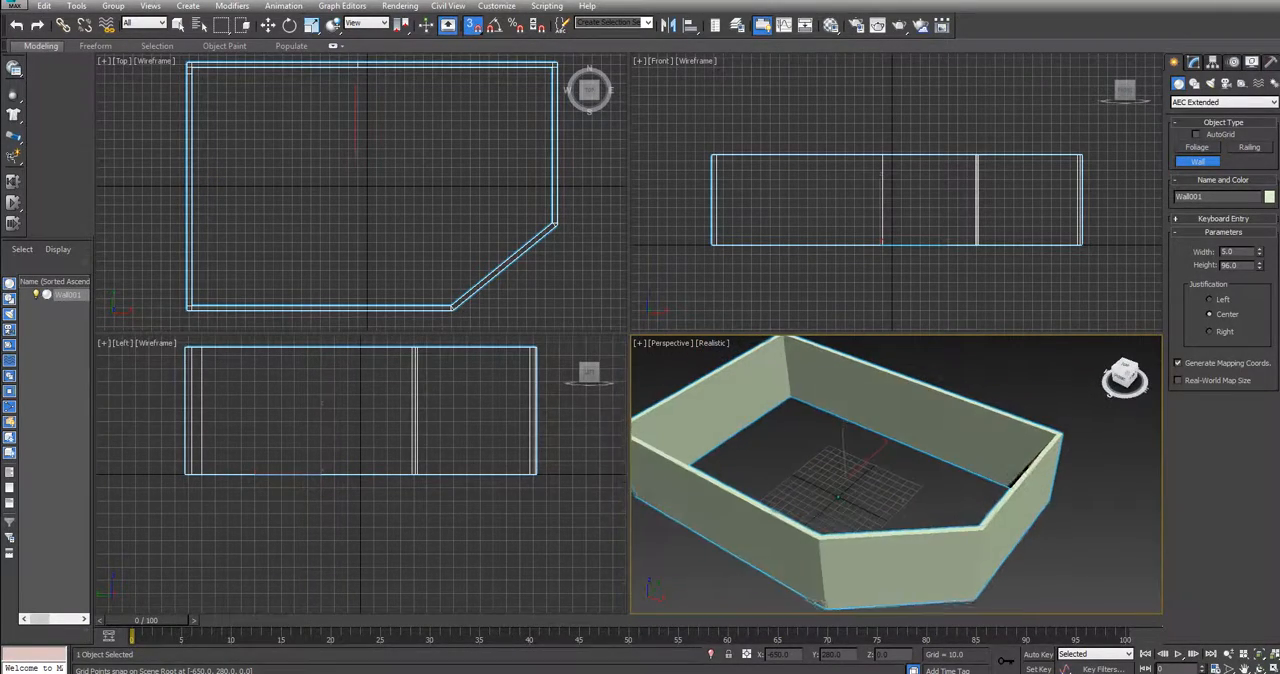
{"action": "middle_click_drag", "start_coordinate": [971, 380], "coordinate": [1007, 400]}
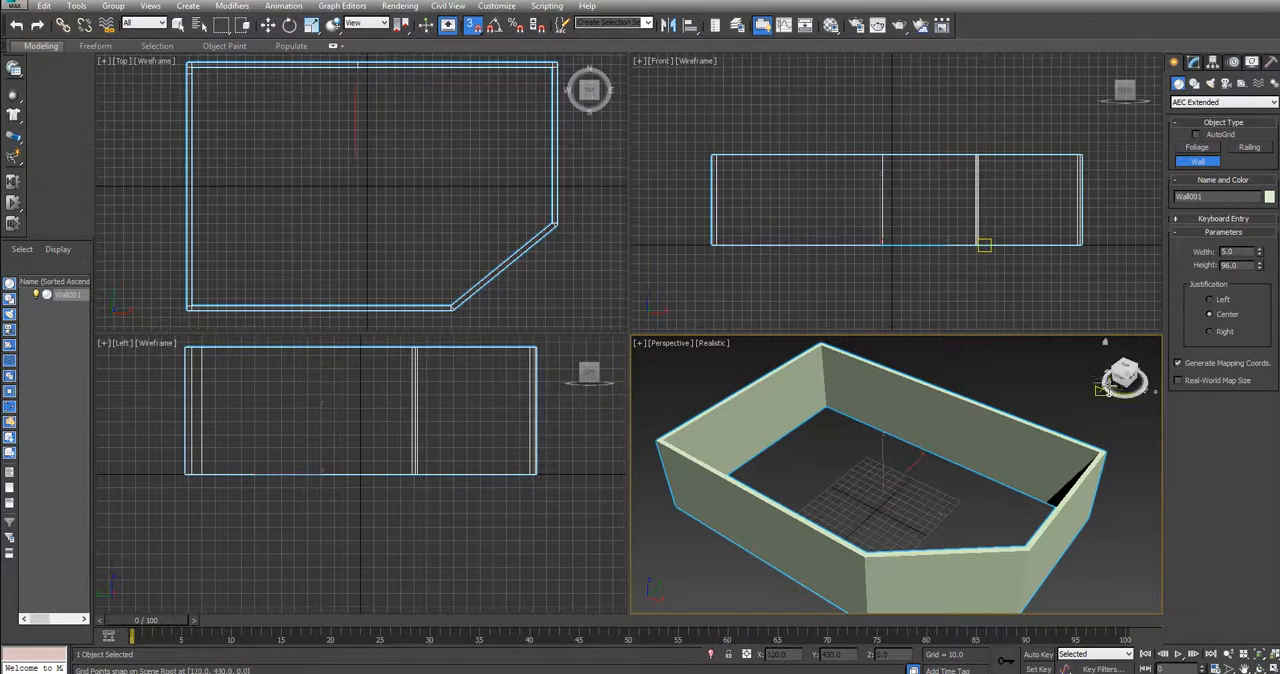
{"action": "left_click_drag", "start_coordinate": [1108, 382], "coordinate": [1115, 379]}
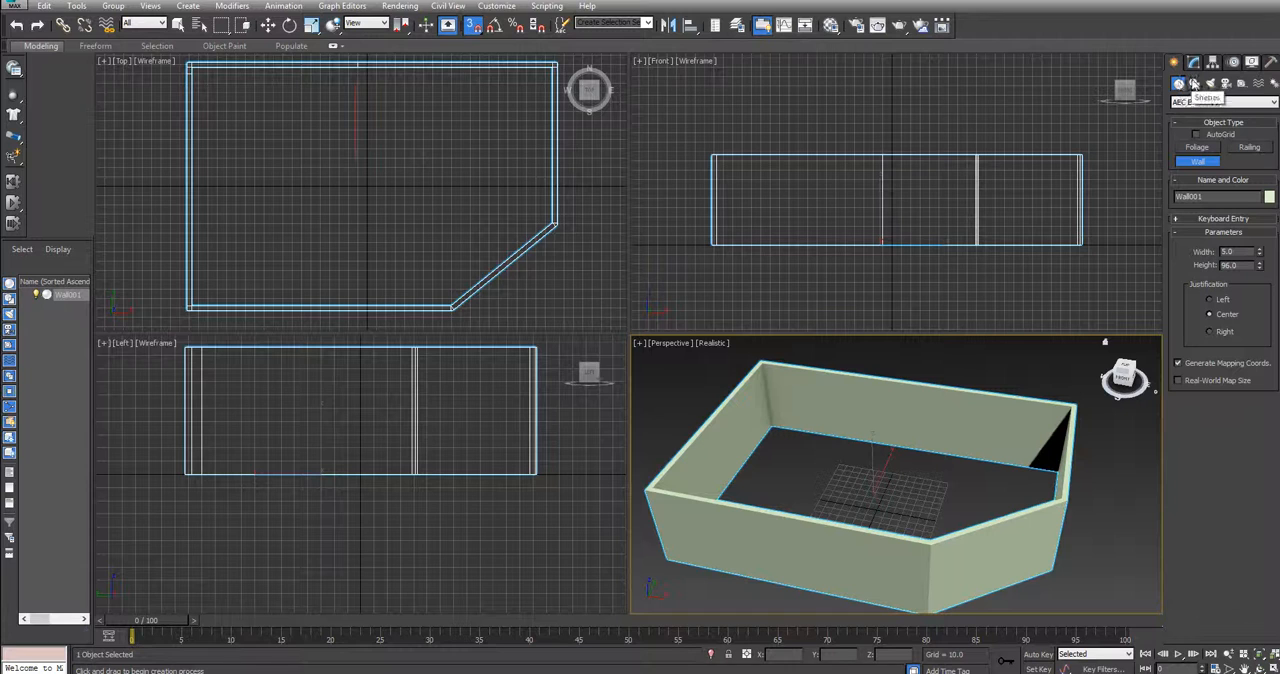
Trace the room outline in the Top view with a Line spline snapped to the five main wall corners, and close the spline
{"action": "left_click", "coordinate": [1194, 84]}
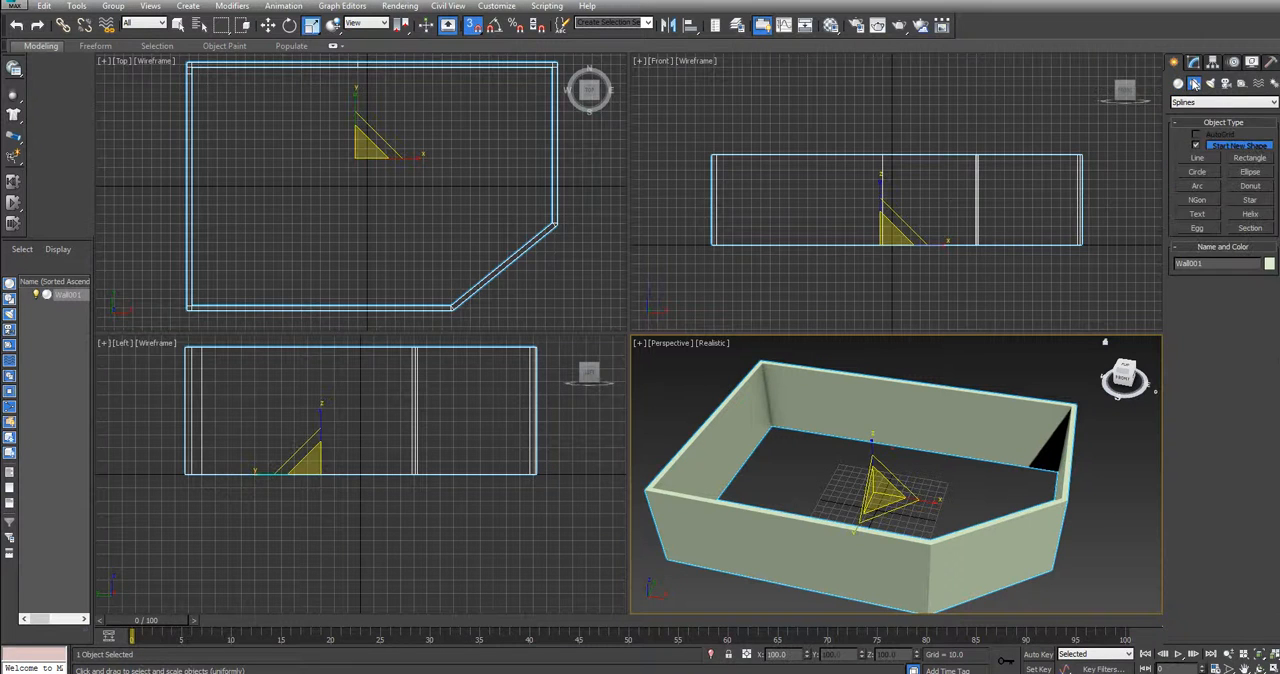
{"action": "left_click", "coordinate": [1205, 158]}
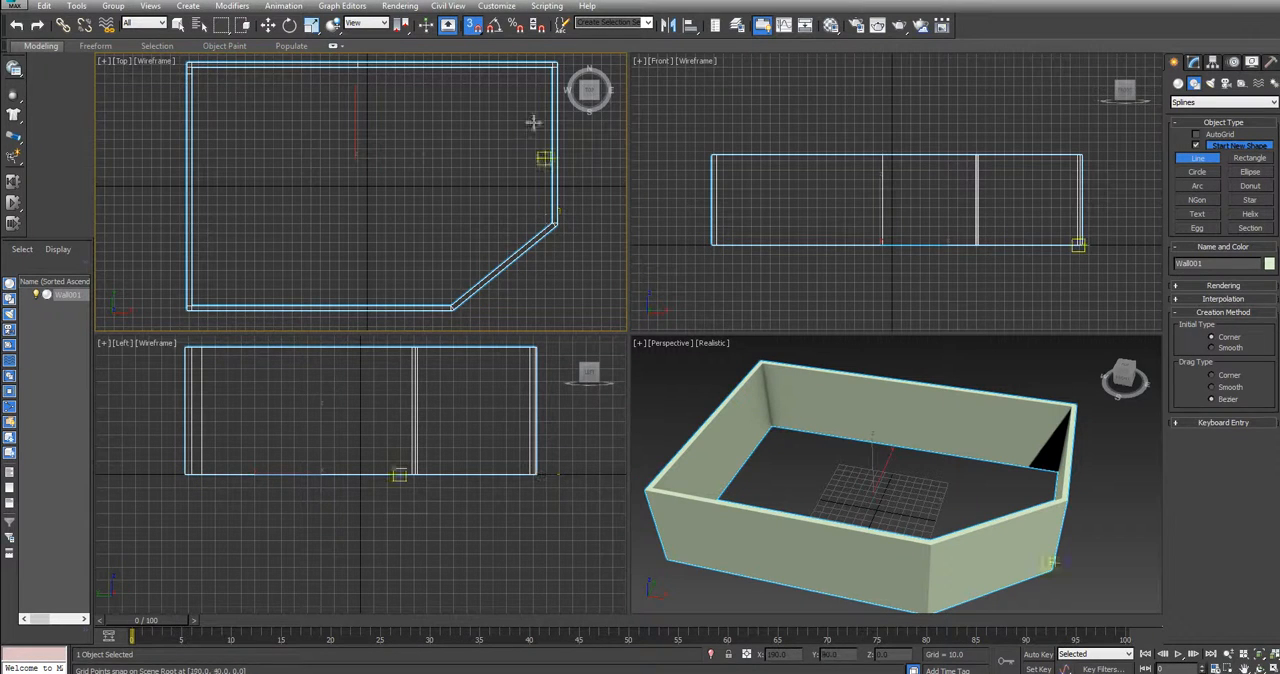
{"action": "left_click", "coordinate": [189, 64]}
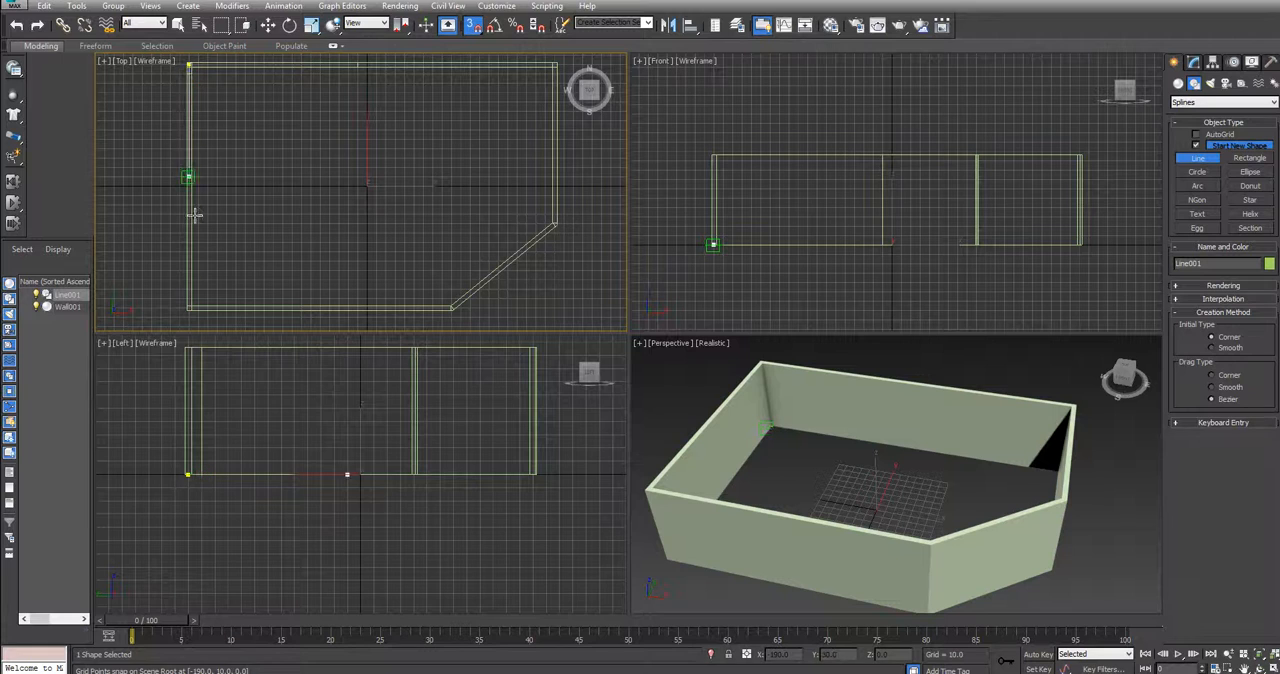
{"action": "left_click", "coordinate": [188, 307]}
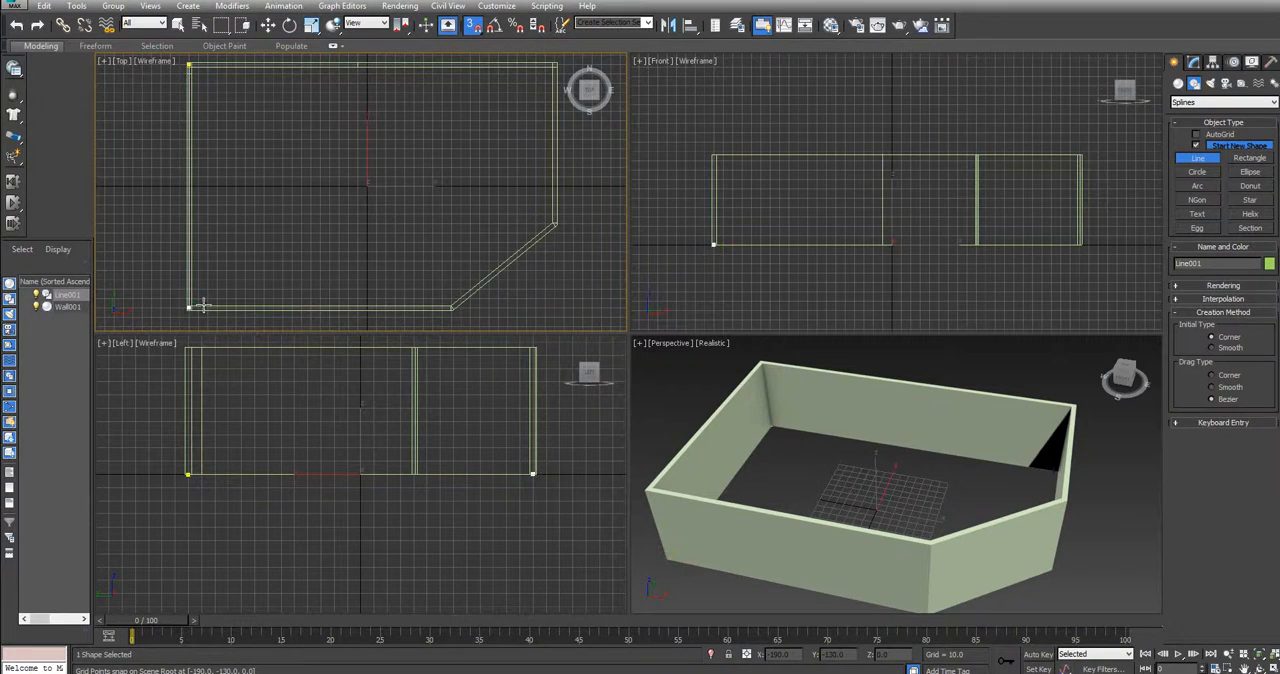
{"action": "left_click", "coordinate": [452, 307]}
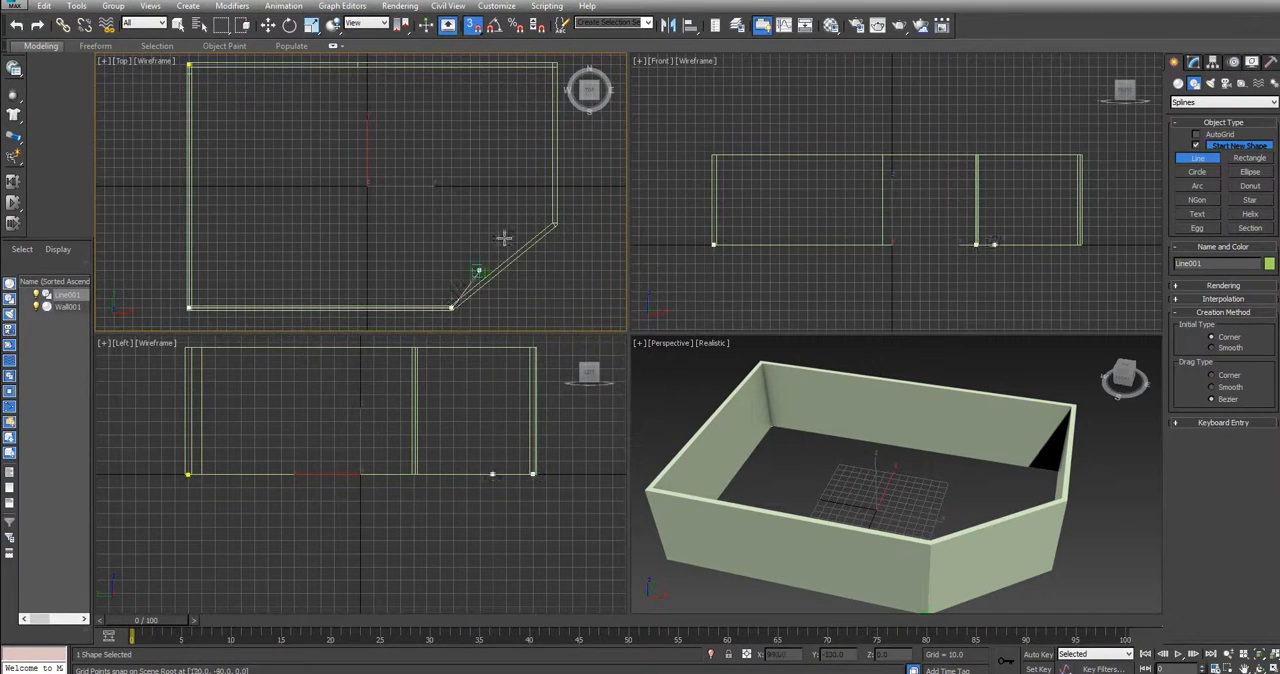
{"action": "left_click", "coordinate": [556, 224]}
{"action": "left_click", "coordinate": [555, 65]}
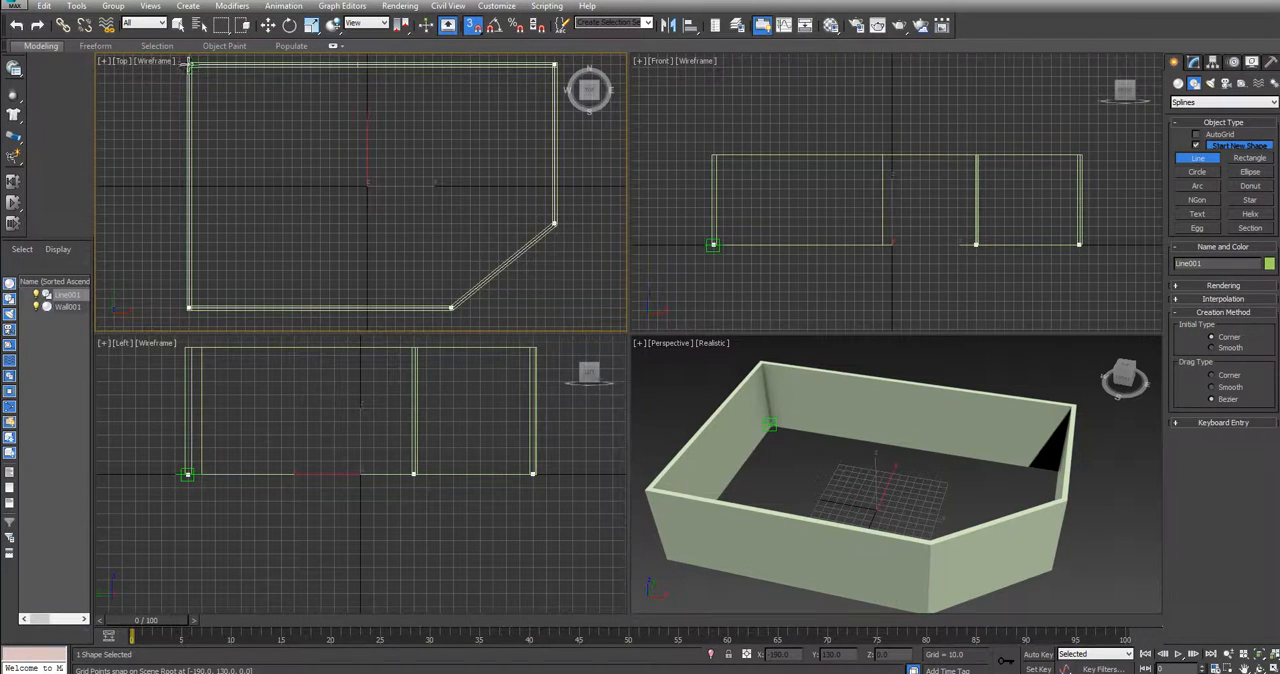
{"action": "left_click", "coordinate": [189, 66]}
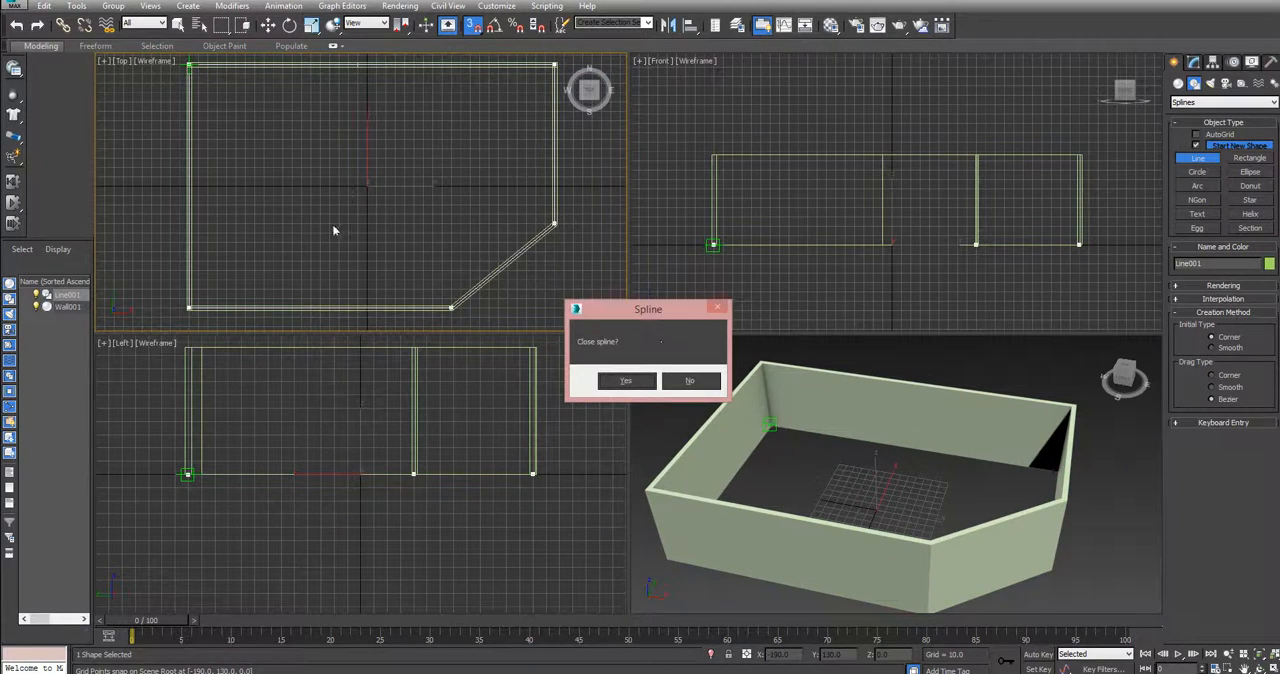
{"action": "left_click", "coordinate": [630, 383]}
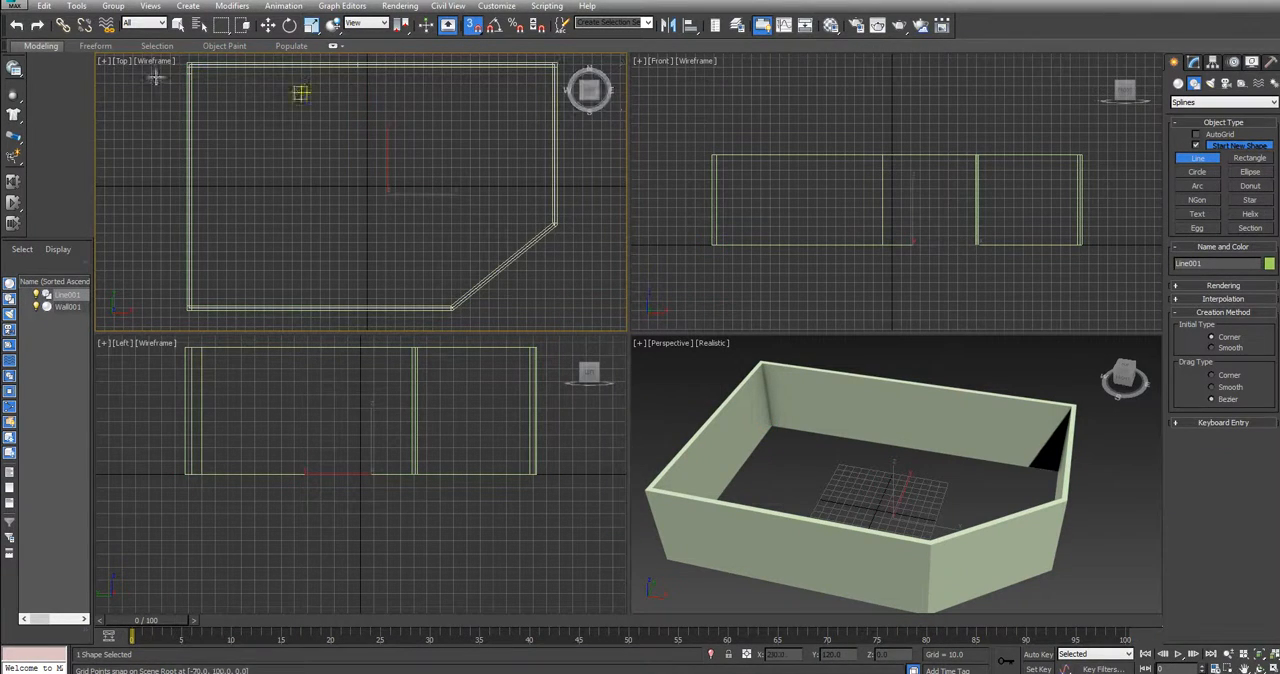
Apply an Extrude modifier to the closed outline spline with an amount of 2.0 to form the room's floor
{"action": "left_click", "coordinate": [1194, 62]}
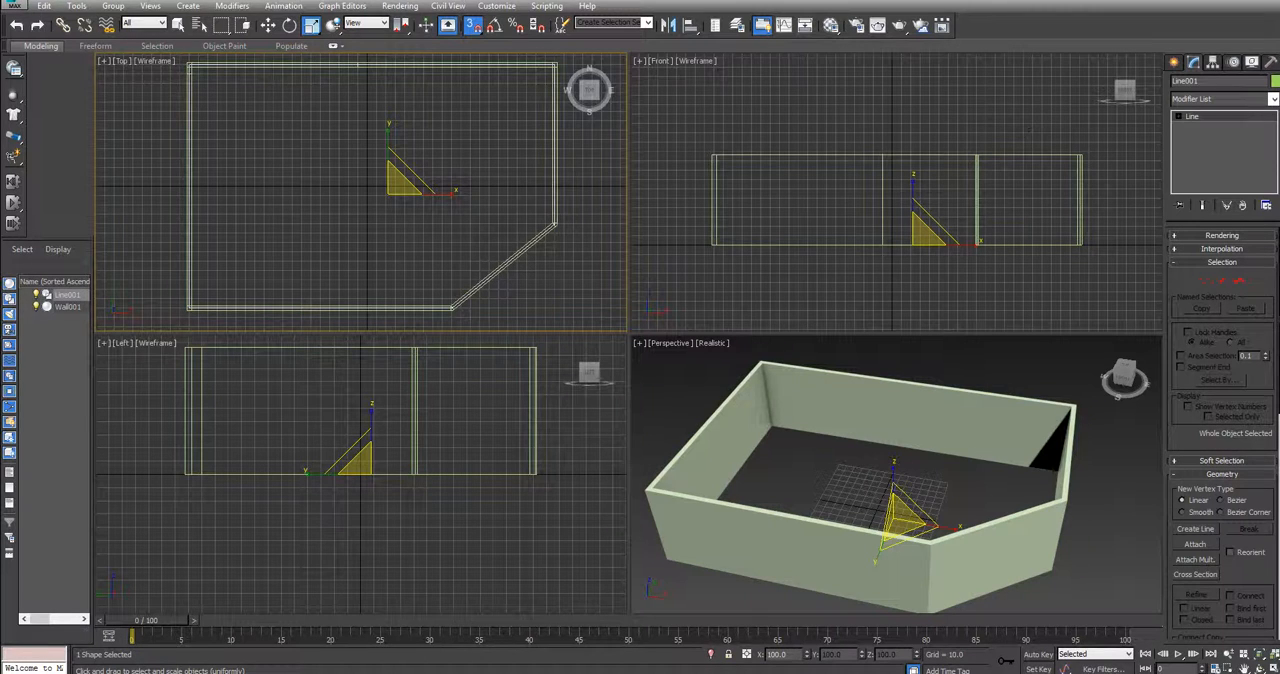
{"action": "left_click", "coordinate": [1238, 100]}
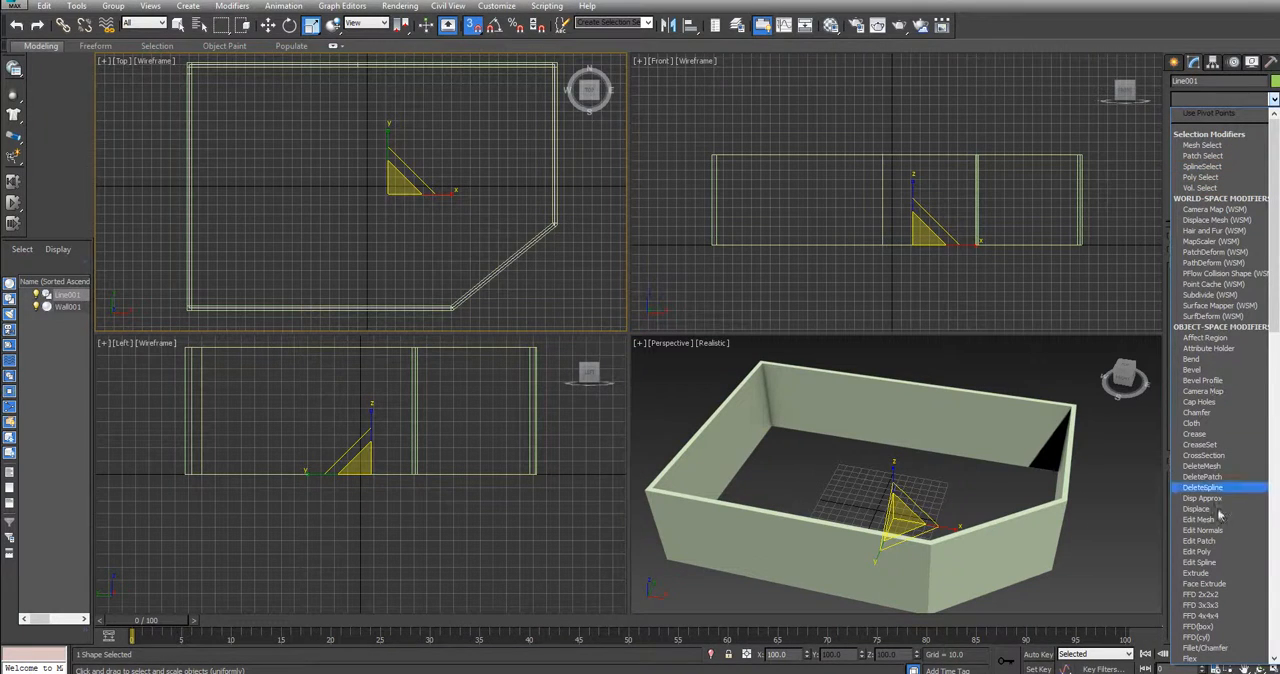
{"action": "left_click", "coordinate": [1207, 574]}
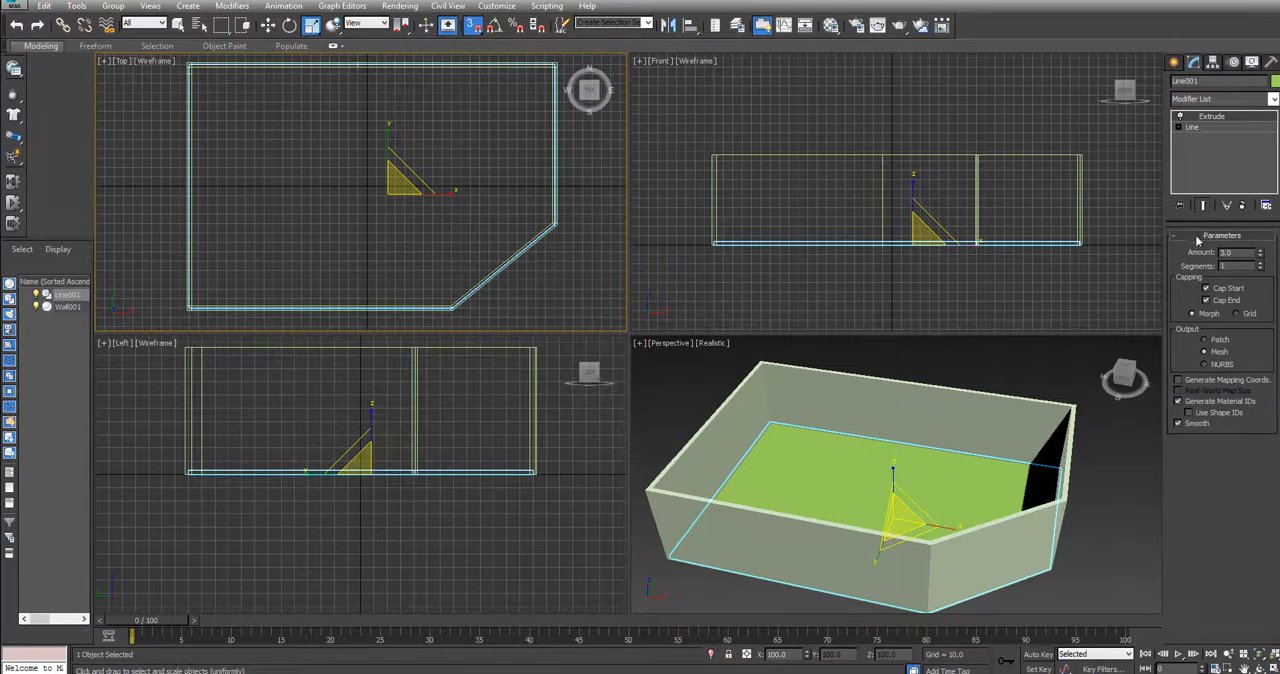
{"action": "left_click_drag", "start_coordinate": [1261, 256], "coordinate": [1260, 251]}
{"action": "left_click_drag", "start_coordinate": [1261, 257], "coordinate": [1260, 252]}
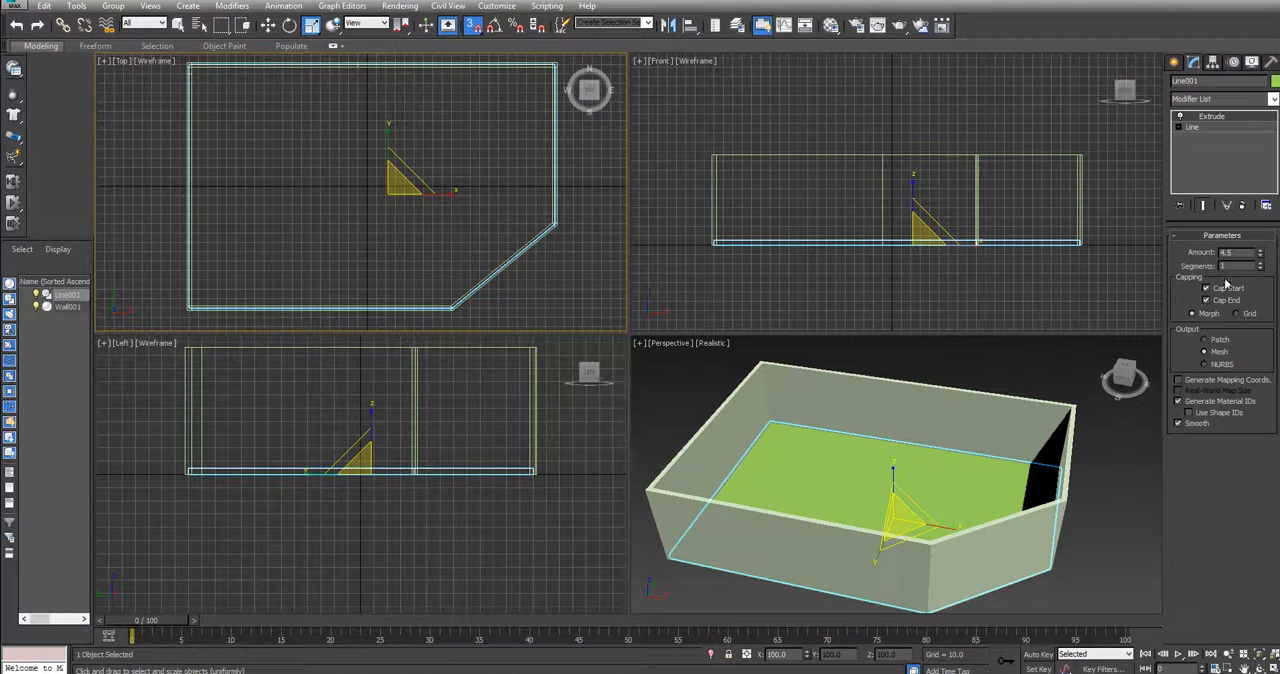
{"action": "left_click_drag", "start_coordinate": [1262, 254], "coordinate": [1262, 260]}
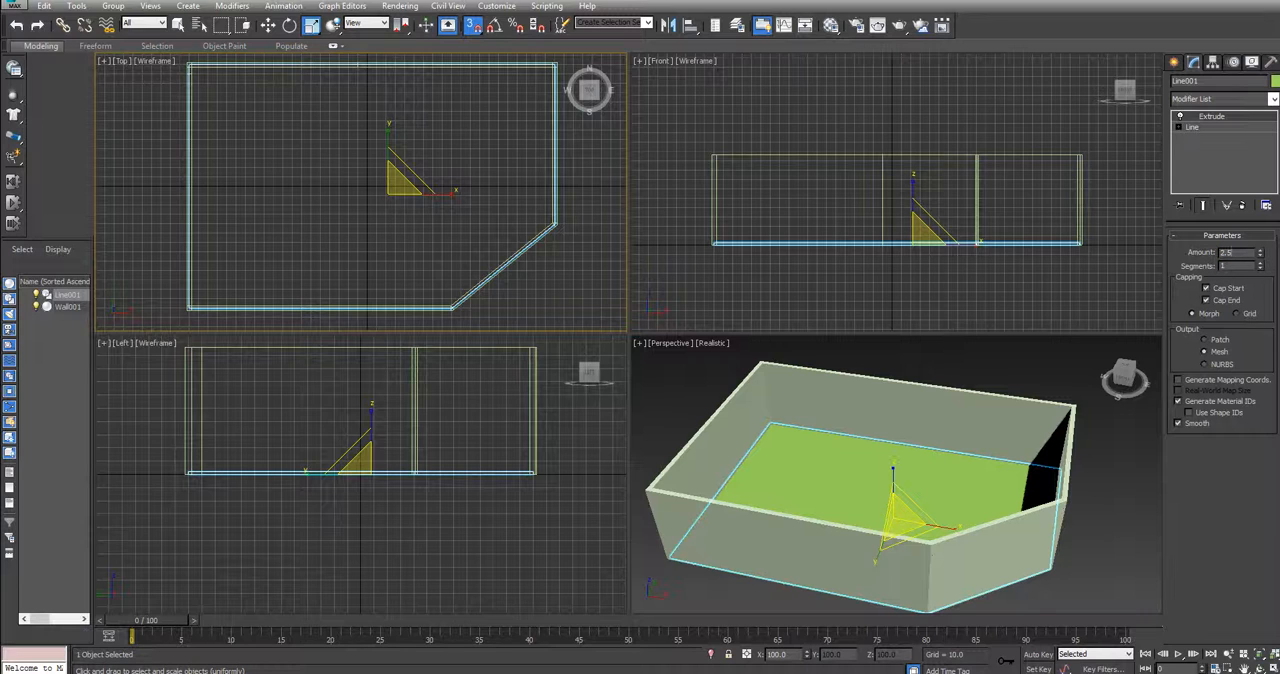
{"action": "double_click", "coordinate": [1228, 253]}
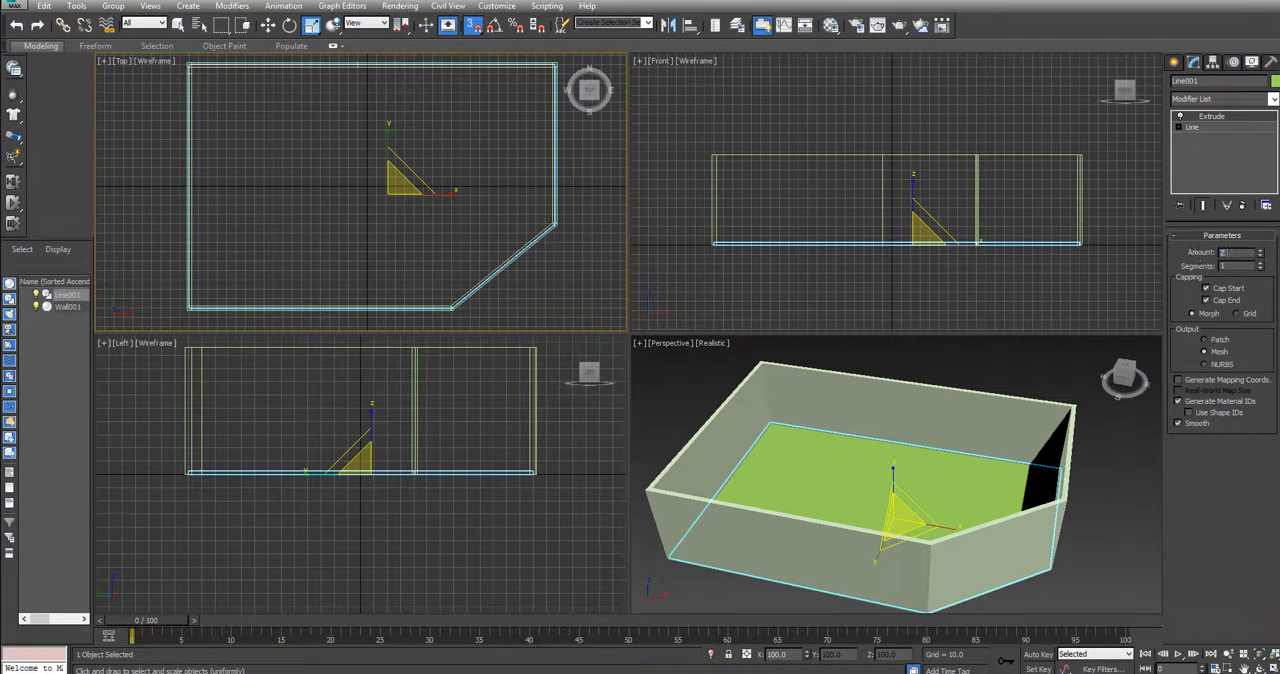
{"action": "key", "text": "Return"}
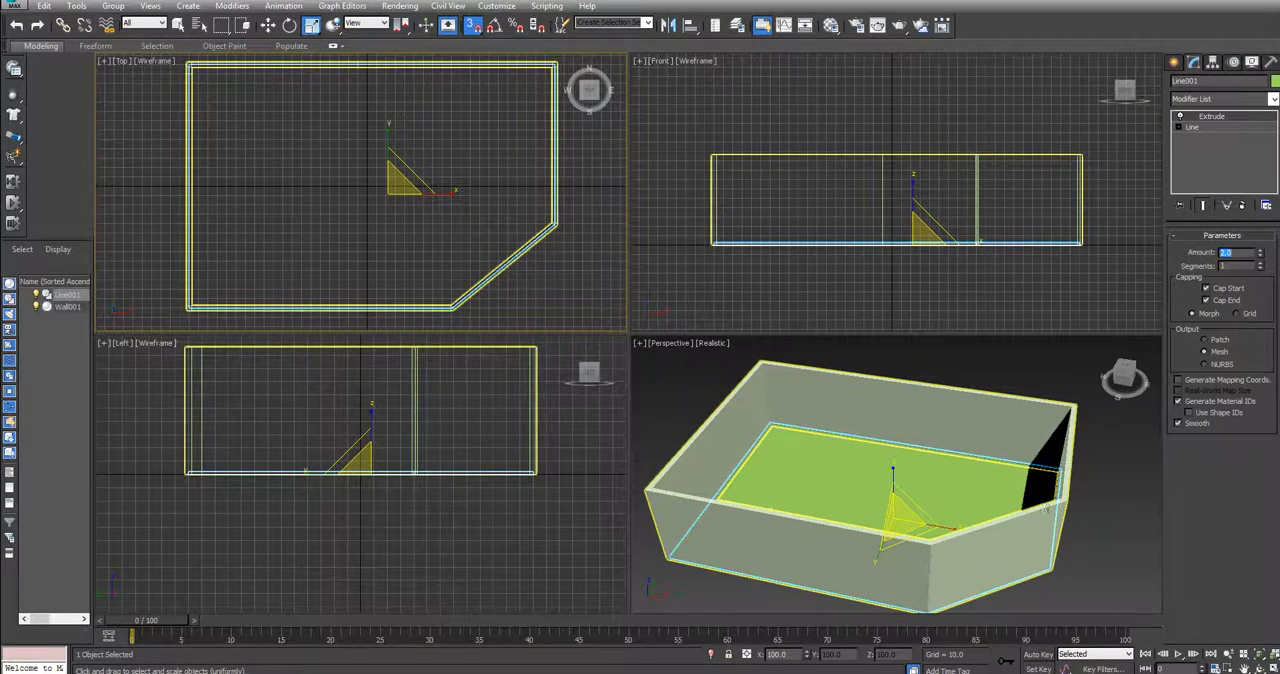
{"action": "left_click_drag", "start_coordinate": [1129, 379], "coordinate": [1108, 350]}
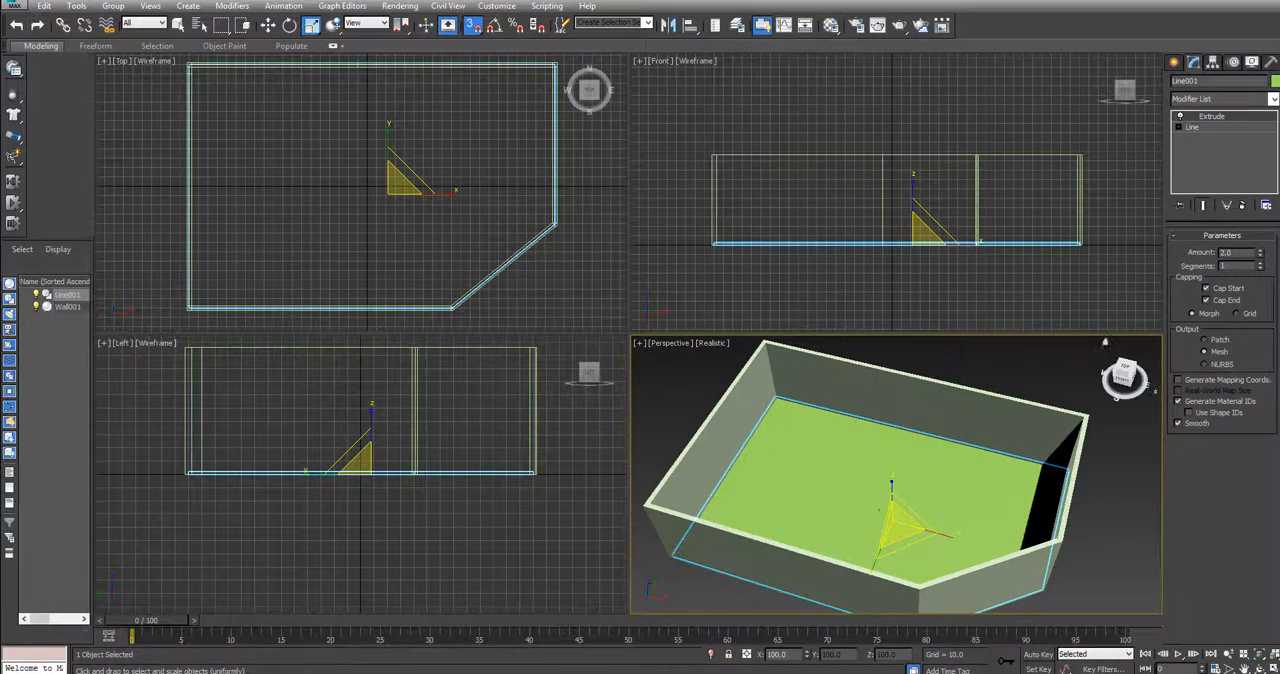
Start the Pivot door tool from the Doors category and turn off 3D snapping
{"action": "left_click", "coordinate": [1174, 62]}
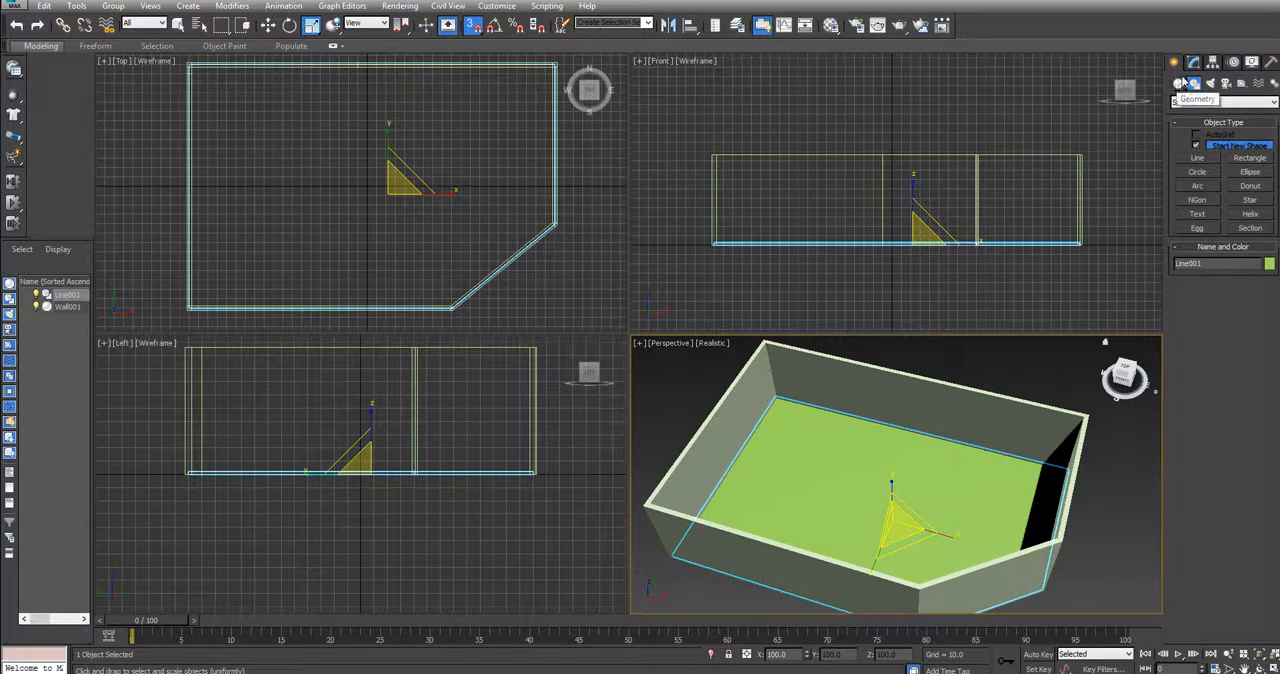
{"action": "left_click", "coordinate": [1178, 85]}
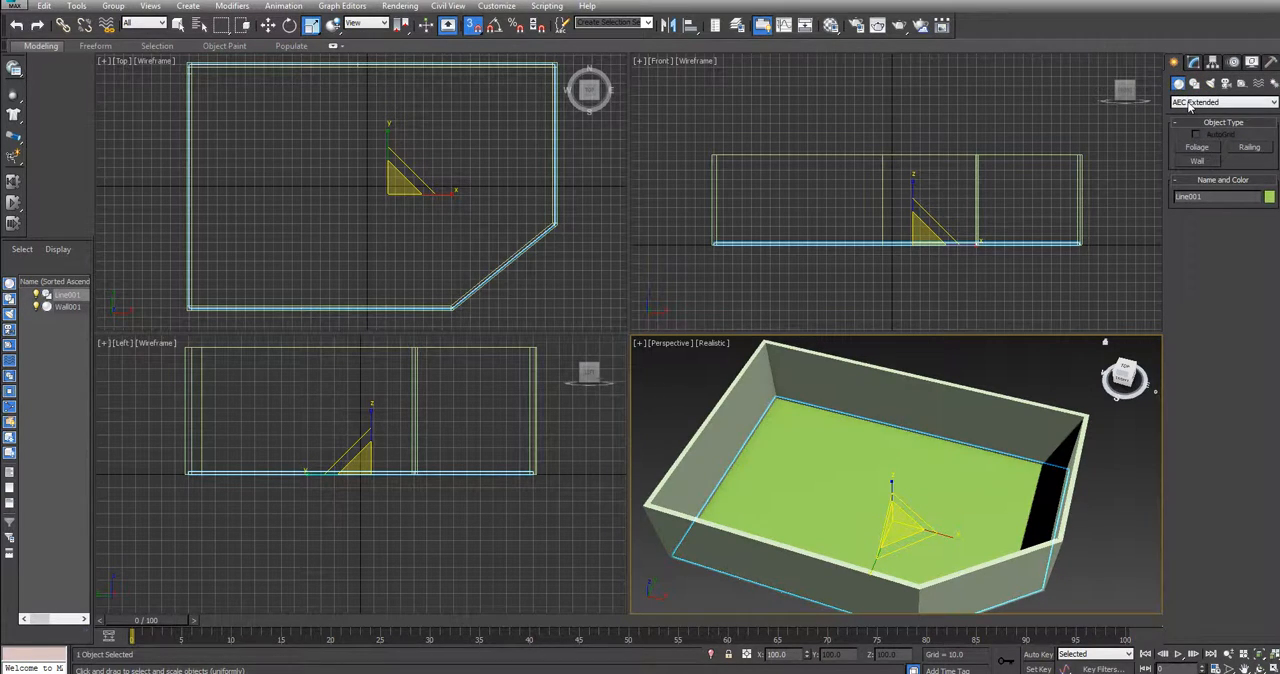
{"action": "left_click", "coordinate": [1190, 102]}
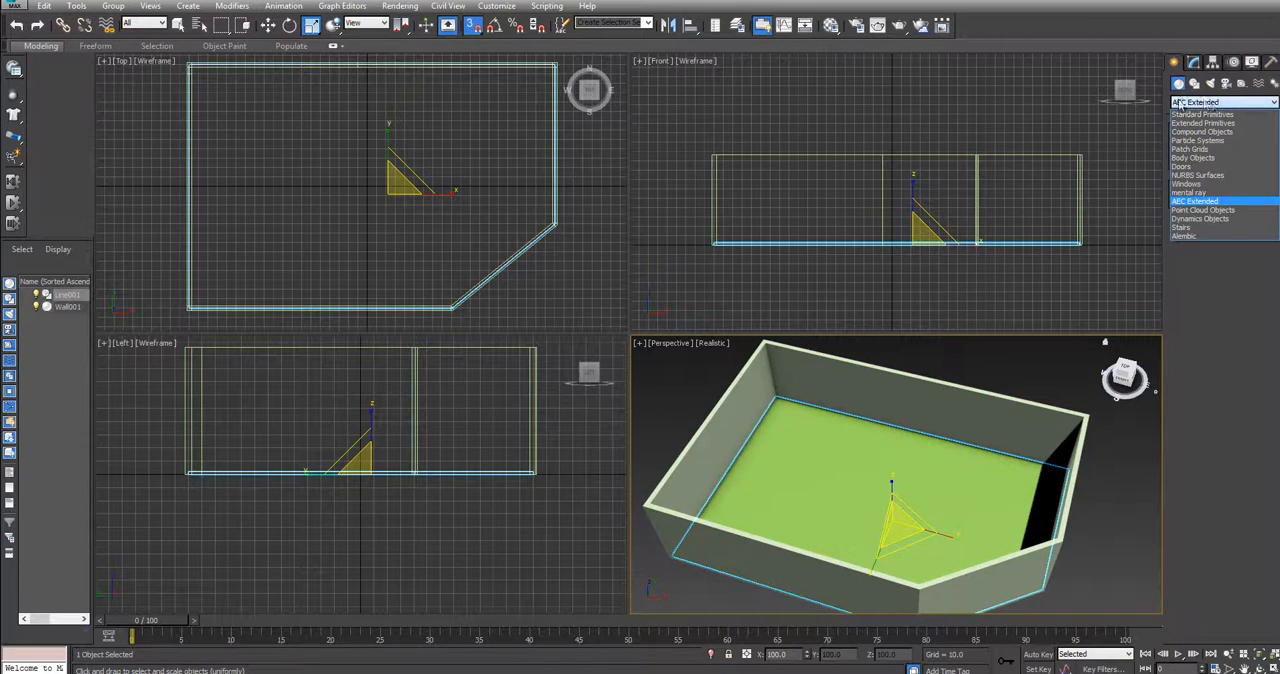
{"action": "left_click", "coordinate": [1192, 166]}
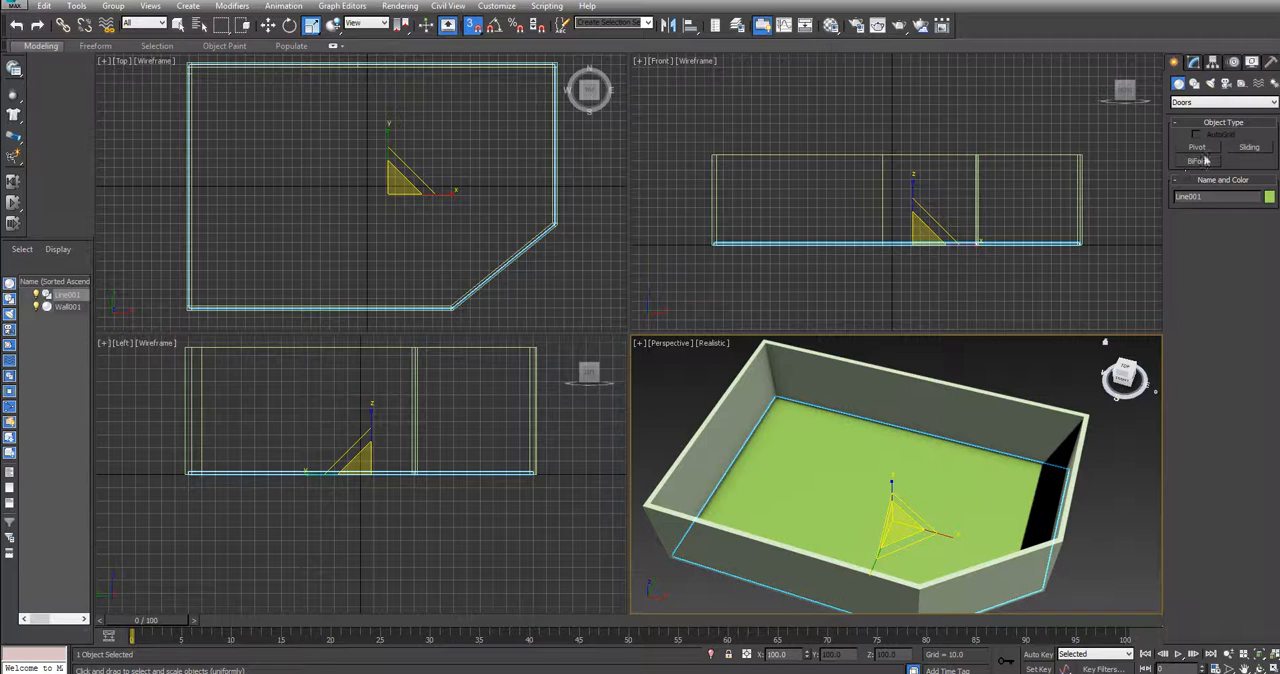
{"action": "left_click", "coordinate": [1203, 148]}
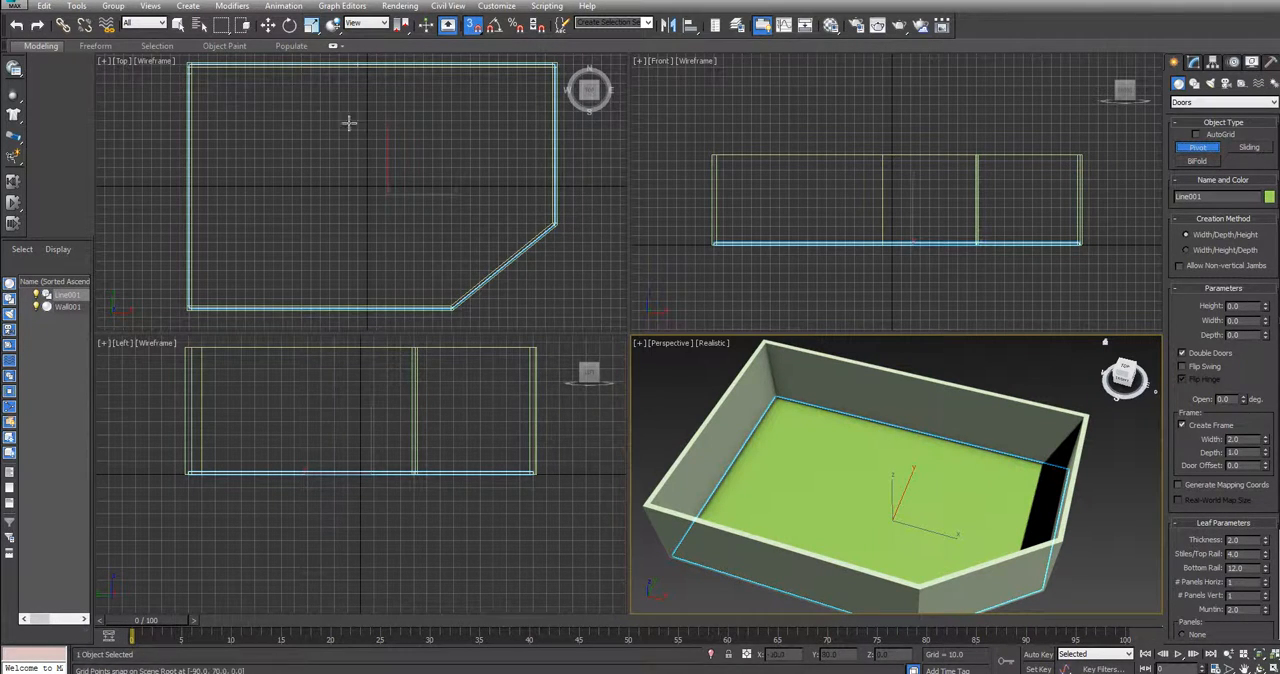
{"action": "mouse_move", "coordinate": [408, 111]}
{"action": "middle_mouse_down"}
{"action": "mouse_move", "coordinate": [395, 121]}
{"action": "mouse_move", "coordinate": [401, 105]}
{"action": "middle_mouse_up"}
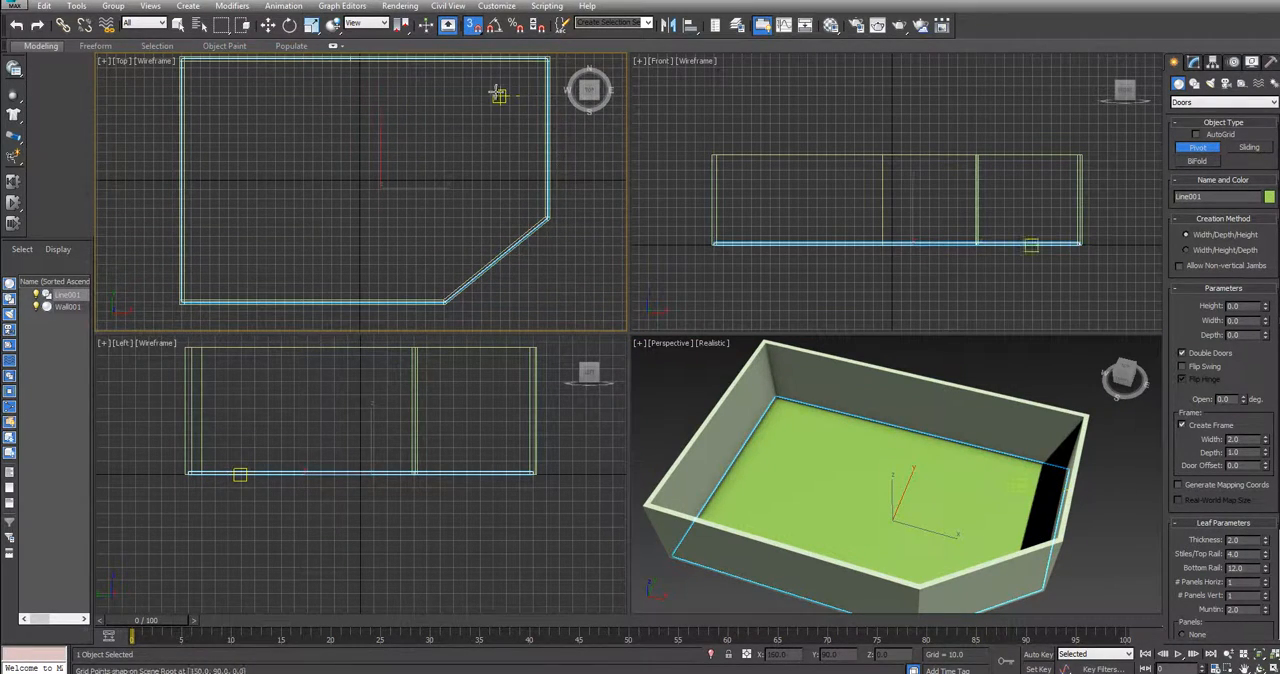
{"action": "middle_click_drag", "start_coordinate": [497, 93], "coordinate": [474, 112]}
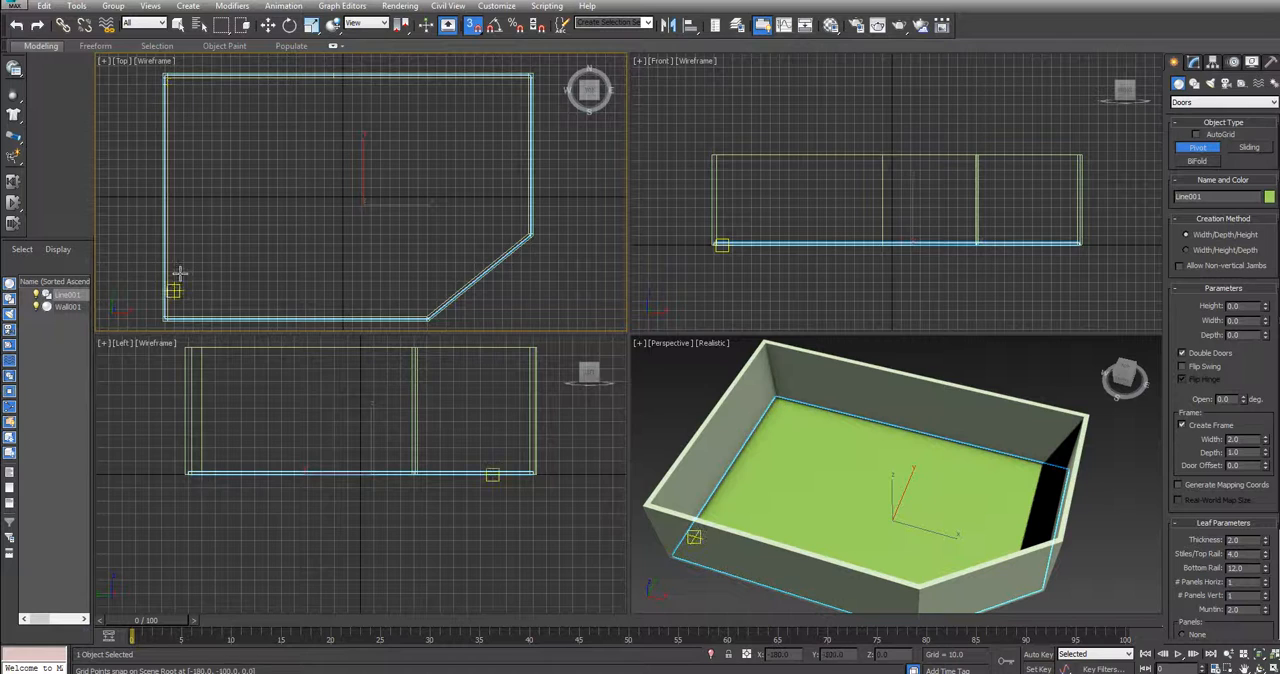
{"action": "scroll", "coordinate": [511, 141], "scroll_direction": "up", "scroll_amount": 2}
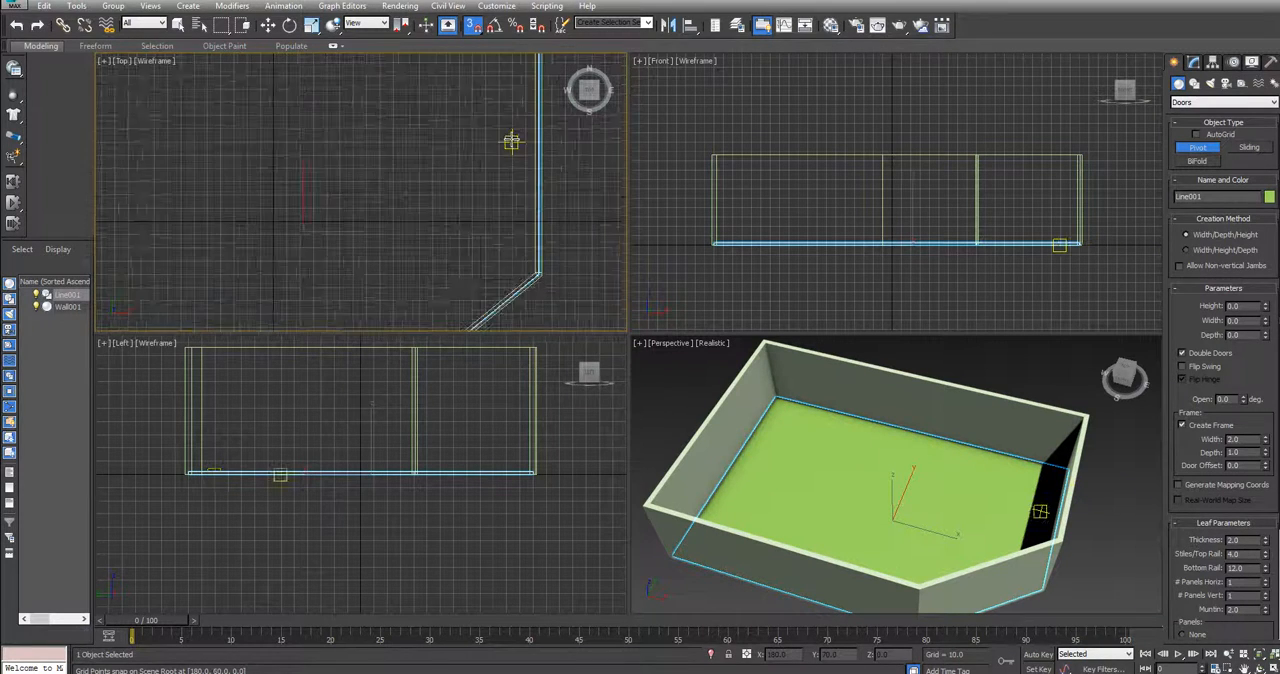
{"action": "middle_click_drag", "start_coordinate": [509, 100], "coordinate": [423, 137]}
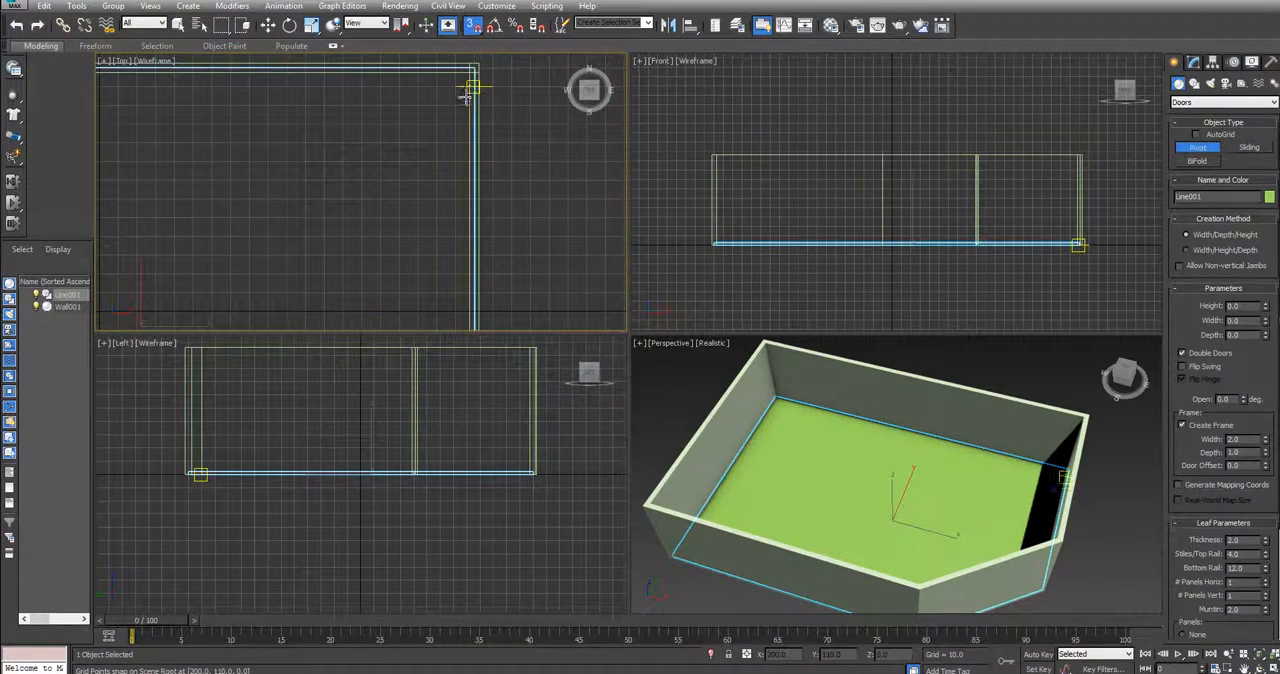
{"action": "left_click", "coordinate": [473, 26]}
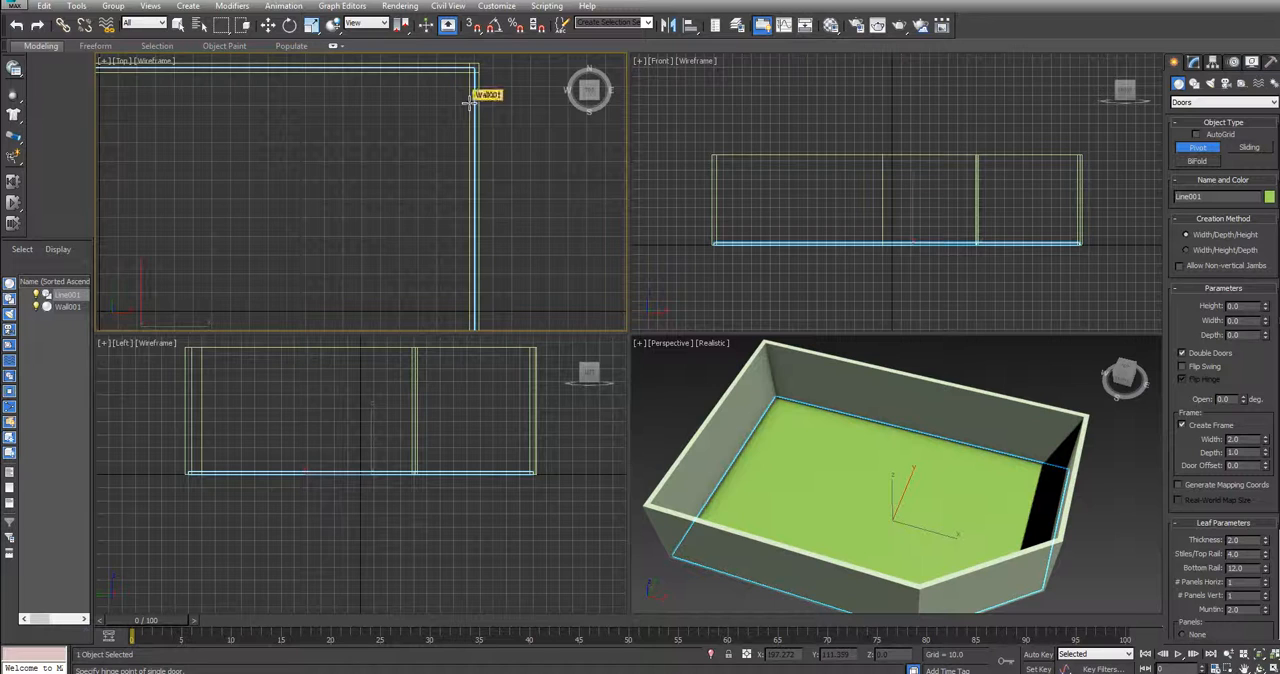
Draw a pivot door in the room's straight east wall near its north corner, about 82.5 wide, 4.3 deep and 85.7 high
{"action": "left_click", "coordinate": [469, 102]}
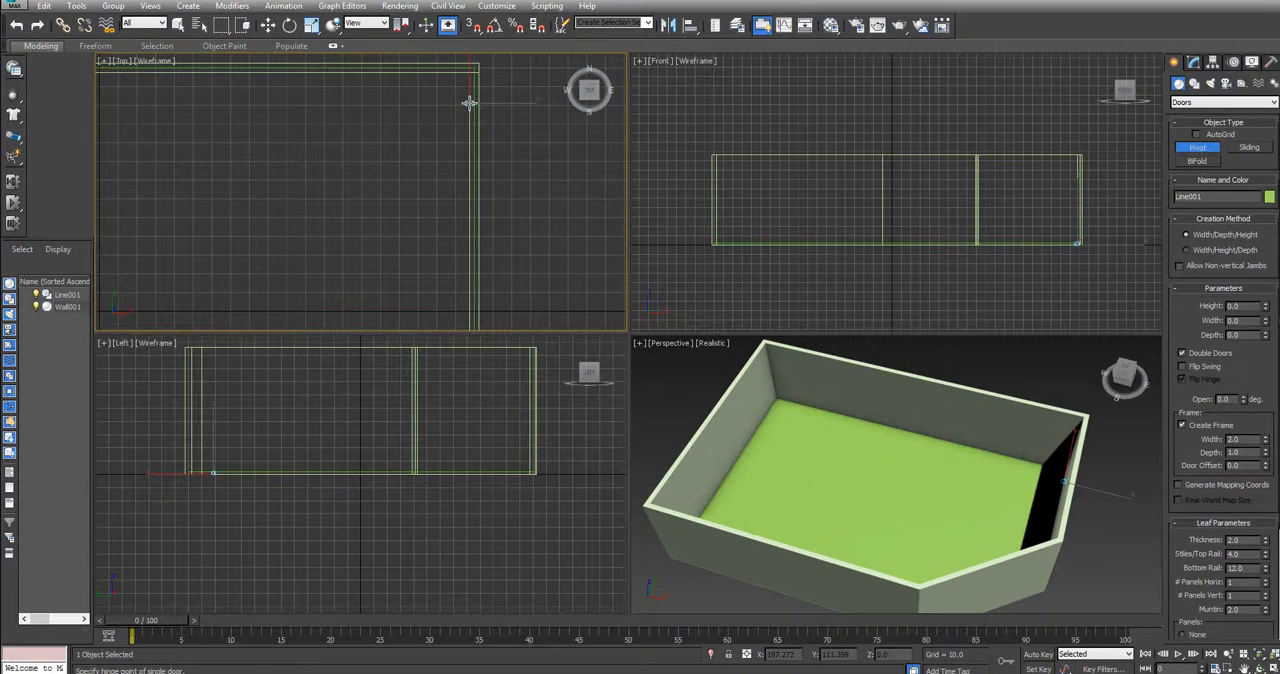
{"action": "left_click_drag", "start_coordinate": [469, 102], "coordinate": [469, 257]}
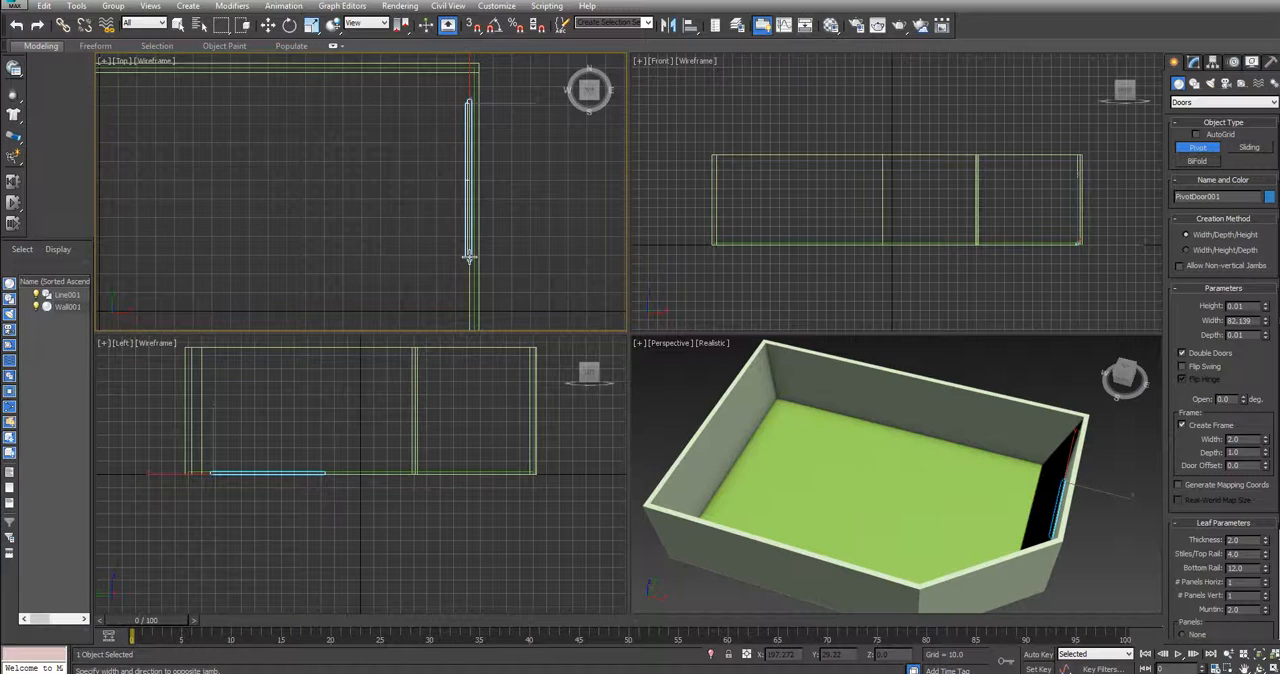
{"action": "left_click_drag", "start_coordinate": [469, 257], "coordinate": [469, 257]}
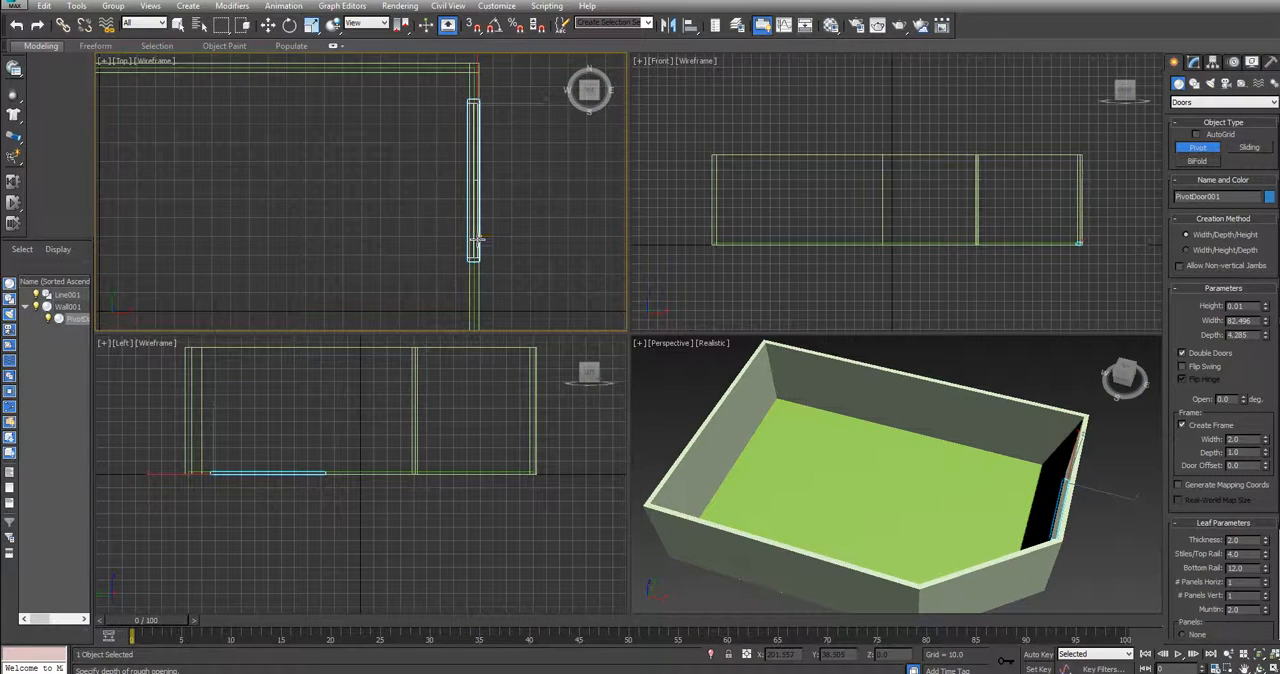
{"action": "left_click", "coordinate": [478, 238]}
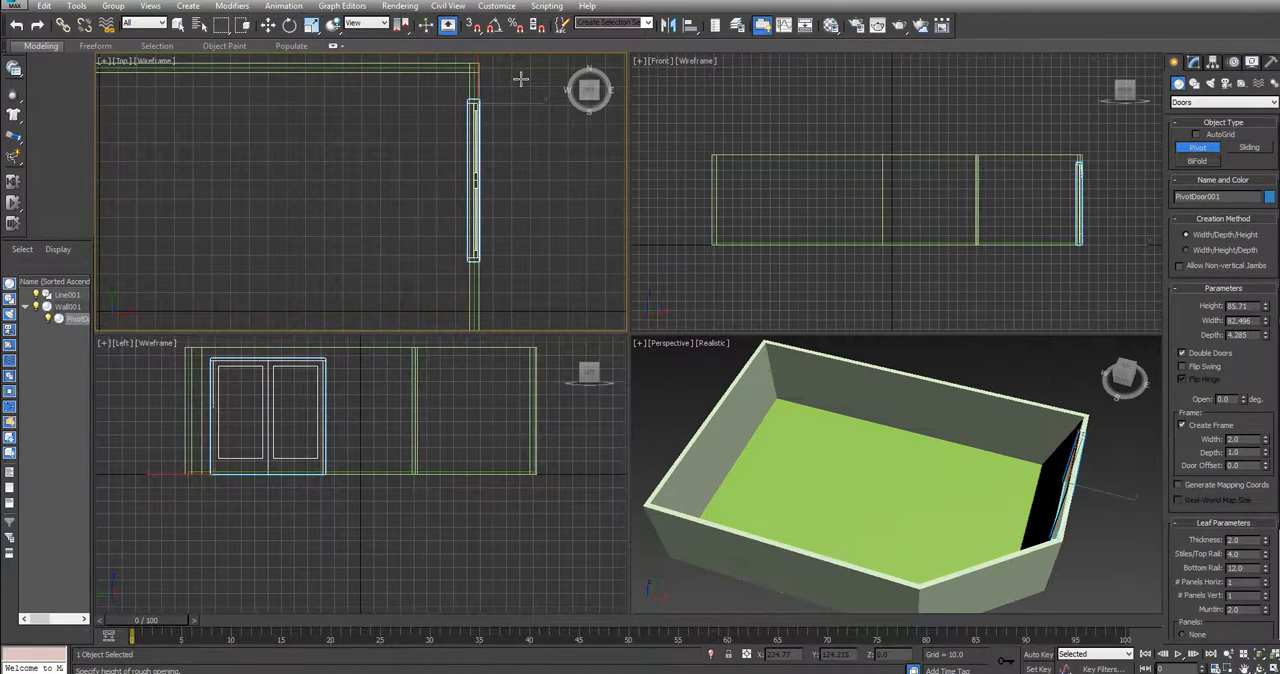
{"action": "left_click", "coordinate": [520, 78]}
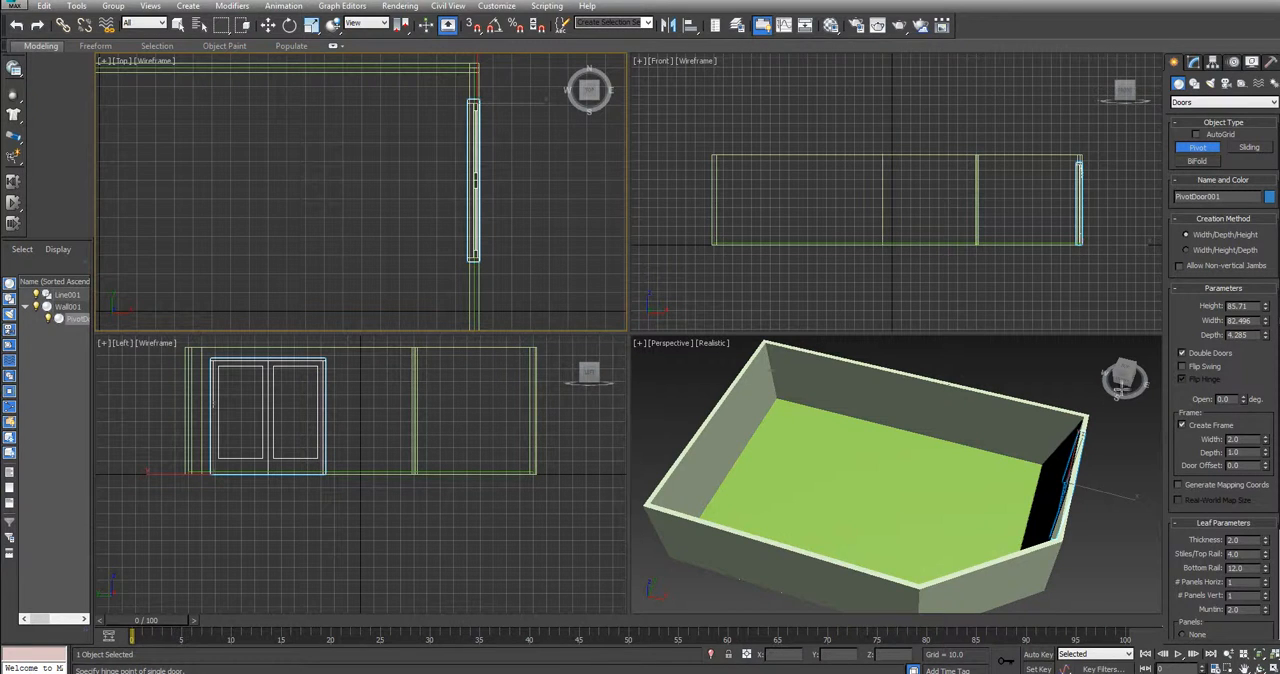
Turn off Double Doors to try a single leaf in the new pivot door
{"action": "left_click_drag", "start_coordinate": [1120, 380], "coordinate": [1134, 360]}
{"action": "middle_click_drag", "start_coordinate": [982, 395], "coordinate": [806, 386]}
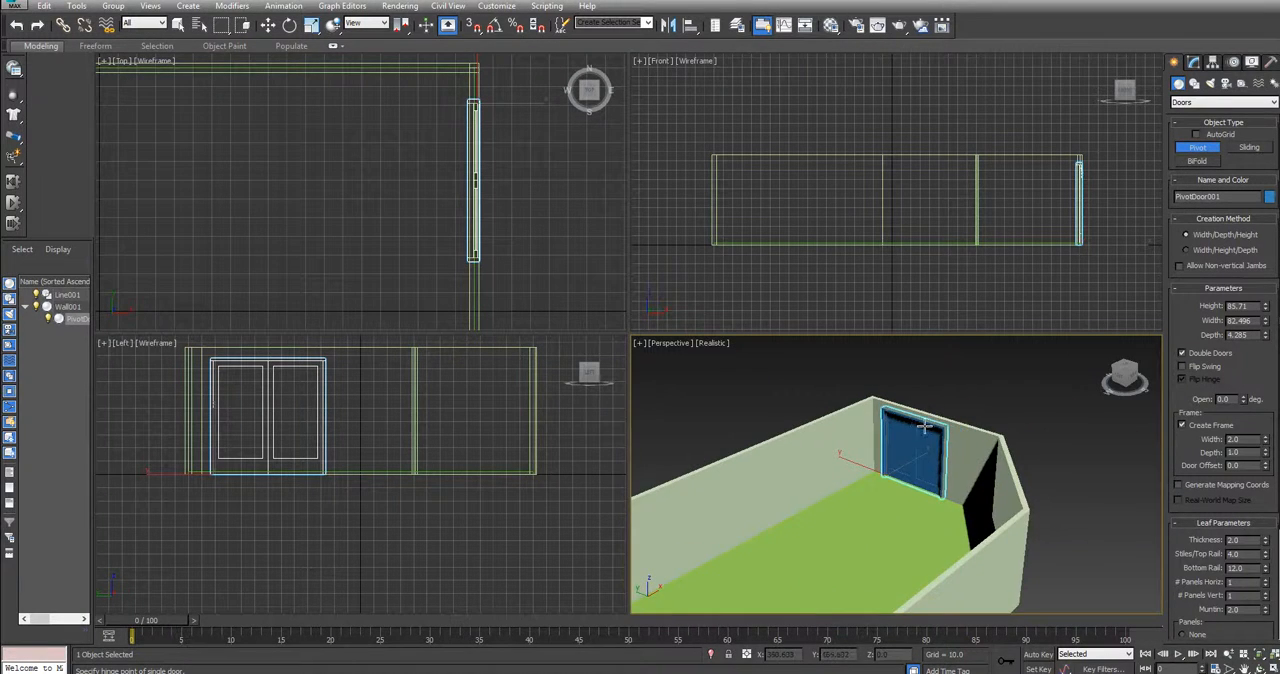
{"action": "scroll", "coordinate": [925, 427], "scroll_direction": "up", "scroll_amount": 2}
{"action": "scroll", "coordinate": [1004, 410], "scroll_direction": "up", "scroll_amount": 3}
{"action": "middle_click_drag", "start_coordinate": [1005, 411], "coordinate": [1011, 389]}
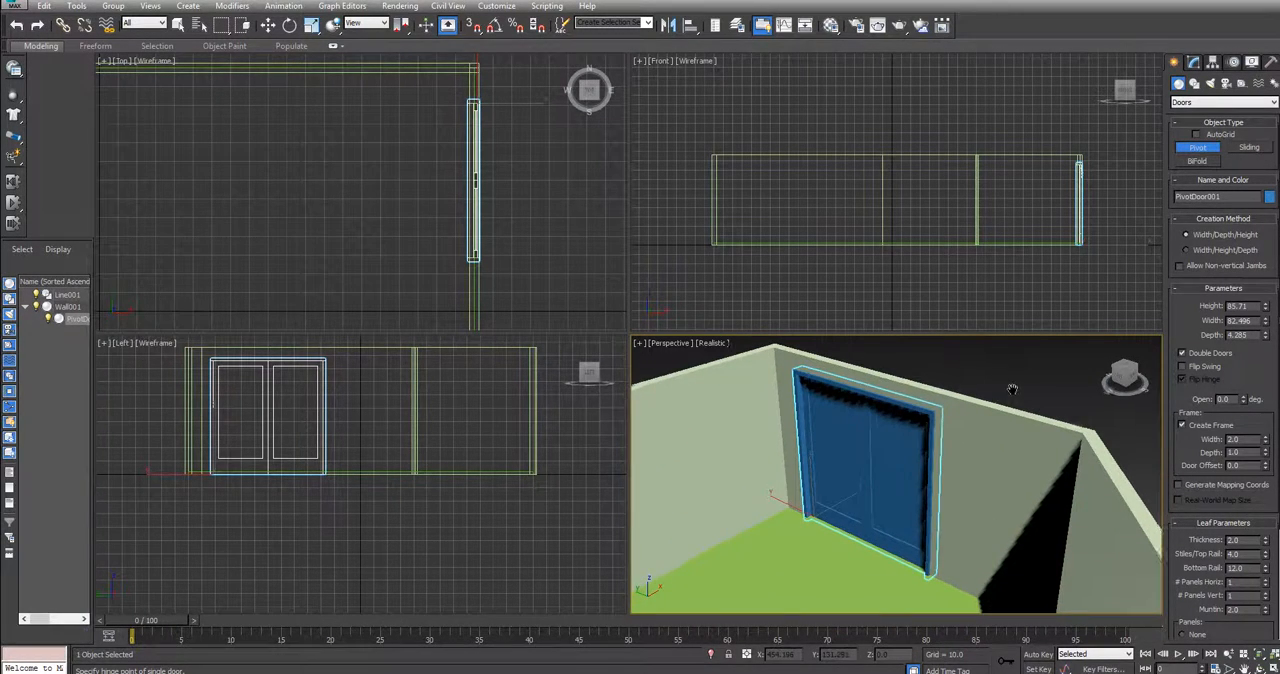
{"action": "mouse_move", "coordinate": [1122, 376]}
{"action": "left_mouse_down"}
{"action": "mouse_move", "coordinate": [1134, 377]}
{"action": "mouse_move", "coordinate": [1120, 379]}
{"action": "left_mouse_up"}
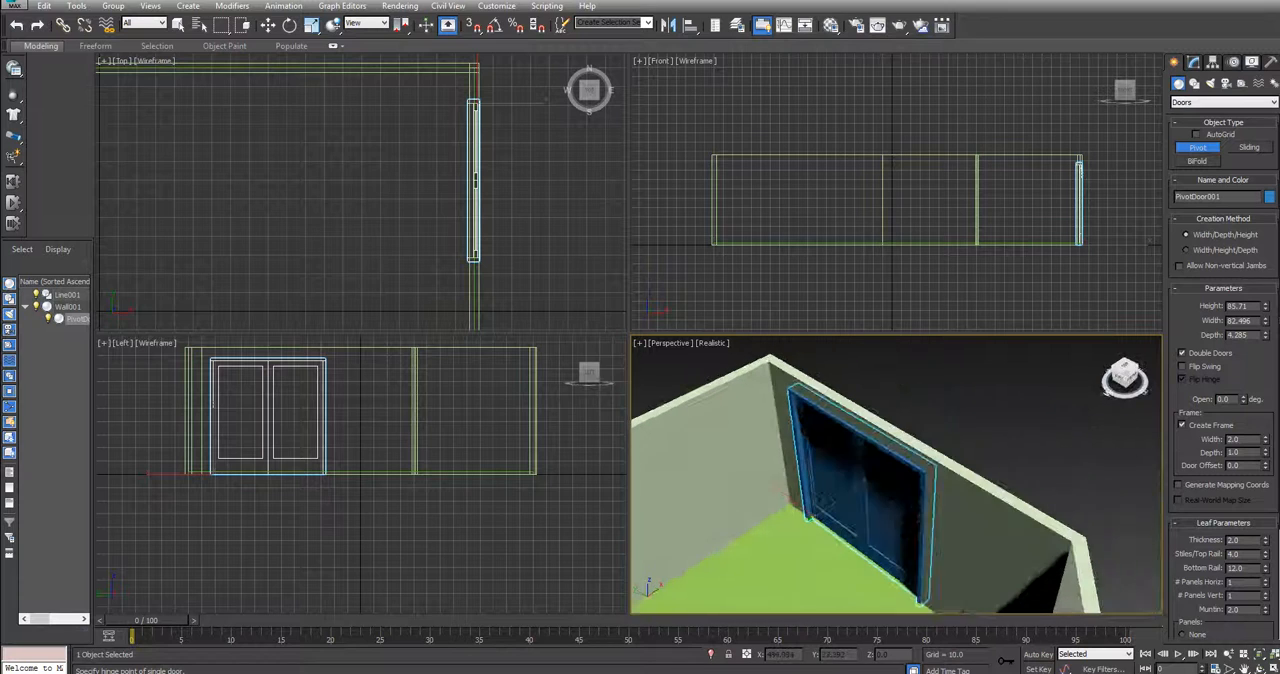
{"action": "left_click", "coordinate": [1183, 354]}
{"action": "left_click", "coordinate": [1183, 354]}
{"action": "left_click", "coordinate": [1183, 354]}
{"action": "left_click_drag", "start_coordinate": [1130, 378], "coordinate": [1124, 377]}
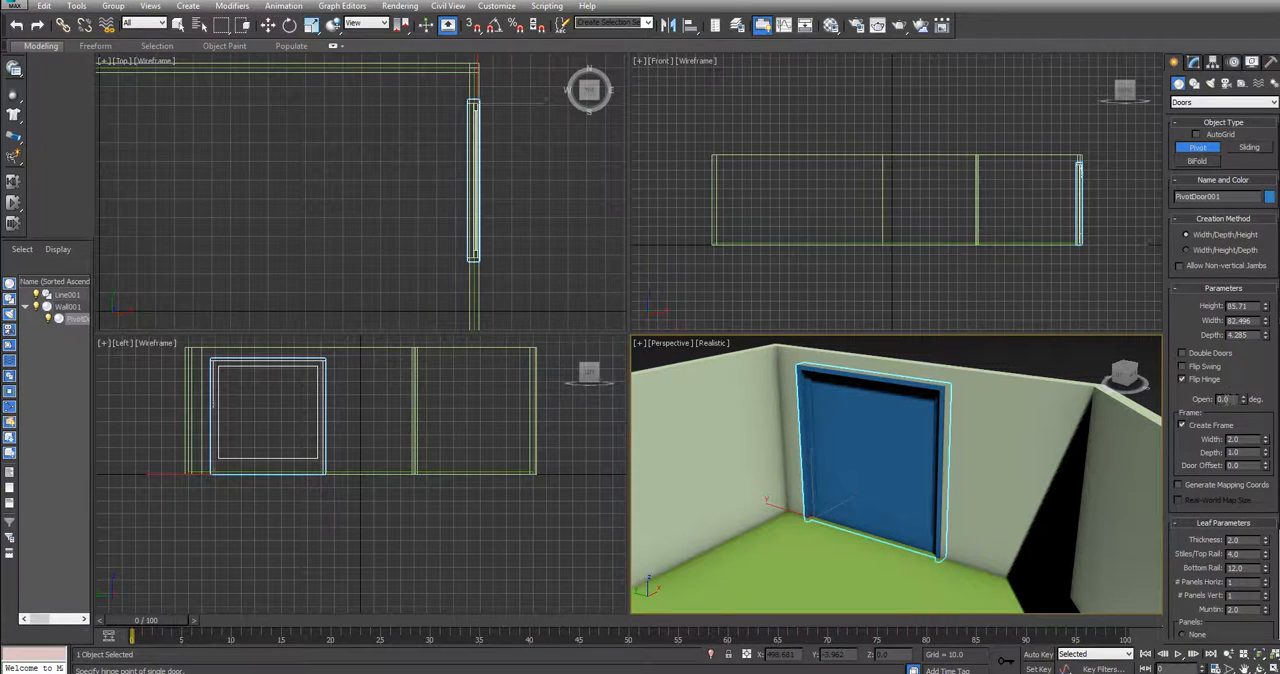
Try the single door's Open angle before and after enabling Flip Swing
{"action": "left_click_drag", "start_coordinate": [1244, 401], "coordinate": [1247, 427]}
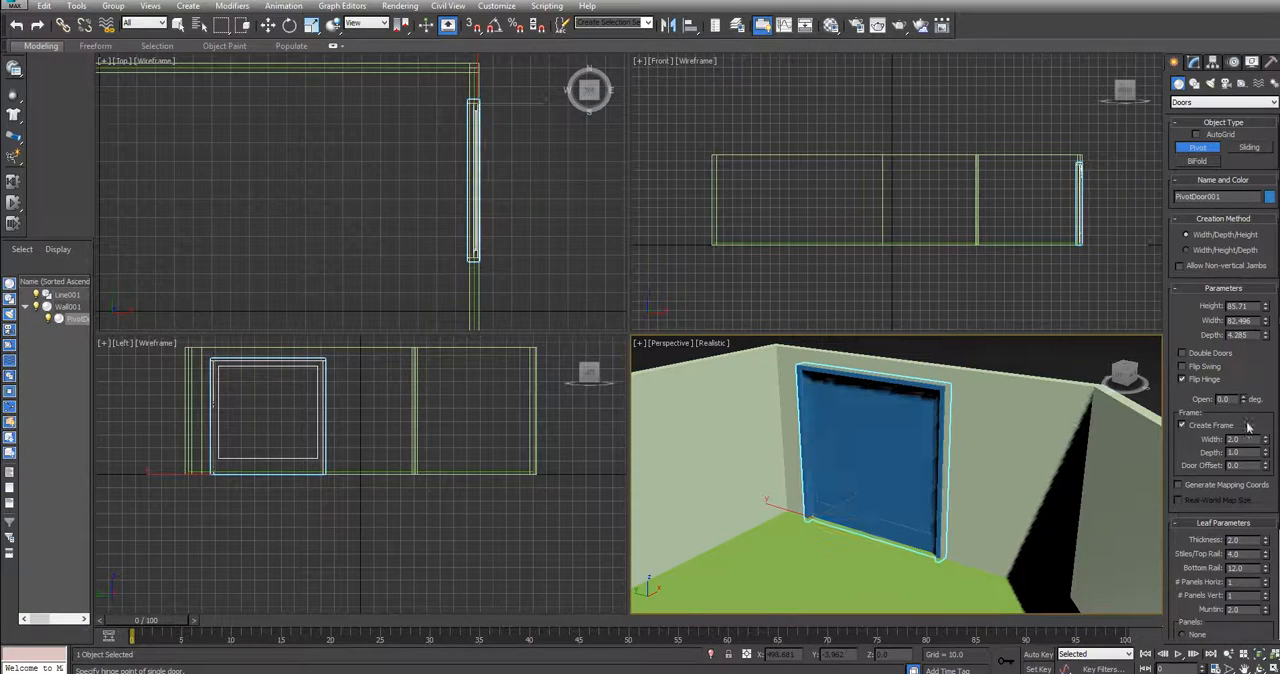
{"action": "left_click", "coordinate": [1182, 367]}
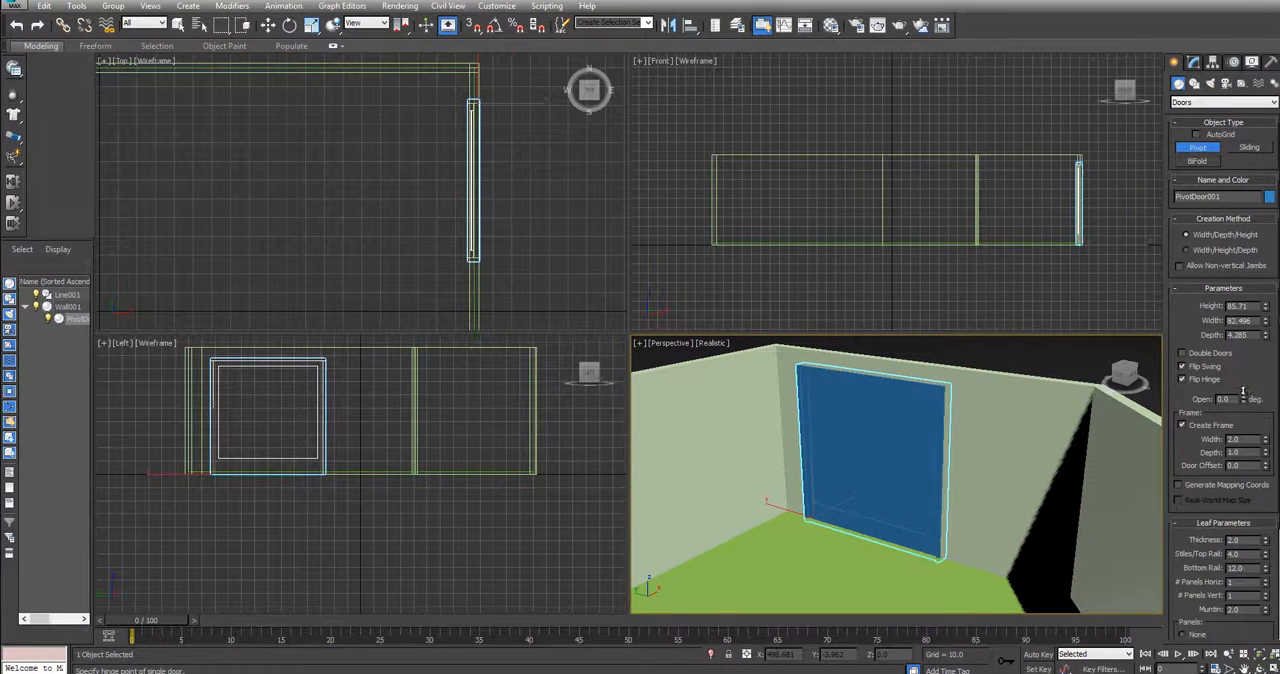
{"action": "mouse_move", "coordinate": [1244, 398]}
{"action": "left_mouse_down"}
{"action": "mouse_move", "coordinate": [1245, 348]}
{"action": "mouse_move", "coordinate": [1246, 420]}
{"action": "left_mouse_up"}
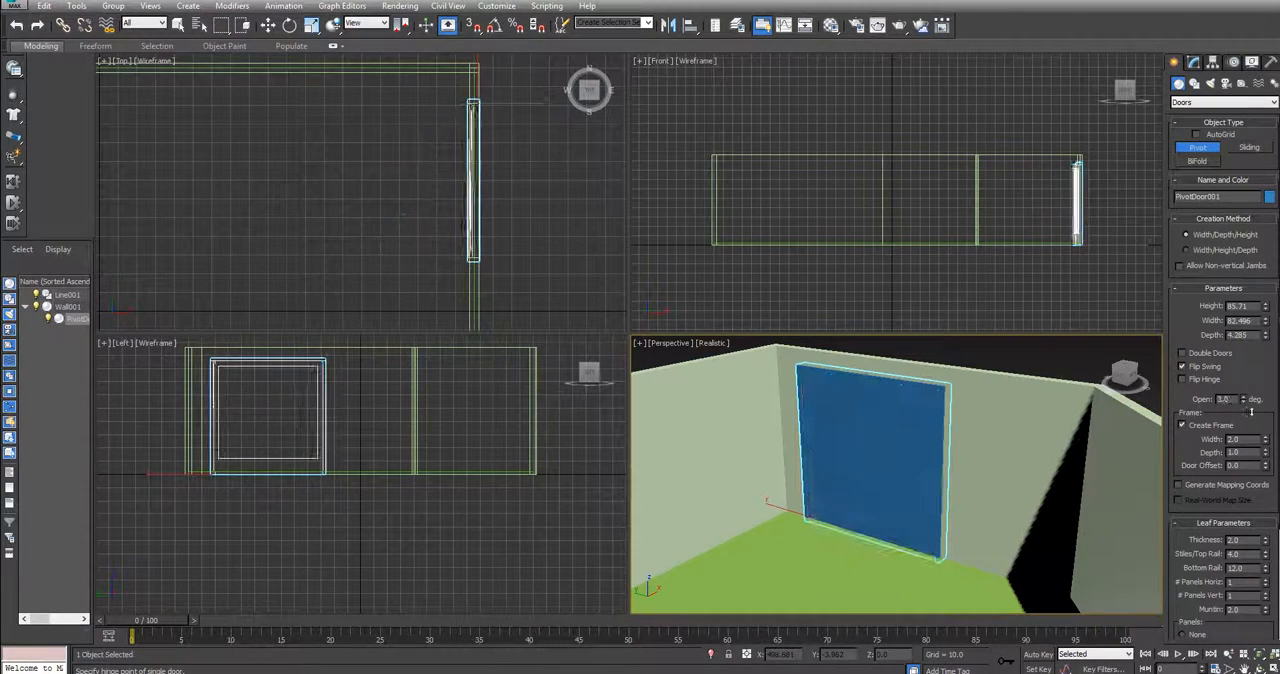
Restore Double Doors, turn Flip Swing off, and try the Open angle on the two leaves
{"action": "left_click", "coordinate": [1183, 353]}
{"action": "left_click", "coordinate": [1183, 367]}
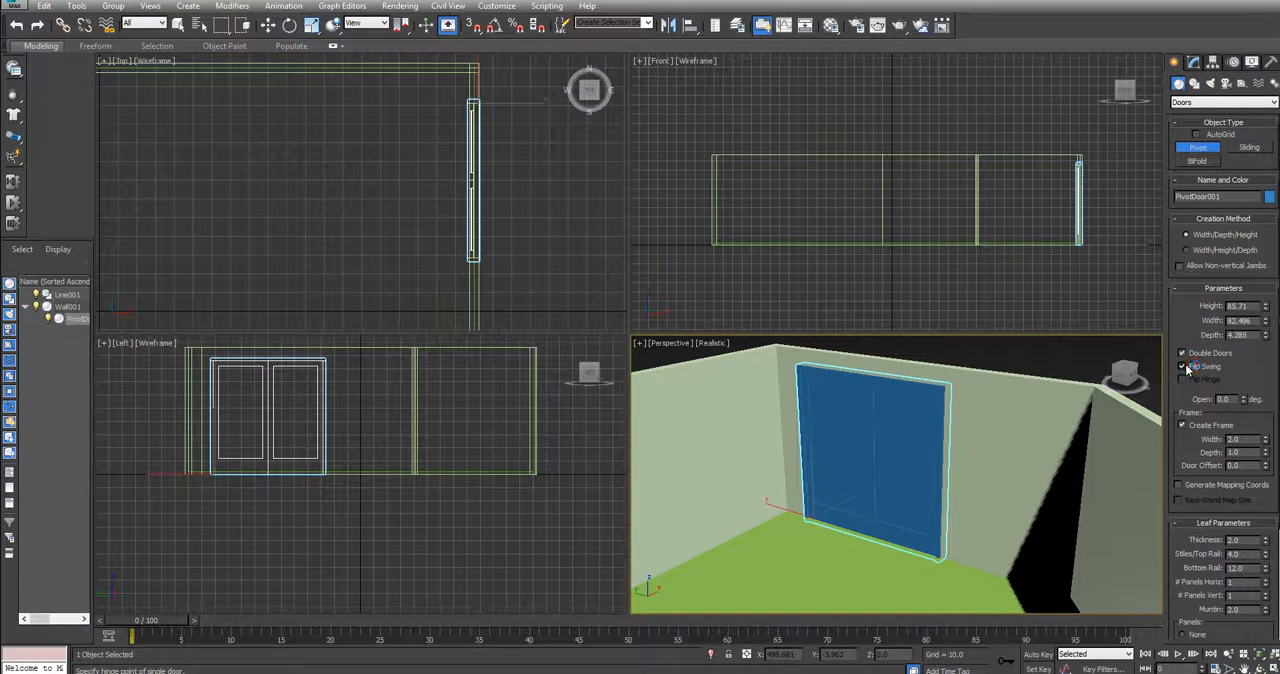
{"action": "mouse_move", "coordinate": [1245, 400]}
{"action": "left_mouse_down"}
{"action": "mouse_move", "coordinate": [1246, 356]}
{"action": "mouse_move", "coordinate": [1243, 413]}
{"action": "left_mouse_up"}
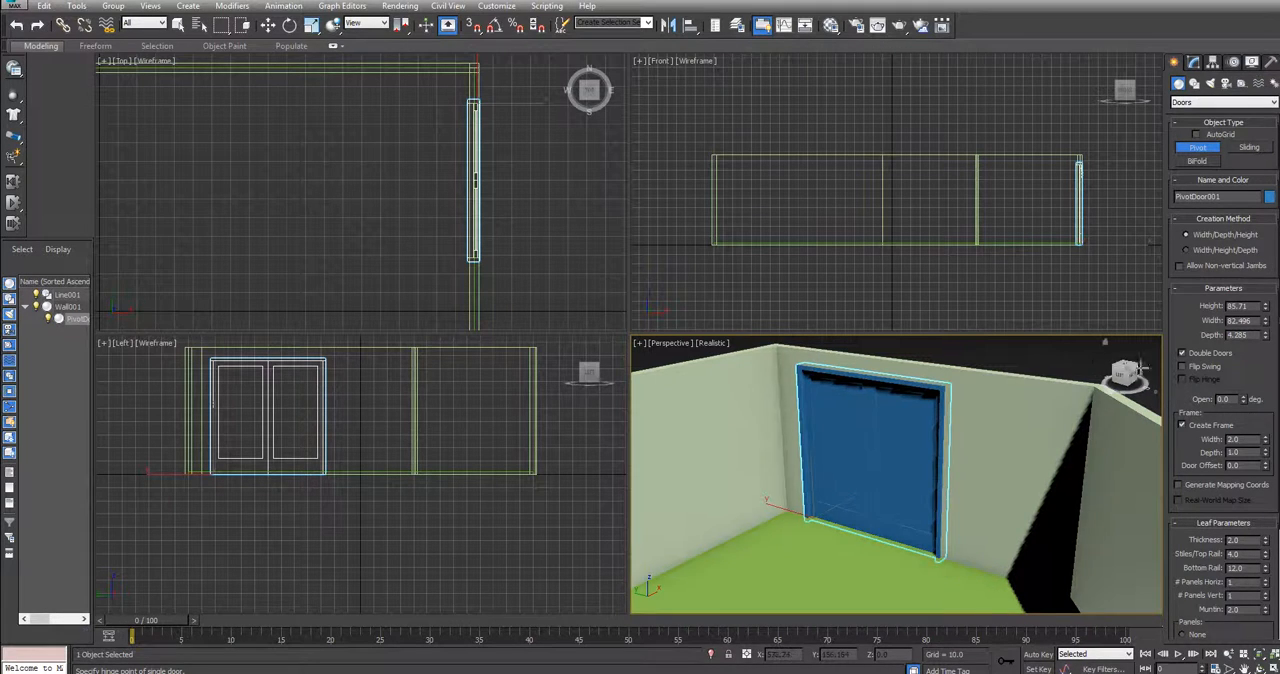
Move the double door along the X axis to the opposite wall, at X about -187
{"action": "mouse_move", "coordinate": [1128, 373]}
{"action": "left_mouse_down"}
{"action": "mouse_move", "coordinate": [1098, 378]}
{"action": "mouse_move", "coordinate": [1124, 383]}
{"action": "left_mouse_up"}
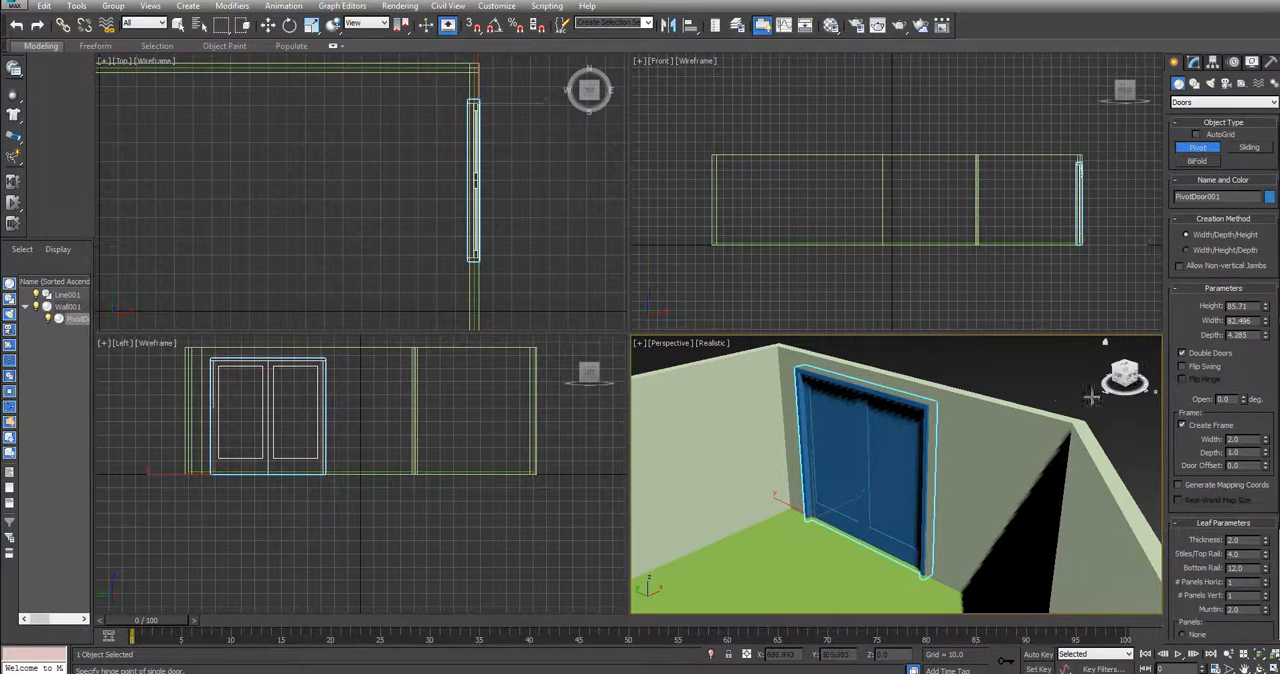
{"action": "middle_click_drag", "start_coordinate": [1049, 400], "coordinate": [1081, 397]}
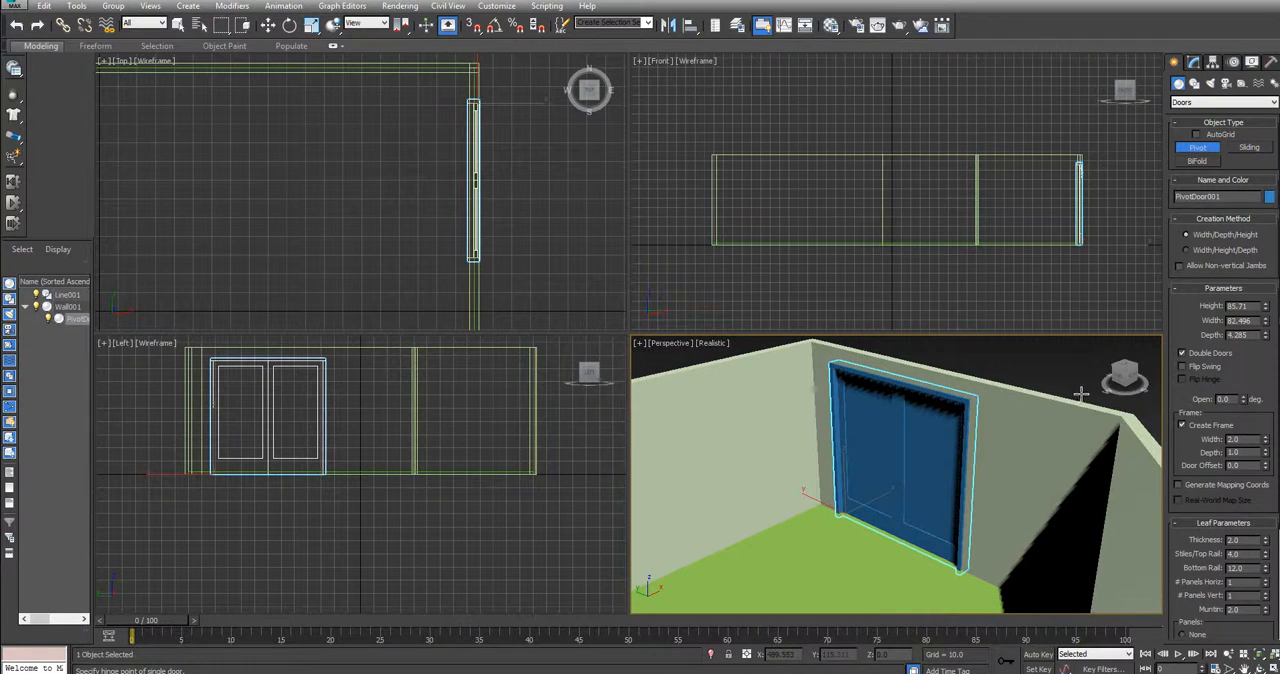
{"action": "left_click", "coordinate": [1193, 62]}
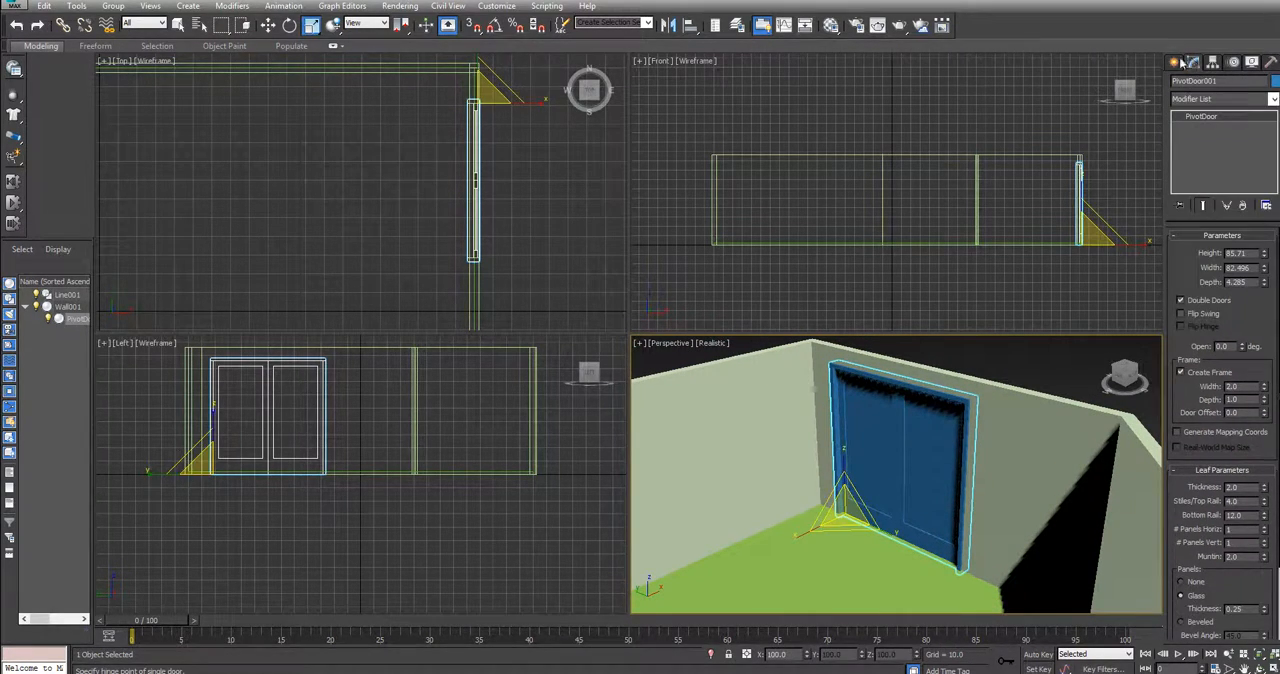
{"action": "left_click", "coordinate": [268, 28]}
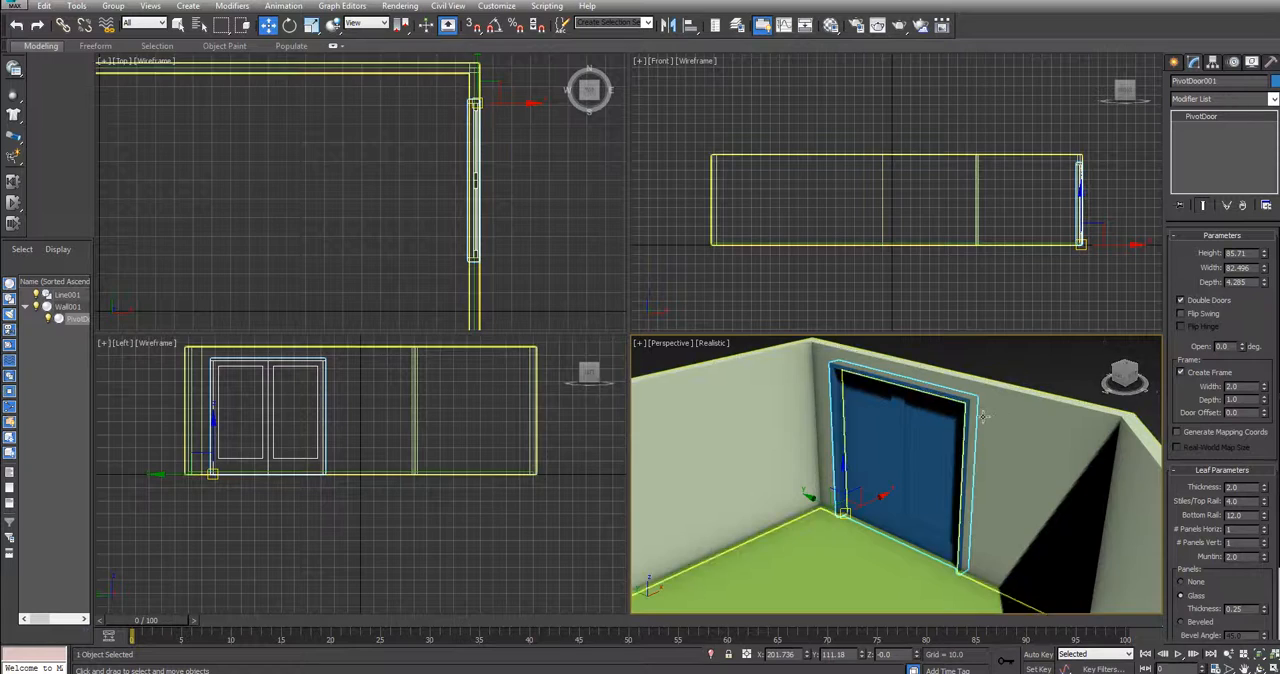
{"action": "scroll", "coordinate": [983, 416], "scroll_direction": "down", "scroll_amount": 6}
{"action": "mouse_move", "coordinate": [1128, 379]}
{"action": "left_mouse_down"}
{"action": "mouse_move", "coordinate": [1111, 390]}
{"action": "mouse_move", "coordinate": [1140, 378]}
{"action": "mouse_move", "coordinate": [1123, 380]}
{"action": "left_mouse_up"}
{"action": "left_click_drag", "start_coordinate": [983, 443], "coordinate": [767, 466]}
{"action": "left_click_drag", "start_coordinate": [768, 466], "coordinate": [767, 465]}
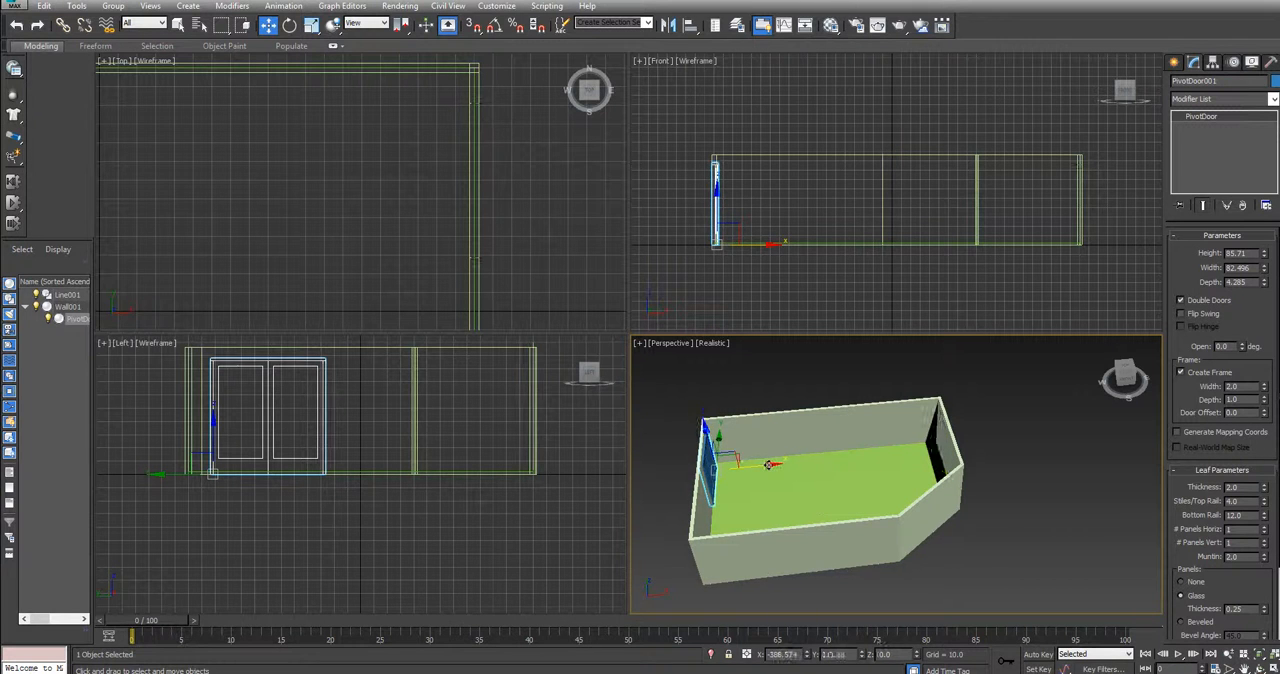
Rotate the moved door about its vertical axis to a Z rotation of about 40 degrees, swinging it outside the wall
{"action": "left_click", "coordinate": [289, 25]}
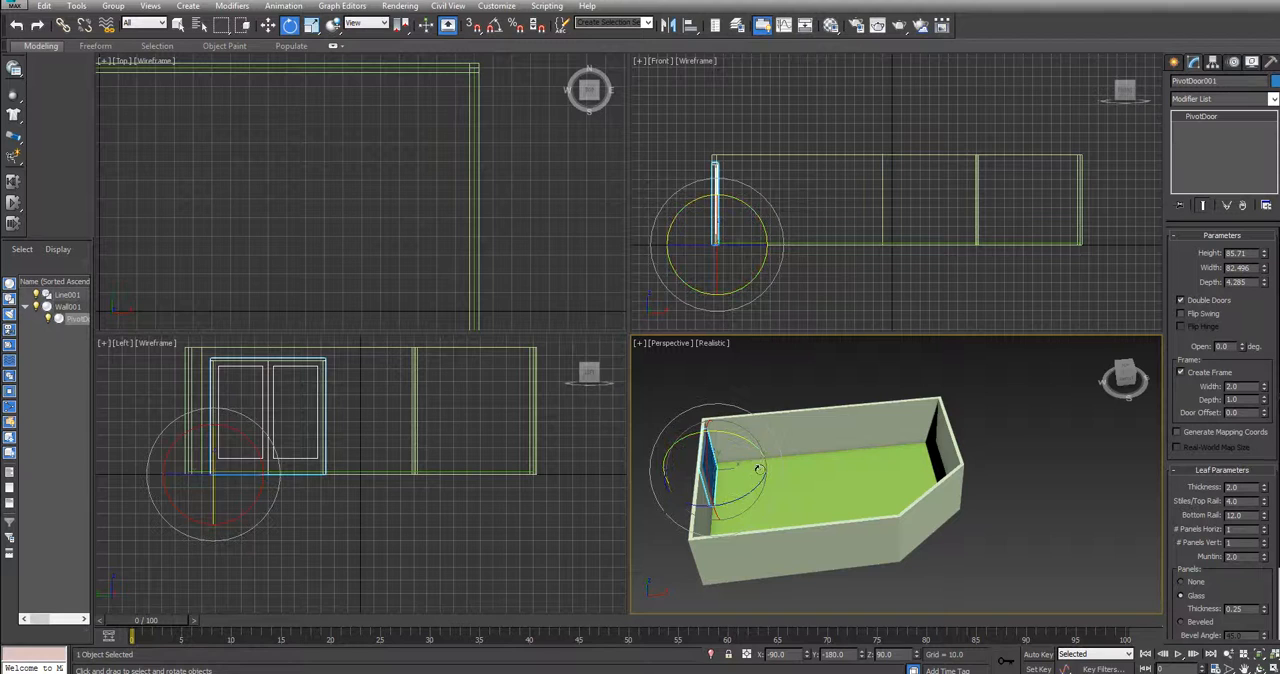
{"action": "left_click", "coordinate": [1127, 380]}
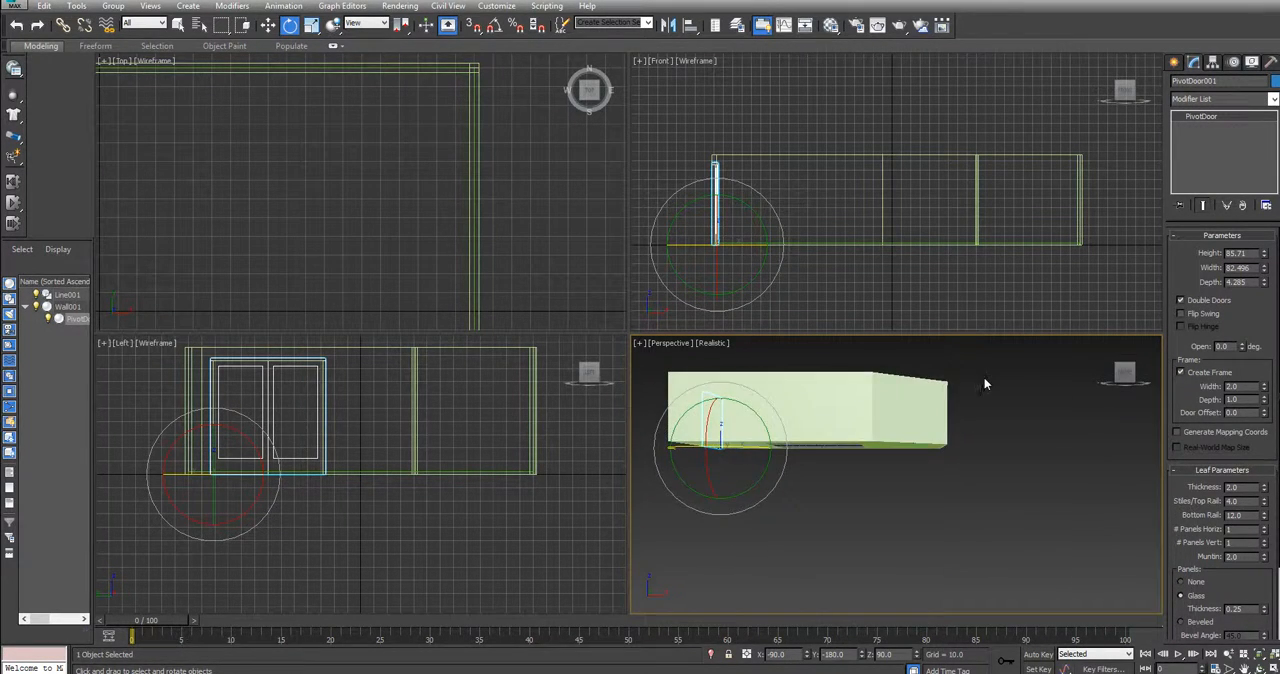
{"action": "left_click", "coordinate": [1125, 370]}
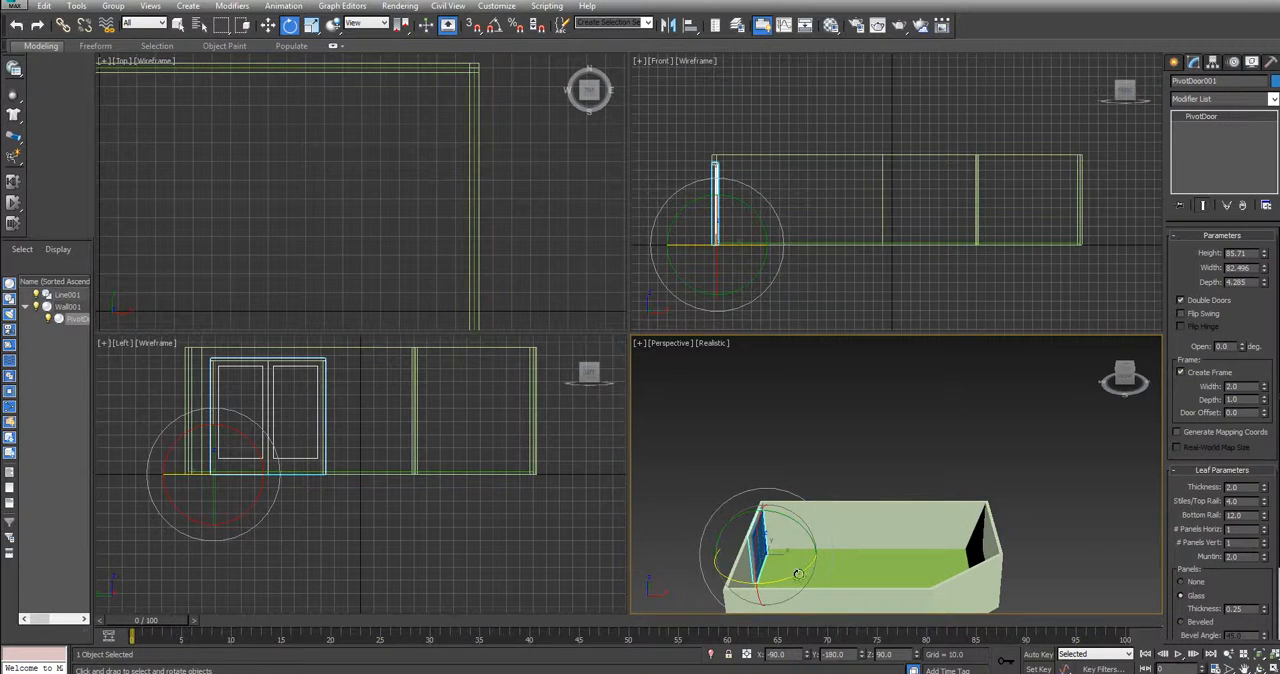
{"action": "left_click_drag", "start_coordinate": [797, 573], "coordinate": [726, 579]}
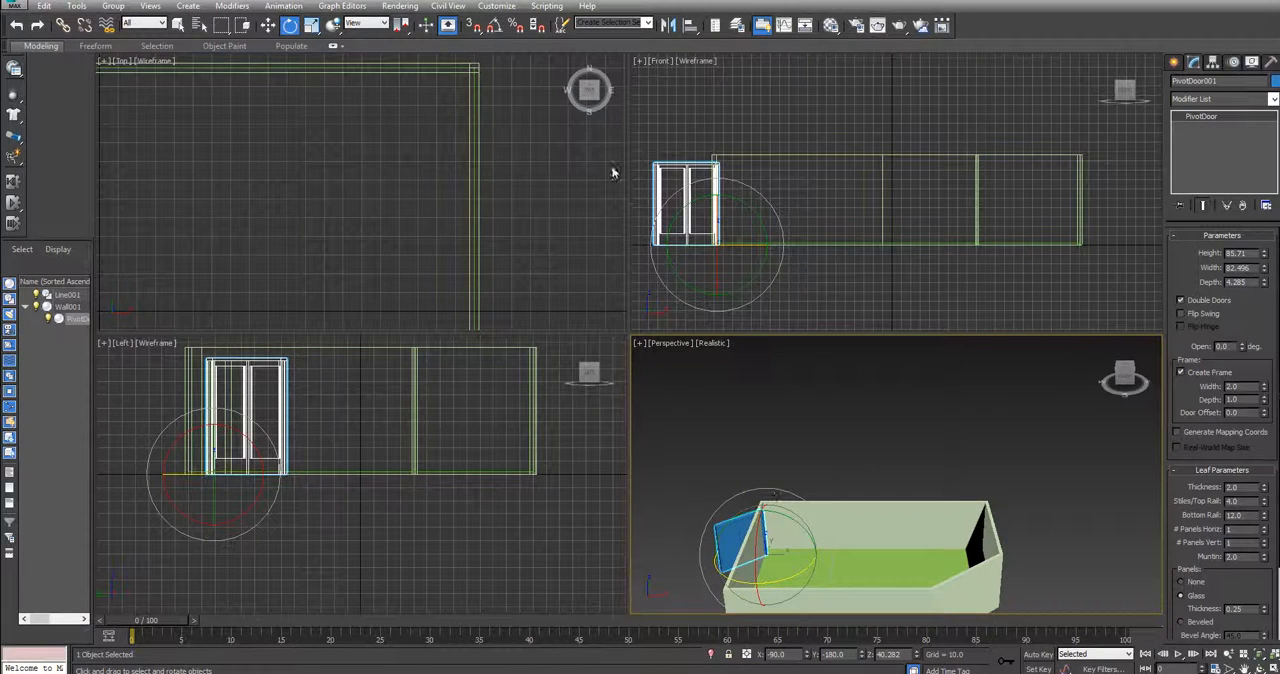
Move the angled double door across the room into the diagonal wall, at X about 176 and Y about -58
{"action": "left_click", "coordinate": [268, 25]}
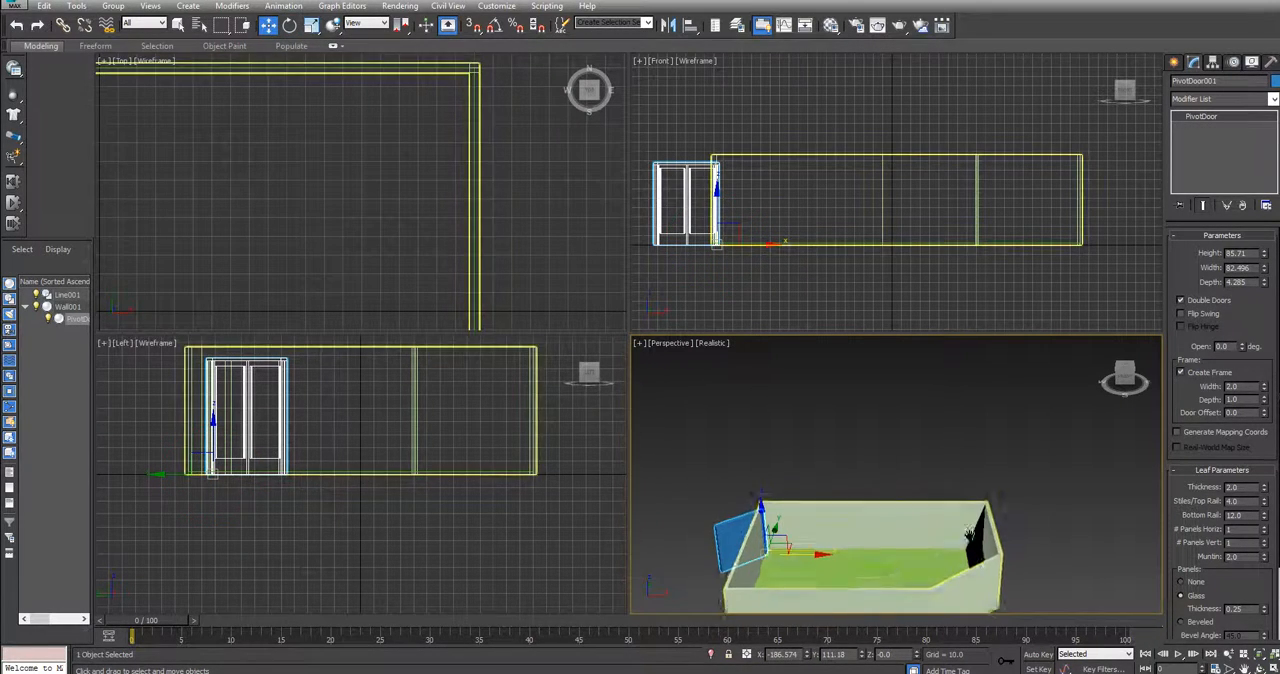
{"action": "middle_click_drag", "start_coordinate": [985, 546], "coordinate": [962, 456]}
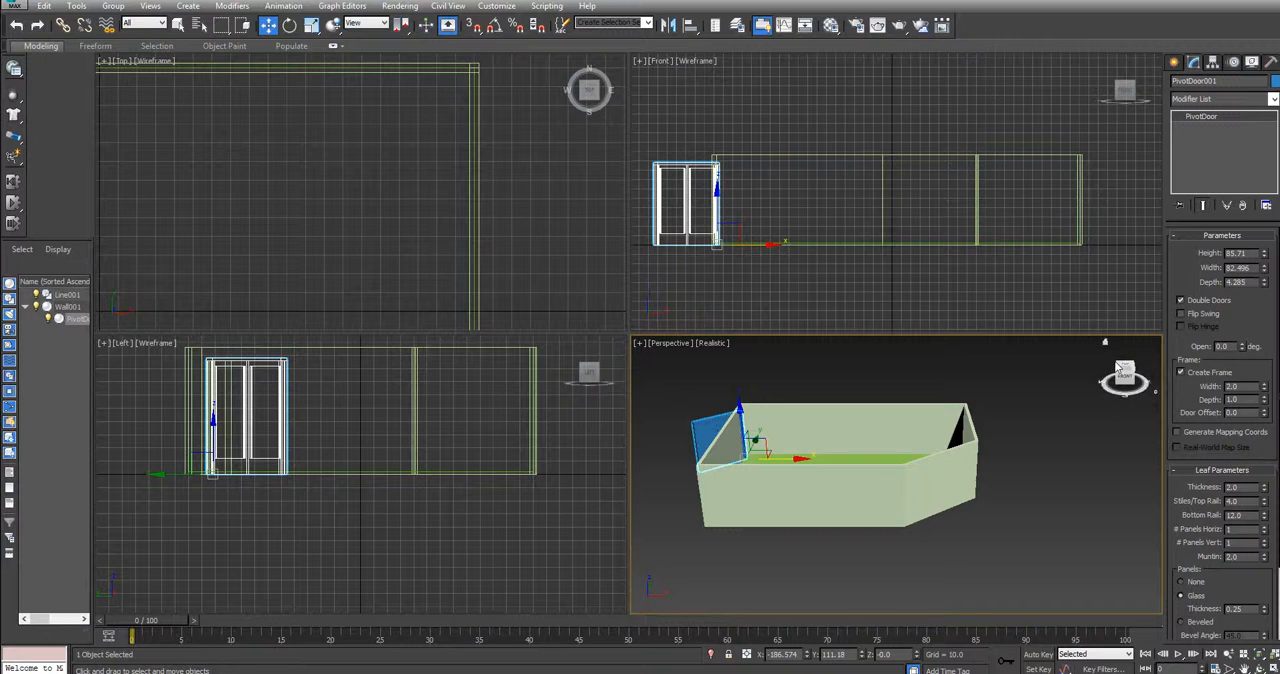
{"action": "left_click_drag", "start_coordinate": [1121, 370], "coordinate": [1125, 402]}
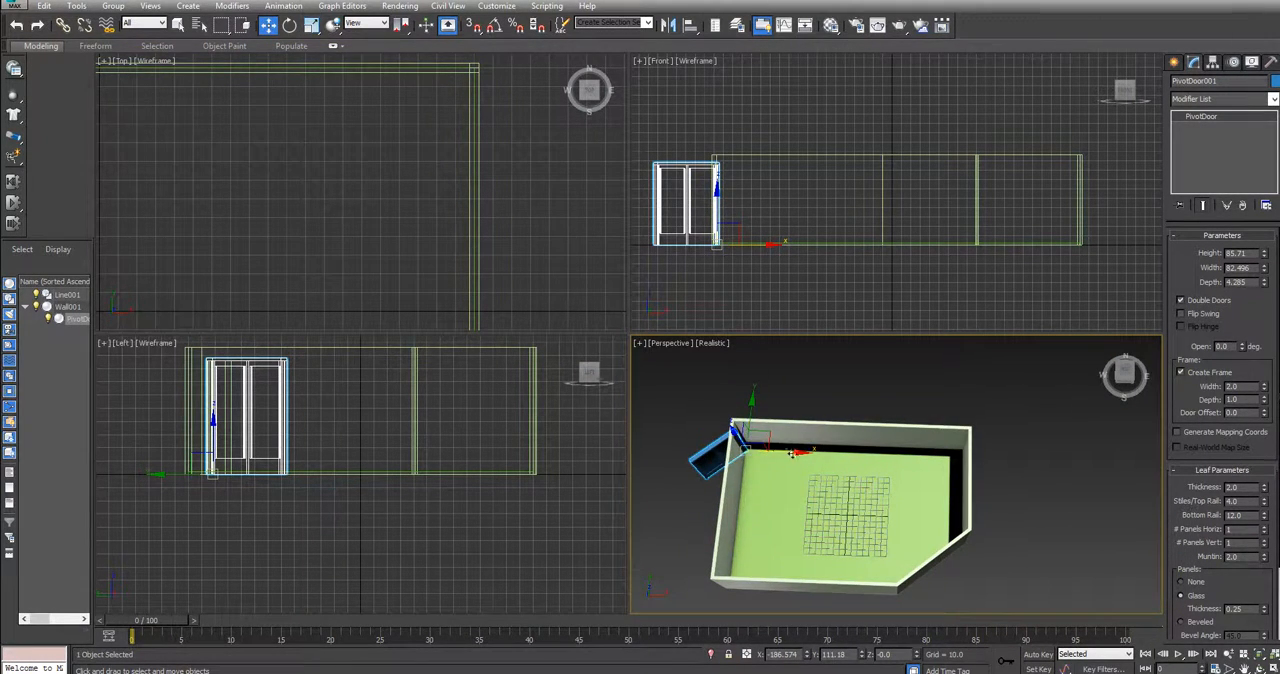
{"action": "left_click_drag", "start_coordinate": [791, 453], "coordinate": [968, 458]}
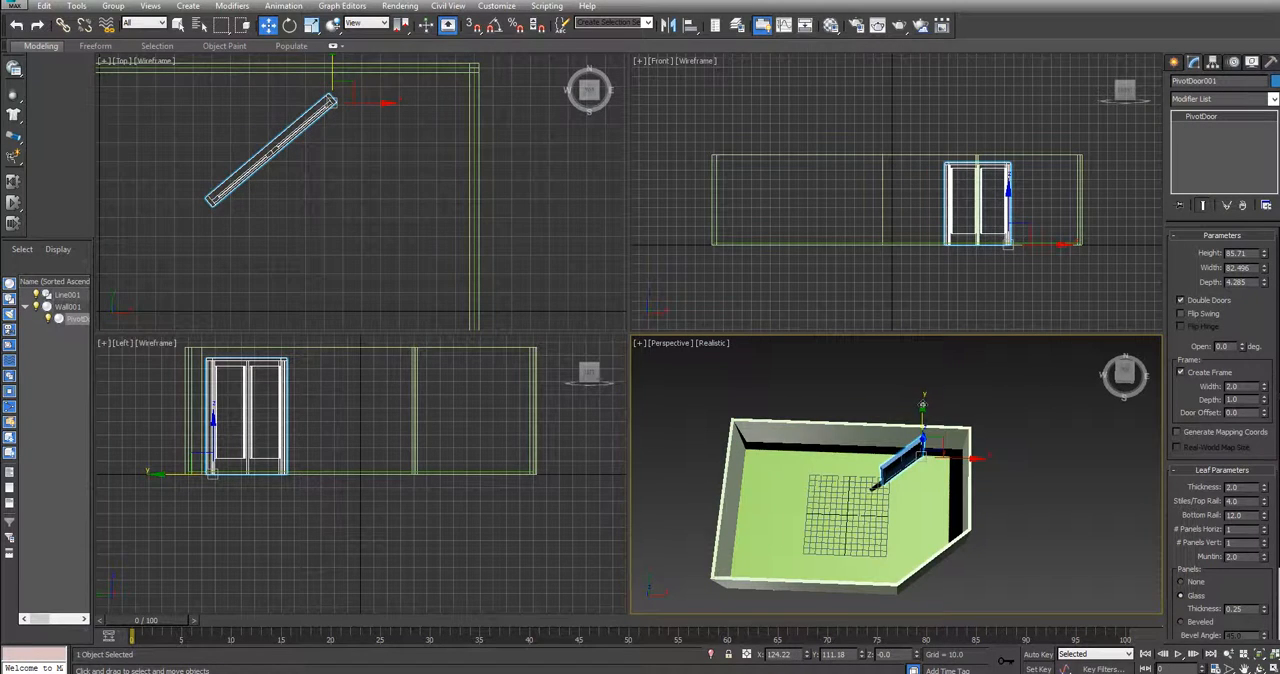
{"action": "left_click_drag", "start_coordinate": [922, 405], "coordinate": [921, 495]}
{"action": "left_click_drag", "start_coordinate": [967, 551], "coordinate": [997, 552]}
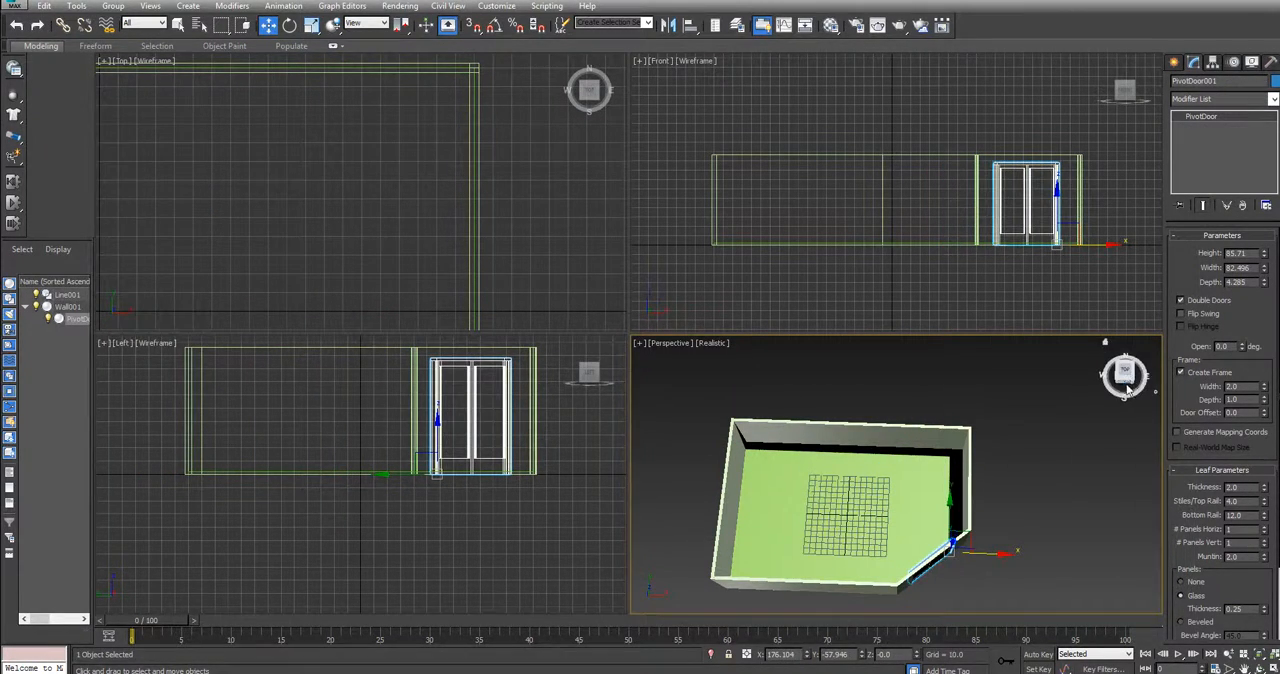
Examine the double door's fit in the diagonal wall from outside and try its Open angle
{"action": "left_click_drag", "start_coordinate": [1126, 385], "coordinate": [1109, 356]}
{"action": "middle_click_drag", "start_coordinate": [793, 343], "coordinate": [1036, 638], "text": "alt"}
{"action": "left_click_drag", "start_coordinate": [1036, 638], "coordinate": [1028, 459]}
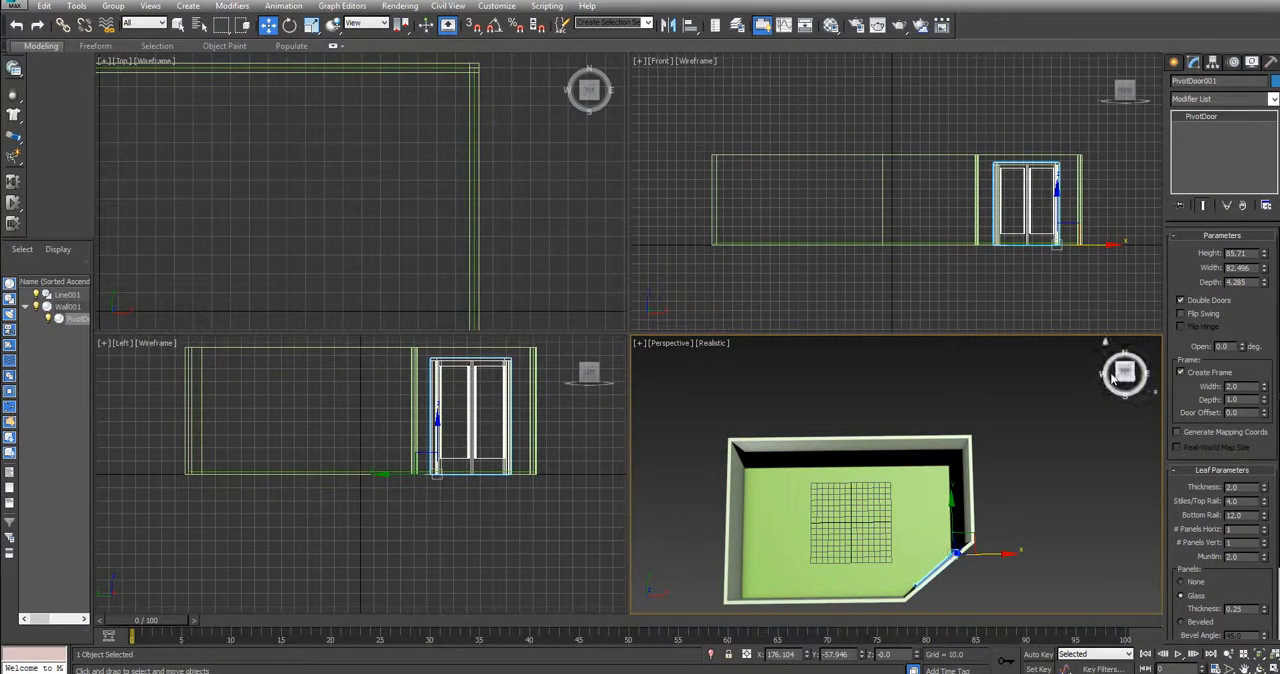
{"action": "left_click_drag", "start_coordinate": [1122, 380], "coordinate": [1119, 360]}
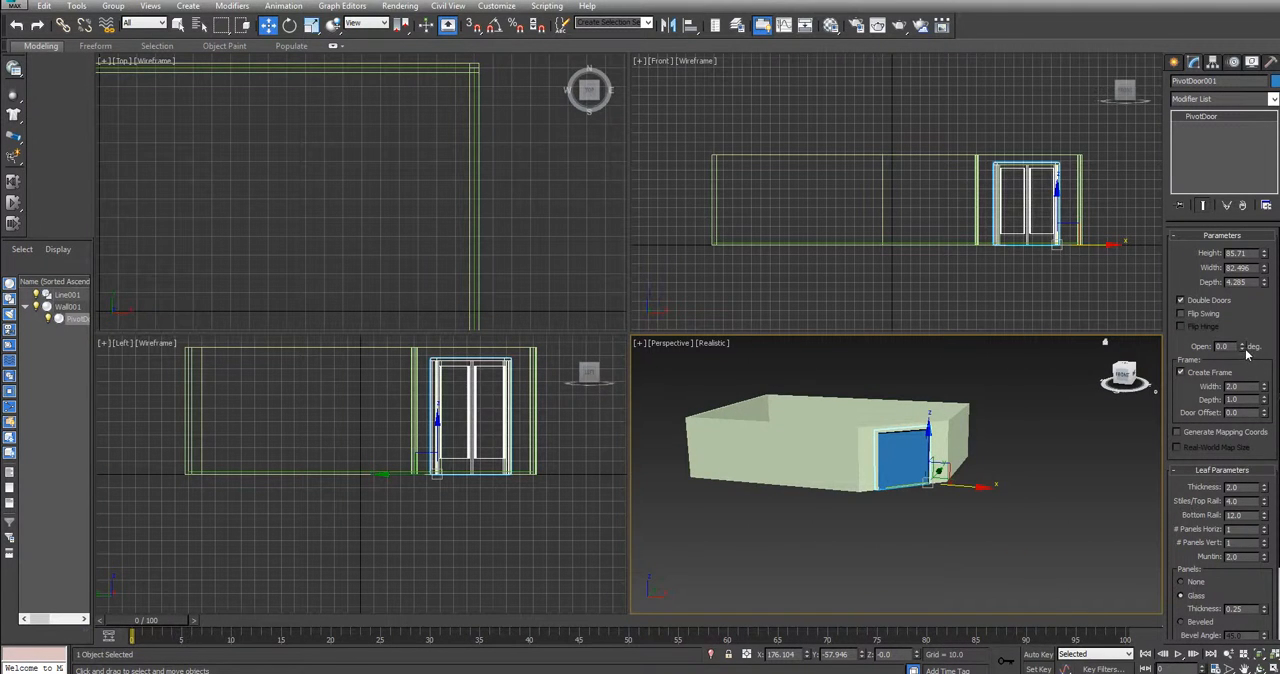
{"action": "left_click_drag", "start_coordinate": [1242, 348], "coordinate": [1235, 374]}
{"action": "mouse_move", "coordinate": [1124, 380]}
{"action": "left_mouse_down"}
{"action": "mouse_move", "coordinate": [1124, 365]}
{"action": "mouse_move", "coordinate": [1118, 380]}
{"action": "left_mouse_up"}
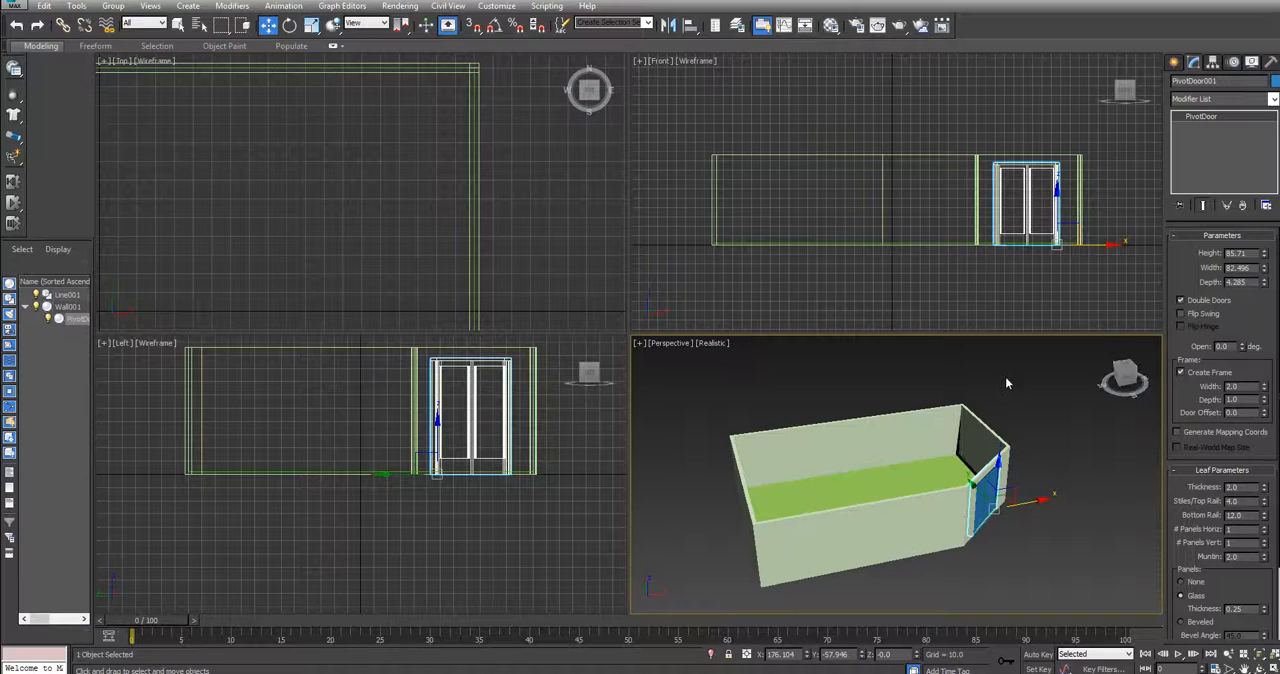
Create a Sliding window in the west wall near its north corner, about 60.7 wide, 6.07 deep and 47.5 high
{"action": "left_click", "coordinate": [1176, 63]}
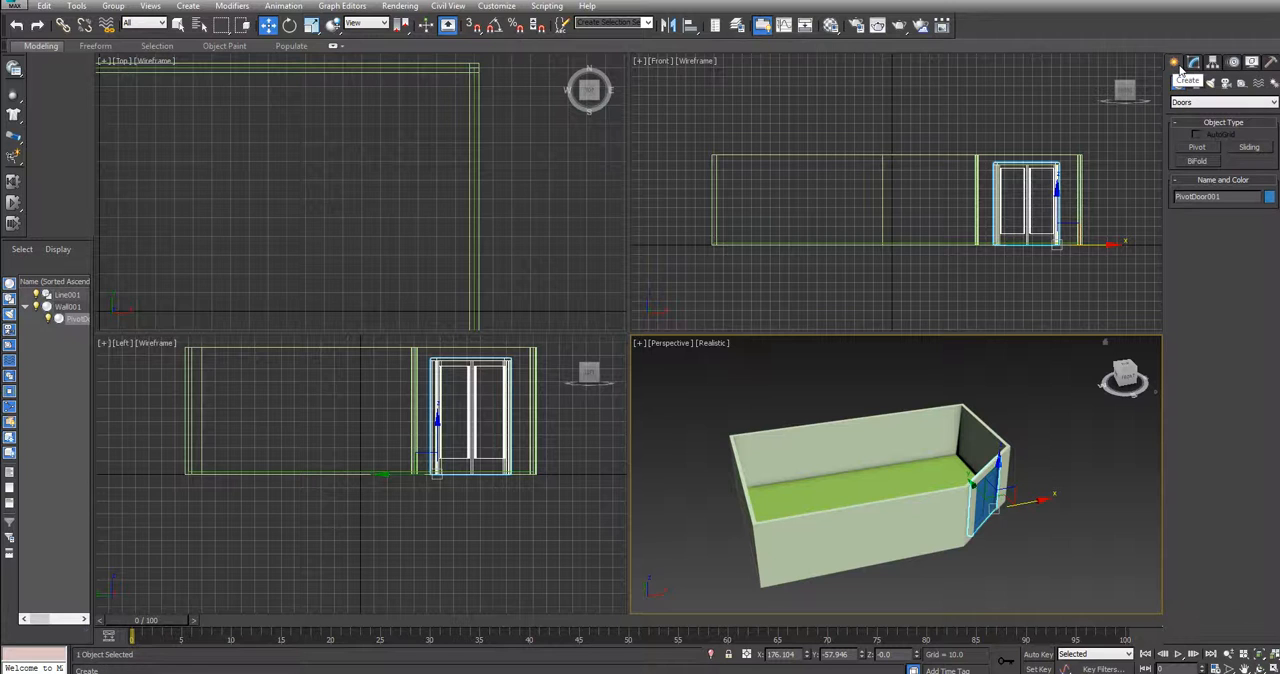
{"action": "left_click", "coordinate": [1188, 102]}
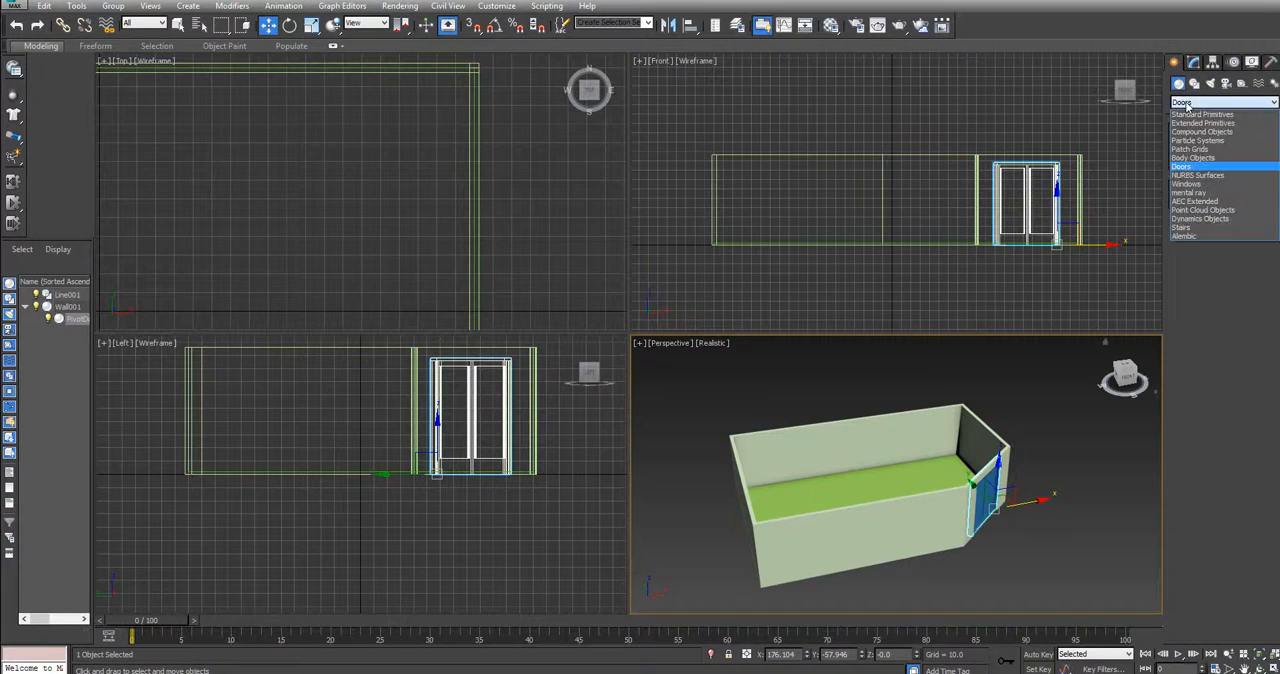
{"action": "left_click", "coordinate": [1186, 184]}
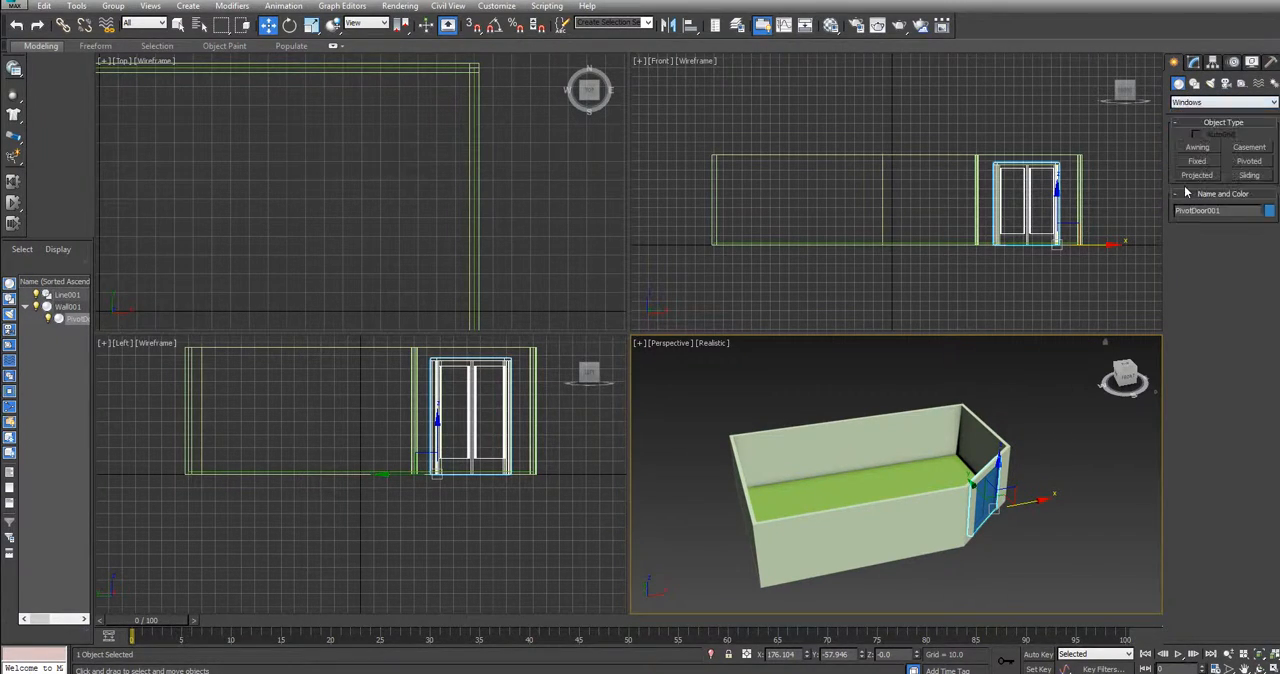
{"action": "middle_click_drag", "start_coordinate": [353, 169], "coordinate": [690, 177]}
{"action": "middle_click_drag", "start_coordinate": [288, 190], "coordinate": [486, 171]}
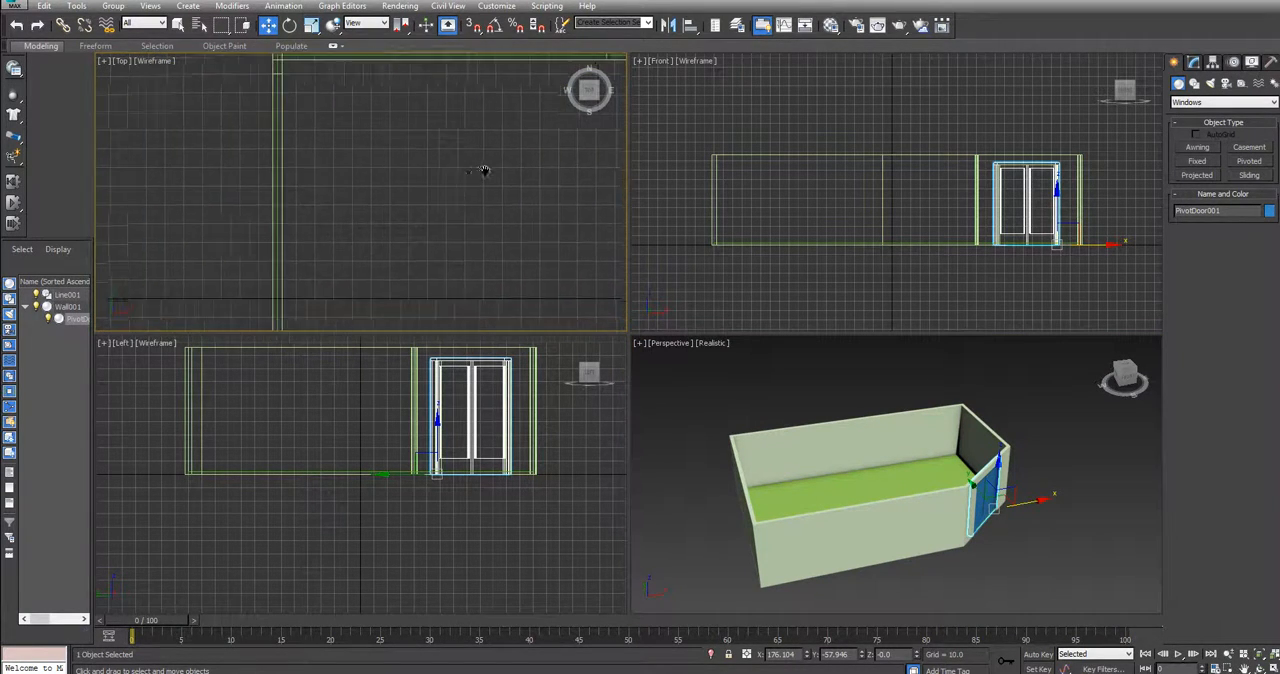
{"action": "left_click", "coordinate": [285, 116]}
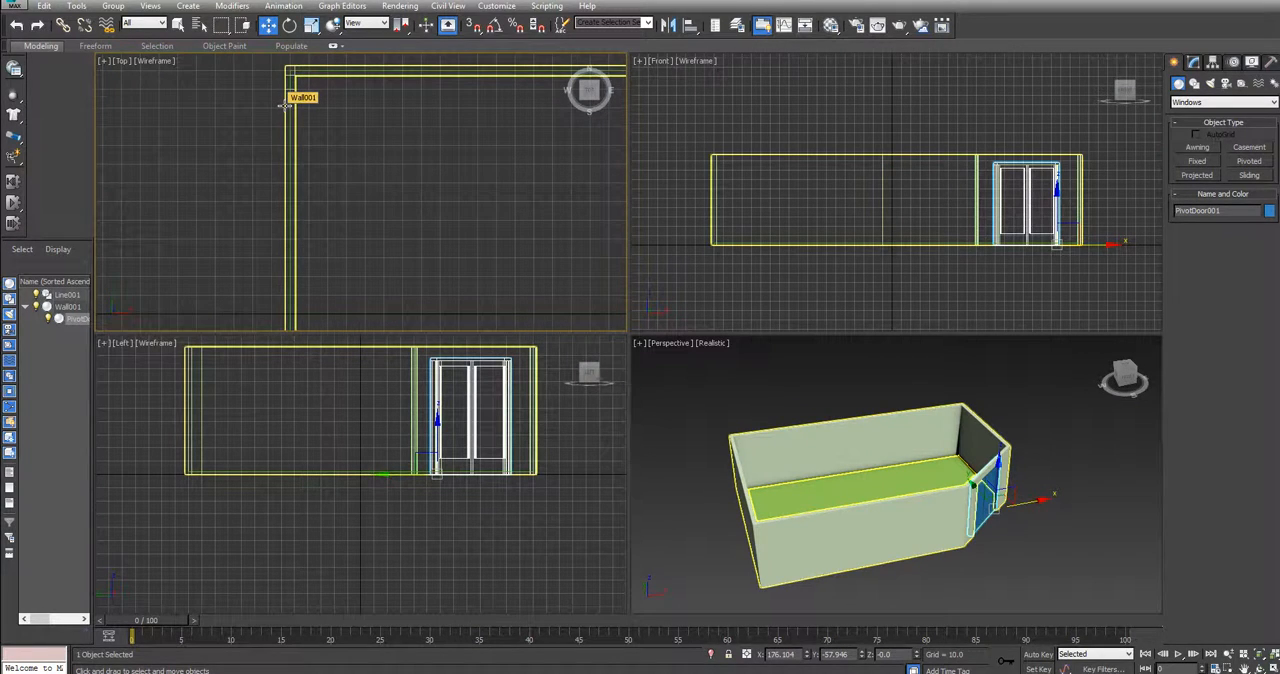
{"action": "left_click", "coordinate": [286, 106]}
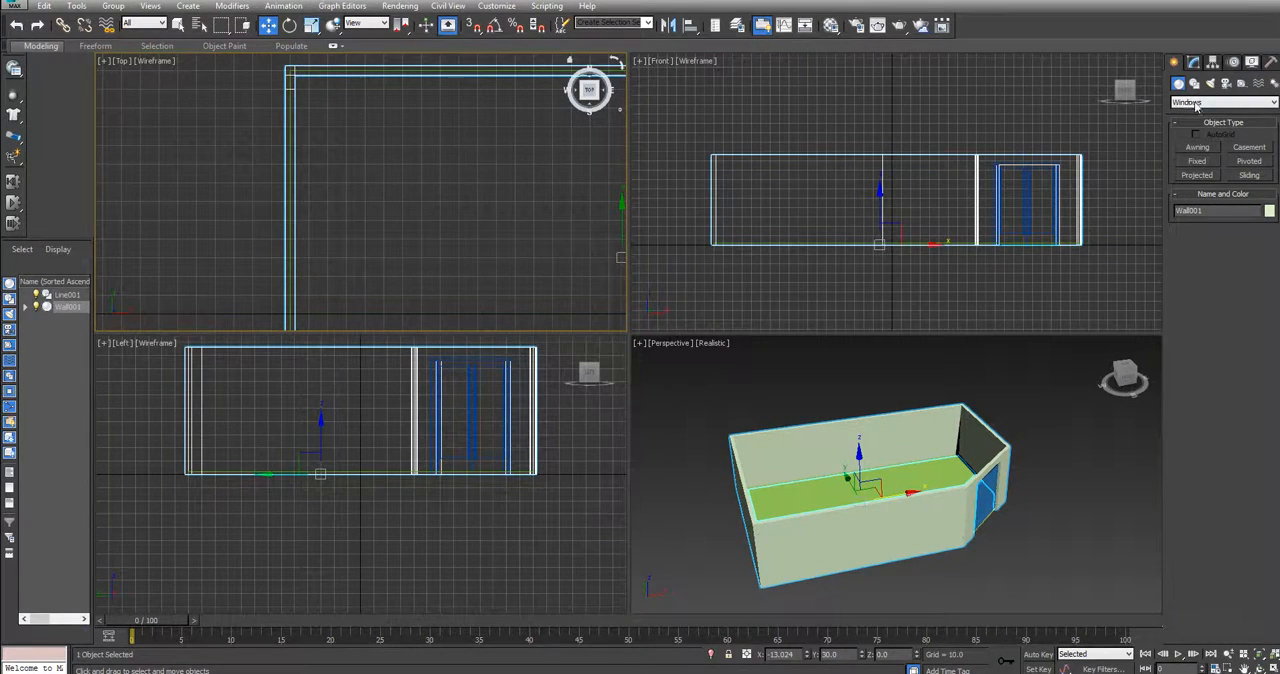
{"action": "left_click", "coordinate": [1249, 175]}
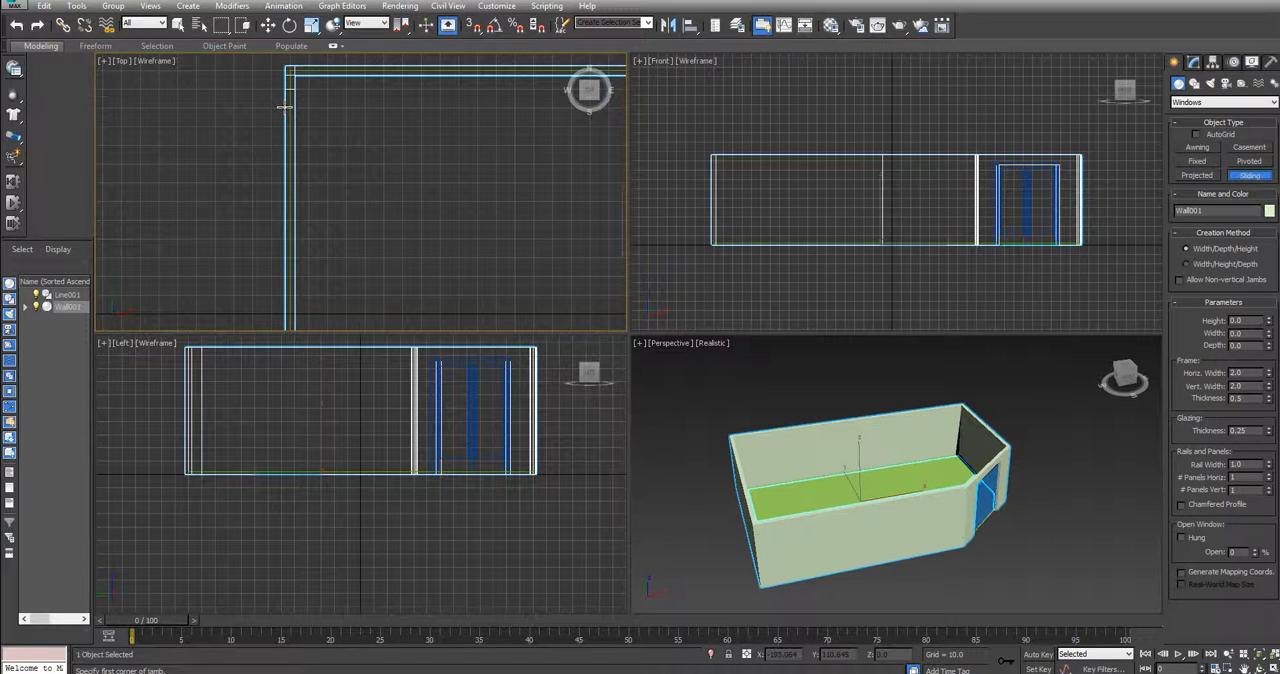
{"action": "left_click_drag", "start_coordinate": [285, 107], "coordinate": [285, 221]}
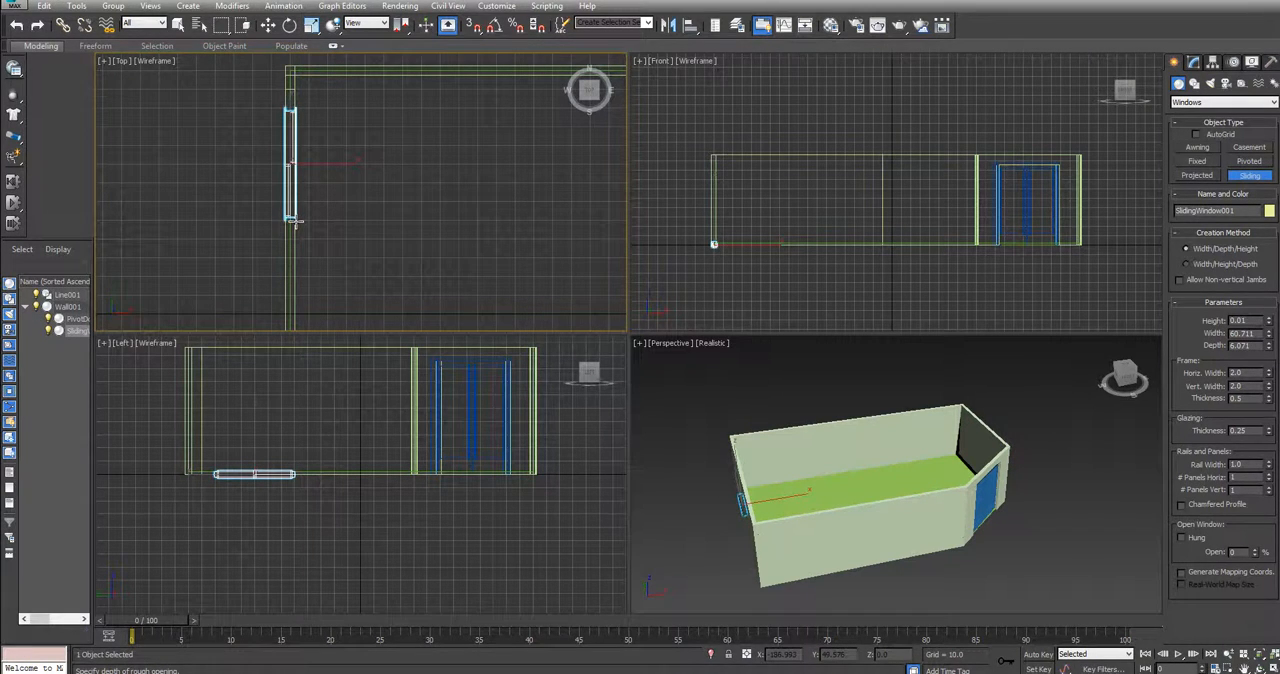
{"action": "left_click", "coordinate": [295, 222]}
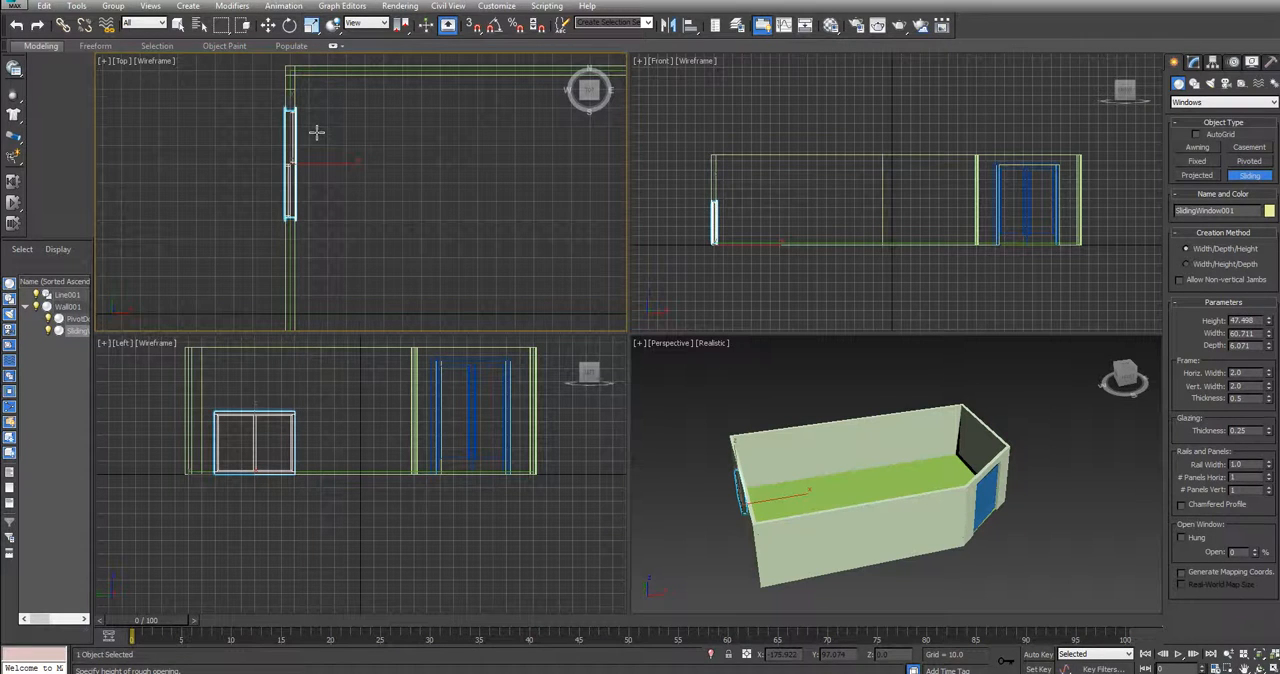
{"action": "left_click", "coordinate": [316, 132]}
View the sliding window from outside the wall and try its Open percentage
{"action": "left_click_drag", "start_coordinate": [1120, 376], "coordinate": [1126, 378]}
{"action": "left_click", "coordinate": [1119, 376]}
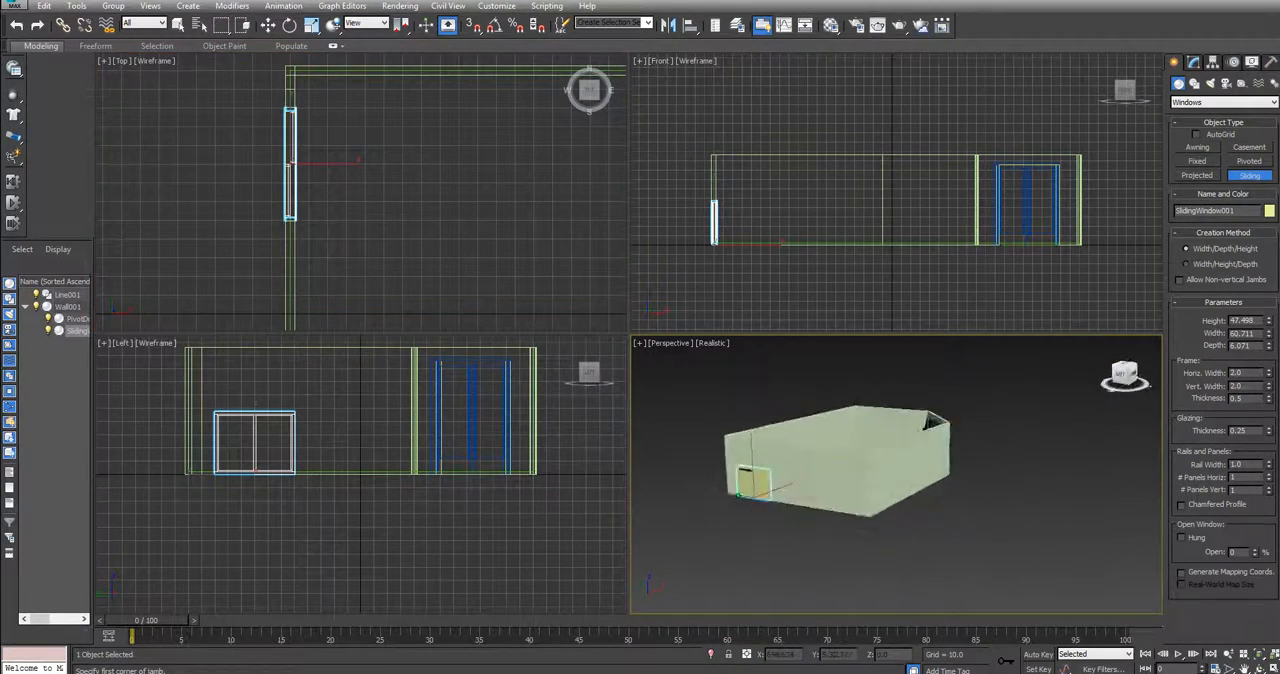
{"action": "scroll", "coordinate": [923, 449], "scroll_direction": "up", "scroll_amount": 4}
{"action": "middle_click_drag", "start_coordinate": [896, 470], "coordinate": [1128, 458]}
{"action": "left_click_drag", "start_coordinate": [1126, 374], "coordinate": [1113, 382]}
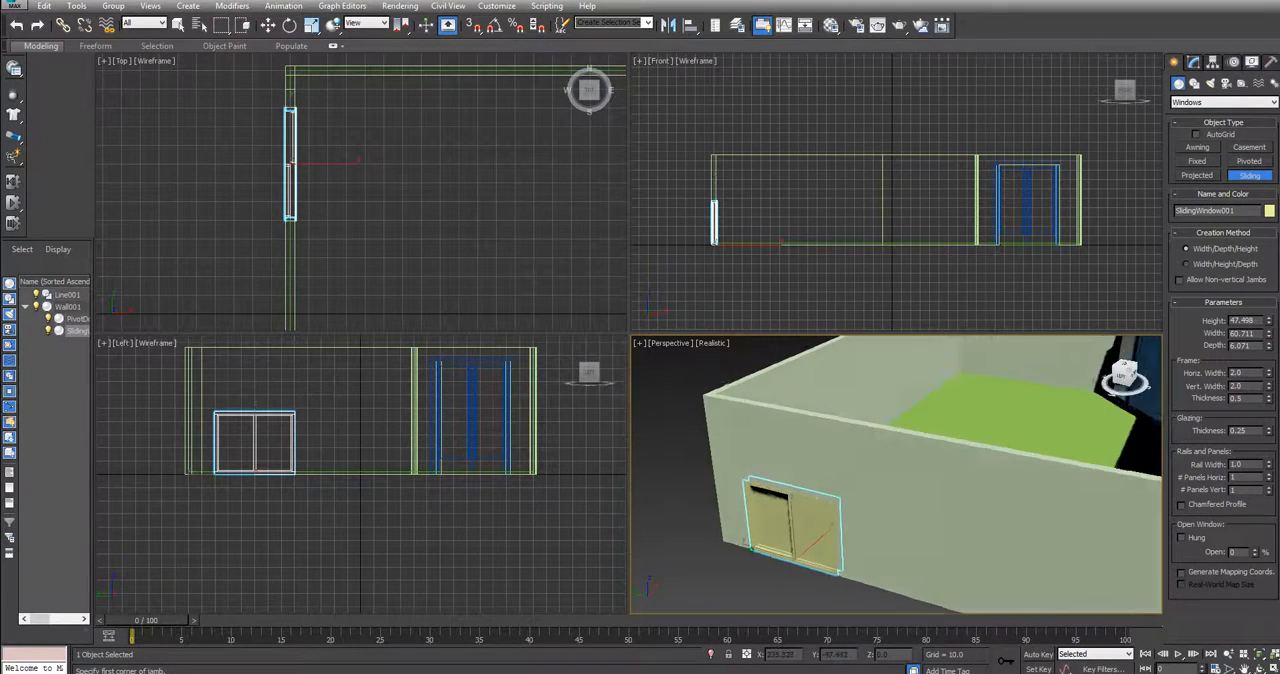
{"action": "middle_click_drag", "start_coordinate": [1016, 422], "coordinate": [1004, 374]}
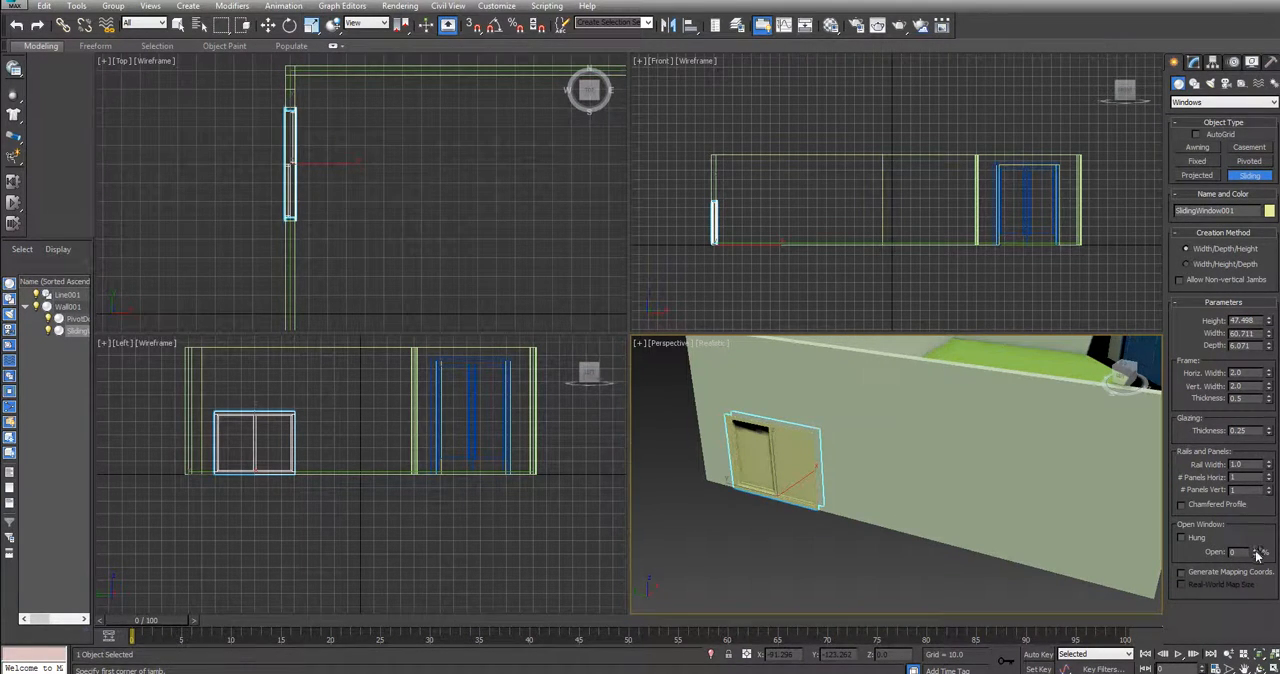
{"action": "mouse_move", "coordinate": [1258, 553]}
{"action": "left_mouse_down"}
{"action": "mouse_move", "coordinate": [1249, 476]}
{"action": "mouse_move", "coordinate": [1249, 570]}
{"action": "left_mouse_up"}
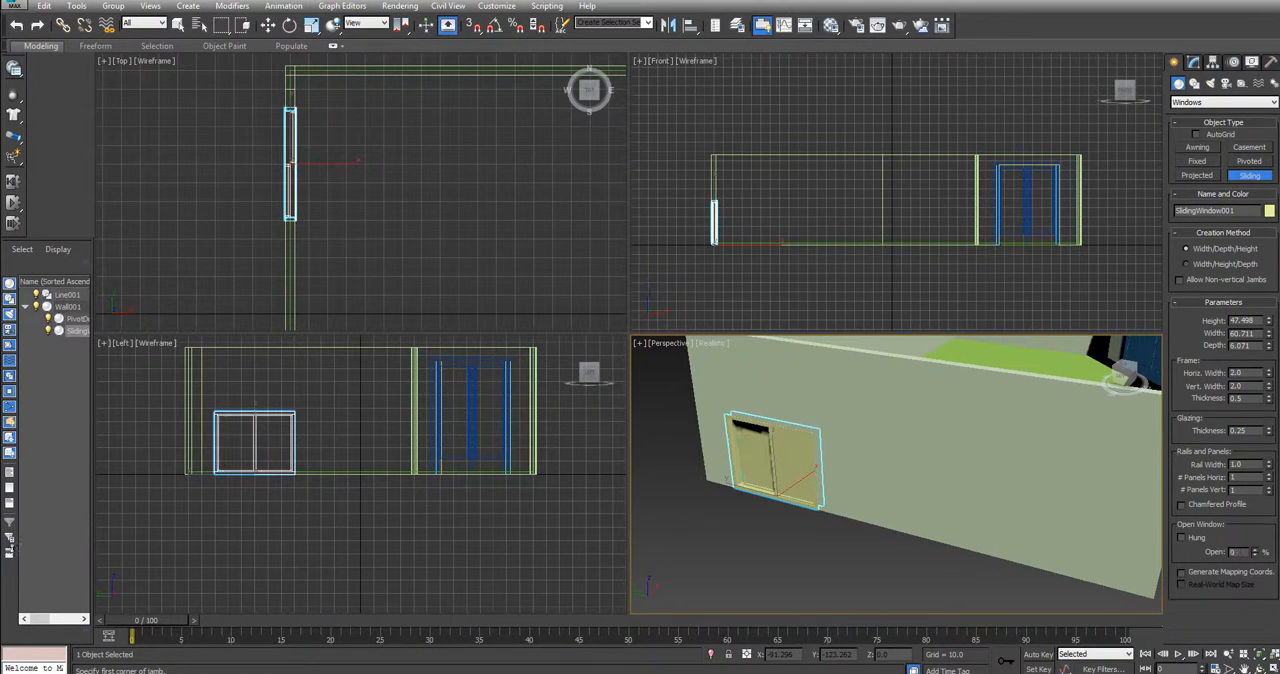
{"action": "mouse_move", "coordinate": [12, 546]}
{"action": "left_mouse_down"}
{"action": "mouse_move", "coordinate": [1277, 468]}
{"action": "mouse_move", "coordinate": [1277, 515]}
{"action": "mouse_move", "coordinate": [7, 560]}
{"action": "left_mouse_up"}
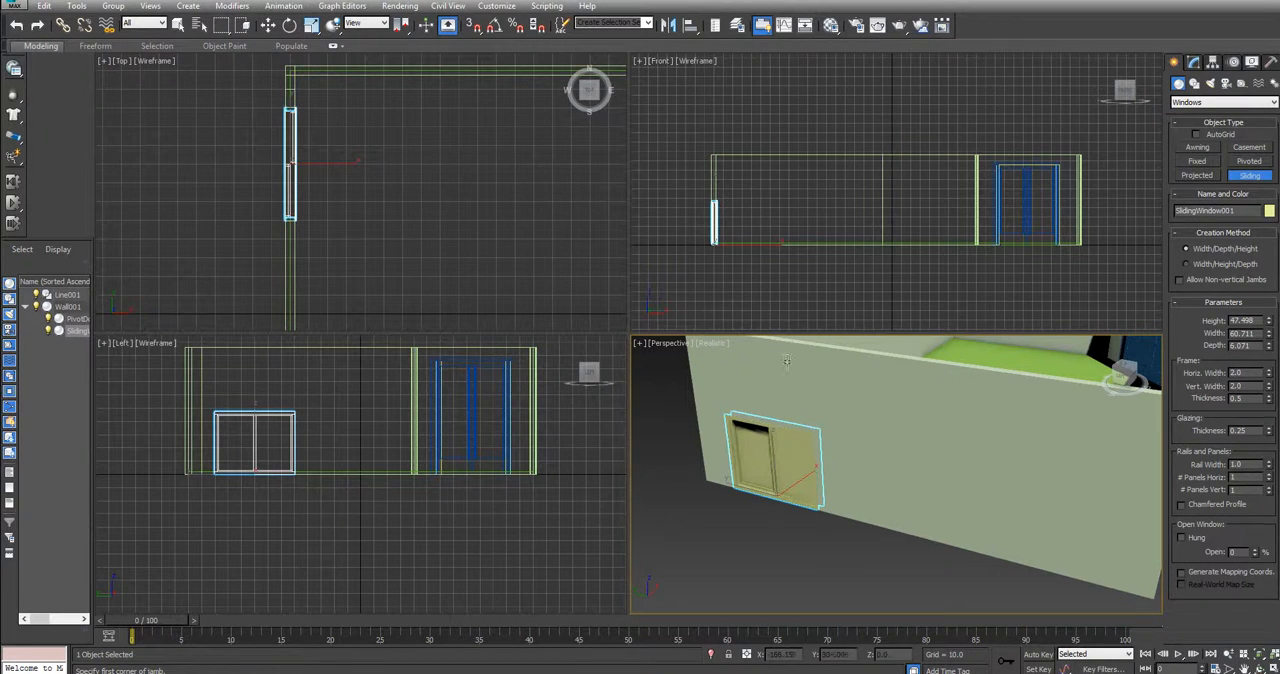
Try the window's Open percentage with Hung enabled and again with Hung turned off
{"action": "left_click", "coordinate": [1181, 538]}
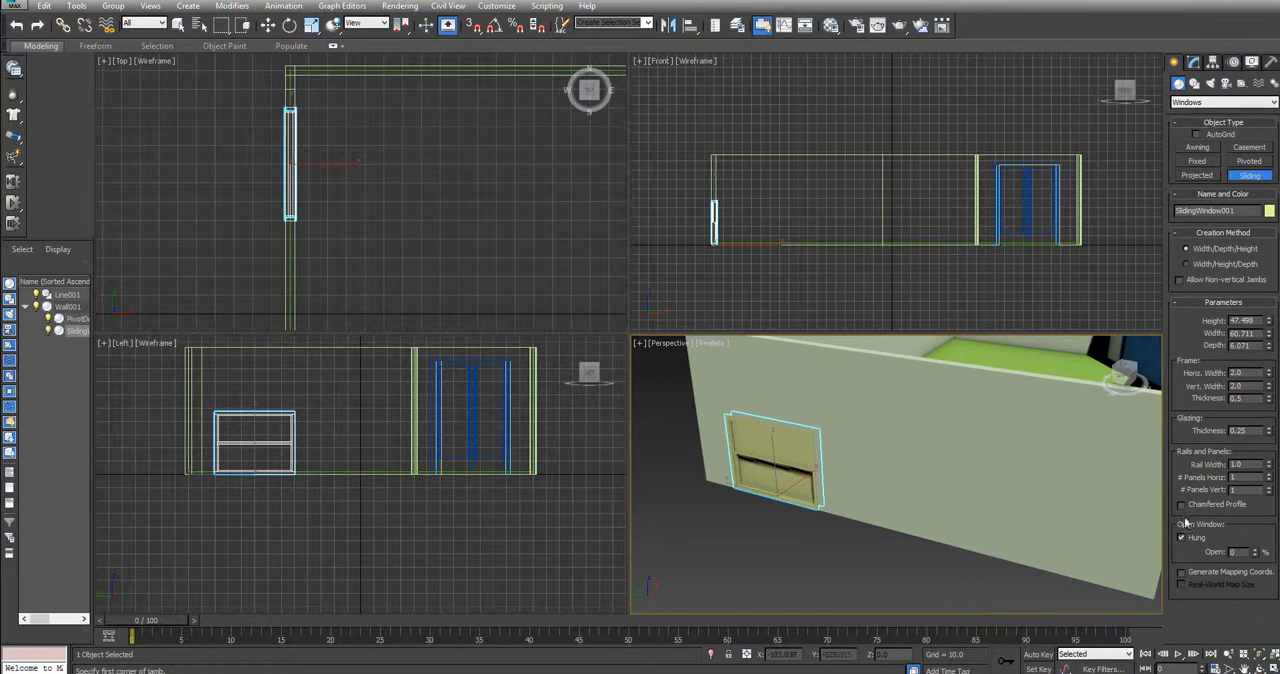
{"action": "mouse_move", "coordinate": [1256, 556]}
{"action": "left_mouse_down"}
{"action": "mouse_move", "coordinate": [1268, 474]}
{"action": "mouse_move", "coordinate": [1274, 571]}
{"action": "left_mouse_up"}
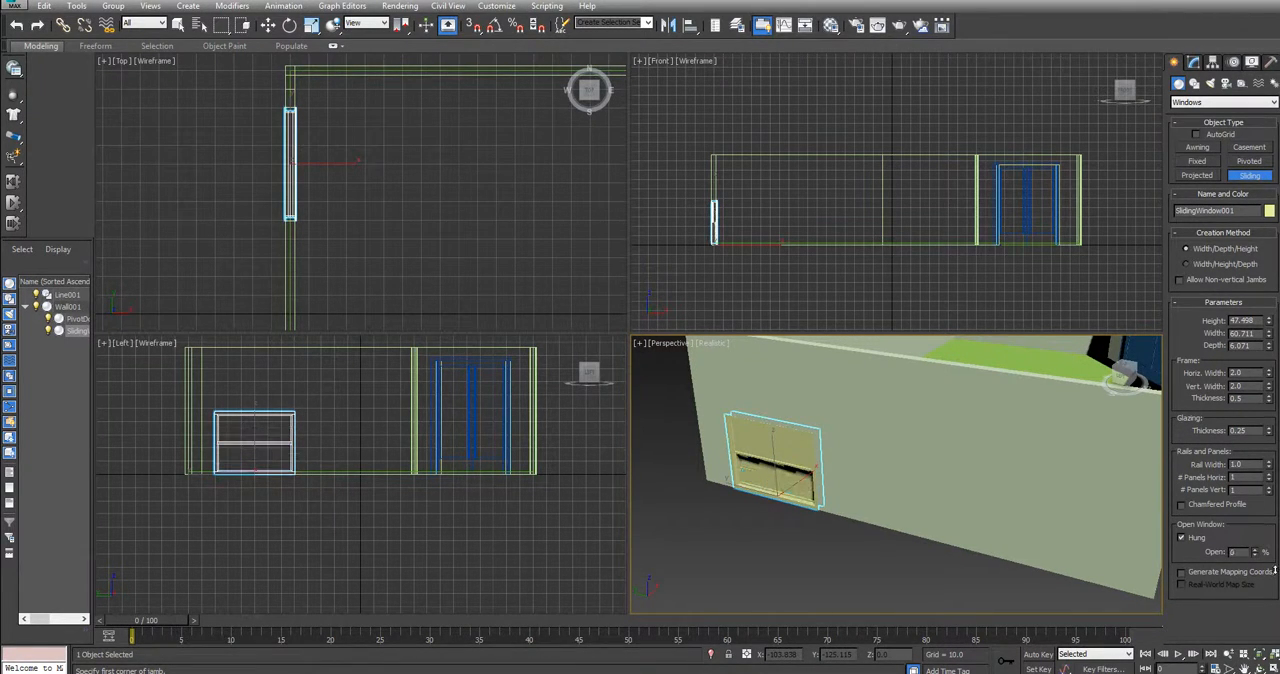
{"action": "left_click", "coordinate": [1182, 538]}
{"action": "left_click_drag", "start_coordinate": [1257, 558], "coordinate": [1237, 585]}
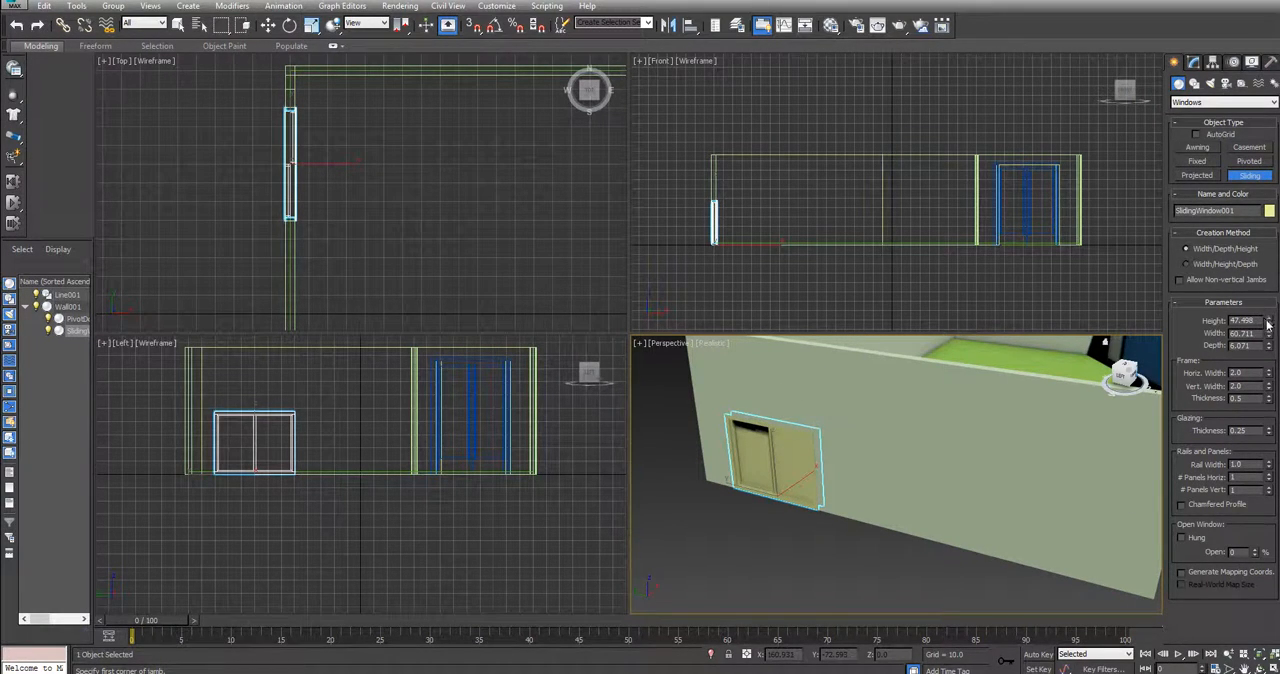
Resize the sliding window to about 45.6 high and 63.14 wide, and raise it to Z about 38.4
{"action": "mouse_move", "coordinate": [1268, 323]}
{"action": "left_mouse_down"}
{"action": "mouse_move", "coordinate": [1273, 280]}
{"action": "mouse_move", "coordinate": [1271, 333]}
{"action": "left_mouse_up"}
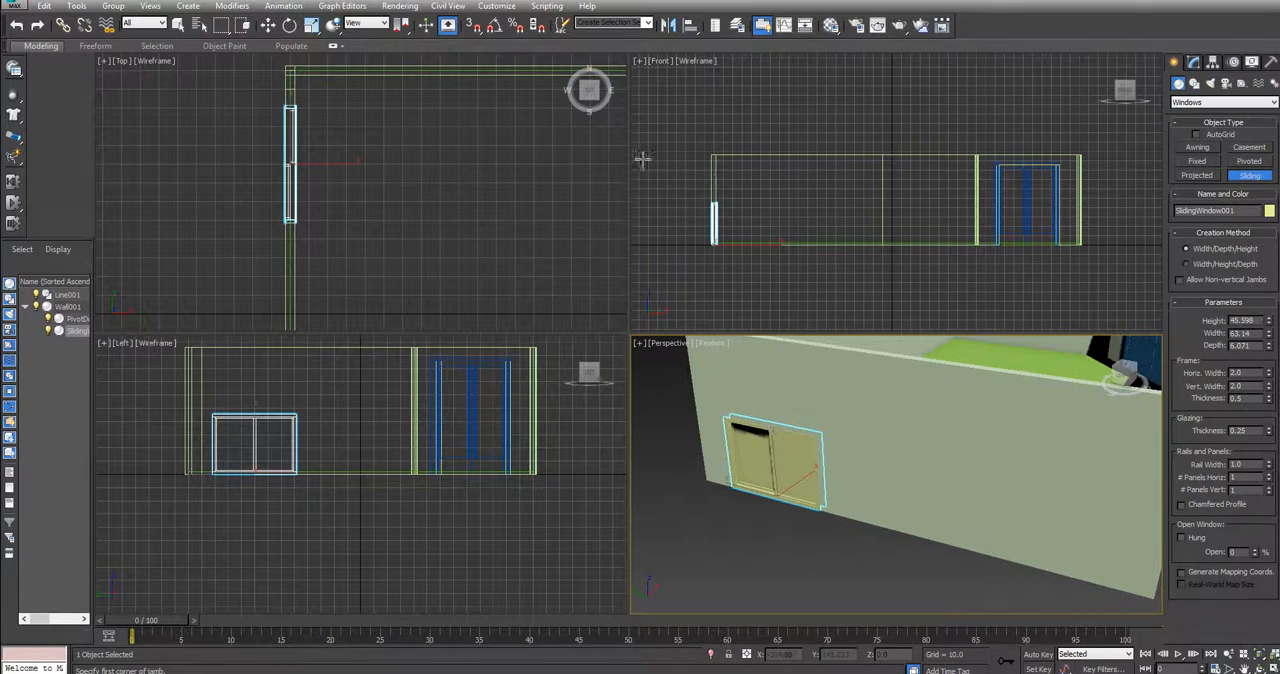
{"action": "left_click", "coordinate": [268, 25]}
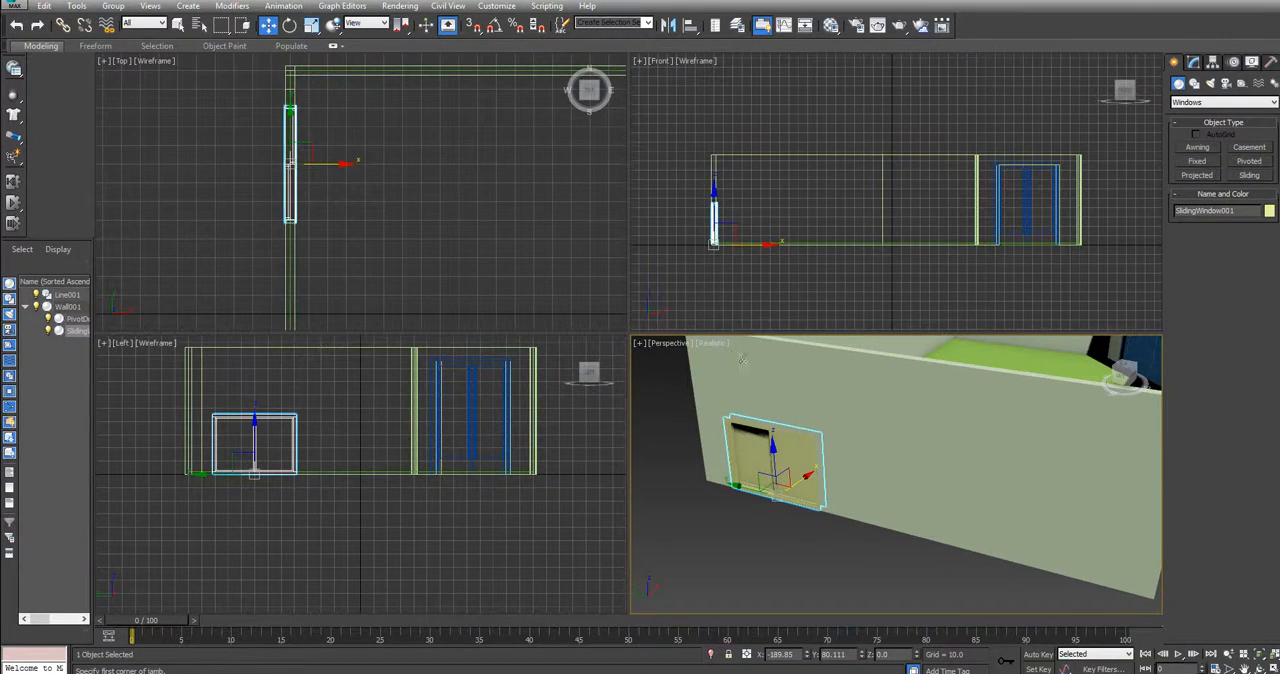
{"action": "left_click_drag", "start_coordinate": [772, 437], "coordinate": [769, 378]}
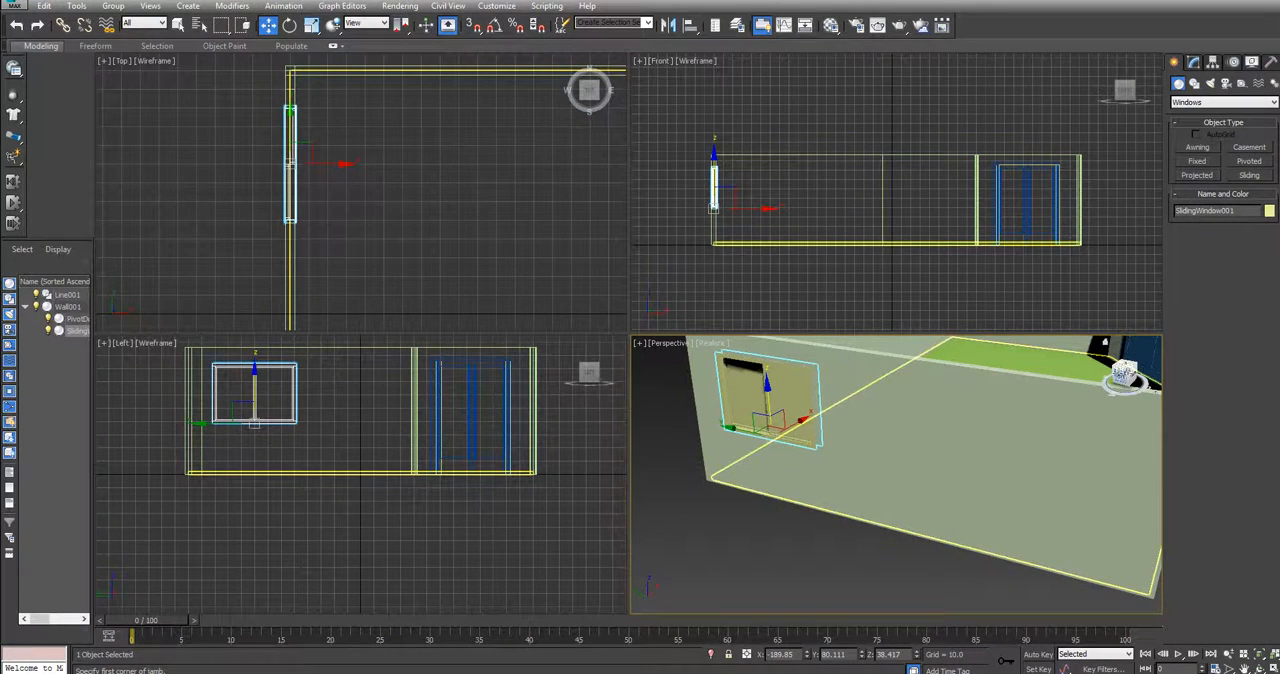
Examine the raised window and the double door in the room from inside, outside and above
{"action": "mouse_move", "coordinate": [1128, 375]}
{"action": "left_mouse_down"}
{"action": "mouse_move", "coordinate": [1147, 388]}
{"action": "mouse_move", "coordinate": [1110, 382]}
{"action": "left_mouse_up"}
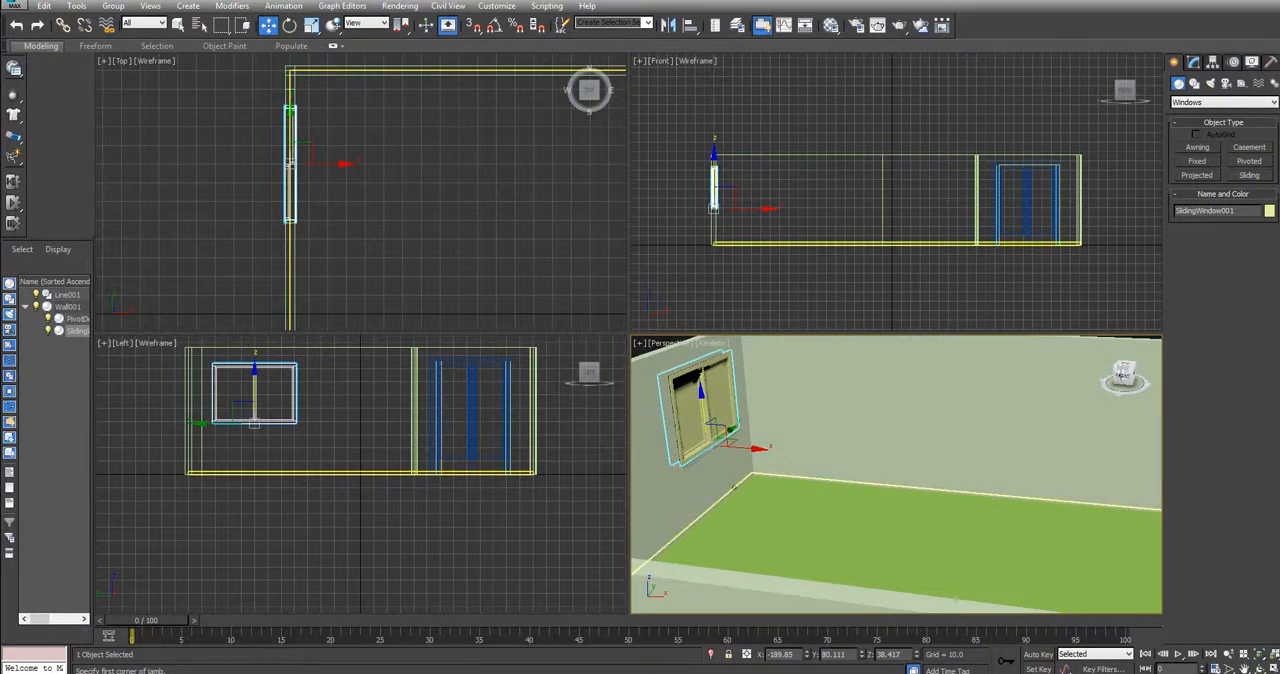
{"action": "scroll", "coordinate": [1000, 424], "scroll_direction": "down", "scroll_amount": 4}
{"action": "middle_click_drag", "start_coordinate": [991, 398], "coordinate": [901, 381]}
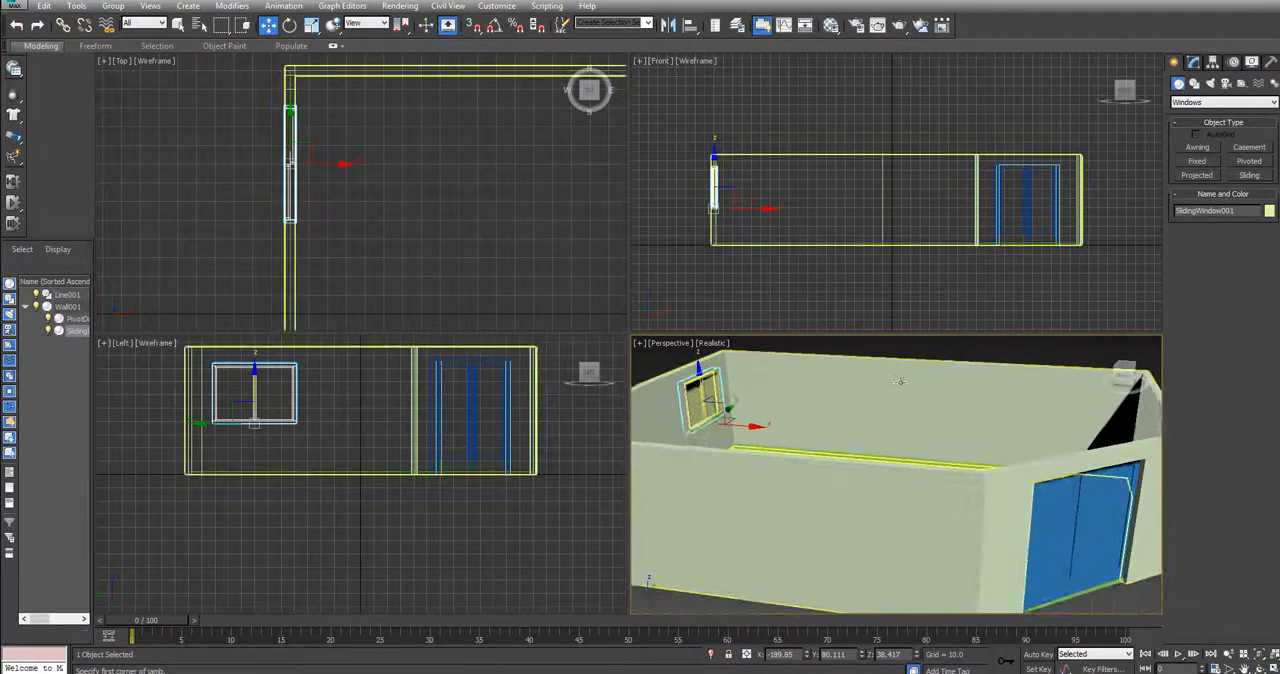
{"action": "left_click_drag", "start_coordinate": [1130, 370], "coordinate": [1130, 377]}
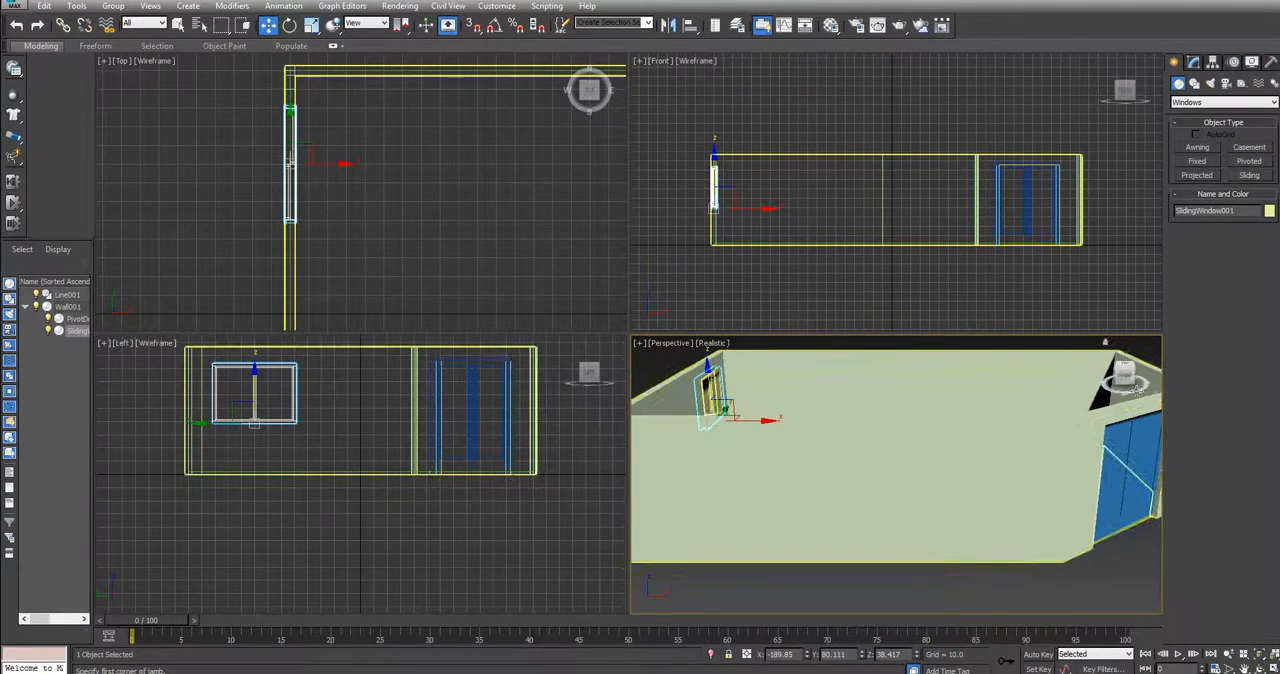
{"action": "middle_click_drag", "start_coordinate": [722, 450], "coordinate": [722, 450], "text": "alt"}
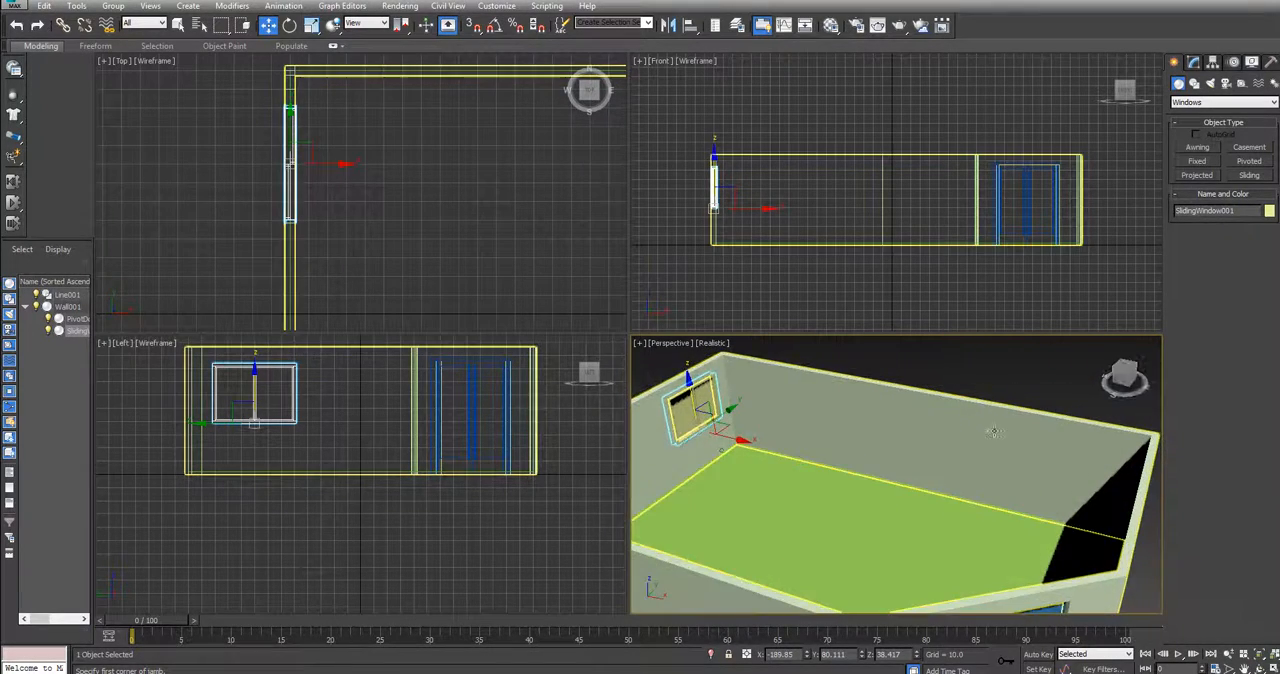
{"action": "scroll", "coordinate": [990, 426], "scroll_direction": "down", "scroll_amount": 4}
{"action": "left_click_drag", "start_coordinate": [1126, 376], "coordinate": [1124, 389]}
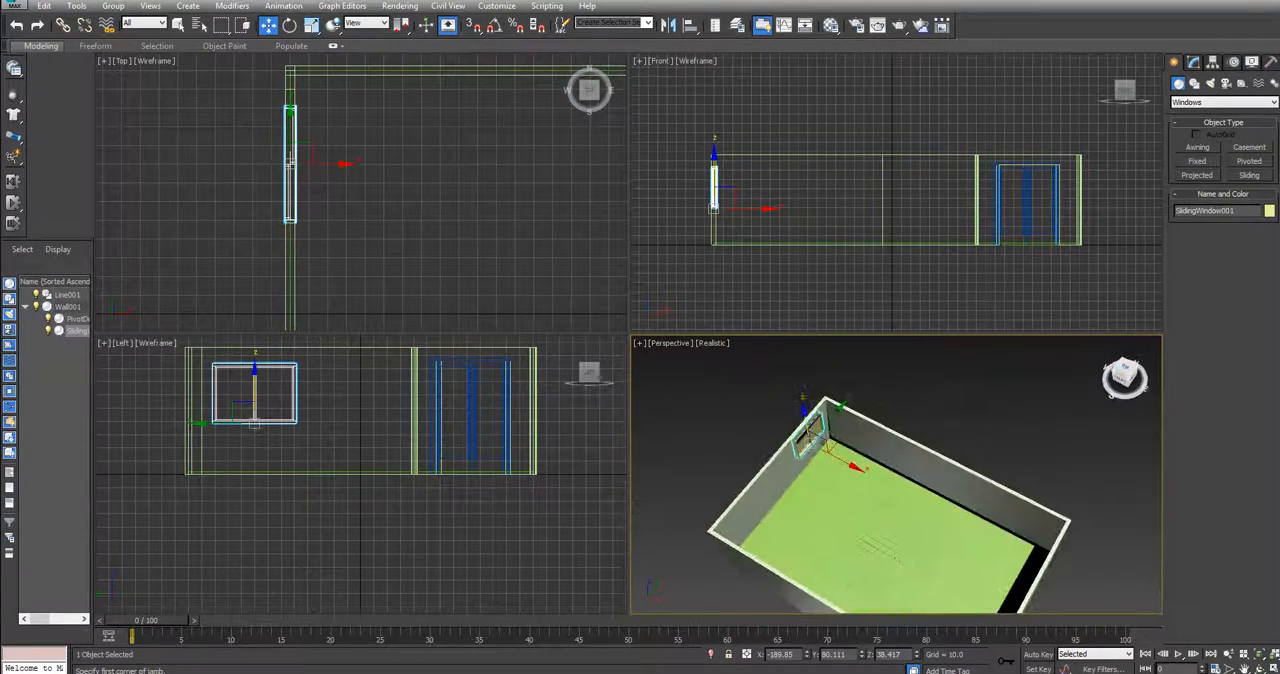
{"action": "middle_click_drag", "start_coordinate": [994, 411], "coordinate": [986, 354]}
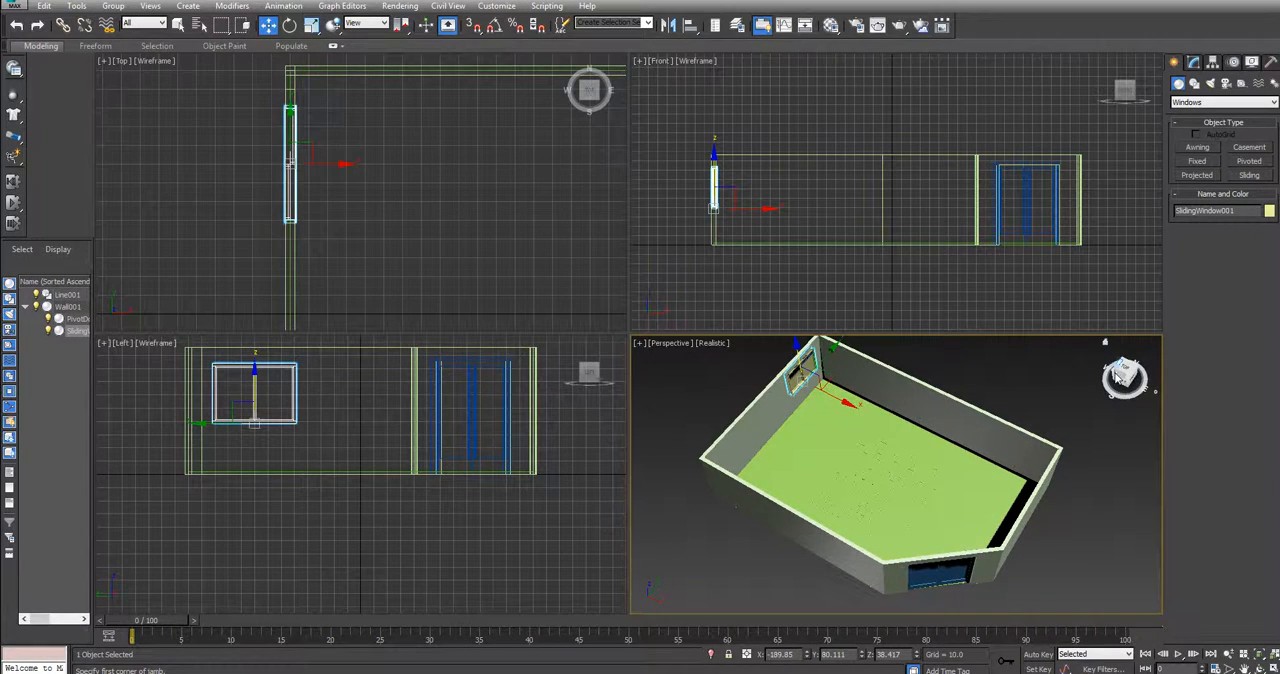
{"action": "left_click_drag", "start_coordinate": [1117, 375], "coordinate": [1117, 362]}
{"action": "middle_click_drag", "start_coordinate": [998, 378], "coordinate": [939, 381]}
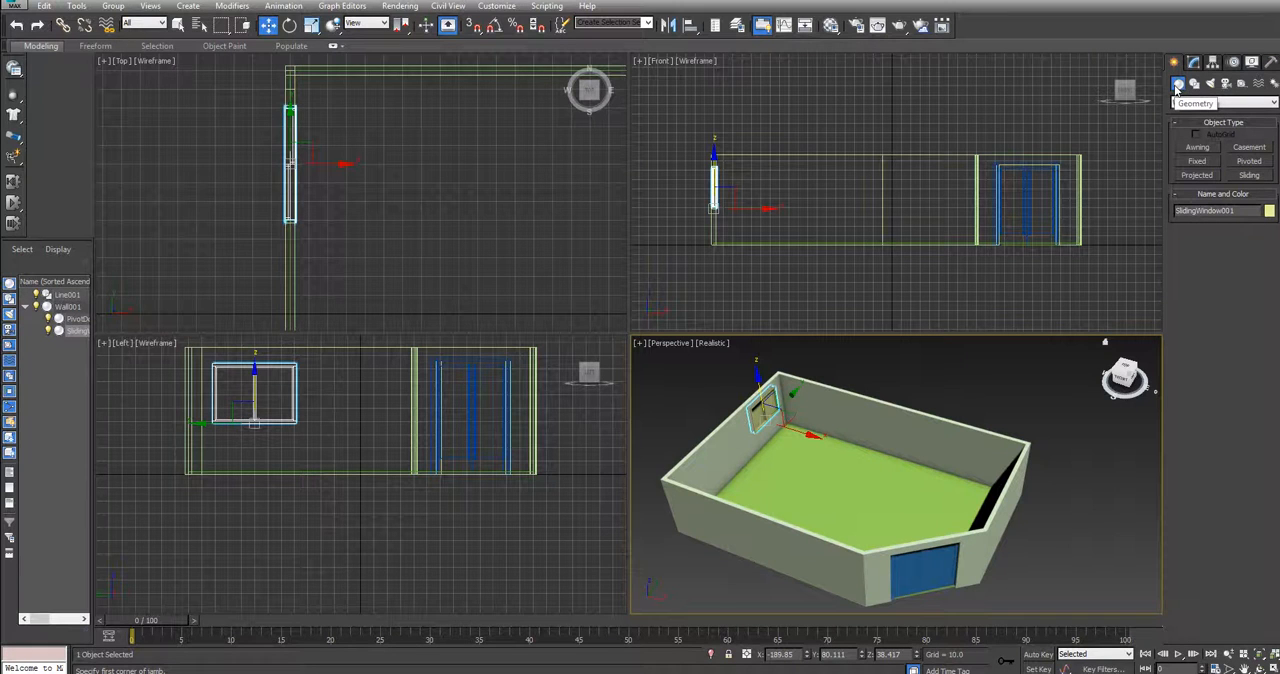
Start the Line spline tool for tracing the room in the Top view and turn on 3D snapping
{"action": "left_click", "coordinate": [1205, 103]}
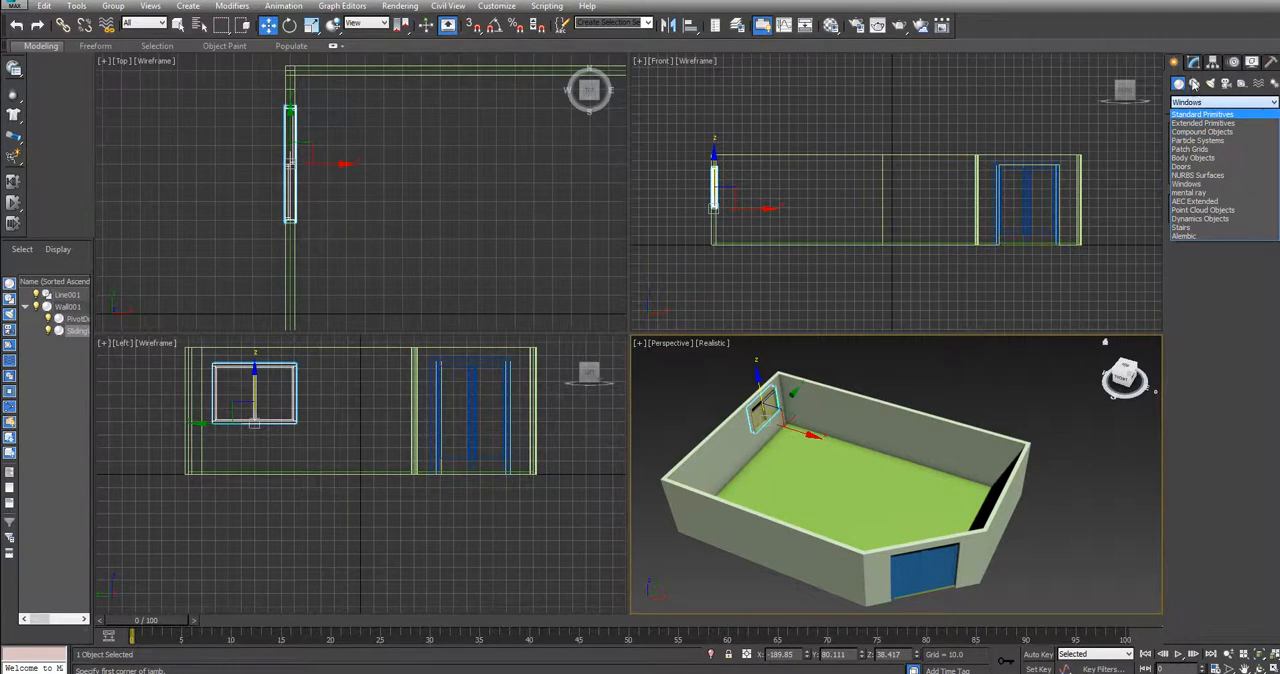
{"action": "left_click", "coordinate": [1193, 84]}
{"action": "left_click", "coordinate": [1194, 85]}
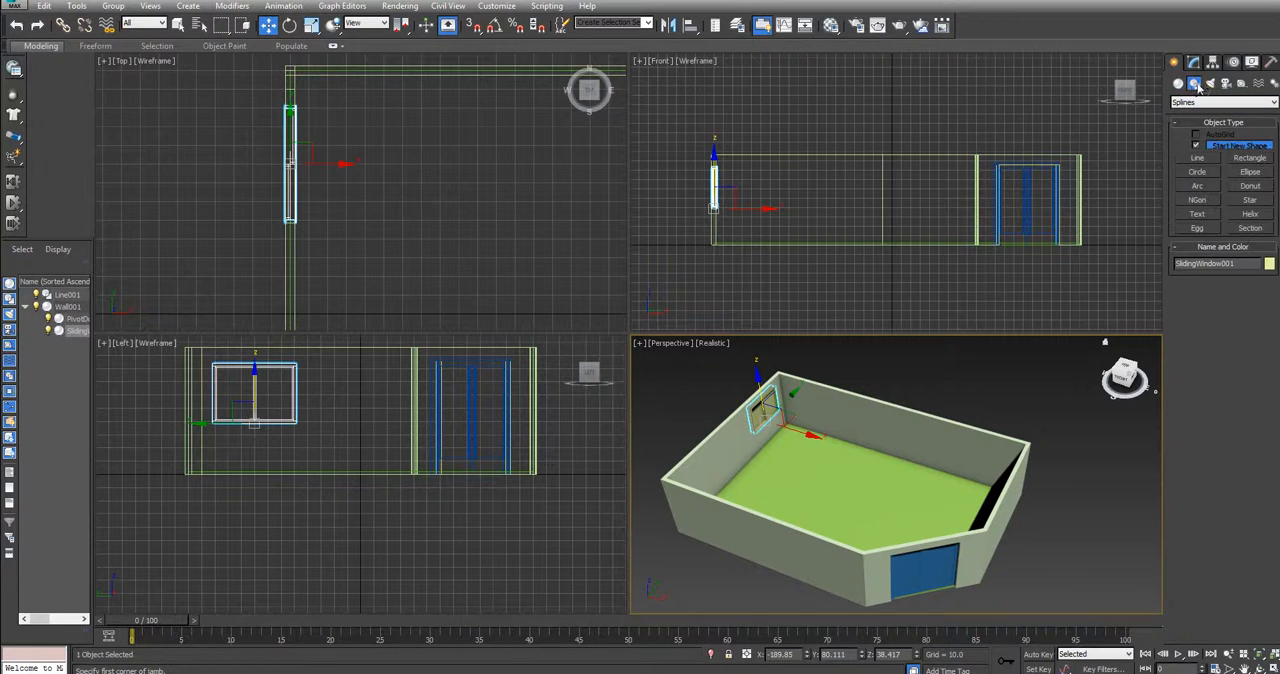
{"action": "left_click", "coordinate": [1203, 159]}
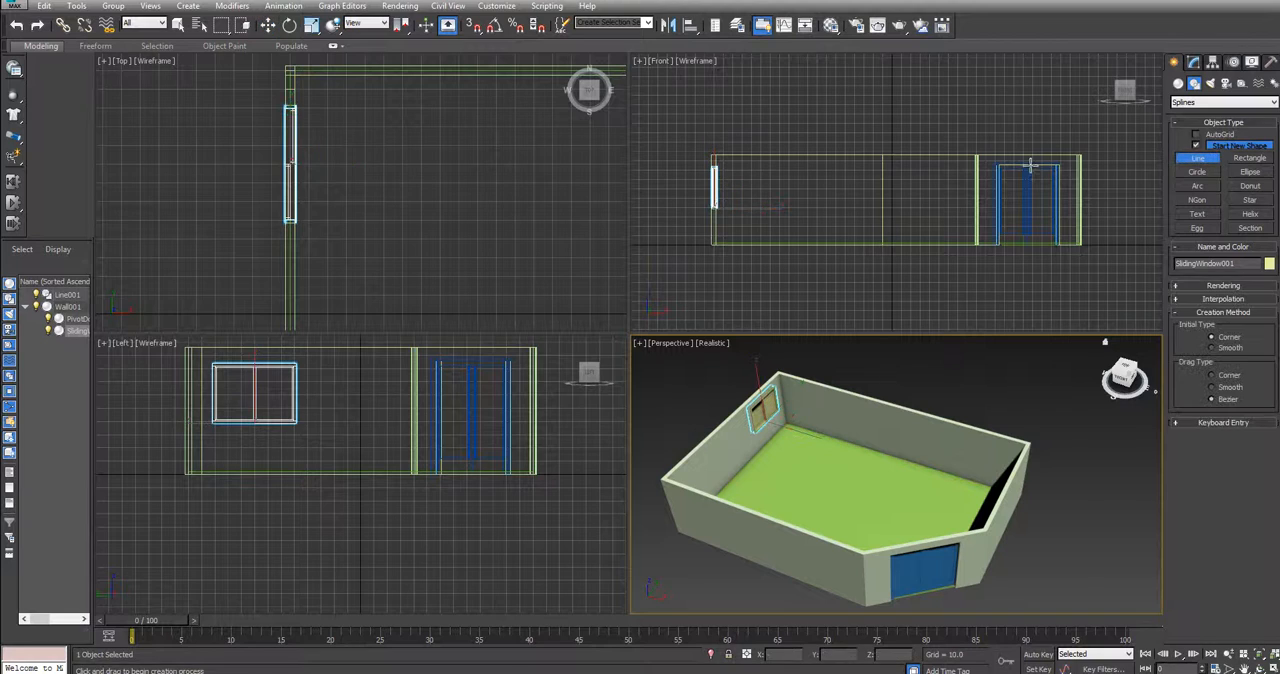
{"action": "middle_click_drag", "start_coordinate": [500, 181], "coordinate": [321, 108]}
{"action": "scroll", "coordinate": [403, 171], "scroll_direction": "down", "scroll_amount": 1}
{"action": "scroll", "coordinate": [340, 120], "scroll_direction": "down", "scroll_amount": 1}
{"action": "middle_click_drag", "start_coordinate": [420, 134], "coordinate": [386, 126]}
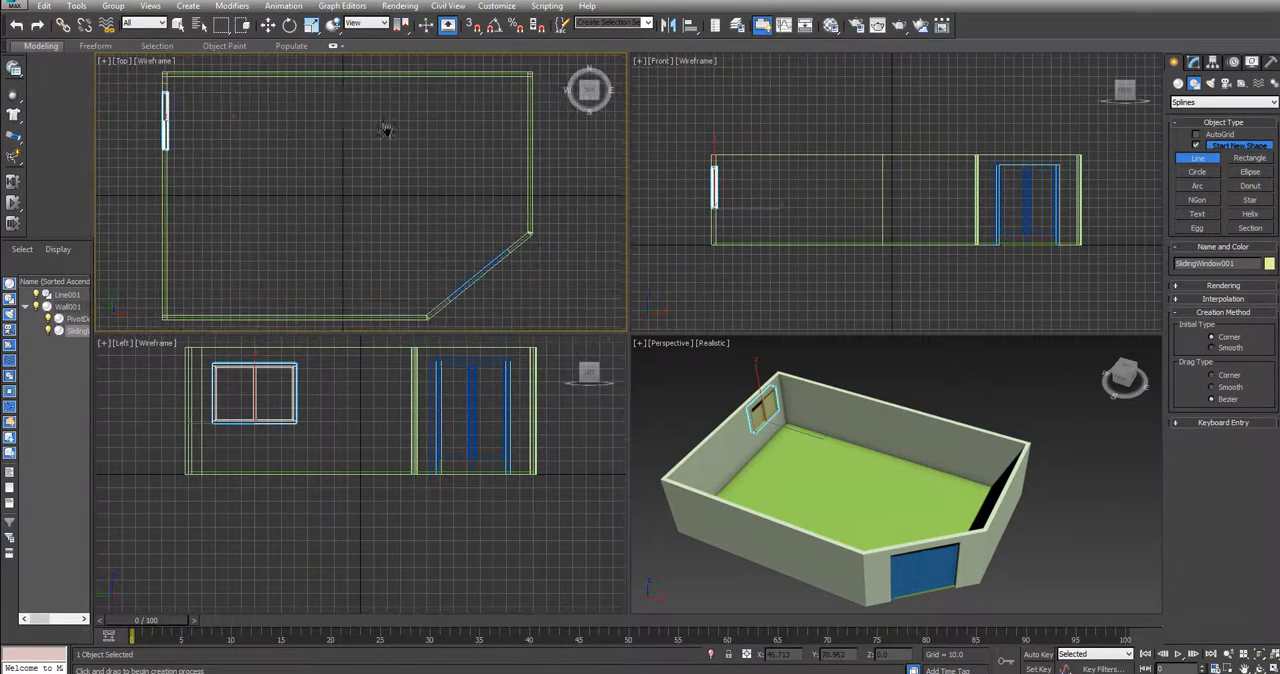
{"action": "left_click", "coordinate": [164, 73]}
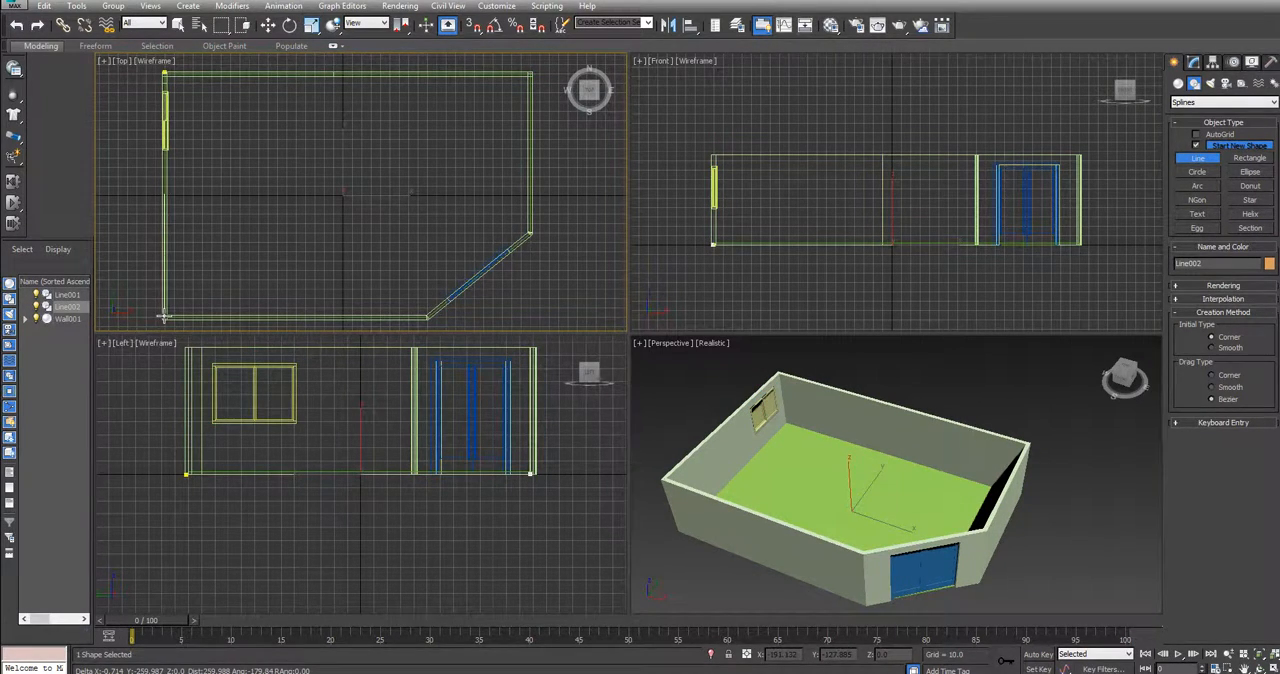
{"action": "right_click", "coordinate": [254, 165]}
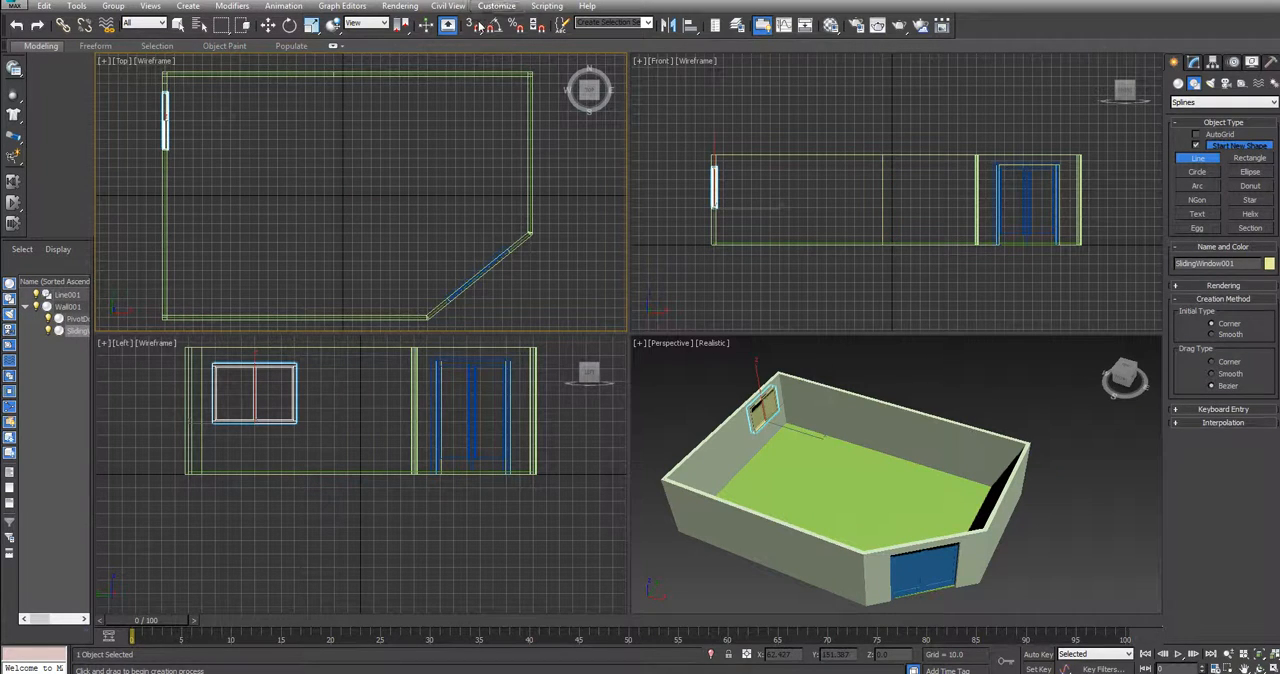
{"action": "left_click", "coordinate": [474, 30]}
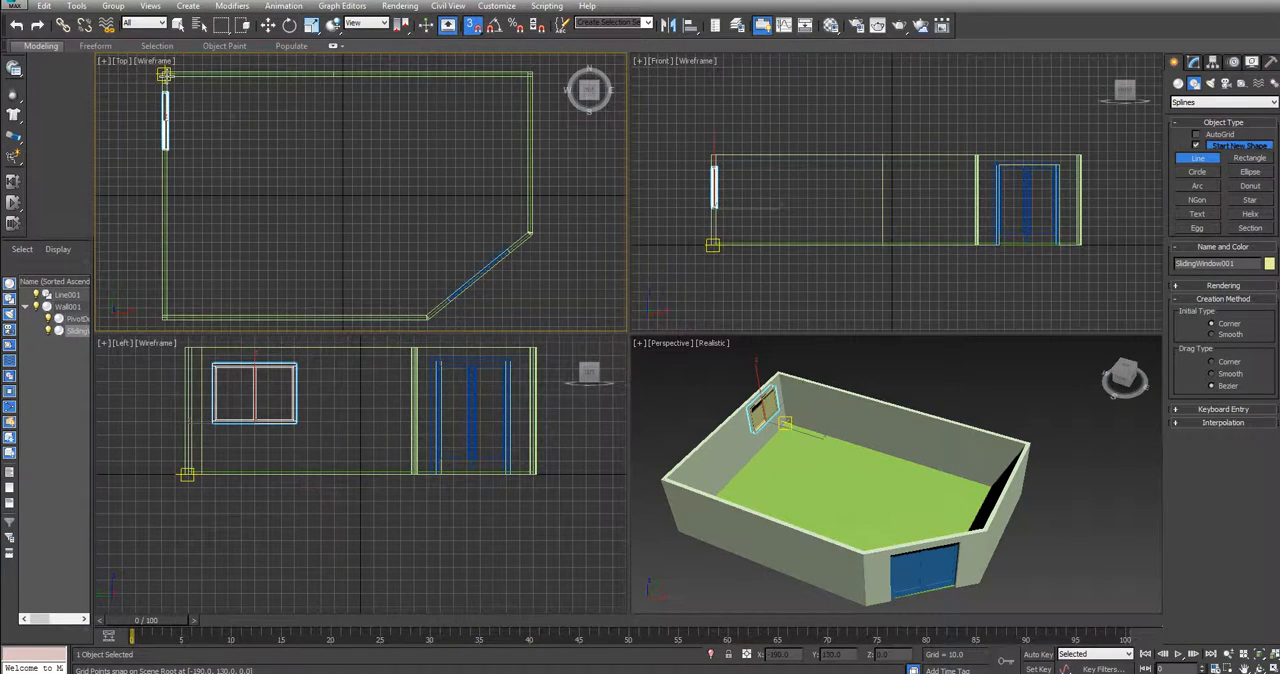
Trace a closed spline through the room's five wall corners in the Top view, ending at the starting corner
{"action": "left_click", "coordinate": [164, 73]}
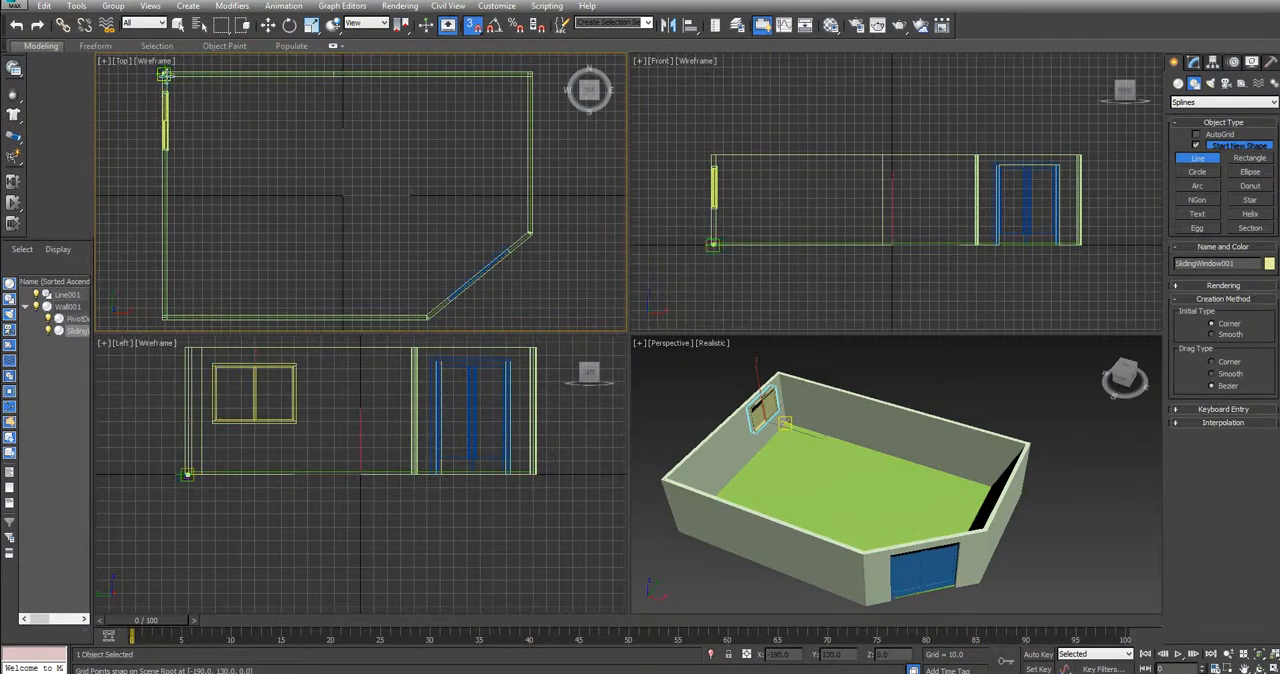
{"action": "left_click", "coordinate": [164, 318]}
{"action": "left_click", "coordinate": [427, 318]}
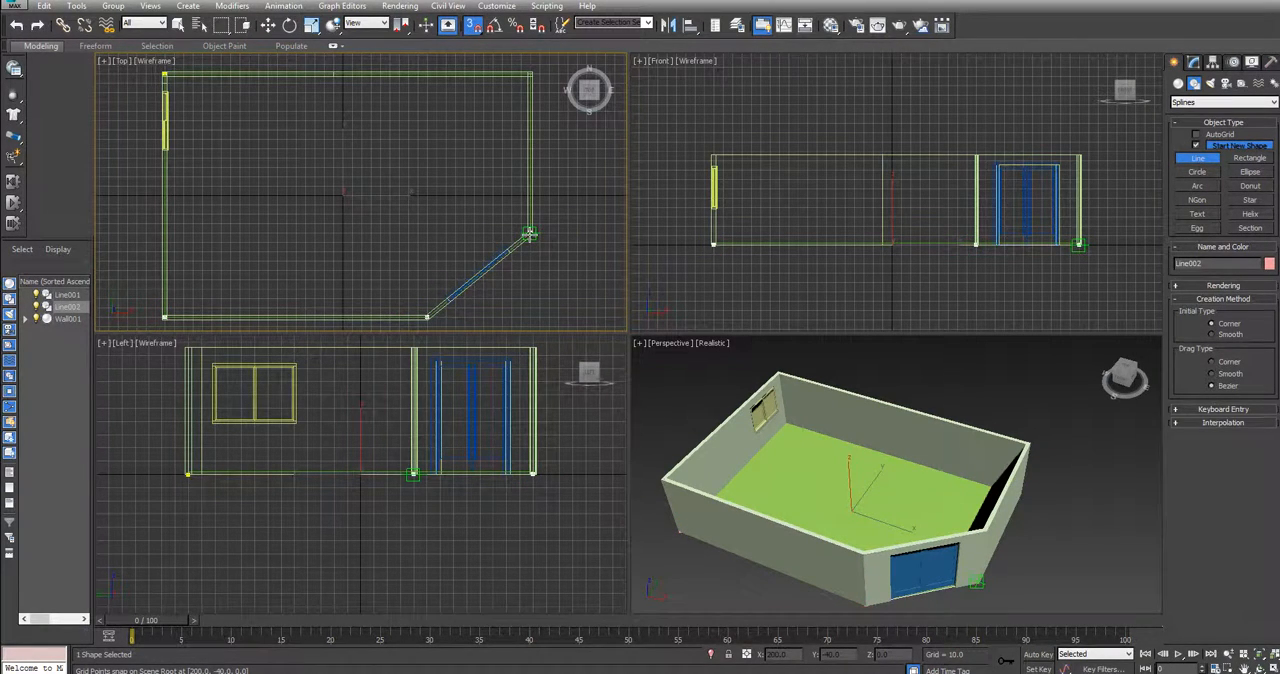
{"action": "left_click", "coordinate": [530, 233]}
{"action": "left_click", "coordinate": [530, 74]}
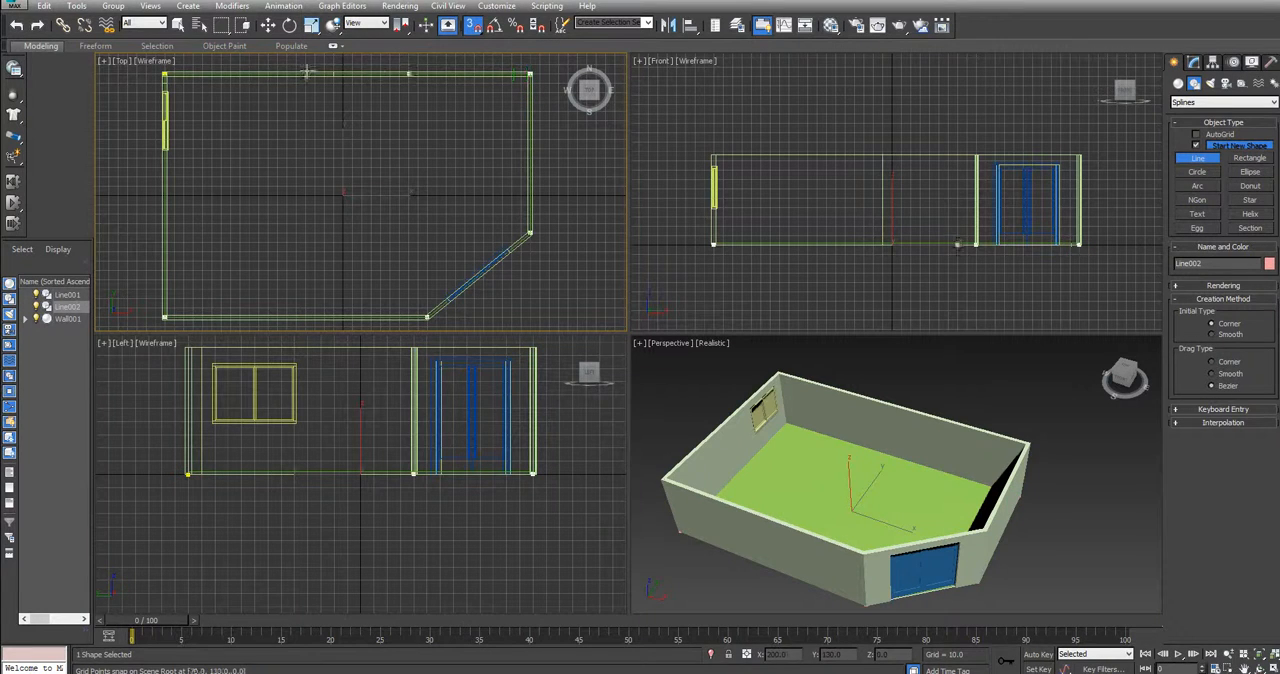
{"action": "left_click", "coordinate": [164, 74]}
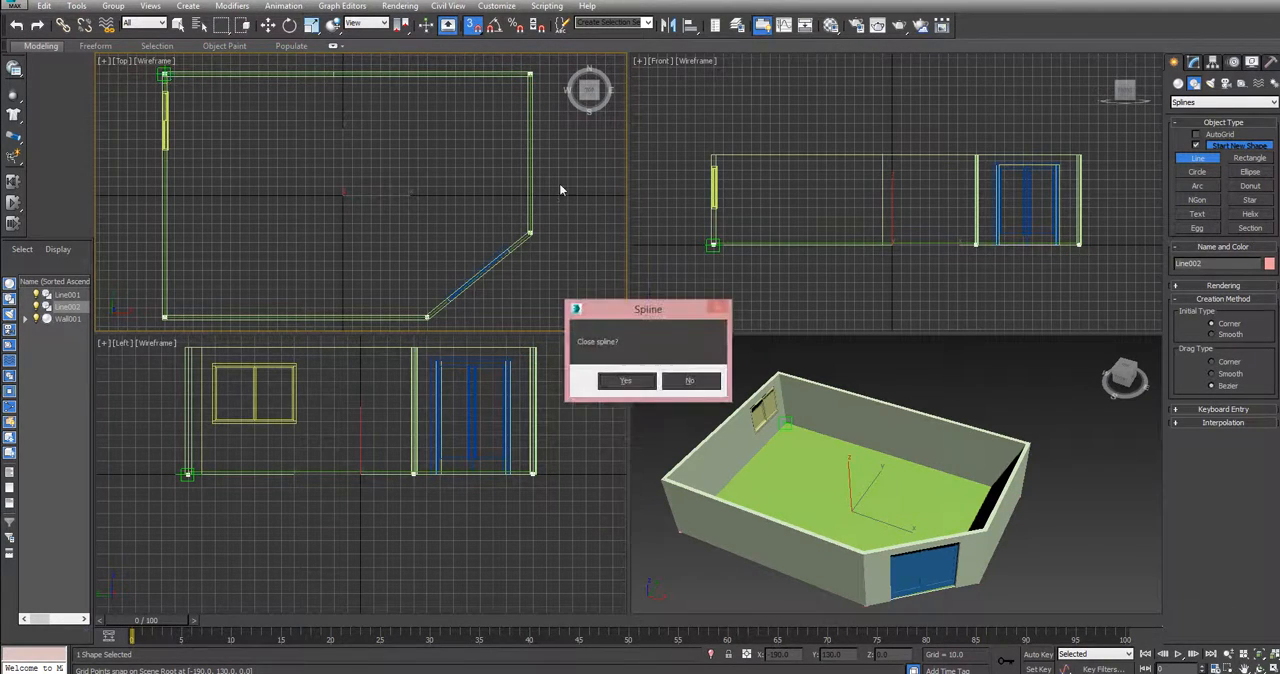
{"action": "left_click", "coordinate": [626, 381]}
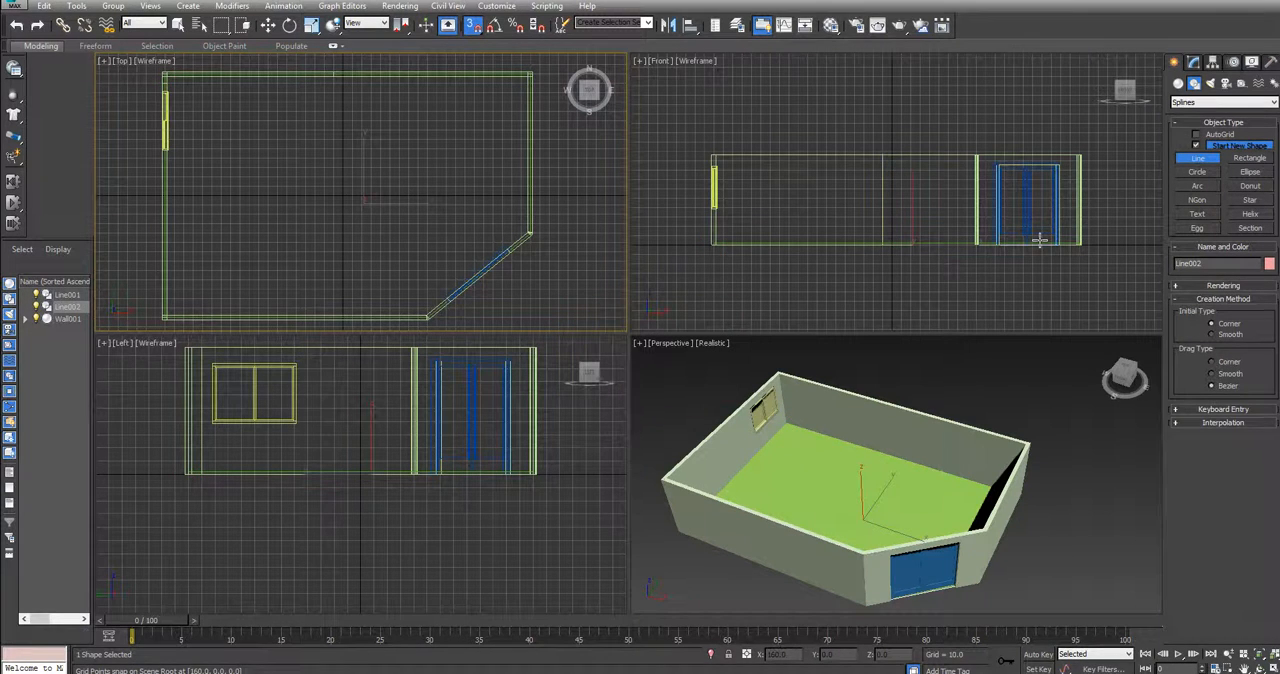
Apply a Sweep modifier to the new spline, using the built-in Angle section
{"action": "left_click", "coordinate": [1193, 62]}
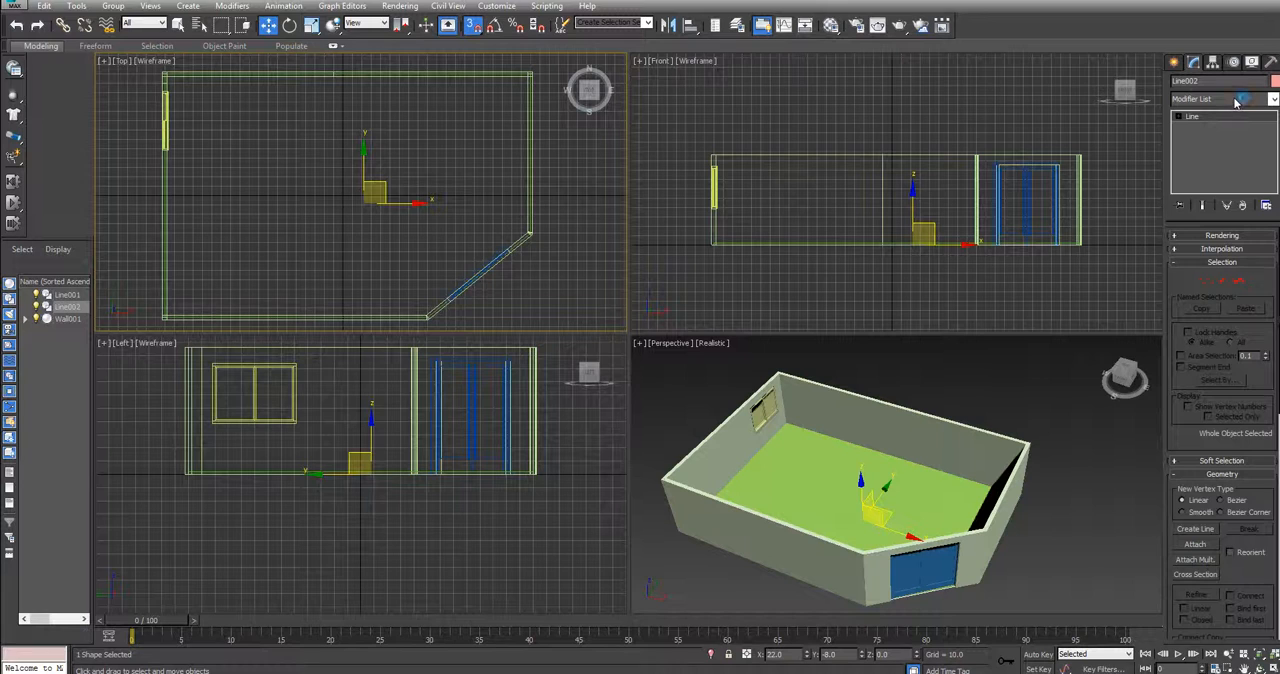
{"action": "left_click", "coordinate": [1237, 99]}
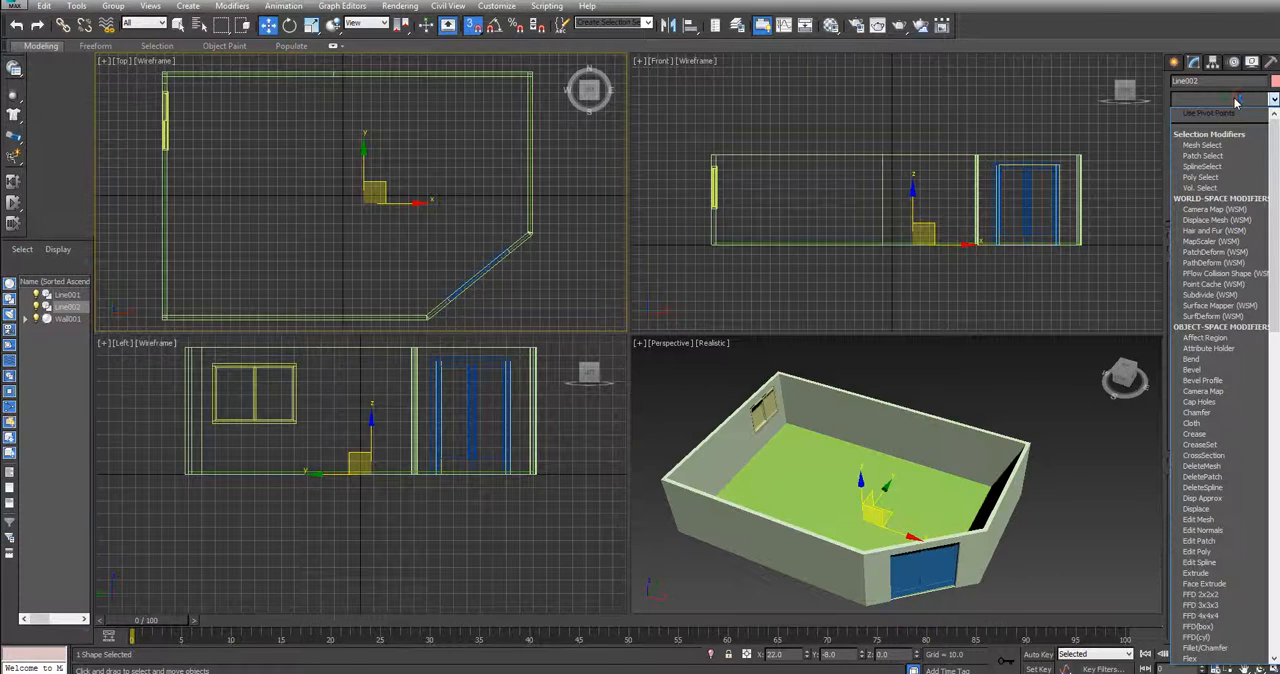
{"action": "type", "text": "sw"}
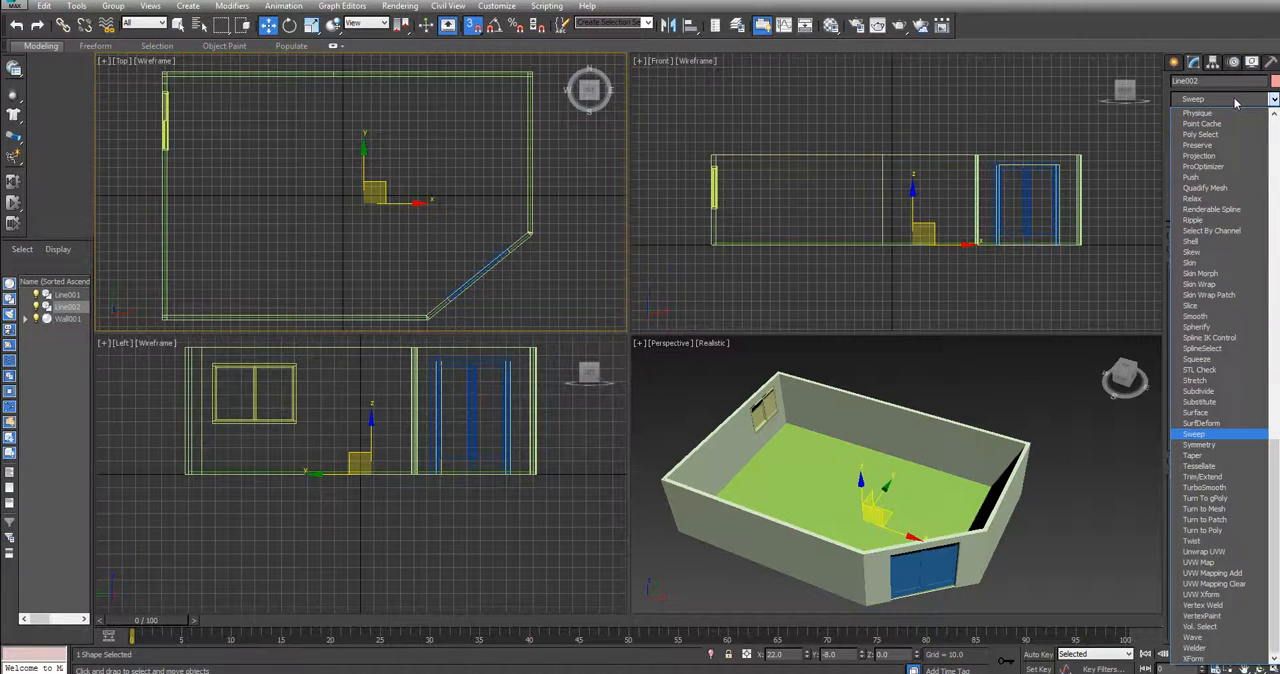
{"action": "left_click", "coordinate": [1200, 436]}
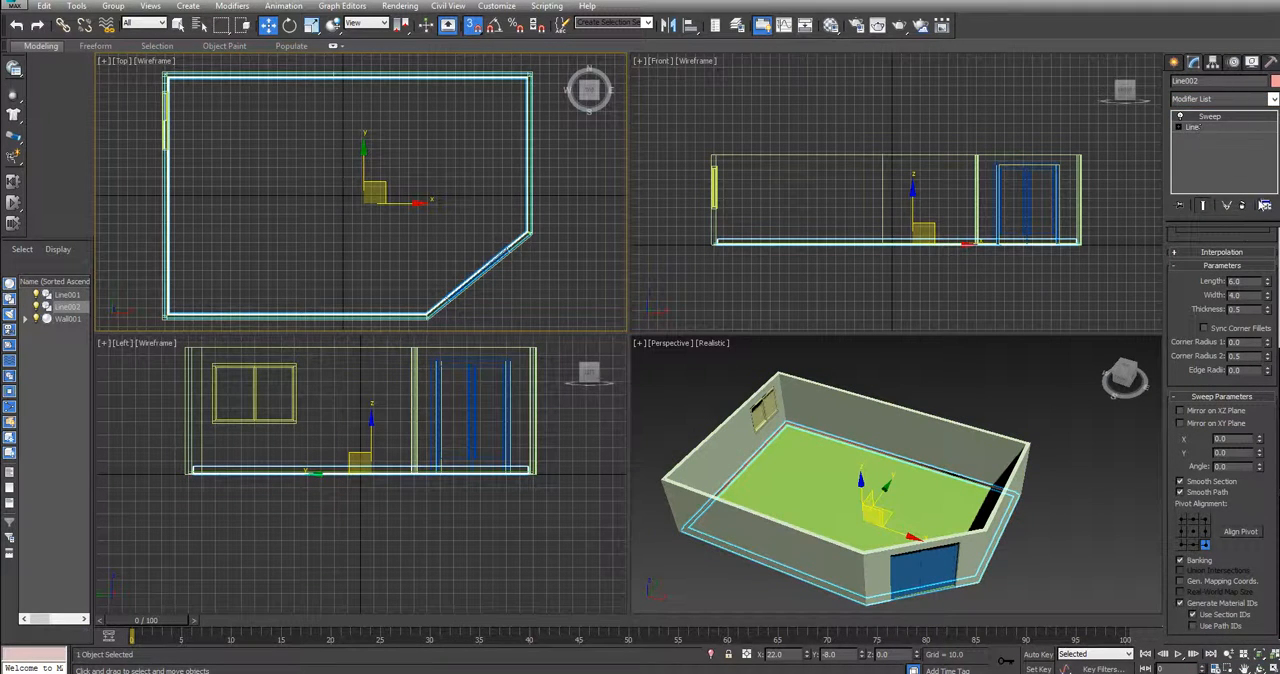
{"action": "scroll", "coordinate": [1238, 241], "scroll_direction": "up", "scroll_amount": 3}
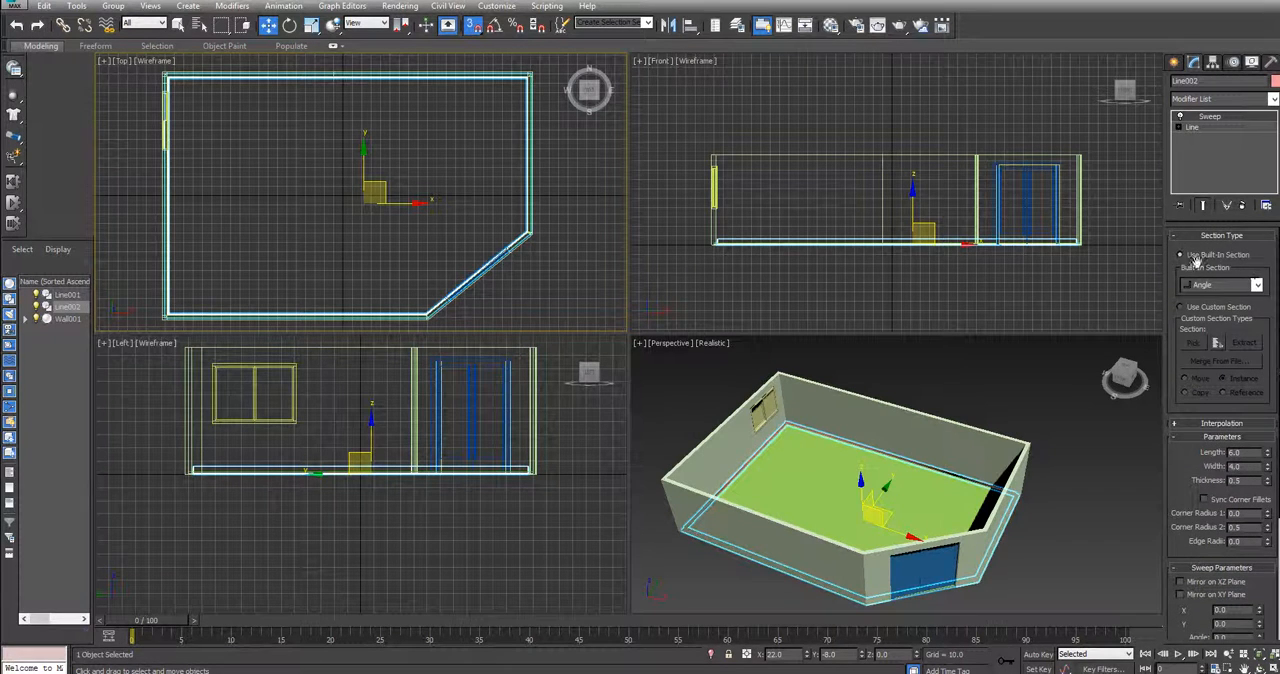
{"action": "left_click", "coordinate": [1258, 285]}
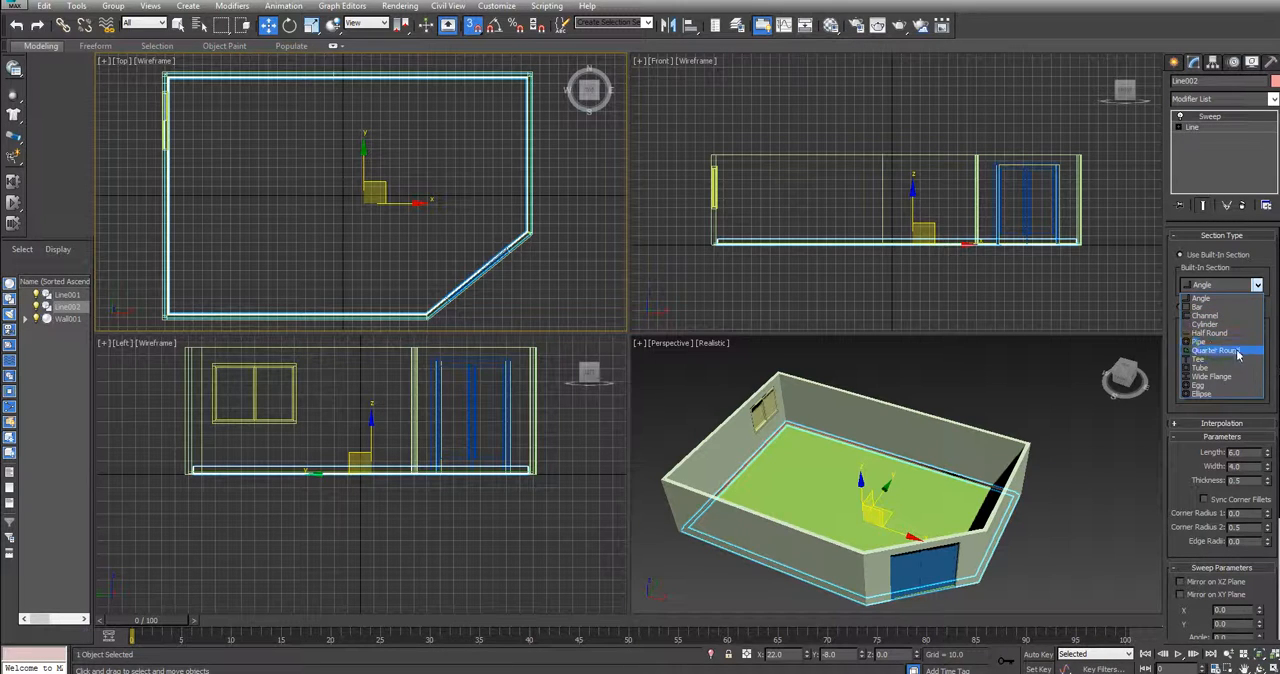
{"action": "left_click", "coordinate": [1213, 301]}
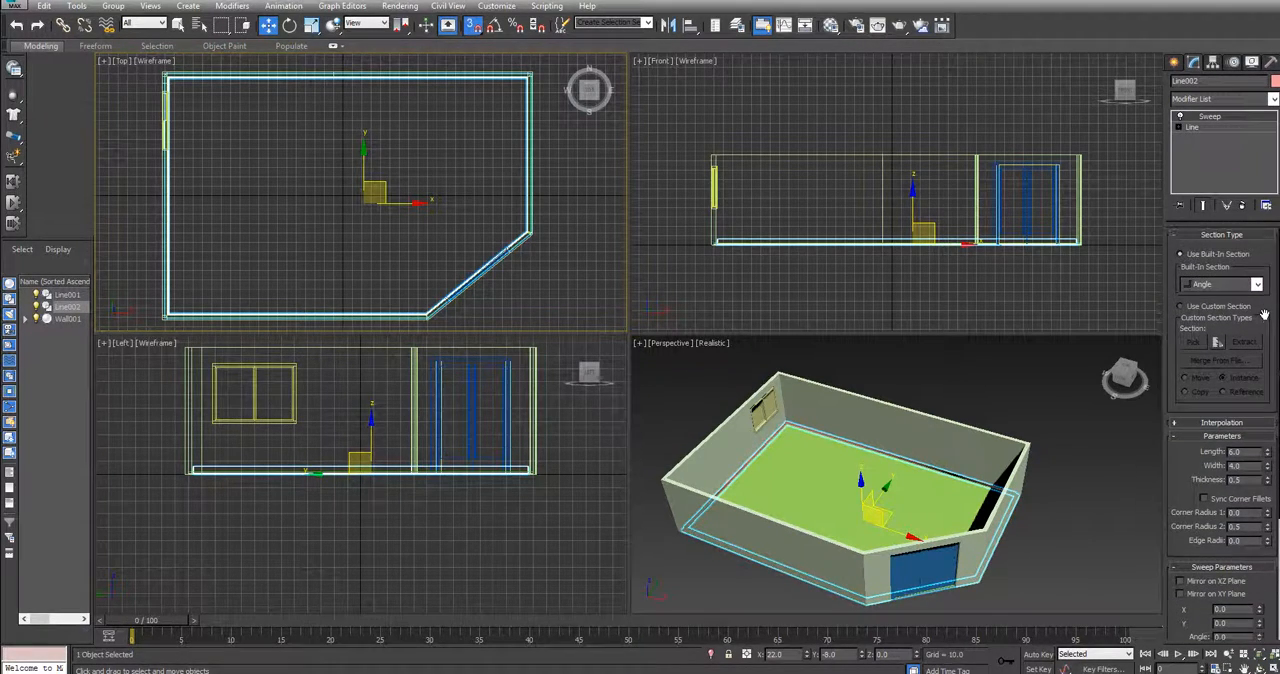
Deselect the swept trim in the Perspective view and turn off 3D snapping
{"action": "left_click_drag", "start_coordinate": [1279, 292], "coordinate": [1262, 197]}
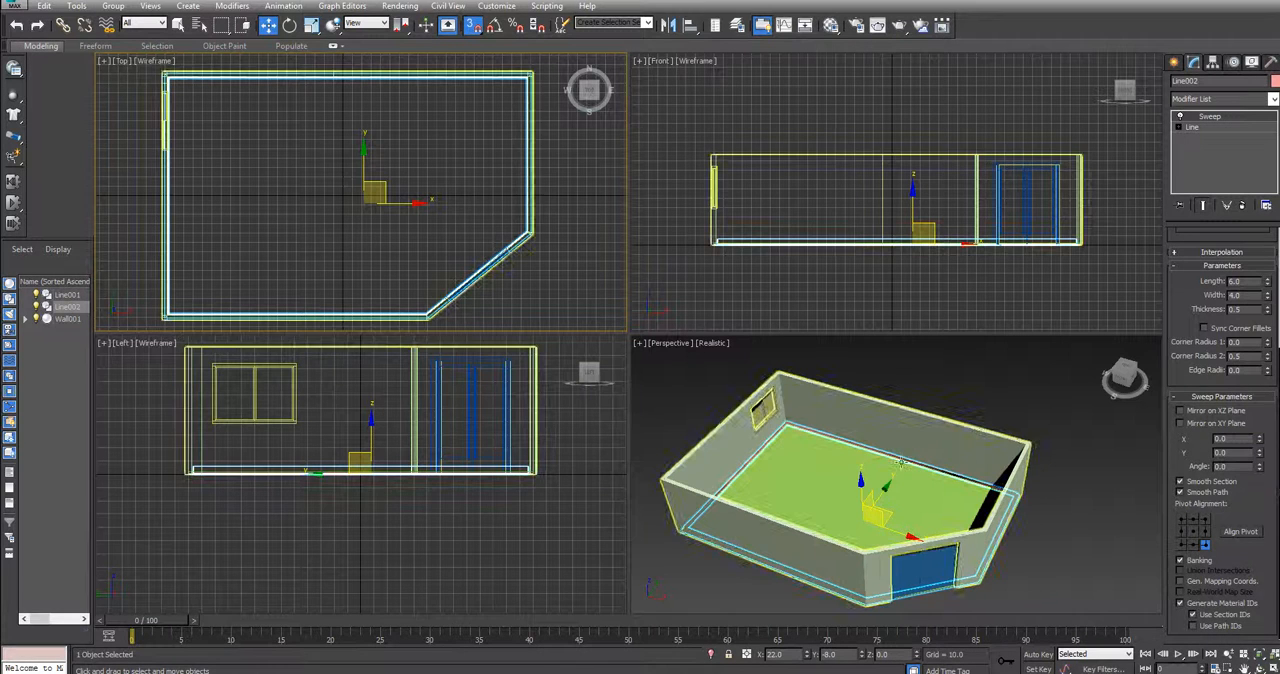
{"action": "scroll", "coordinate": [933, 438], "scroll_direction": "up", "scroll_amount": 1}
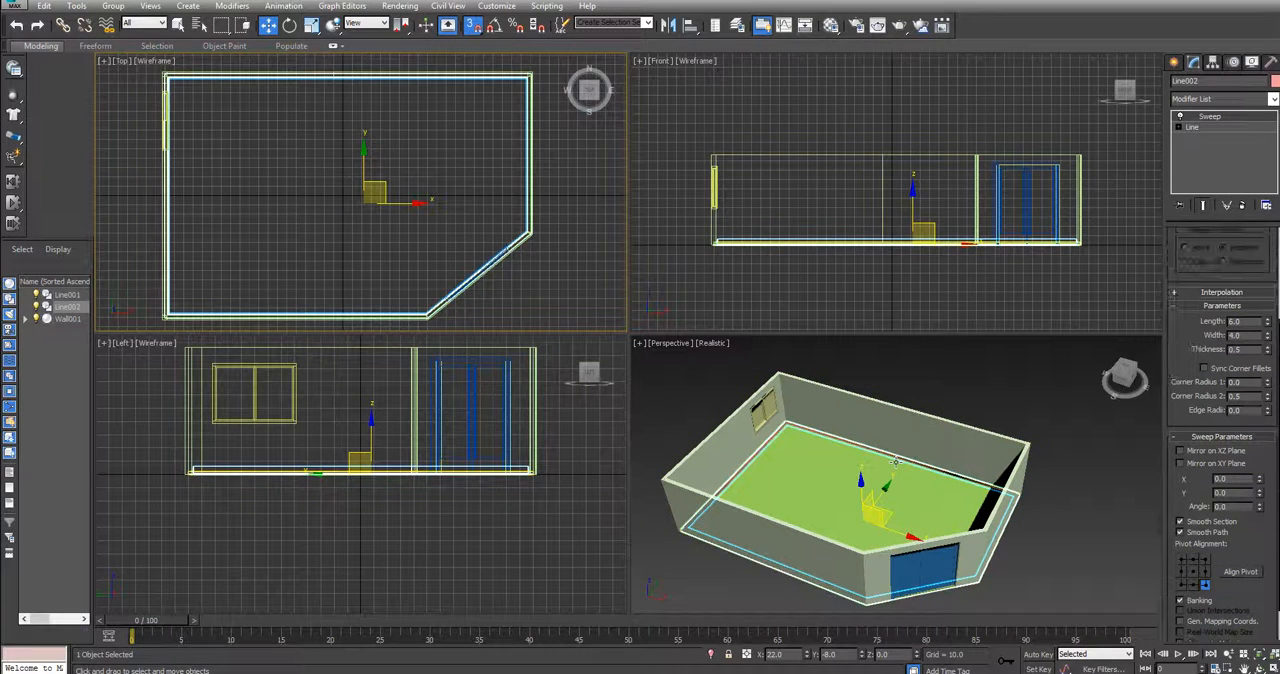
{"action": "left_click", "coordinate": [1060, 450]}
{"action": "scroll", "coordinate": [1043, 460], "scroll_direction": "up", "scroll_amount": 5}
{"action": "scroll", "coordinate": [1023, 451], "scroll_direction": "up", "scroll_amount": 3}
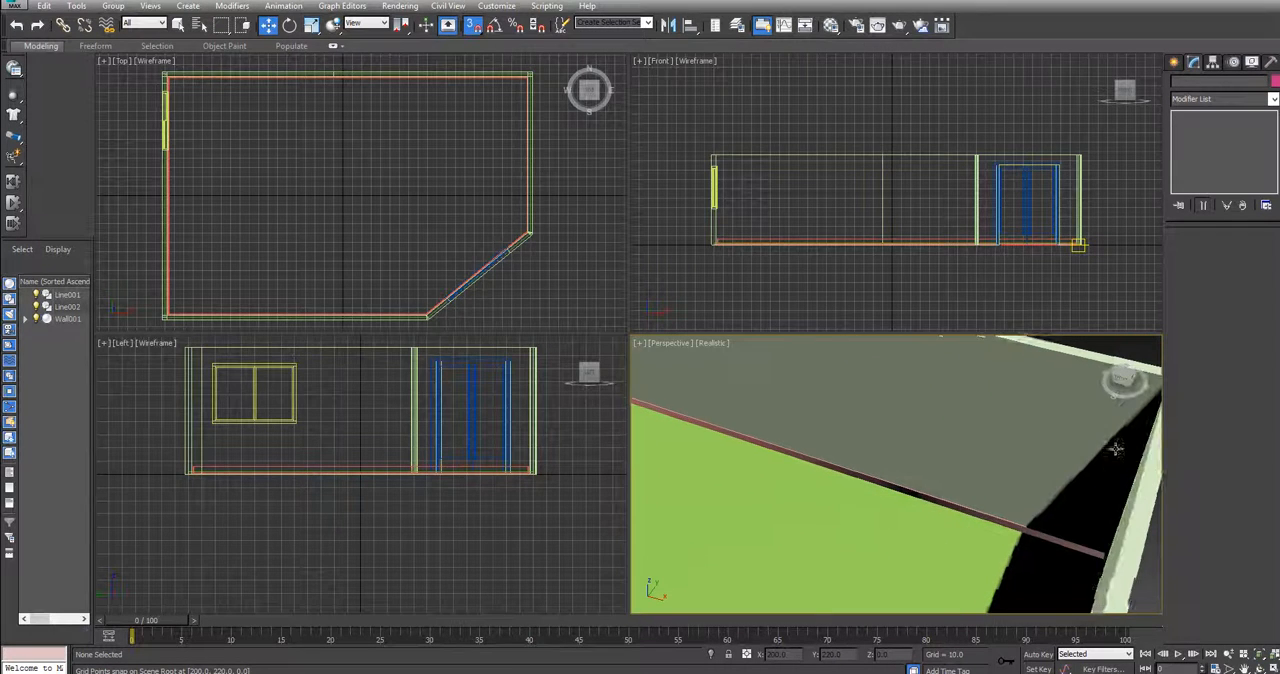
{"action": "left_click", "coordinate": [475, 28]}
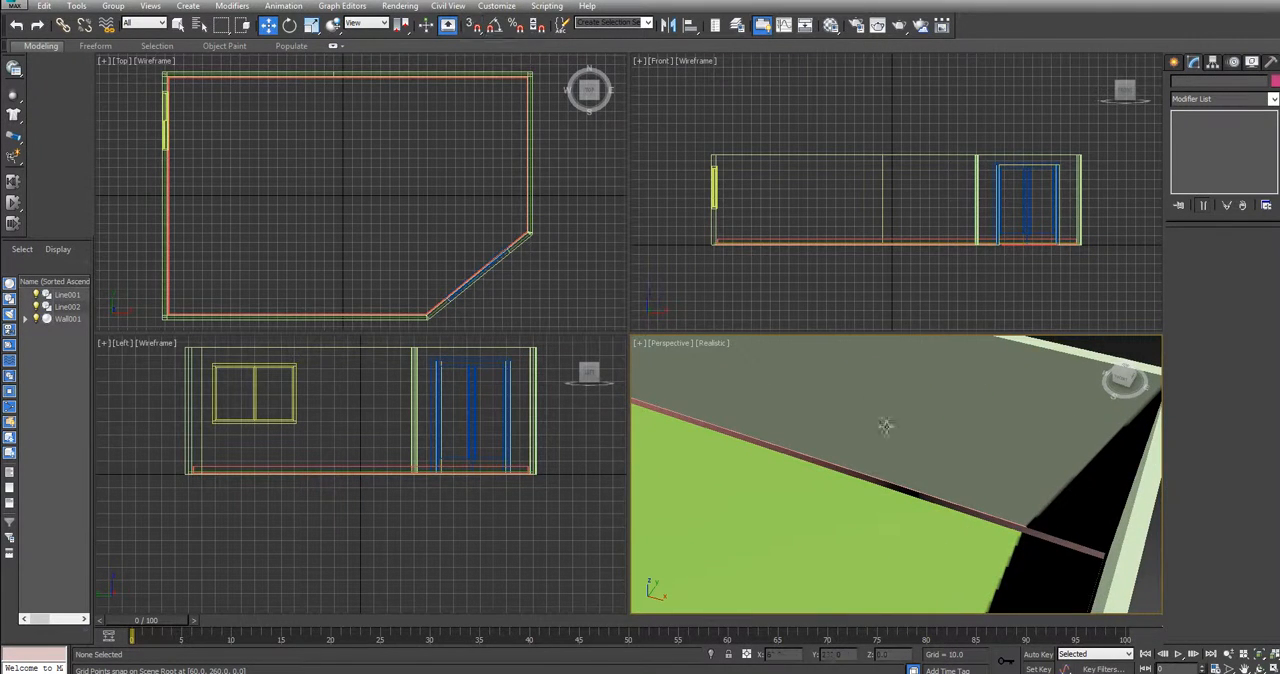
Examine from inside the room how the swept trim runs along the base of the walls and corners
{"action": "middle_click_drag", "start_coordinate": [903, 454], "coordinate": [880, 430], "text": "alt"}
{"action": "mouse_move", "coordinate": [1121, 378]}
{"action": "left_mouse_down"}
{"action": "mouse_move", "coordinate": [1008, 381]}
{"action": "mouse_move", "coordinate": [1066, 392]}
{"action": "left_mouse_up"}
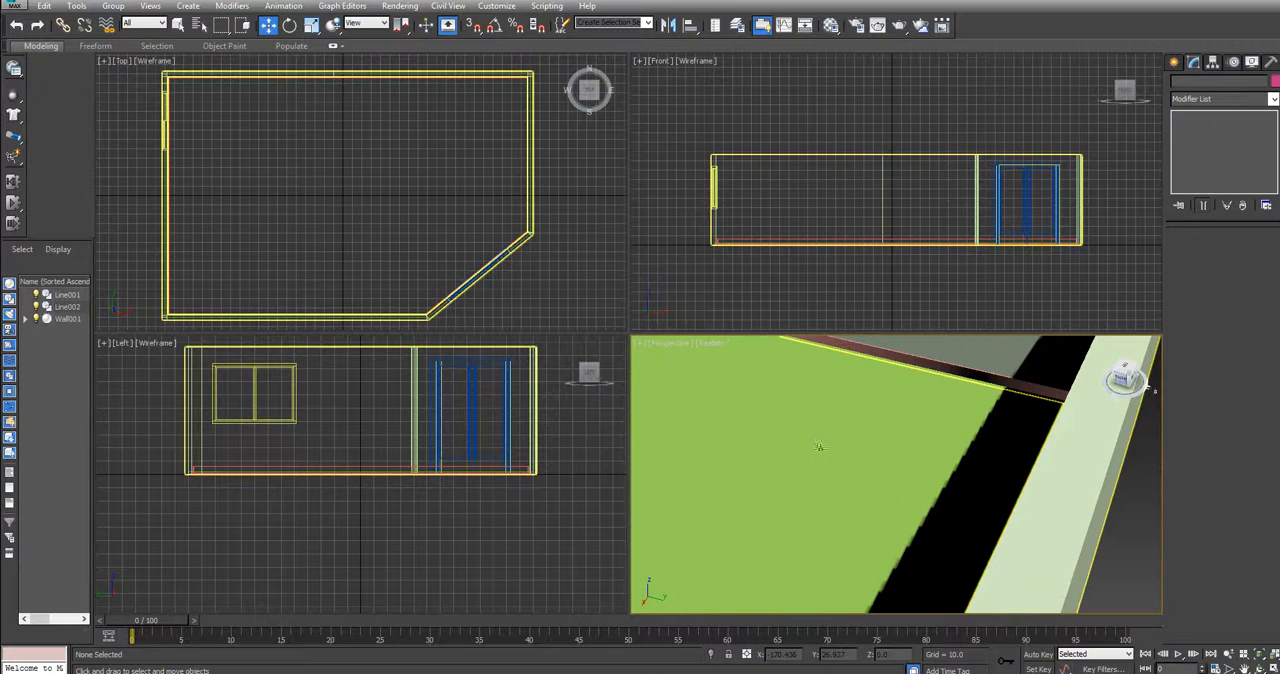
{"action": "left_click_drag", "start_coordinate": [1153, 390], "coordinate": [1190, 389]}
{"action": "middle_click_drag", "start_coordinate": [973, 401], "coordinate": [1048, 358]}
{"action": "middle_click_drag", "start_coordinate": [815, 450], "coordinate": [1064, 381]}
{"action": "middle_click_drag", "start_coordinate": [815, 425], "coordinate": [924, 342]}
{"action": "middle_click_drag", "start_coordinate": [866, 483], "coordinate": [777, 469]}
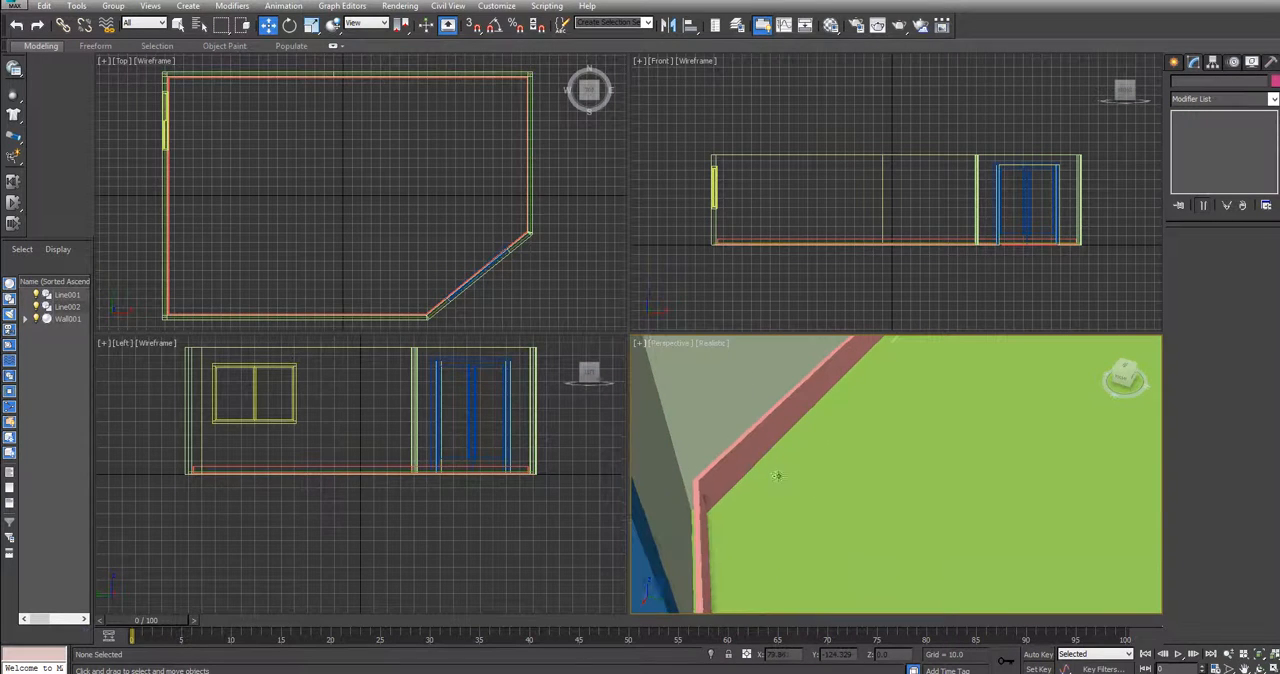
Select the trim, try the bottom-left and middle-right pivot alignments of its Sweep, and return to the bottom-right alignment
{"action": "left_click", "coordinate": [764, 455]}
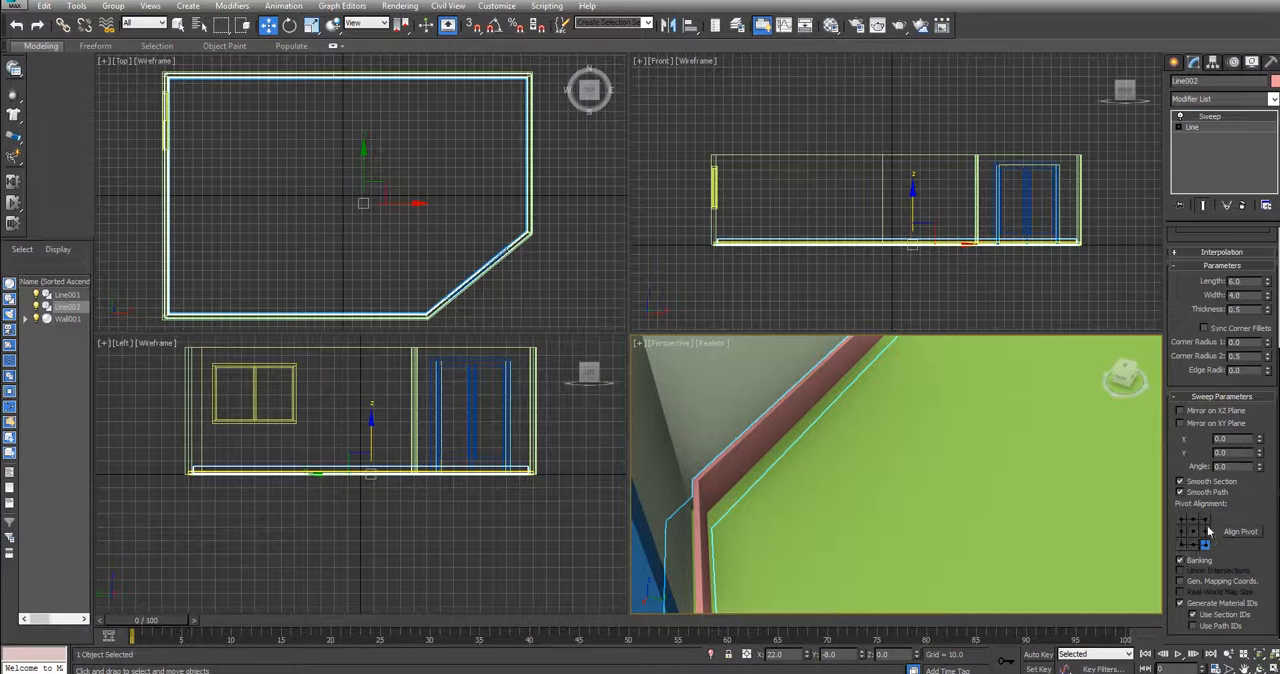
{"action": "left_click", "coordinate": [1182, 546]}
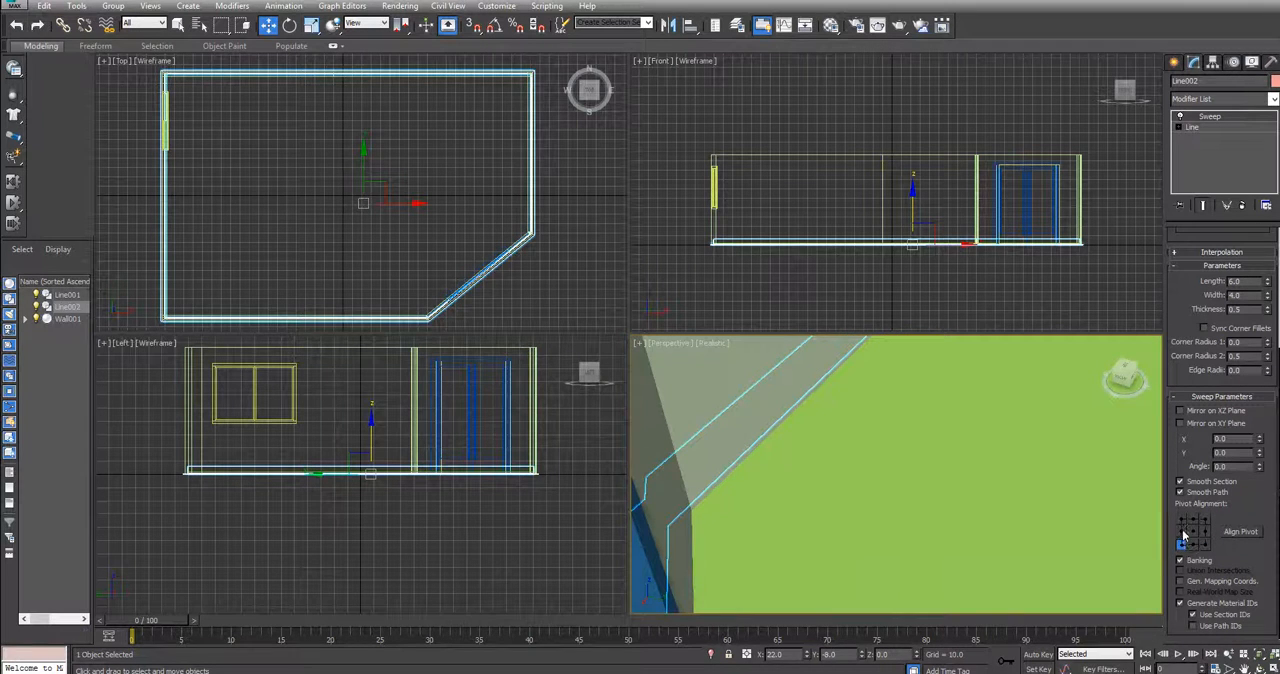
{"action": "left_click", "coordinate": [1205, 531]}
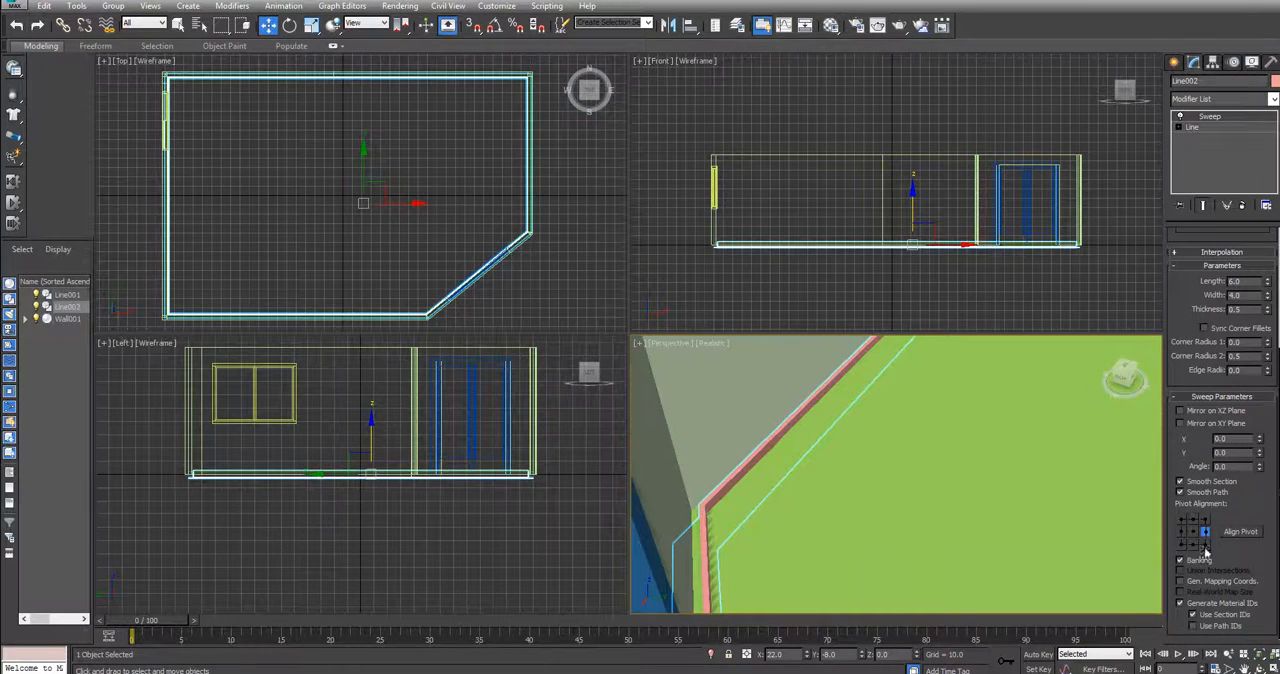
{"action": "left_click", "coordinate": [1204, 545]}
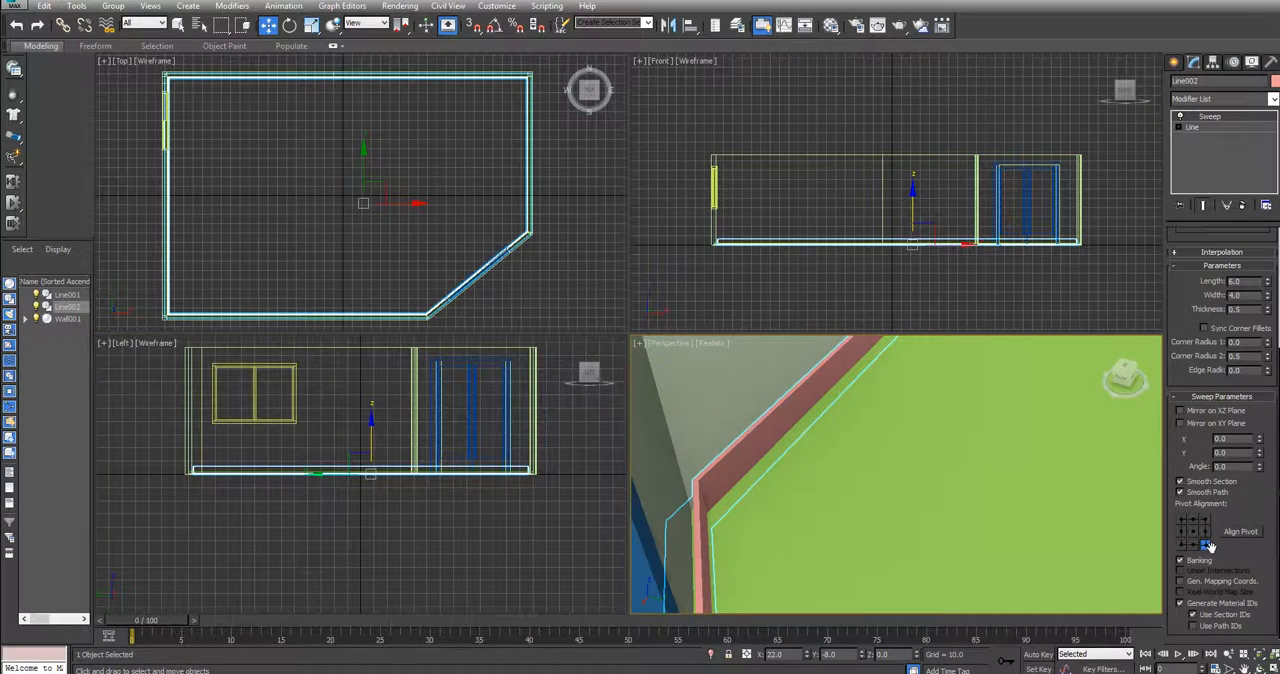
Increase the trim's Sweep thickness to about 0.8
{"action": "middle_click_drag", "start_coordinate": [866, 437], "coordinate": [968, 405], "text": "alt"}
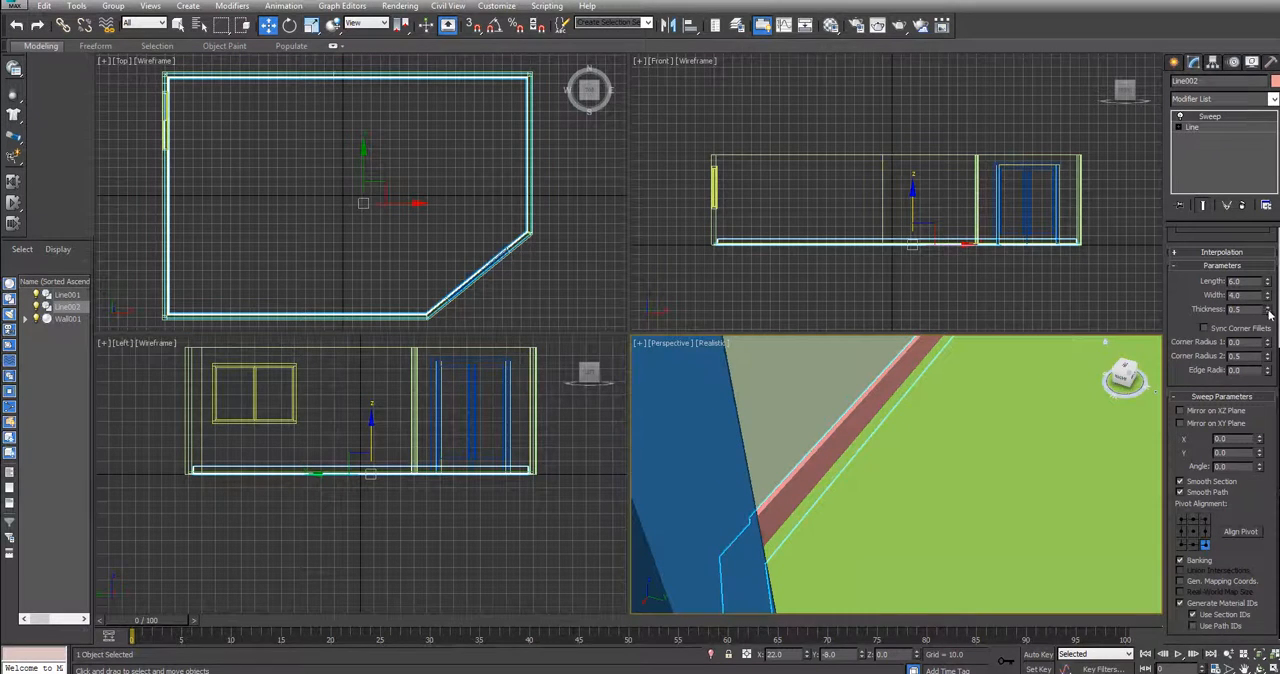
{"action": "left_click_drag", "start_coordinate": [1270, 314], "coordinate": [1267, 291]}
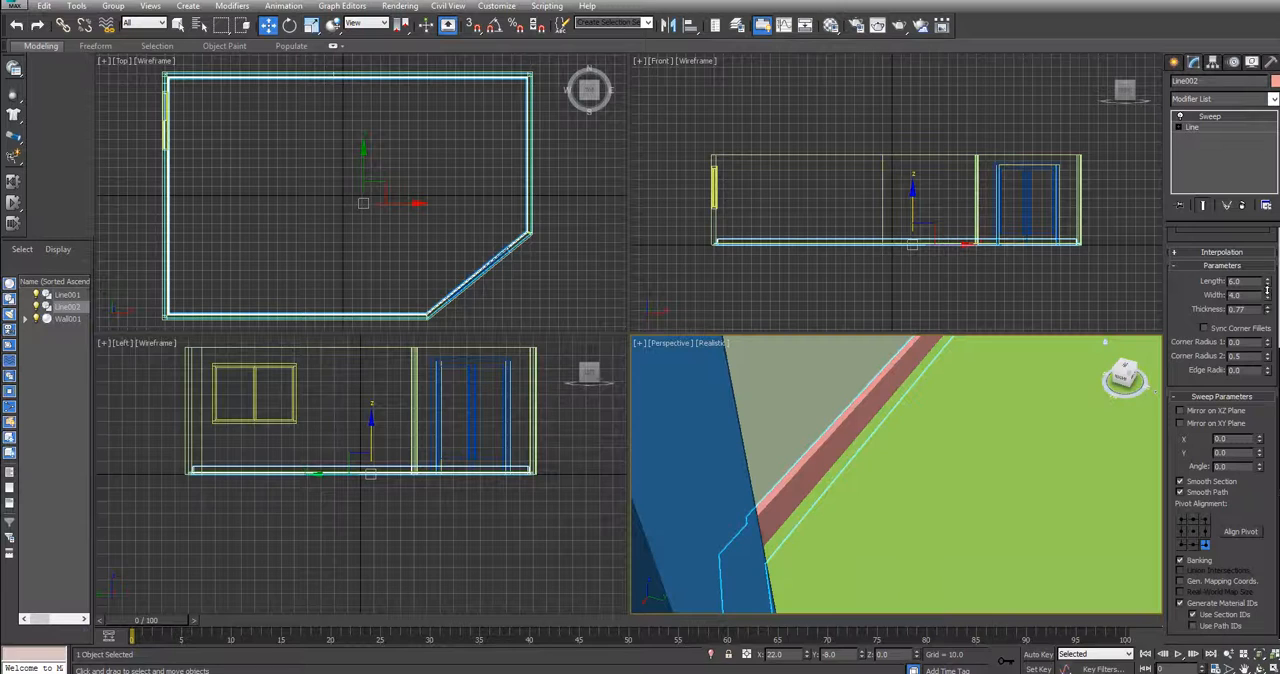
{"action": "middle_click_drag", "start_coordinate": [846, 480], "coordinate": [826, 451]}
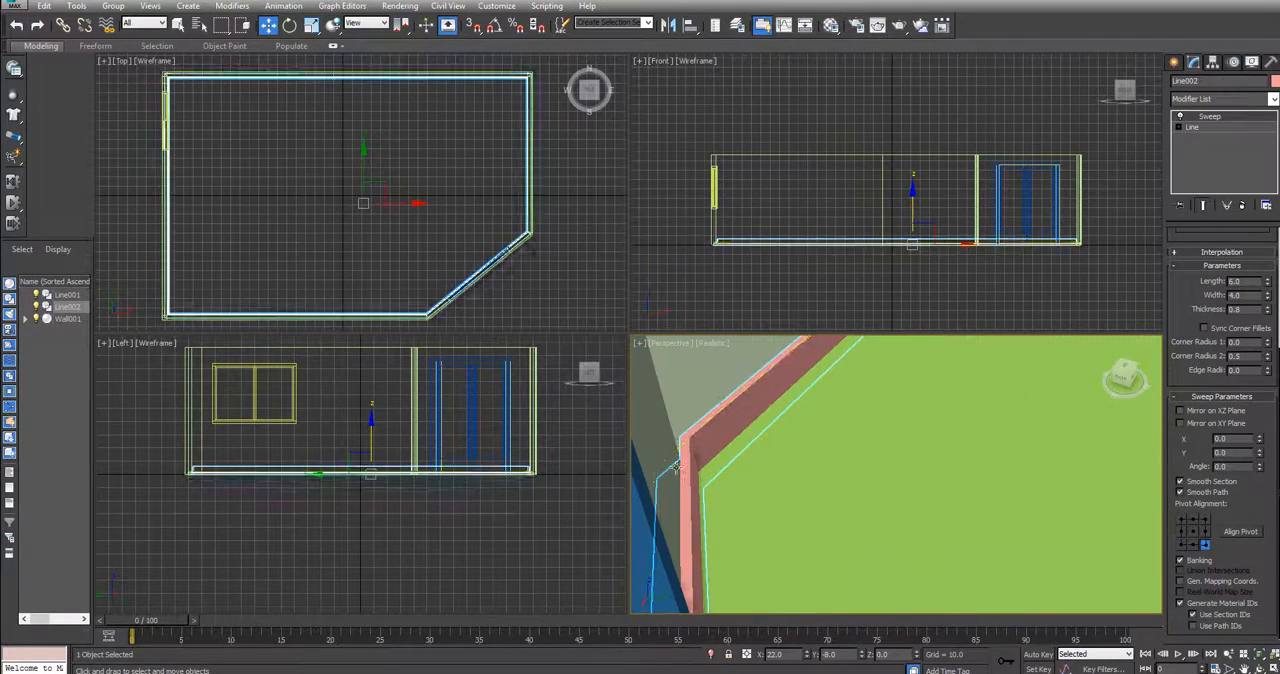
Review the thickened trim around the walls and door, and select the room's green floor
{"action": "mouse_move", "coordinate": [1125, 377]}
{"action": "left_mouse_down"}
{"action": "mouse_move", "coordinate": [1084, 374]}
{"action": "mouse_move", "coordinate": [1124, 379]}
{"action": "left_mouse_up"}
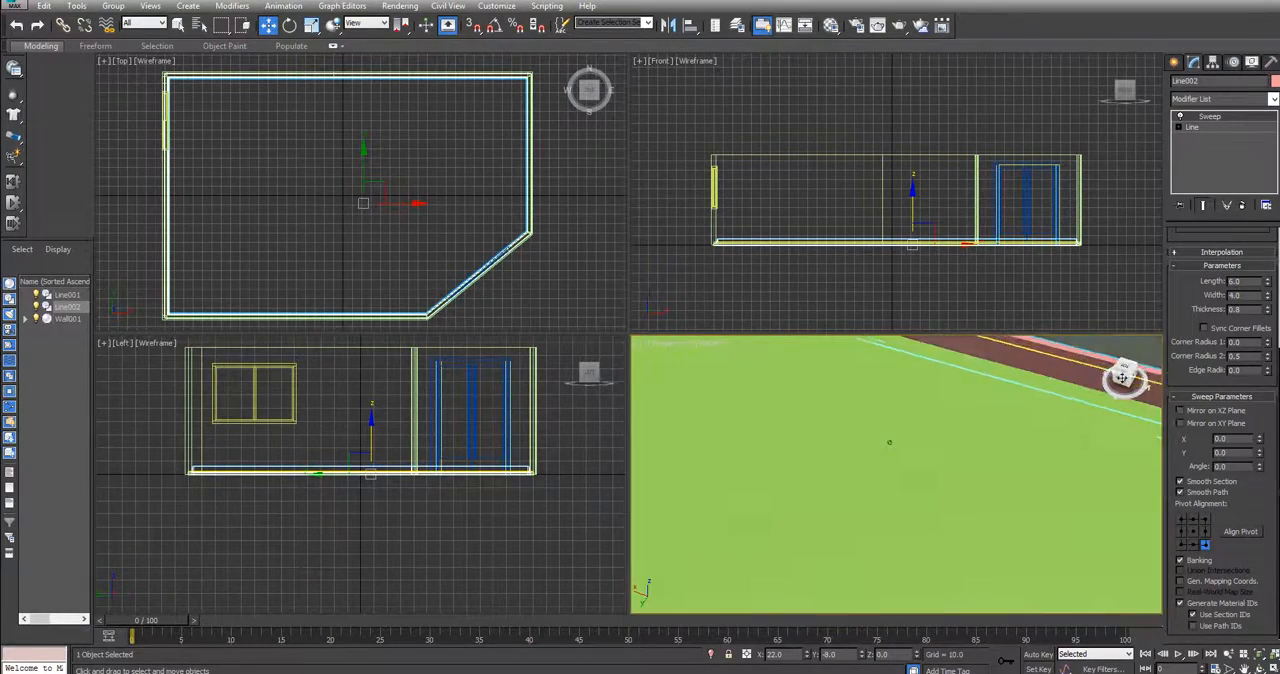
{"action": "middle_click_drag", "start_coordinate": [946, 439], "coordinate": [880, 433]}
{"action": "scroll", "coordinate": [1001, 438], "scroll_direction": "down", "scroll_amount": 5}
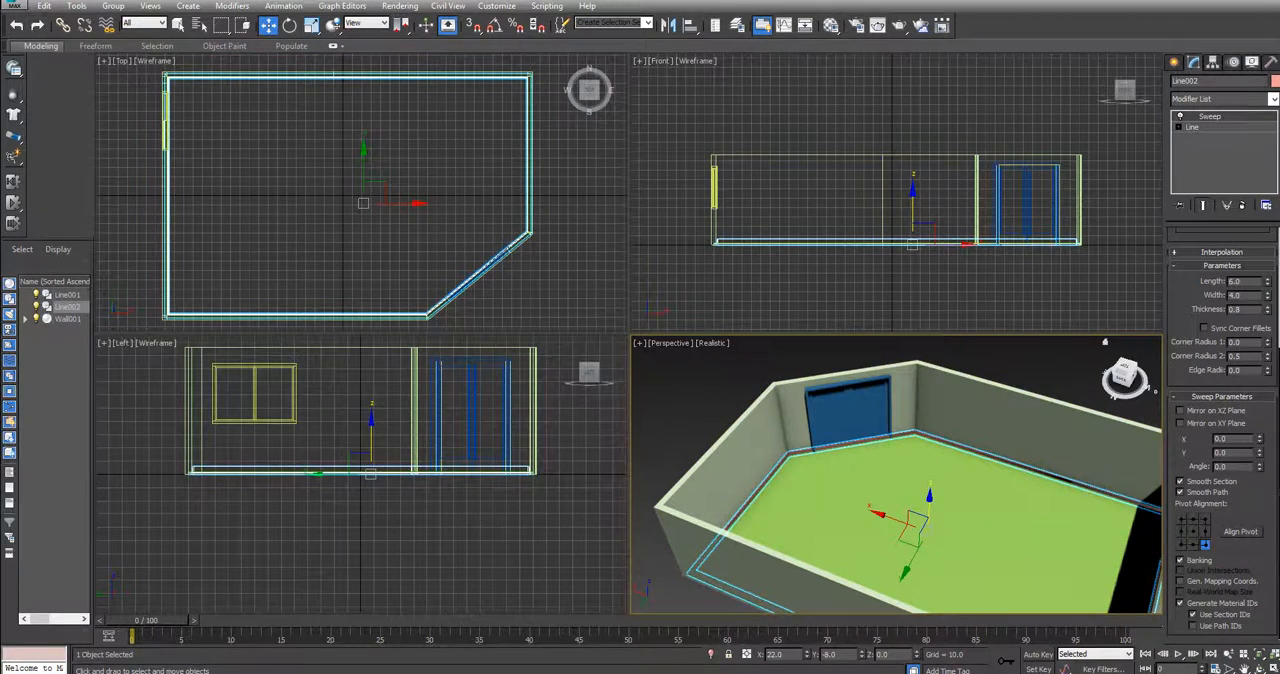
{"action": "left_click", "coordinate": [904, 482]}
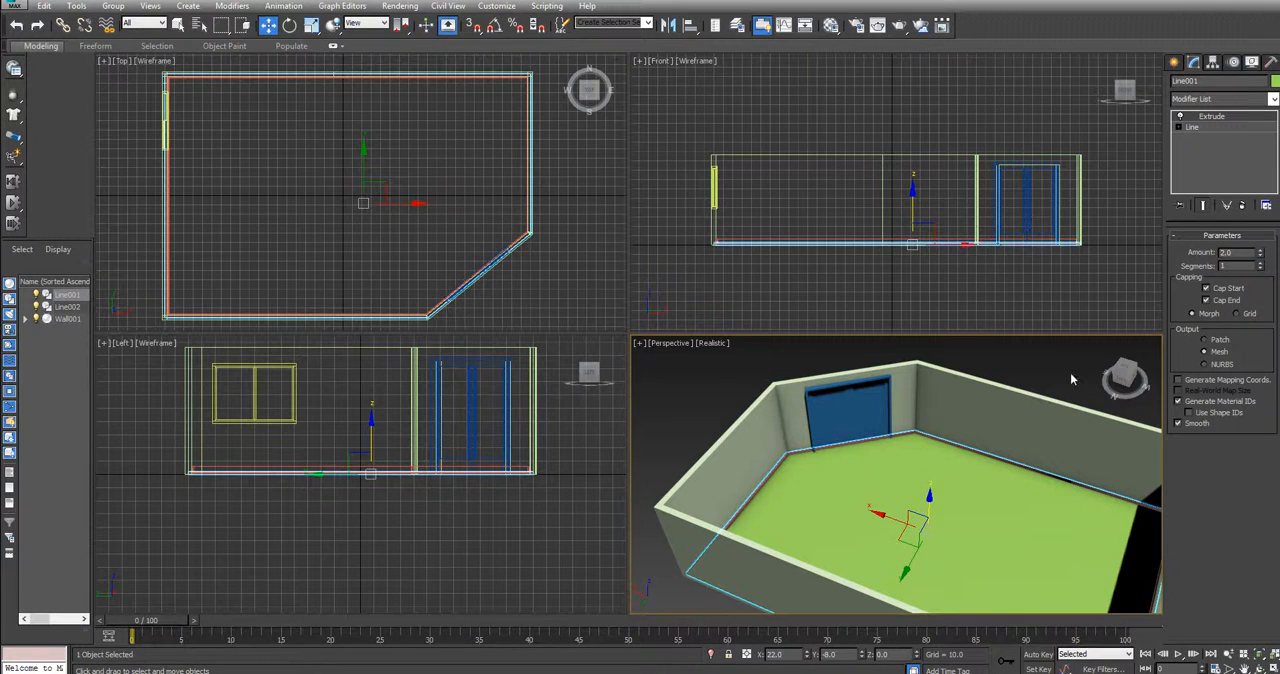
Hide the room's floor and examine from inside how the trim crosses the base of the door
{"action": "right_click", "coordinate": [966, 506]}
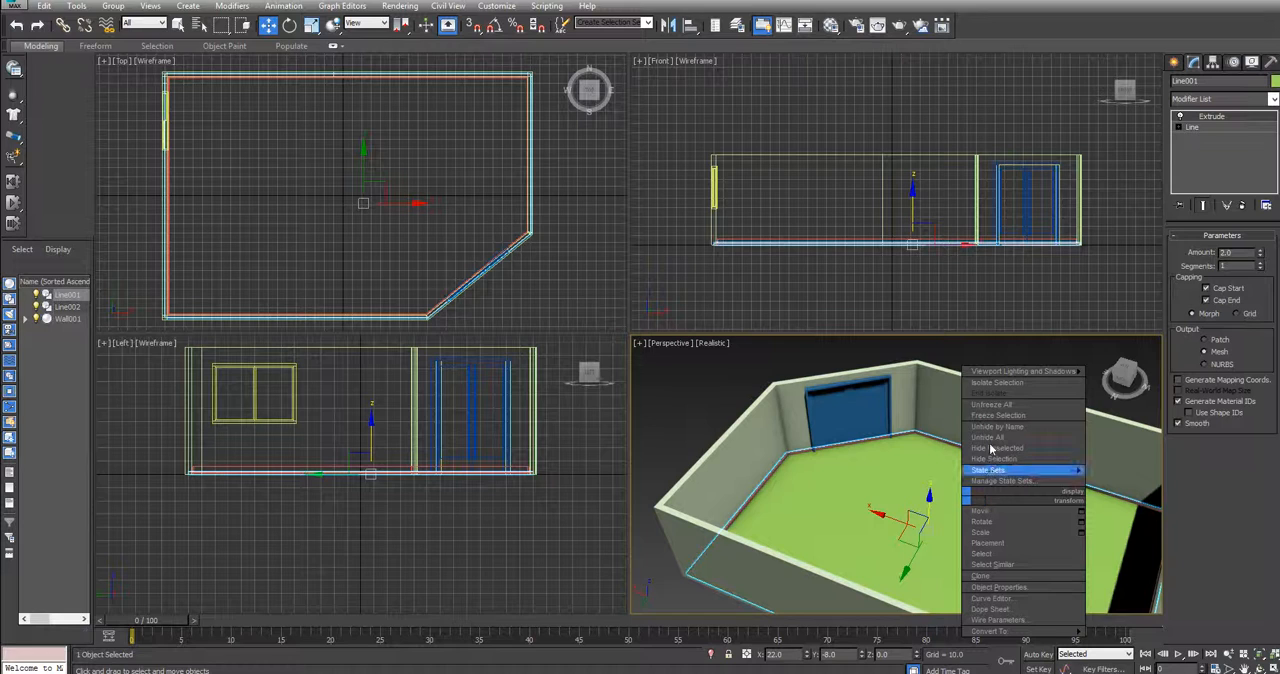
{"action": "left_click", "coordinate": [990, 460]}
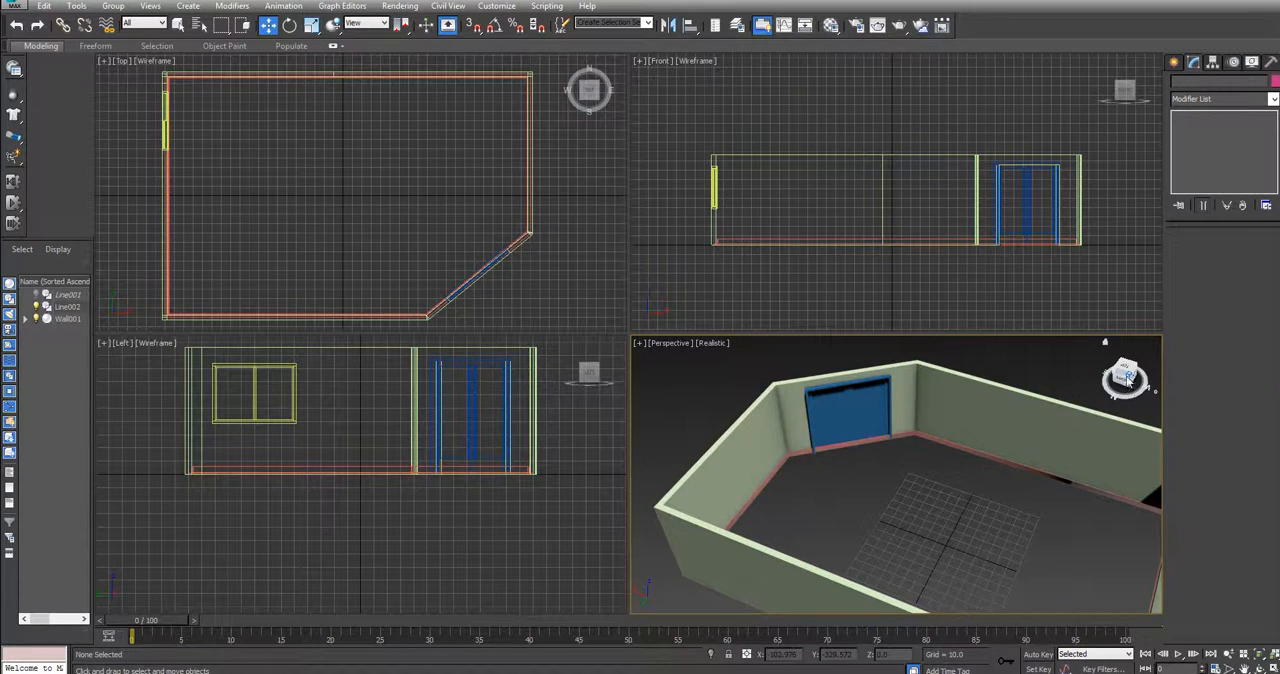
{"action": "left_click_drag", "start_coordinate": [1128, 378], "coordinate": [1098, 392]}
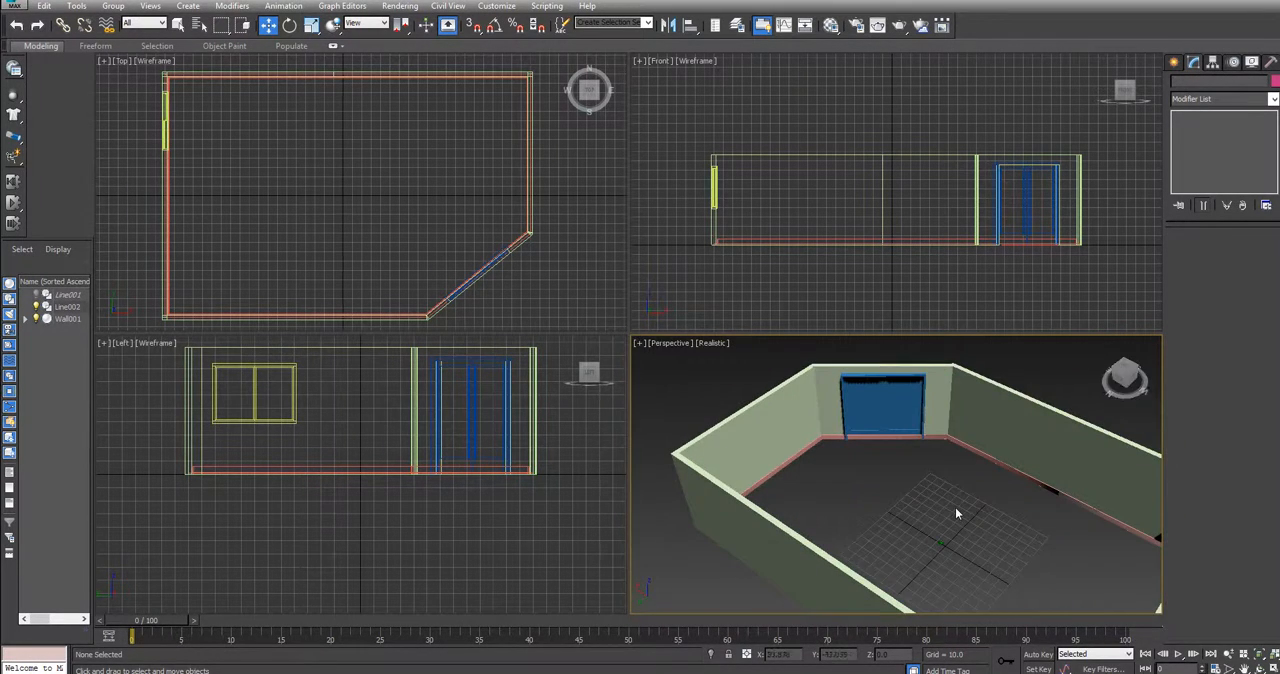
{"action": "scroll", "coordinate": [955, 512], "scroll_direction": "up", "scroll_amount": 5}
{"action": "middle_click_drag", "start_coordinate": [889, 446], "coordinate": [880, 539]}
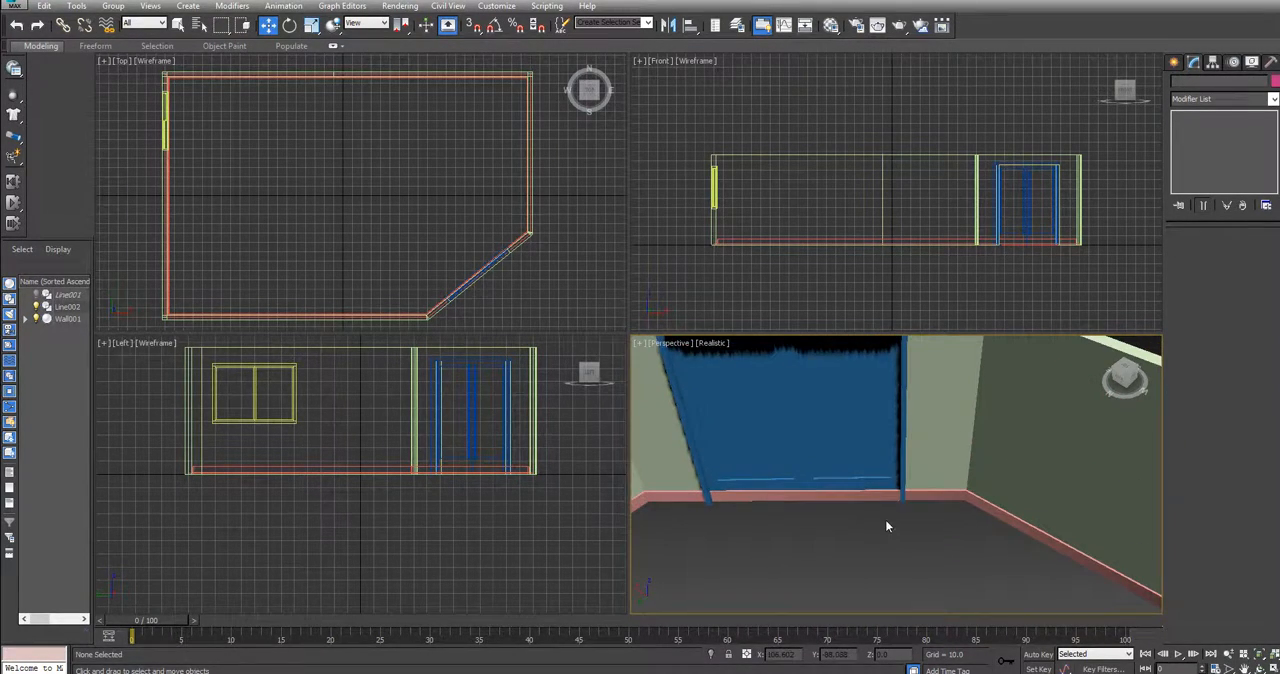
{"action": "middle_click_drag", "start_coordinate": [929, 414], "coordinate": [1036, 534]}
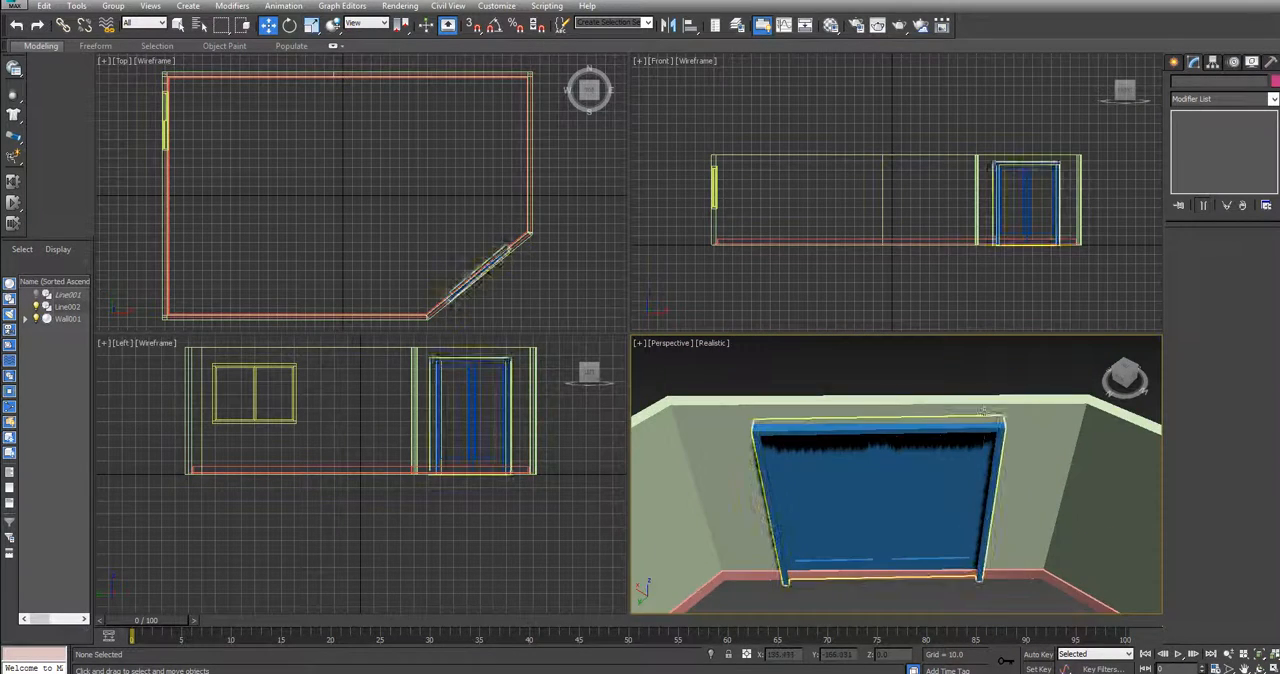
{"action": "left_click_drag", "start_coordinate": [1128, 381], "coordinate": [1127, 373]}
{"action": "left_click_drag", "start_coordinate": [1120, 424], "coordinate": [1121, 394]}
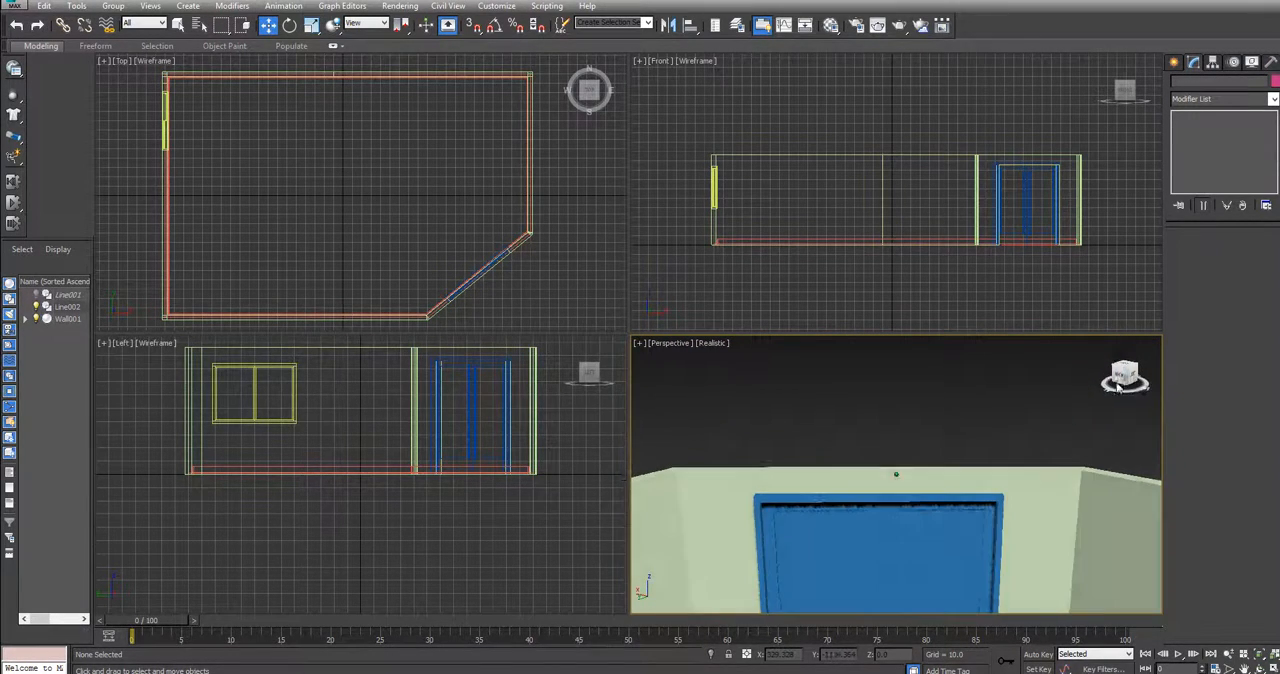
{"action": "middle_click_drag", "start_coordinate": [1044, 474], "coordinate": [1027, 401]}
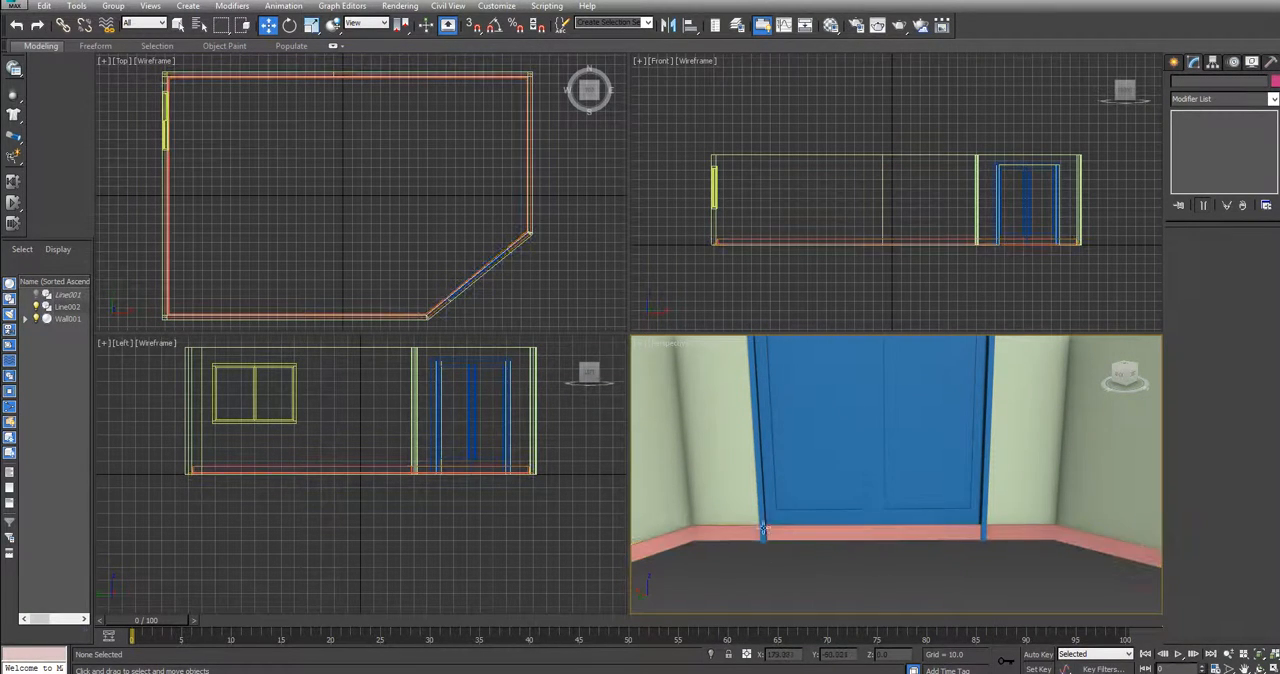
Select the baseboard trim and collapse its entire modifier stack with Collapse All
{"action": "right_click", "coordinate": [1020, 531]}
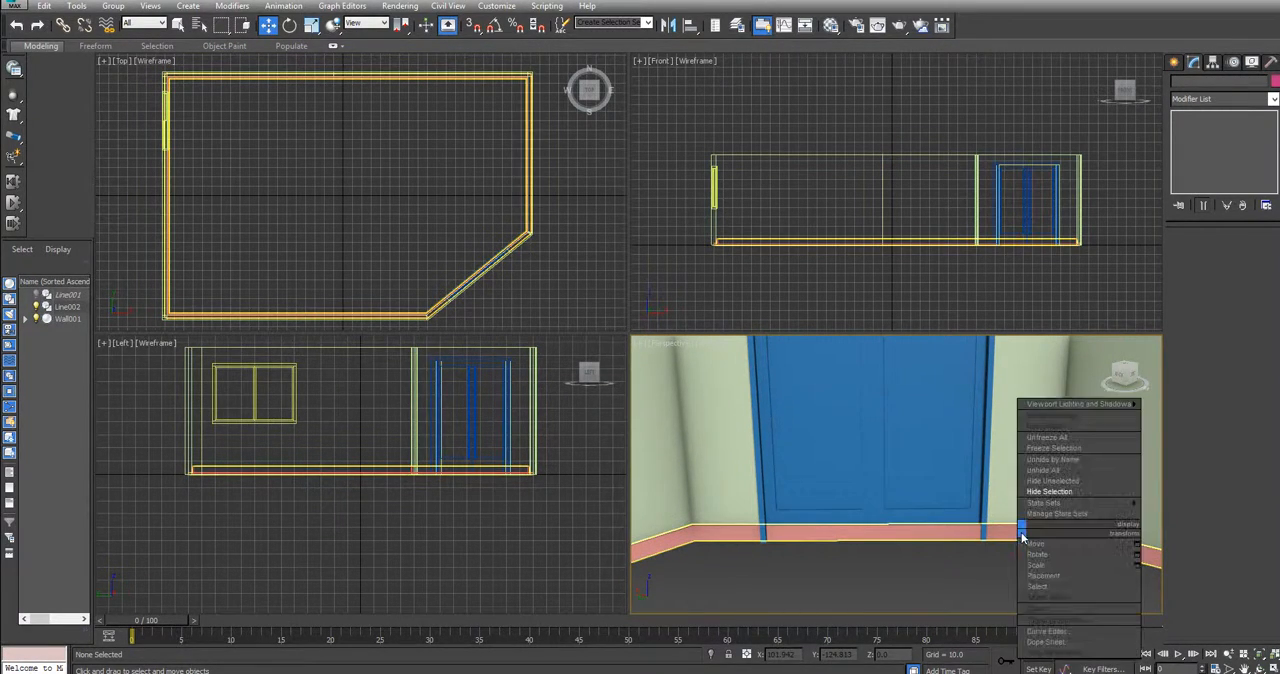
{"action": "left_click", "coordinate": [1021, 537]}
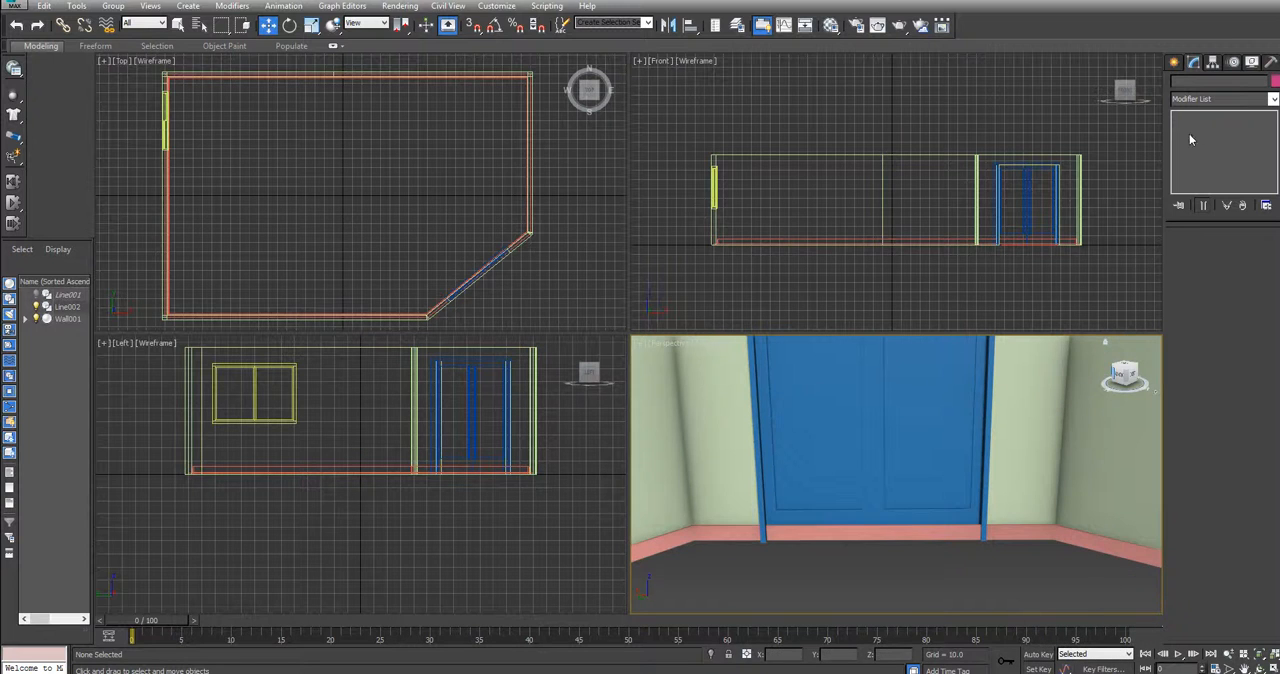
{"action": "left_click", "coordinate": [1032, 541]}
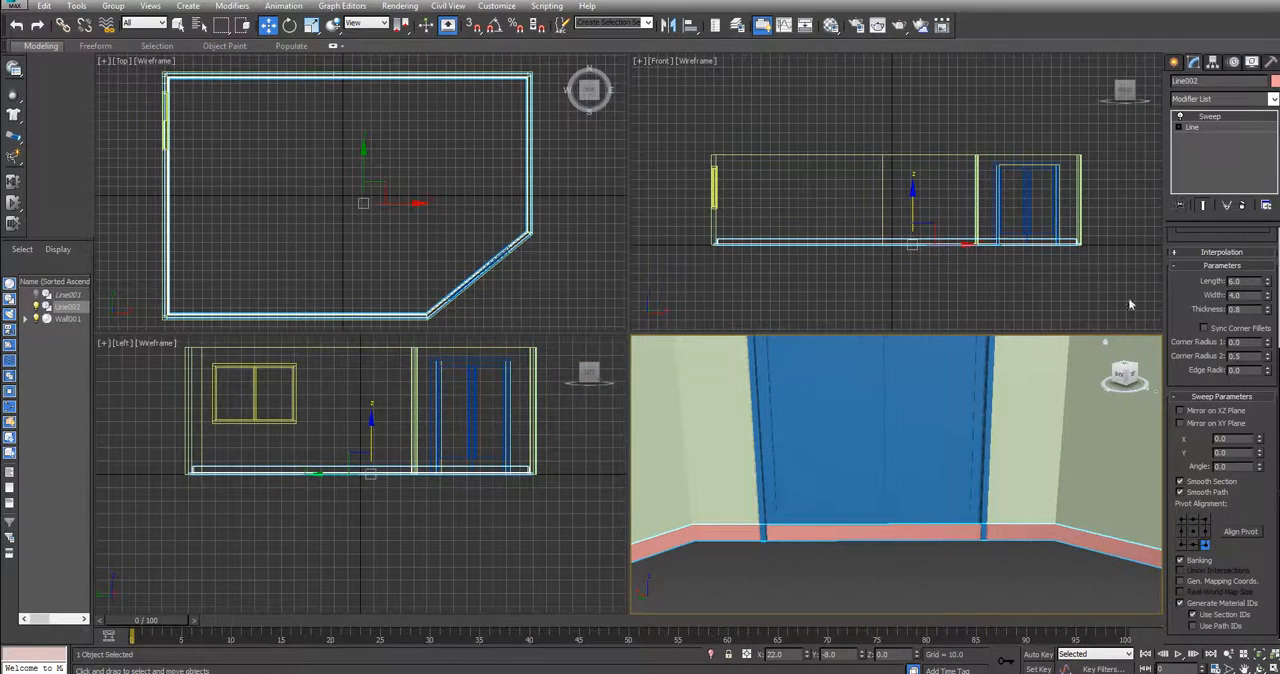
{"action": "right_click", "coordinate": [1195, 128]}
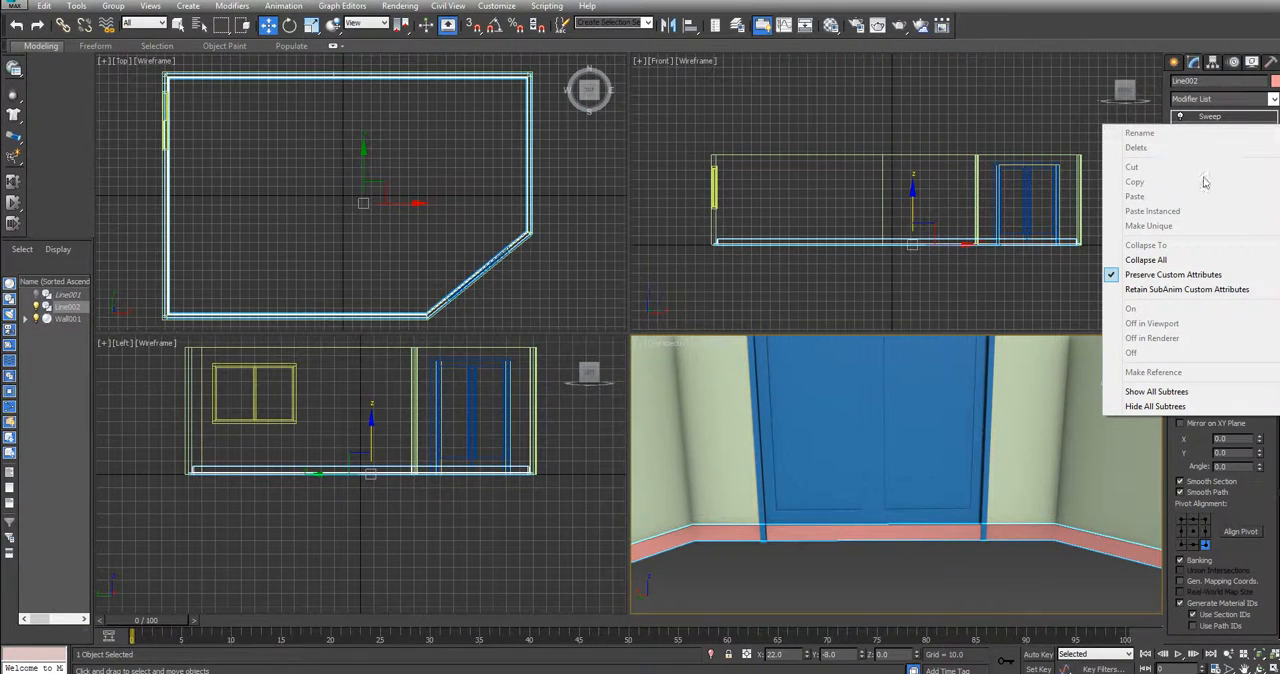
{"action": "left_click", "coordinate": [1188, 262]}
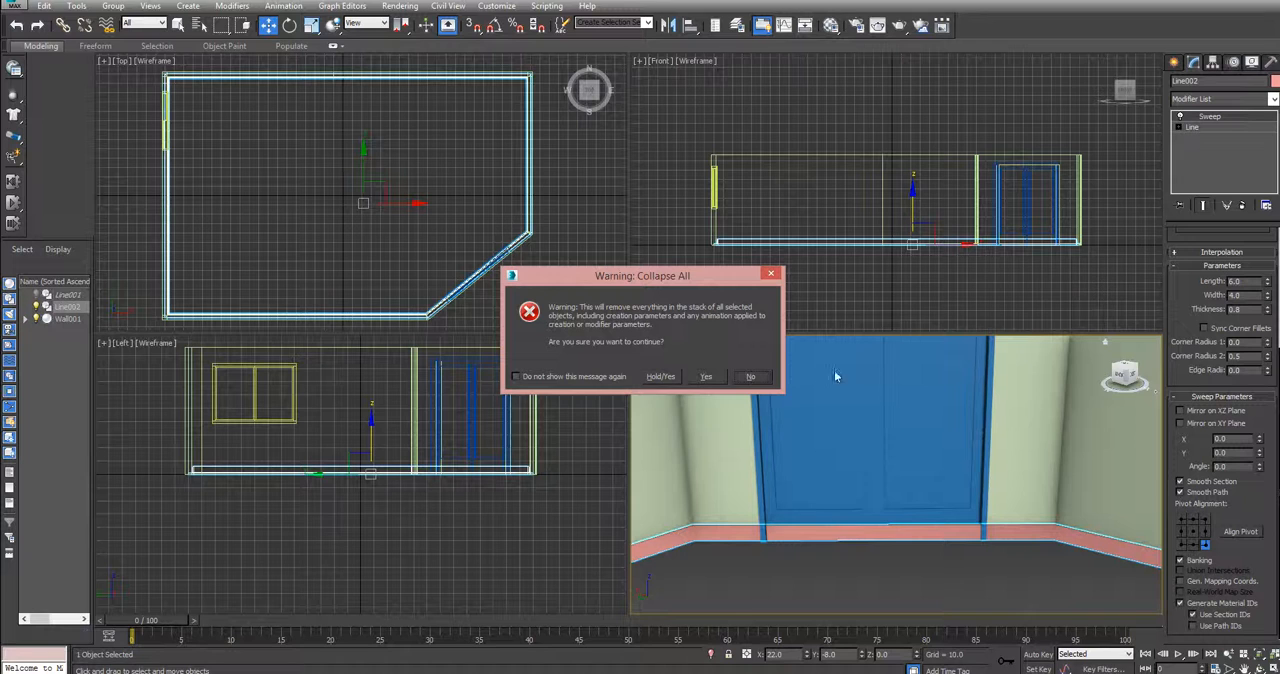
{"action": "left_click", "coordinate": [706, 377]}
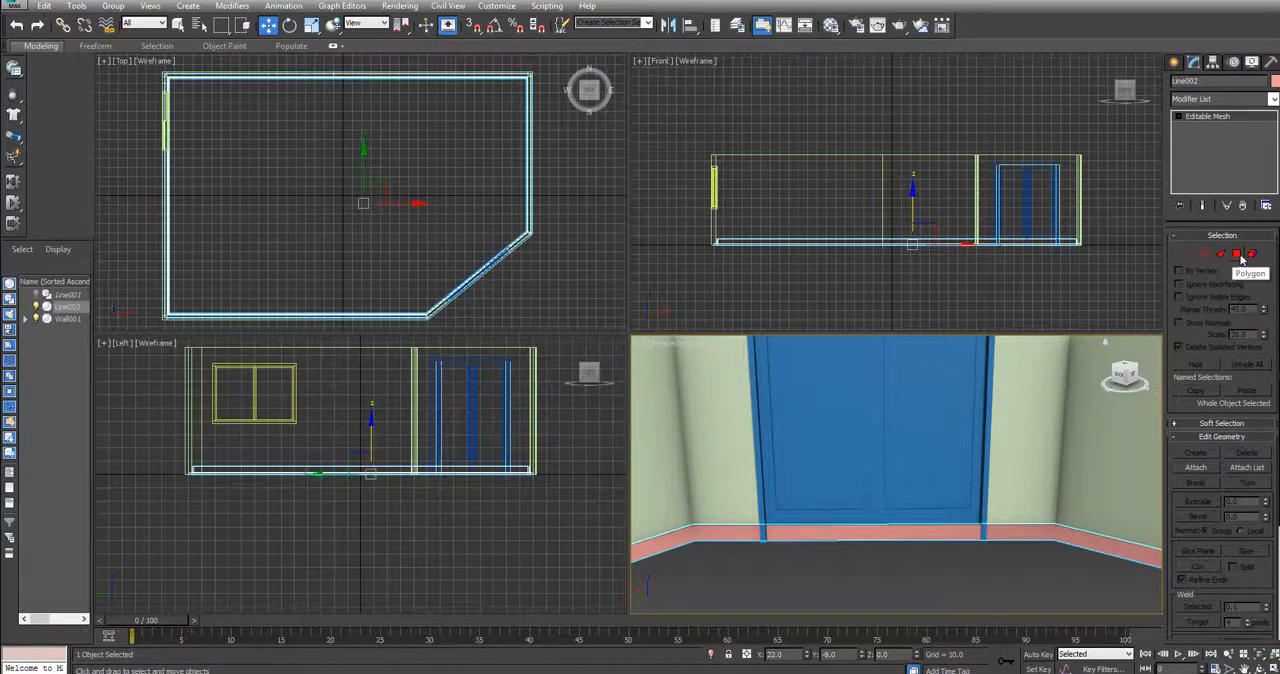
Try the trim mesh's edge, polygon and element levels, select all its faces, and convert the trim to Editable Poly
{"action": "left_click", "coordinate": [1204, 253]}
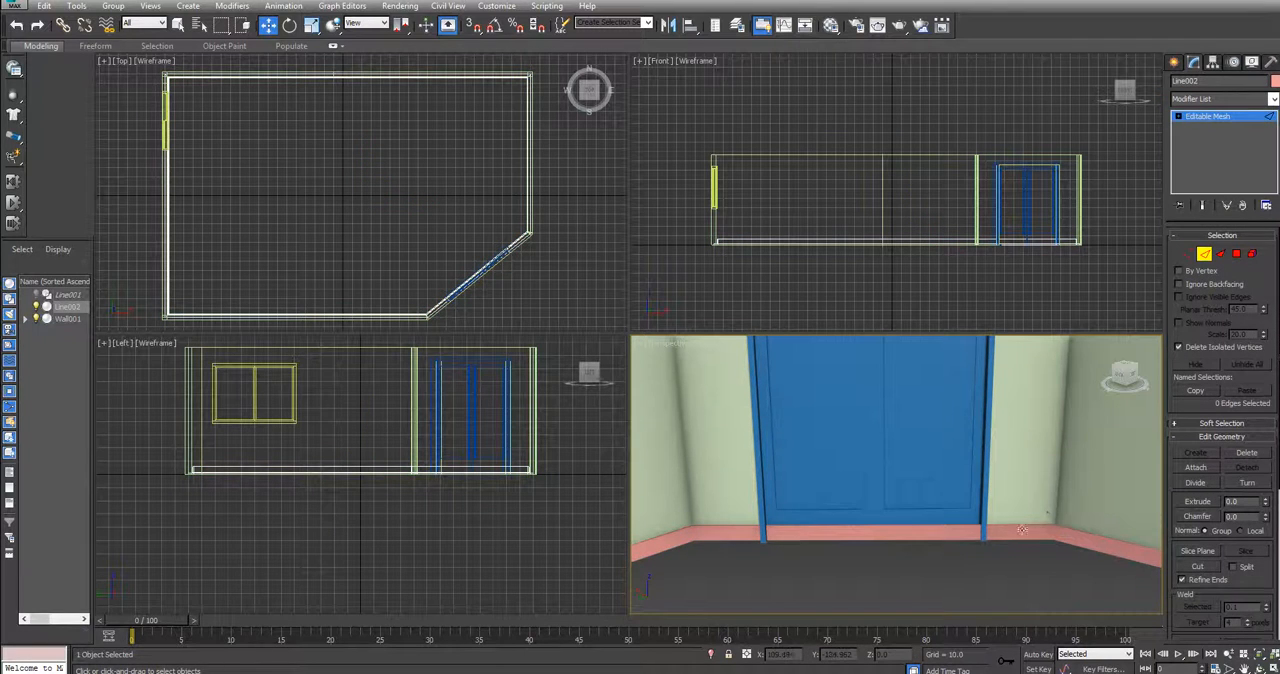
{"action": "key", "text": "ctrl+a"}
{"action": "left_click", "coordinate": [1252, 254]}
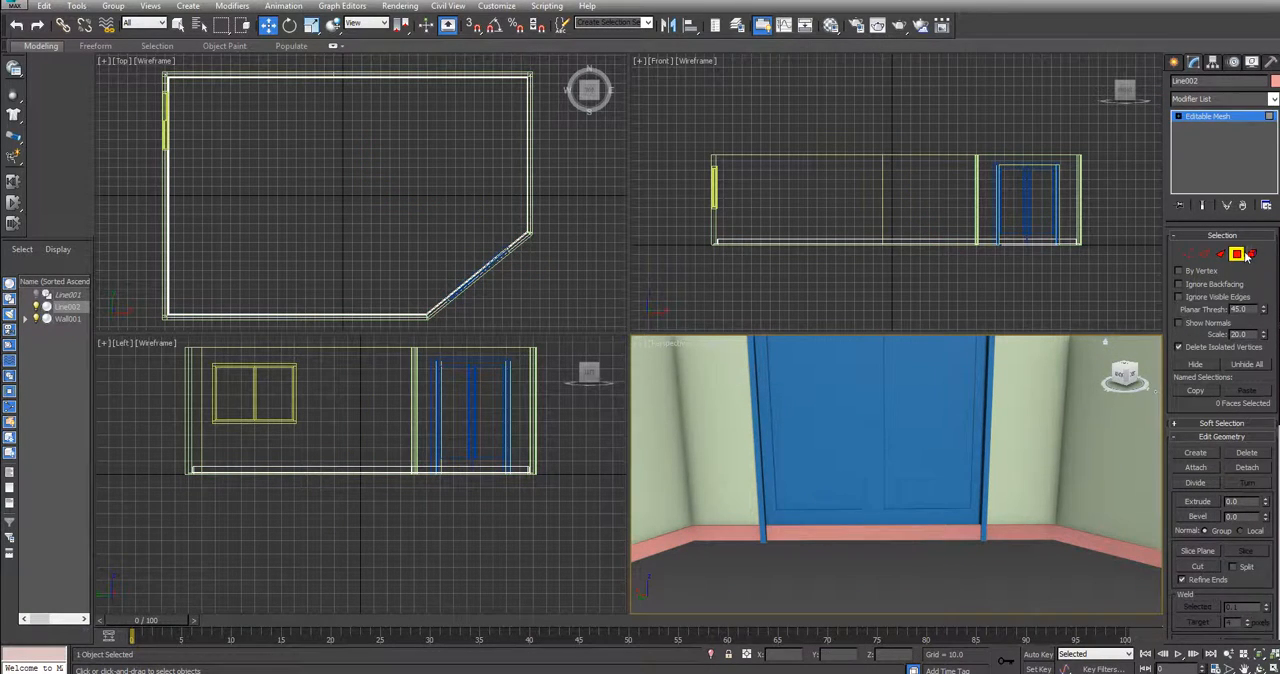
{"action": "key", "text": "ctrl+a"}
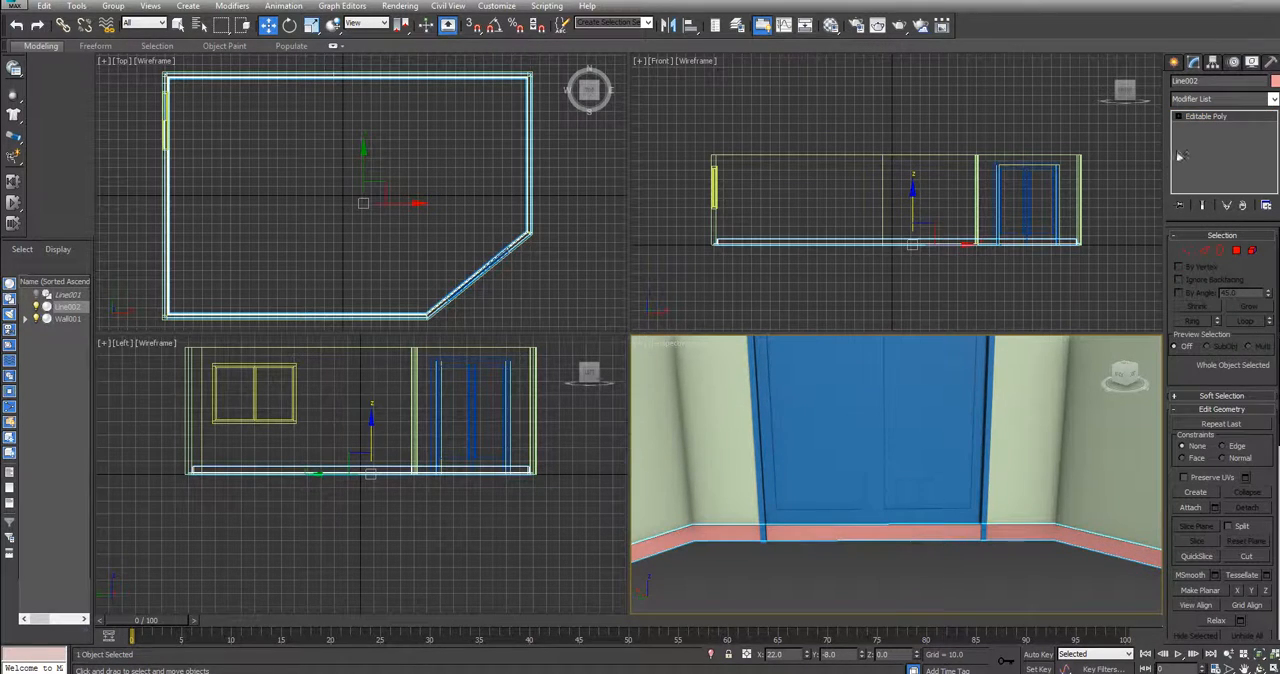
{"action": "right_click", "coordinate": [1208, 120]}
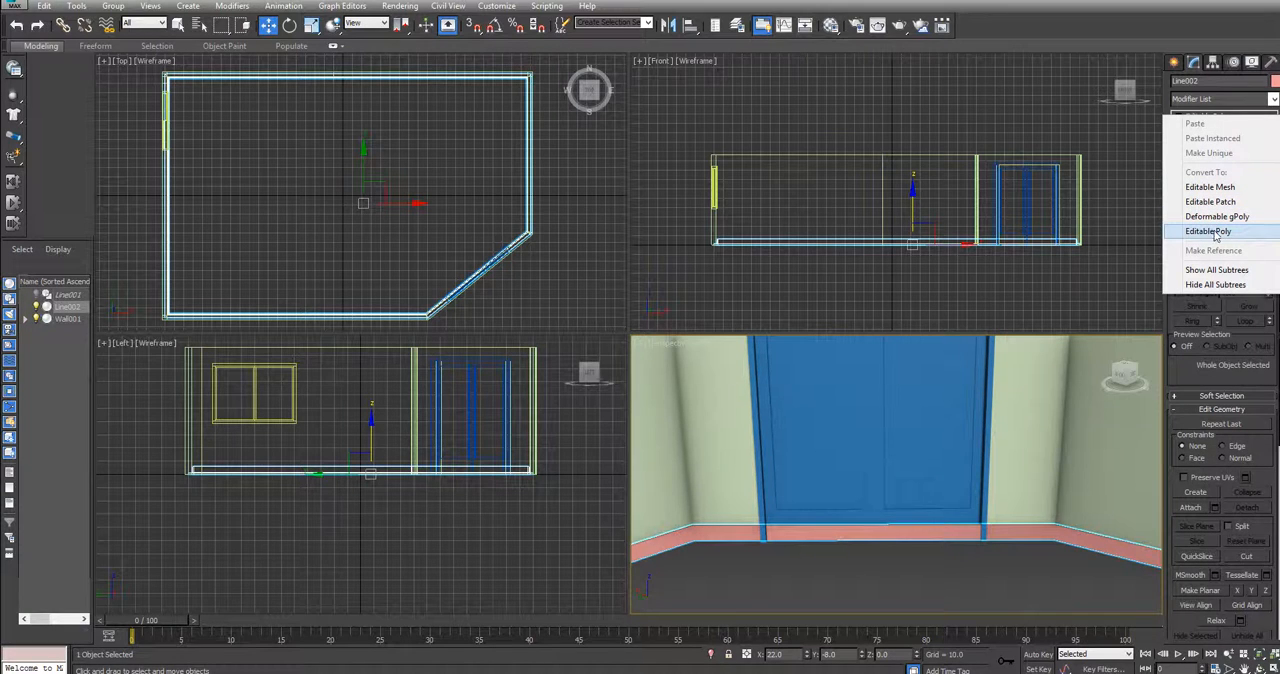
{"action": "left_click", "coordinate": [1208, 231]}
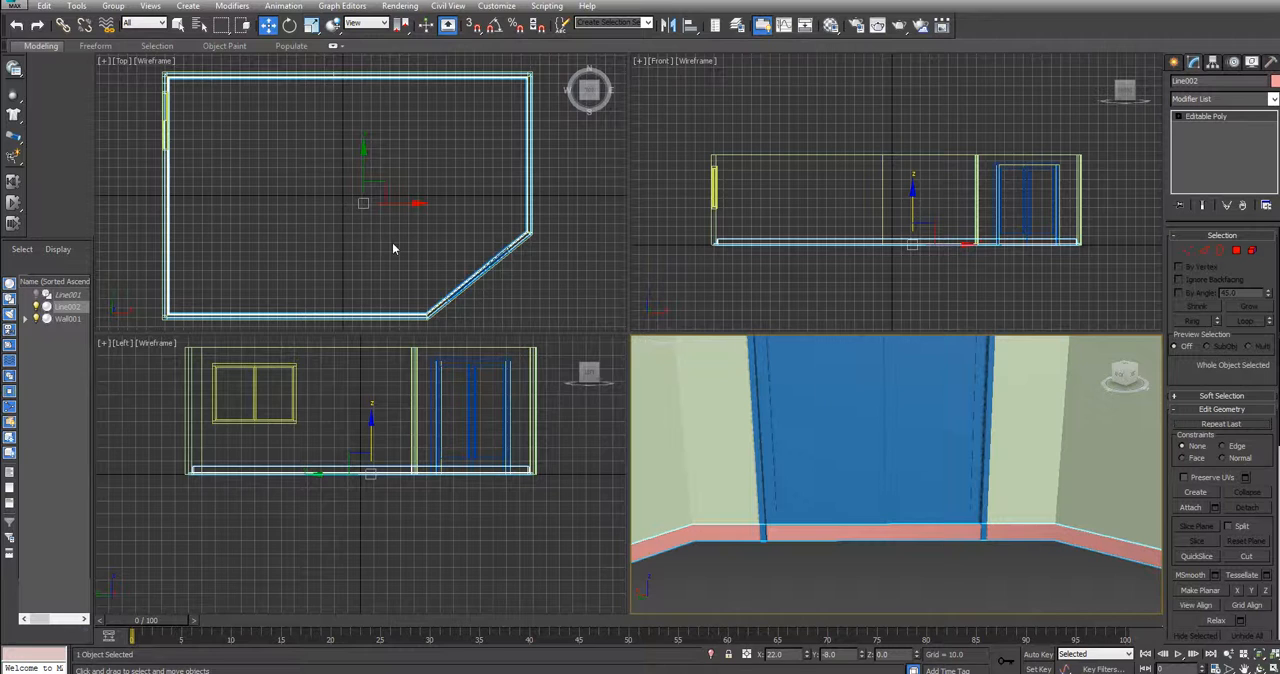
QuickSlice the trim vertically along both jambs of the door frame
{"action": "left_click", "coordinate": [42, 47]}
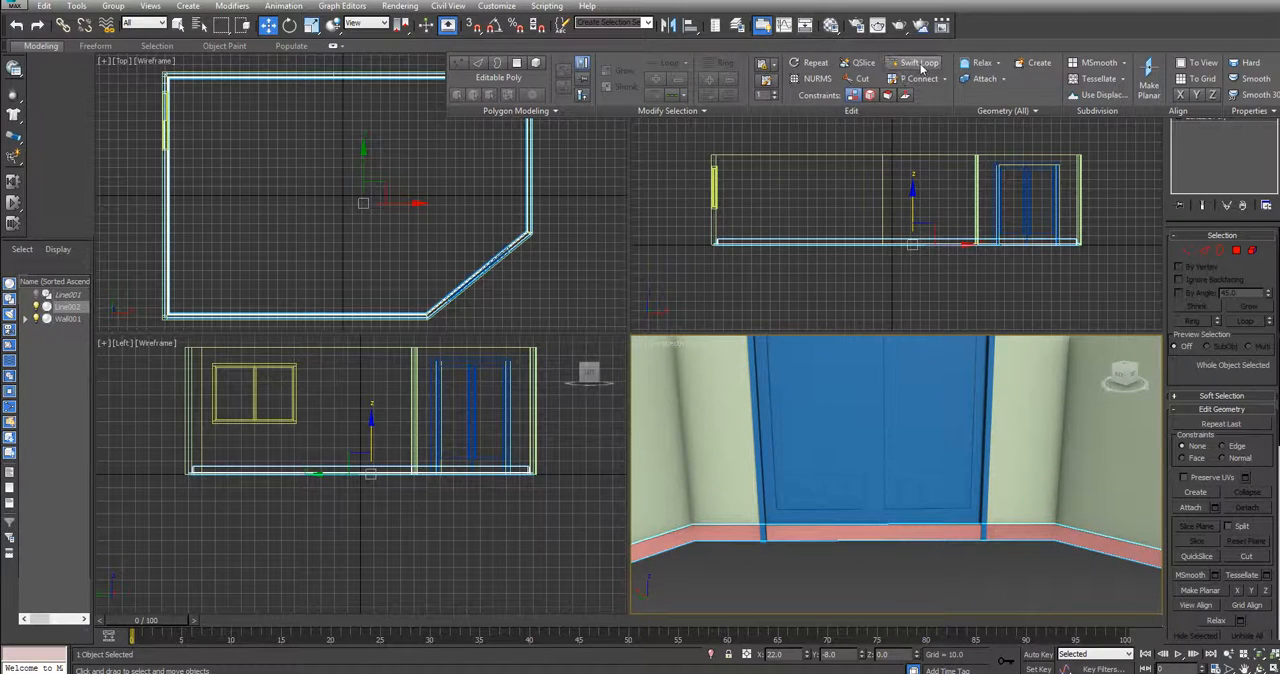
{"action": "left_click", "coordinate": [862, 63]}
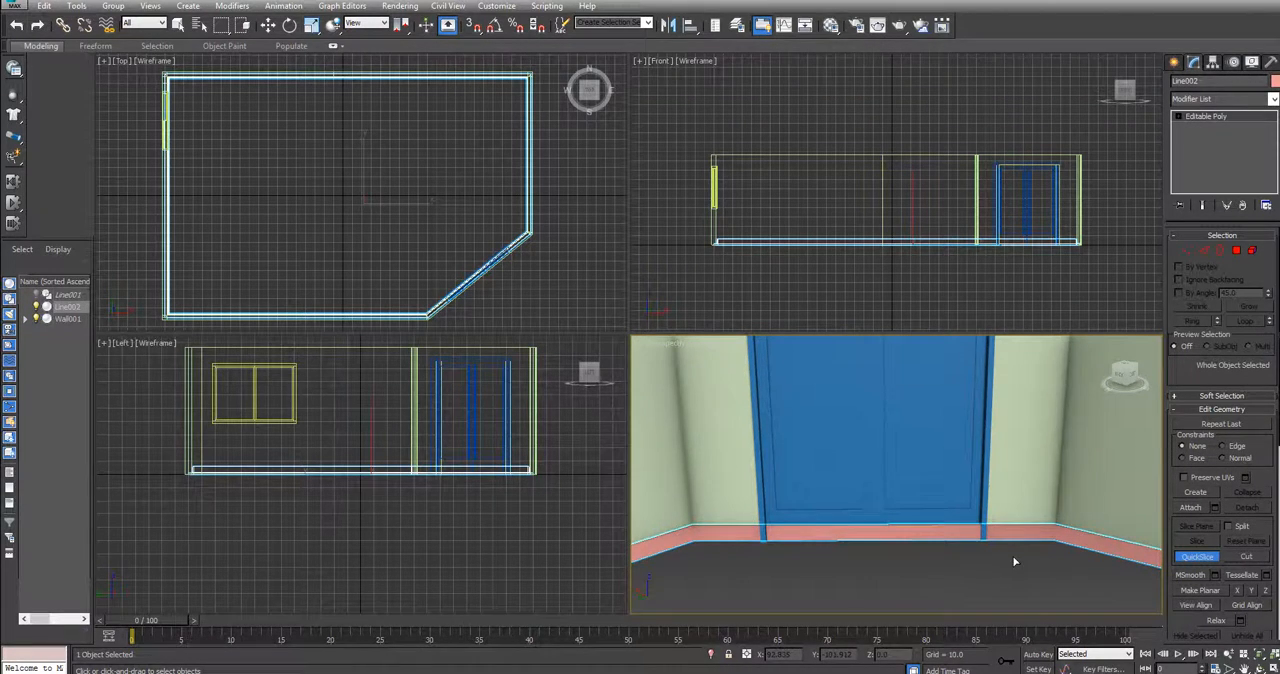
{"action": "middle_click_drag", "start_coordinate": [1014, 562], "coordinate": [982, 470]}
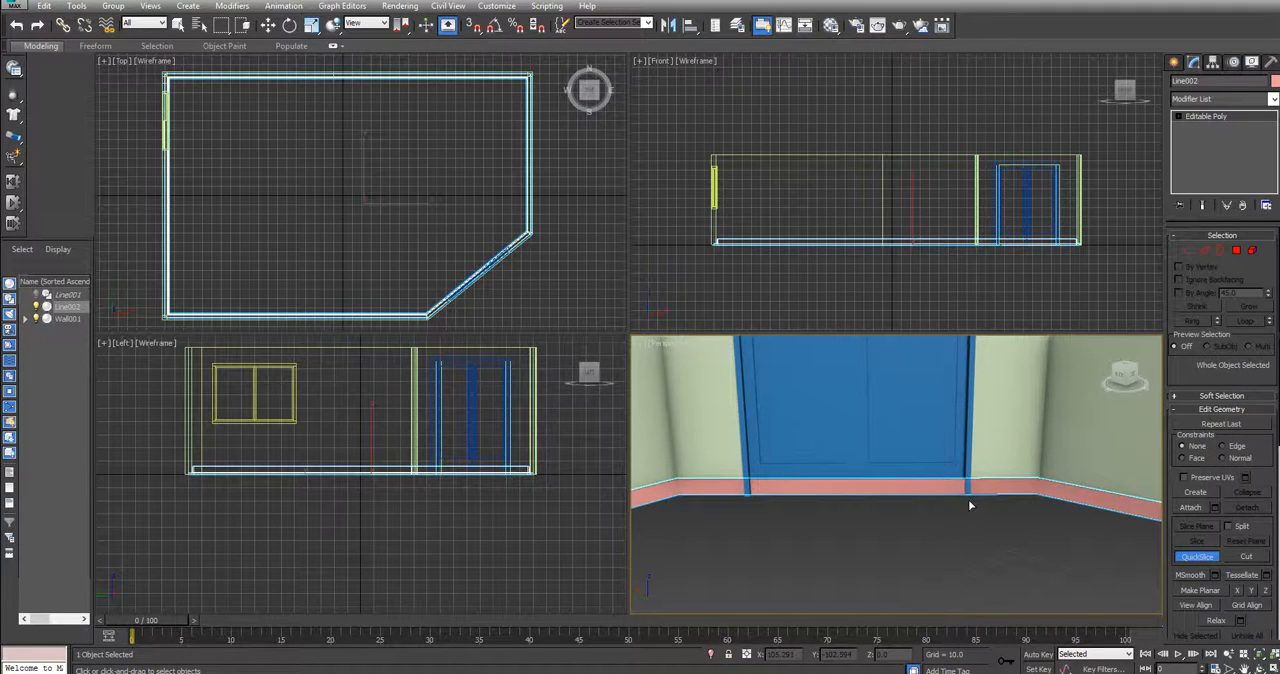
{"action": "scroll", "coordinate": [969, 497], "scroll_direction": "up", "scroll_amount": 3}
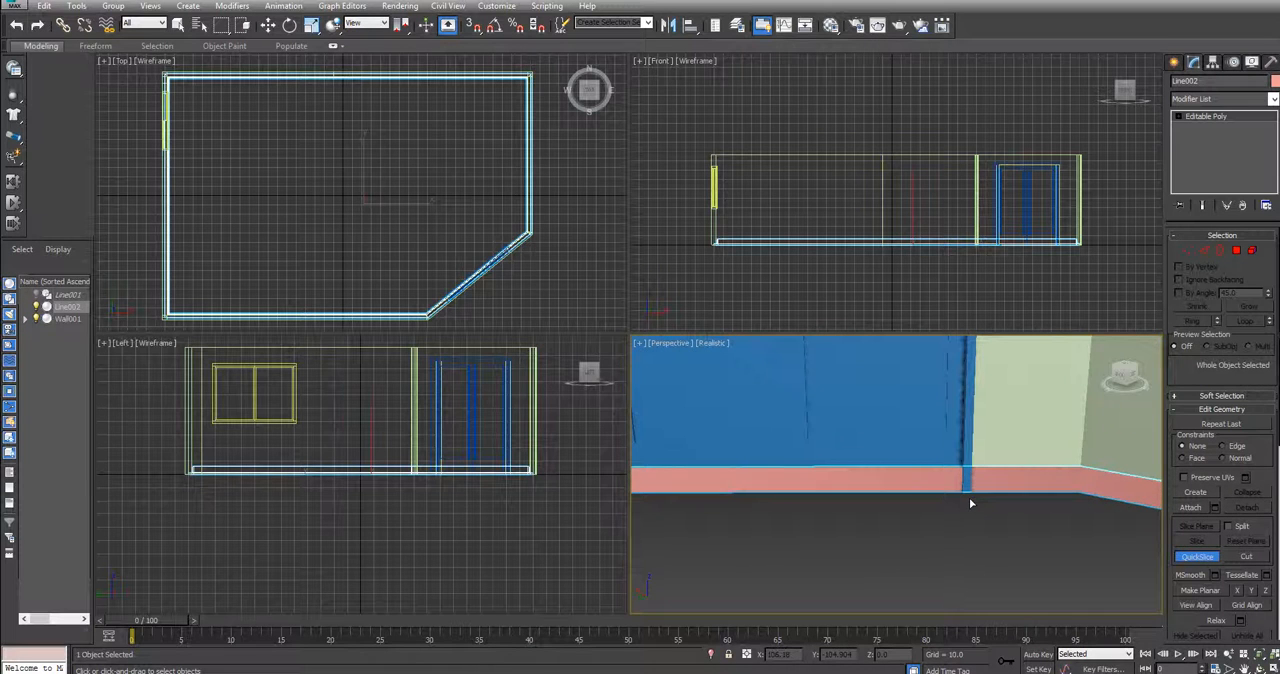
{"action": "middle_click_drag", "start_coordinate": [957, 508], "coordinate": [1066, 537]}
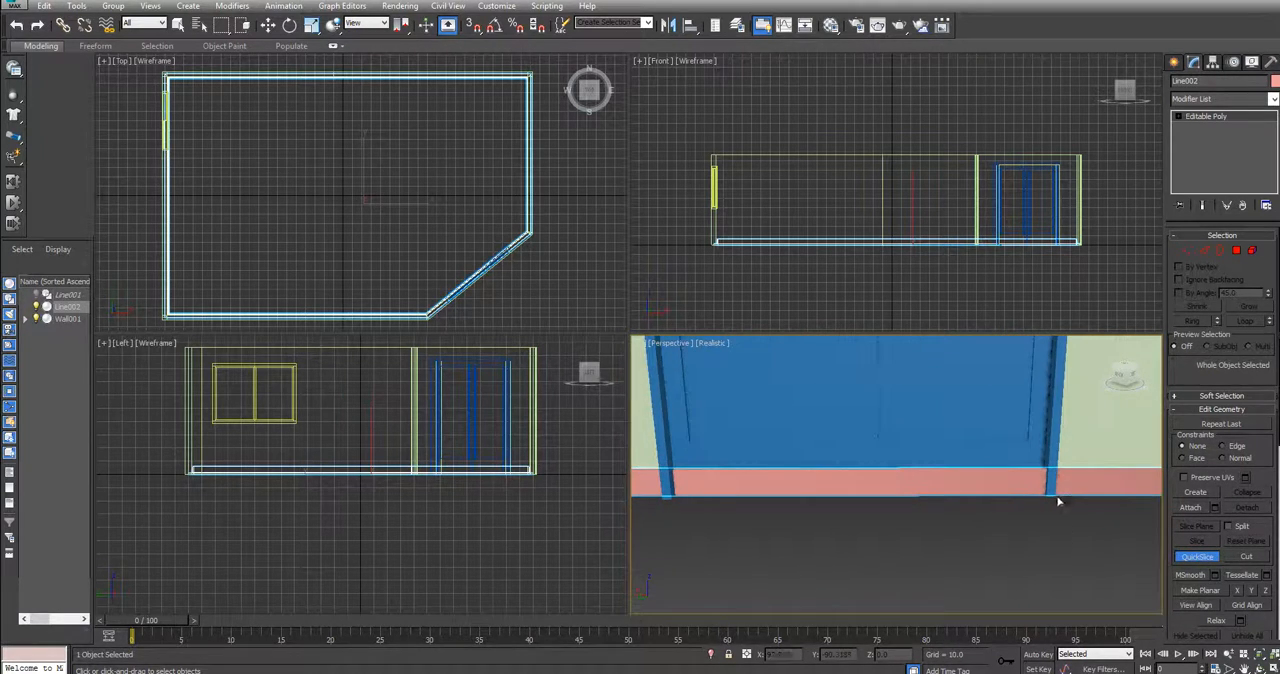
{"action": "left_click", "coordinate": [1050, 502]}
{"action": "left_click", "coordinate": [1056, 445]}
{"action": "left_click", "coordinate": [668, 507]}
{"action": "left_click", "coordinate": [866, 494]}
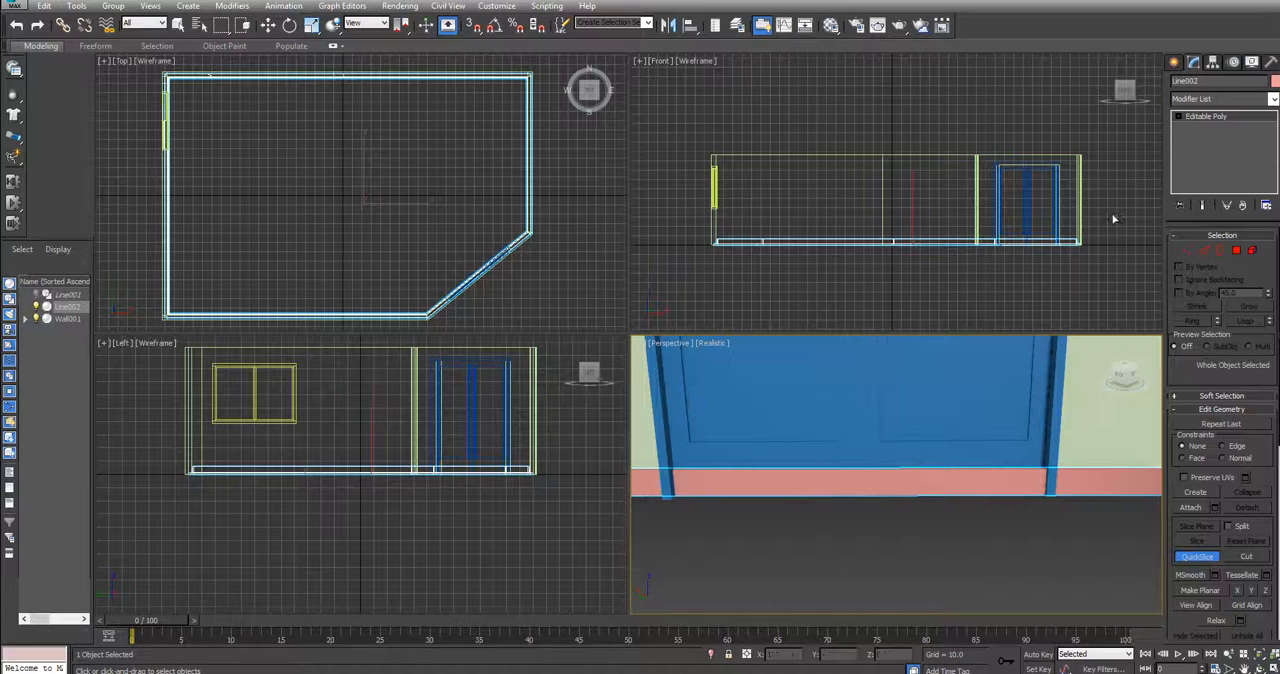
Switch the trim to polygon level and leave QuickSlice by activating the Move tool
{"action": "left_click", "coordinate": [1237, 251]}
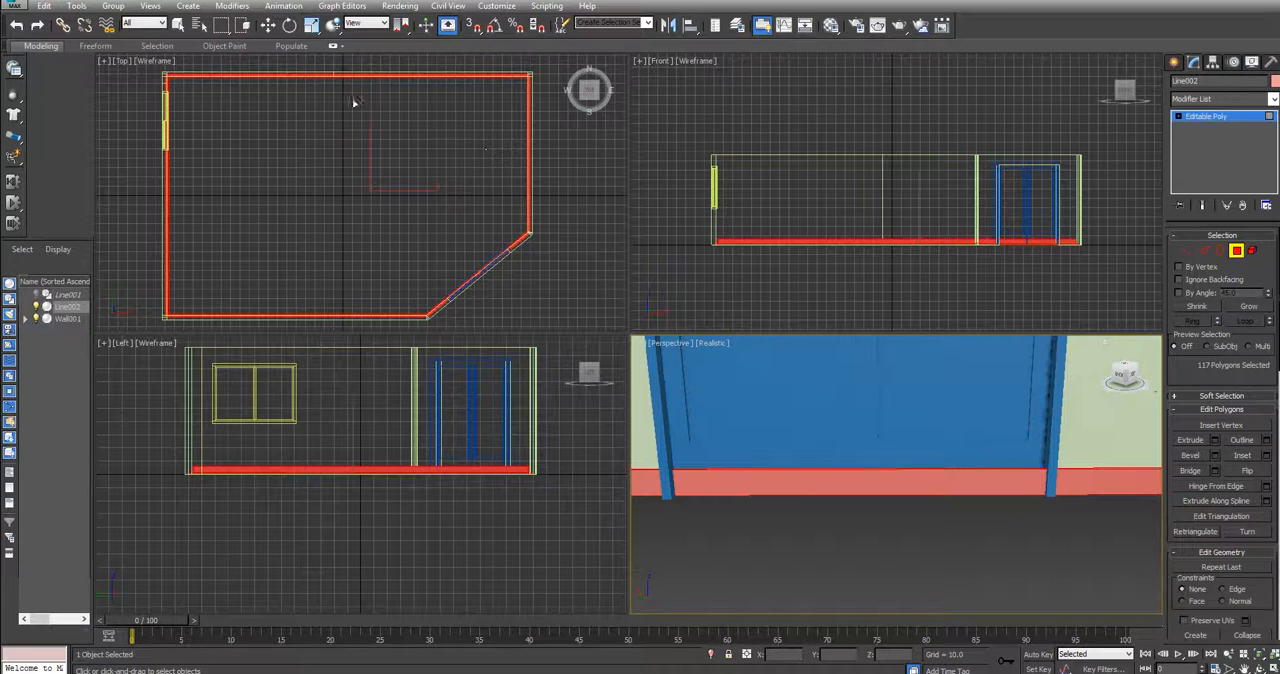
{"action": "left_click", "coordinate": [1237, 252]}
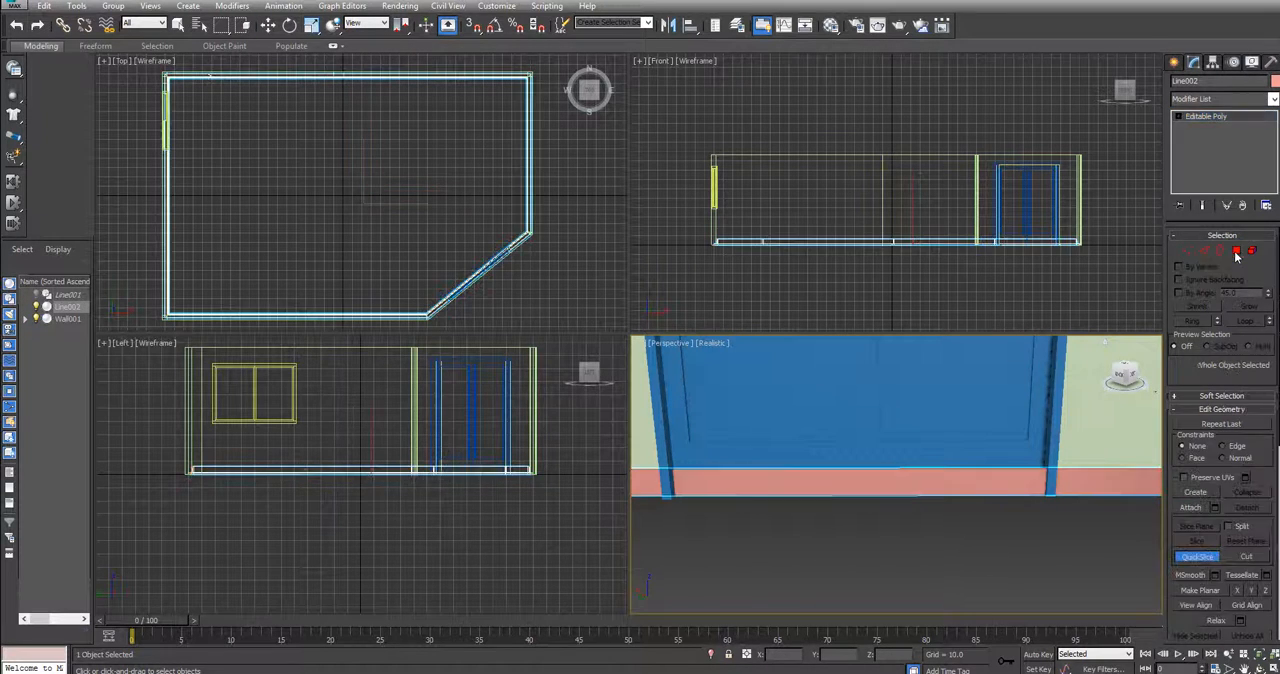
{"action": "left_click", "coordinate": [1237, 252]}
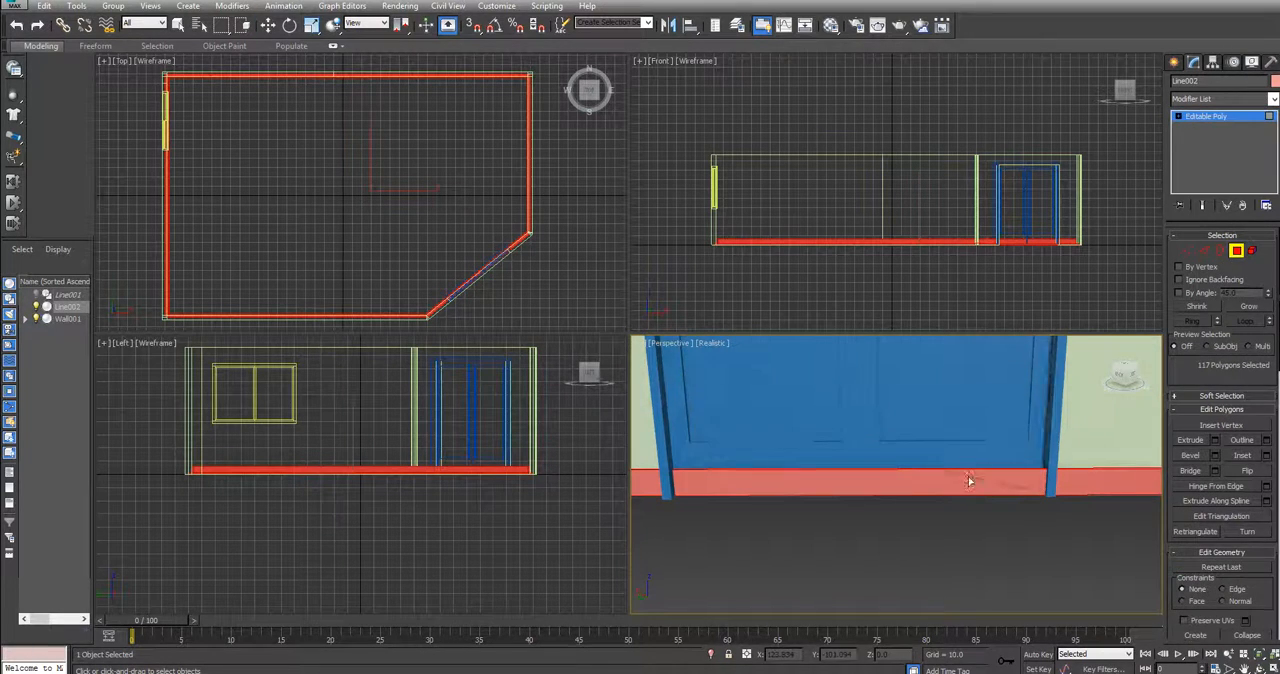
{"action": "left_click_drag", "start_coordinate": [968, 474], "coordinate": [970, 537]}
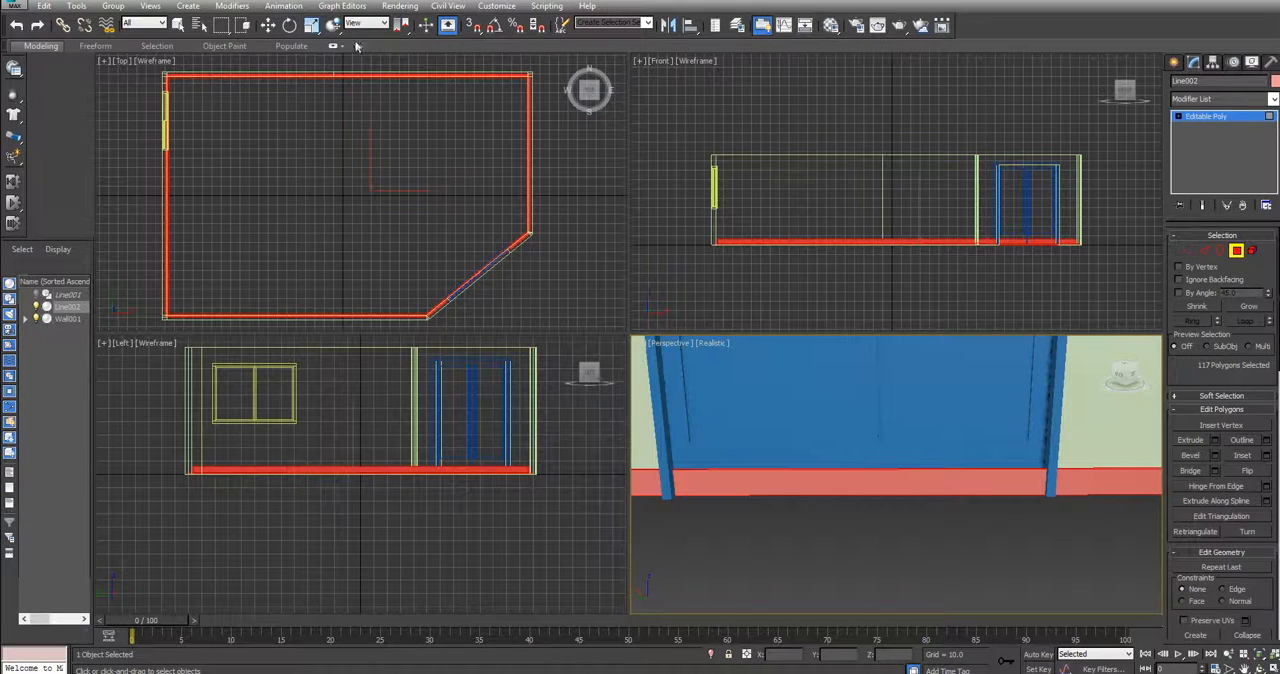
{"action": "left_click", "coordinate": [38, 47]}
{"action": "left_click", "coordinate": [1205, 121]}
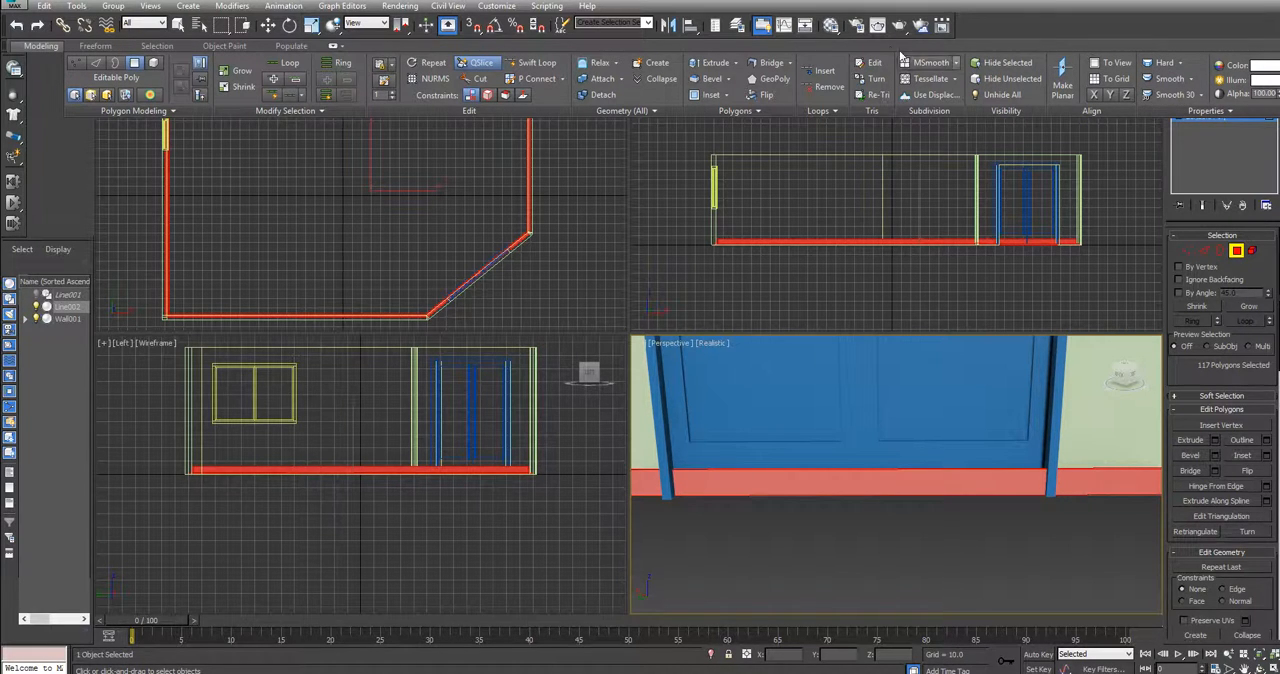
{"action": "left_click", "coordinate": [762, 25]}
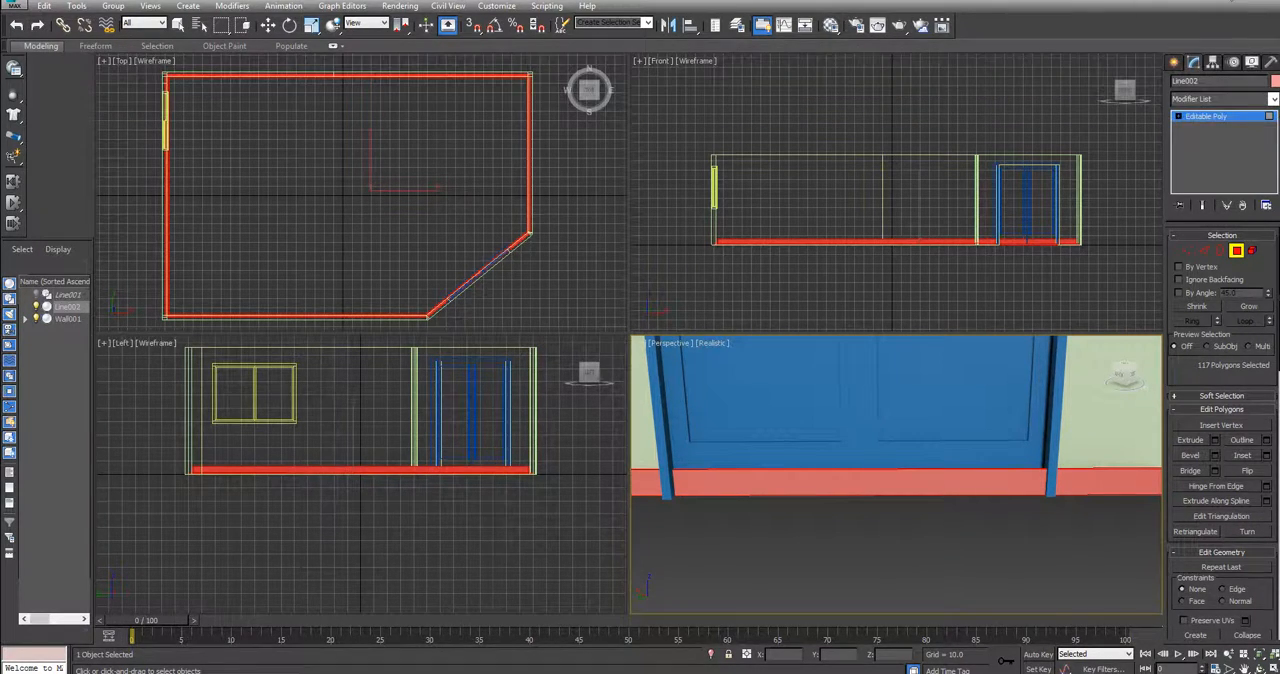
{"action": "key", "text": "w"}
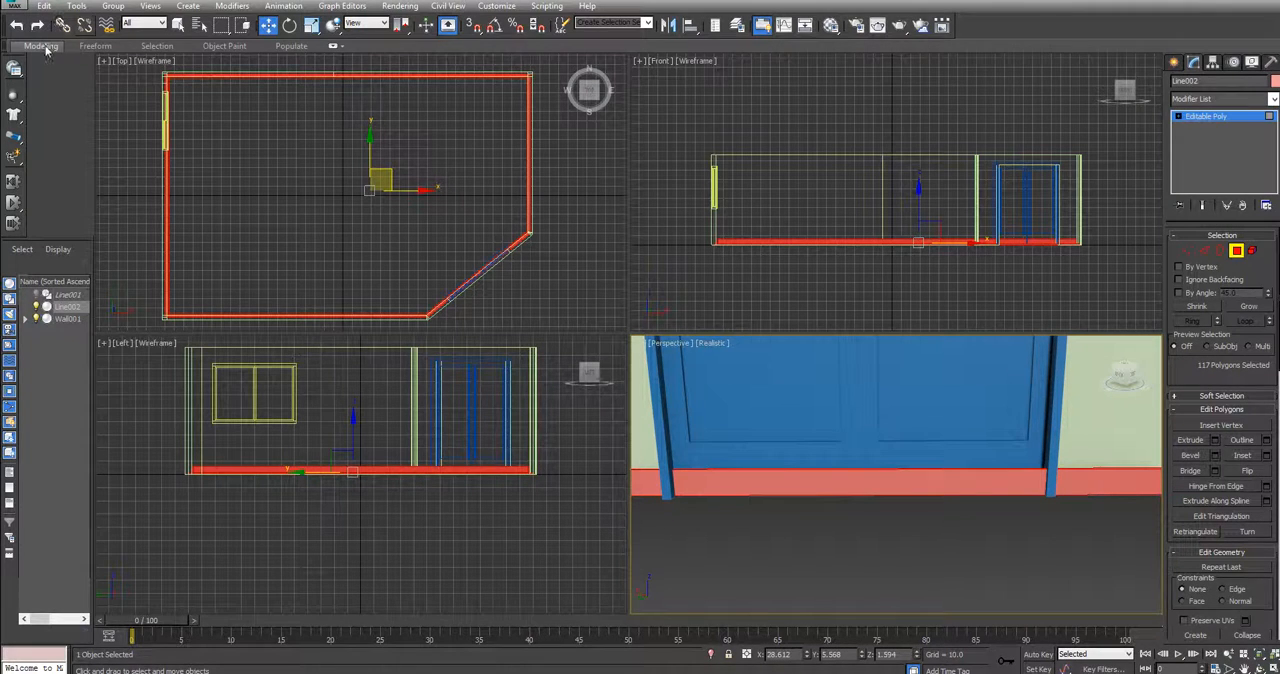
{"action": "left_click", "coordinate": [44, 47]}
Clear the polygon selection, select only the trim polygons between the two door jambs, and delete them
{"action": "key", "text": "ctrl+d"}
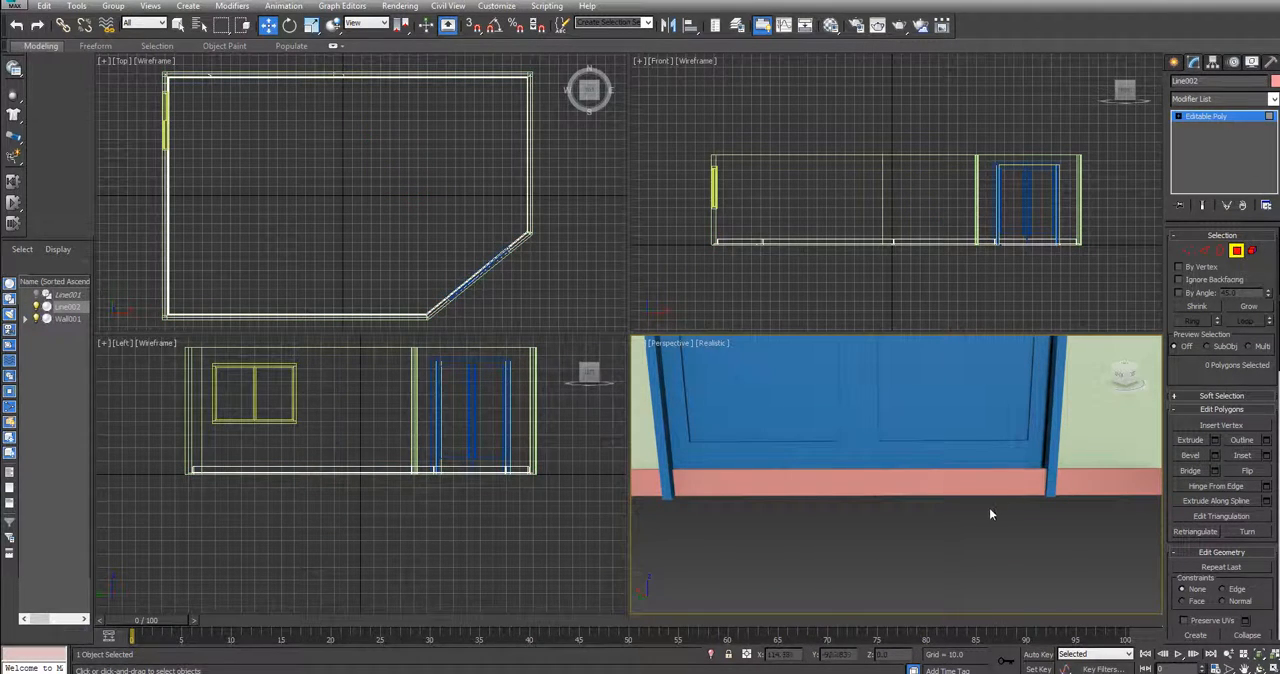
{"action": "left_click_drag", "start_coordinate": [1013, 507], "coordinate": [766, 446]}
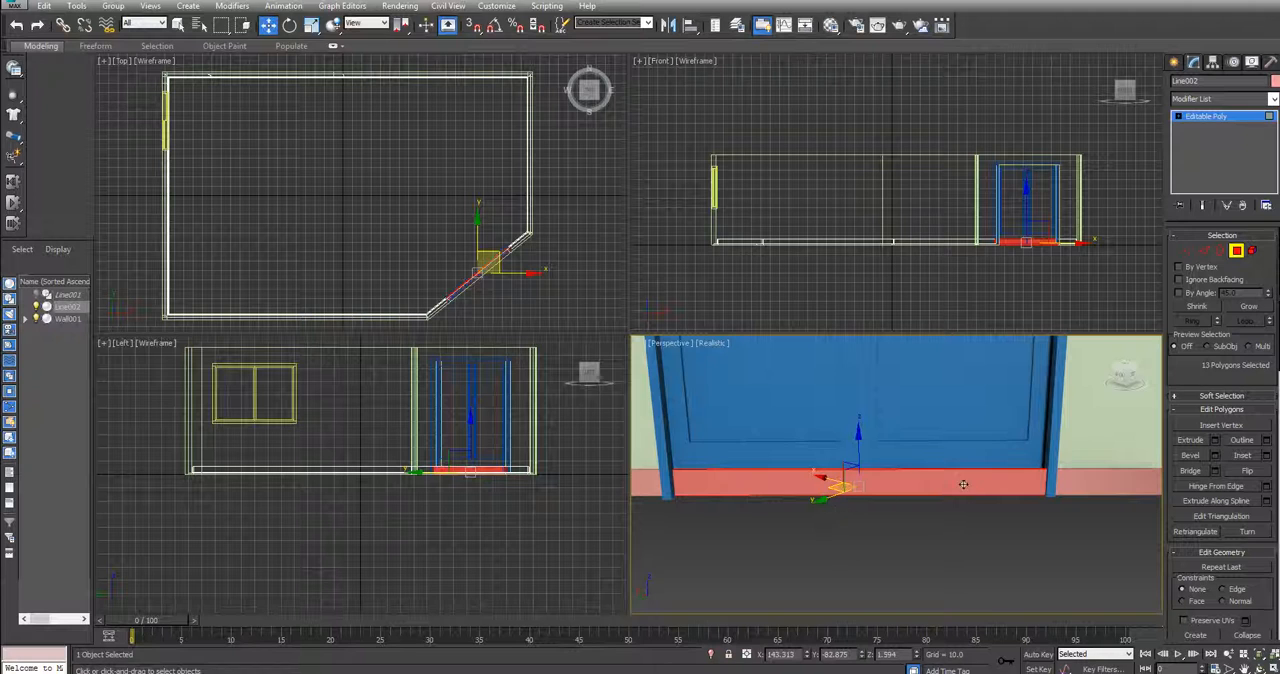
{"action": "key", "text": "Delete"}
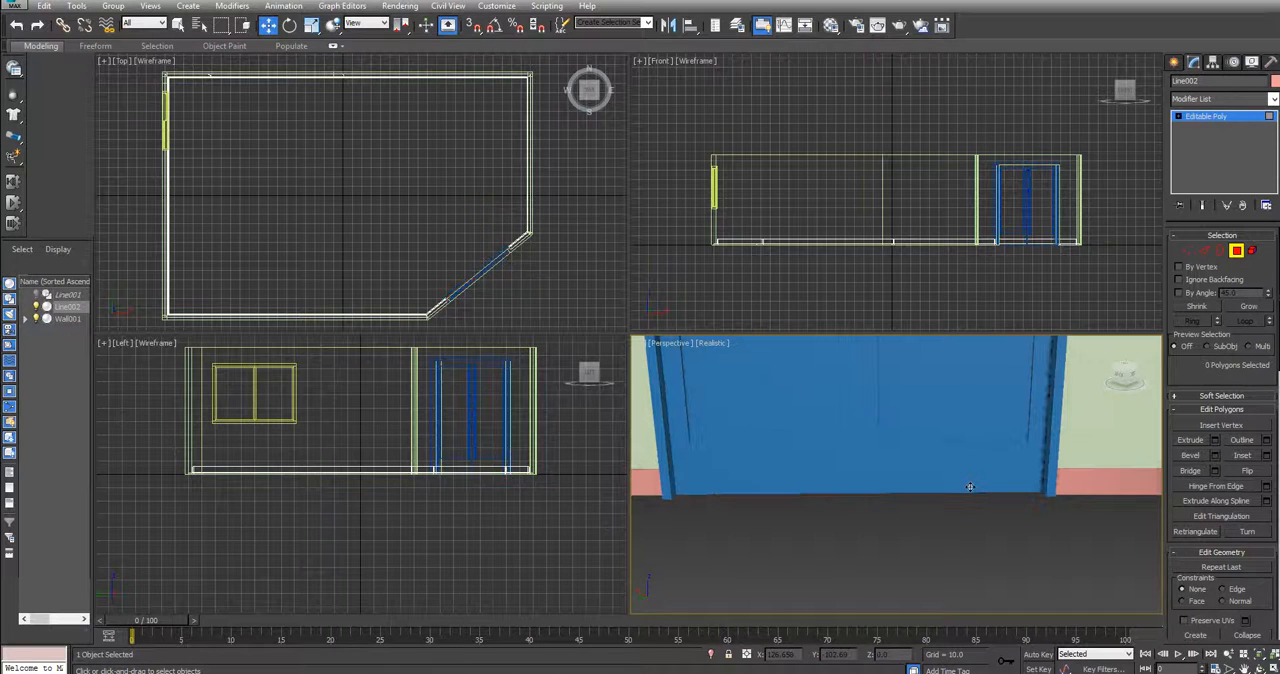
Unhide all hidden objects in the scene to bring the floor back into the room
{"action": "middle_click_drag", "start_coordinate": [1093, 390], "coordinate": [895, 474], "text": "alt"}
{"action": "key", "text": "shift+z"}
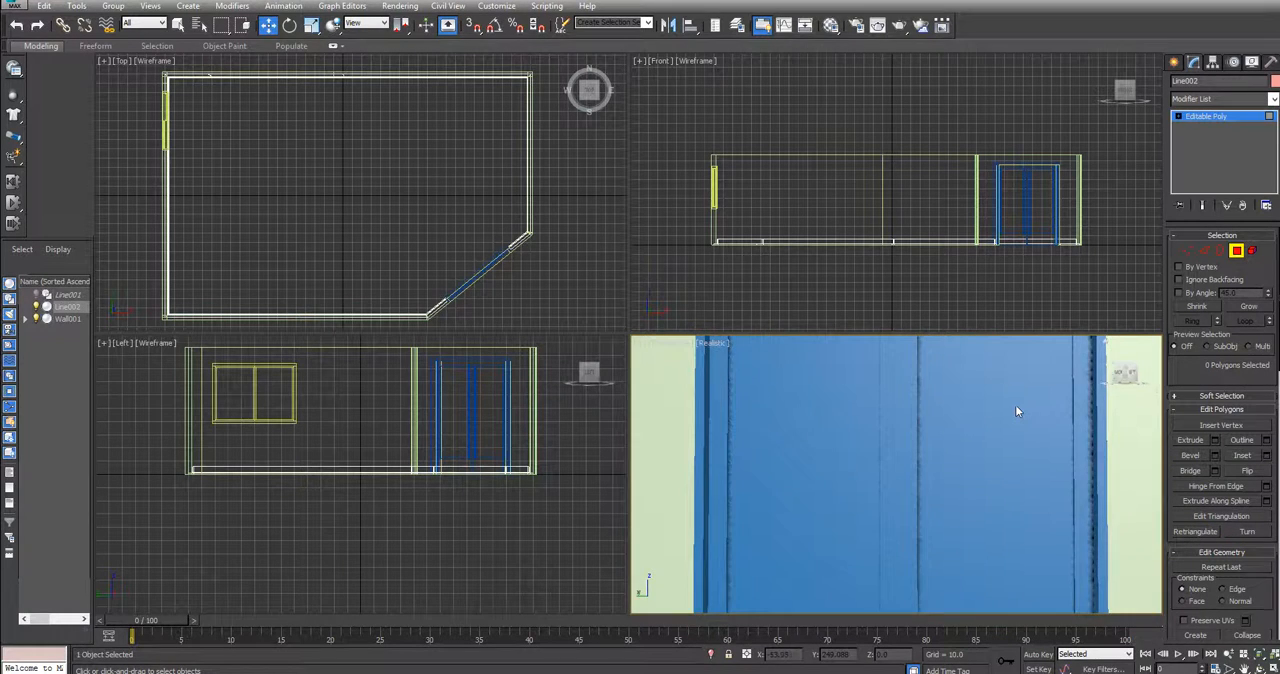
{"action": "scroll", "coordinate": [1015, 410], "scroll_direction": "down", "scroll_amount": 3}
{"action": "middle_click_drag", "start_coordinate": [1015, 410], "coordinate": [955, 412], "text": "alt"}
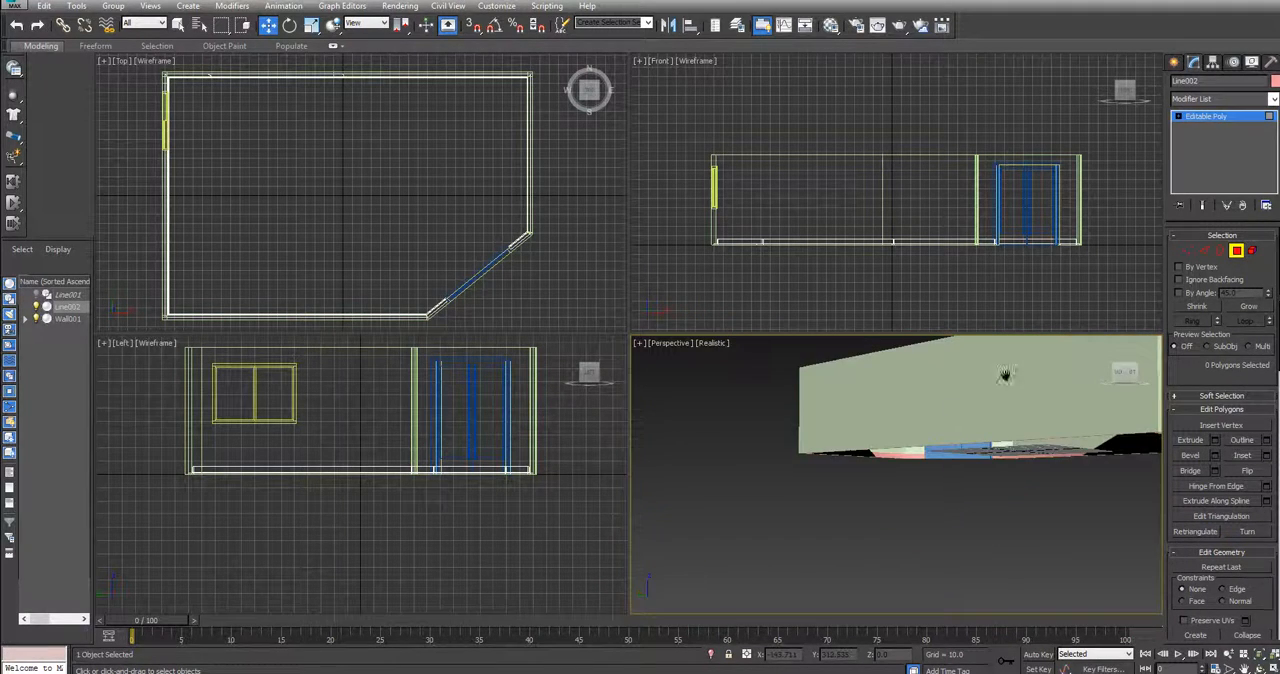
{"action": "middle_click_drag", "start_coordinate": [1005, 375], "coordinate": [888, 460]}
{"action": "left_click_drag", "start_coordinate": [1126, 368], "coordinate": [1157, 401]}
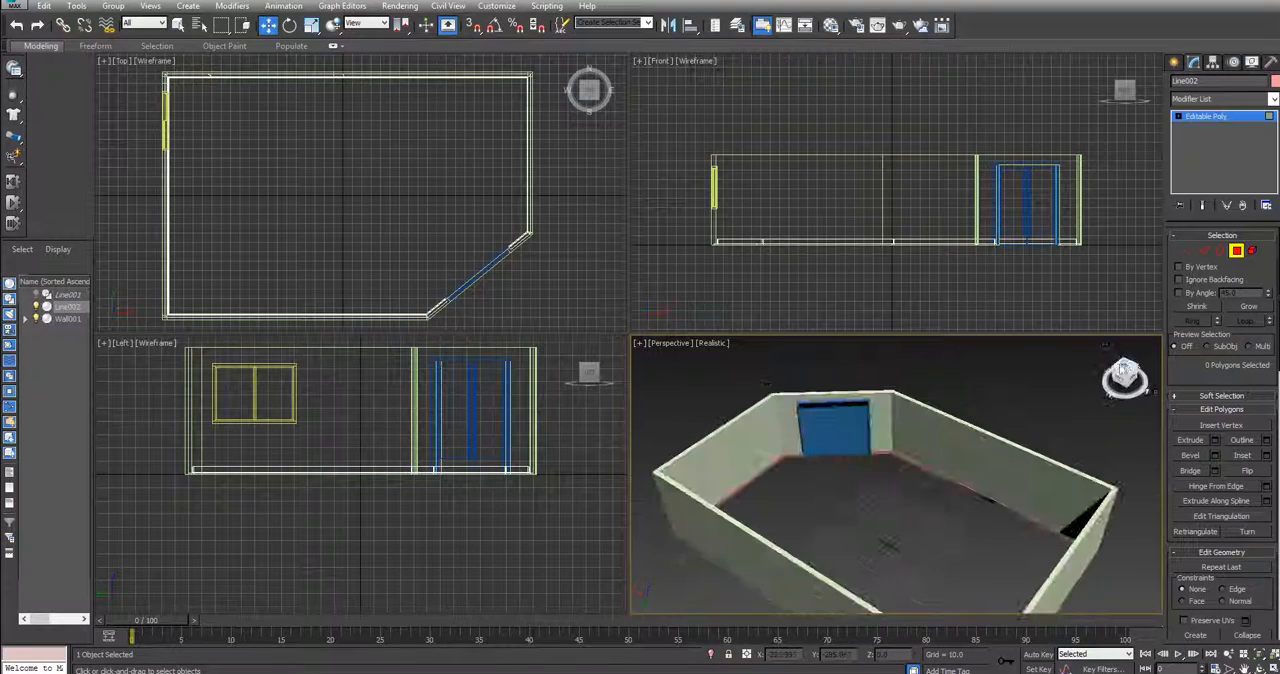
{"action": "right_click", "coordinate": [905, 469]}
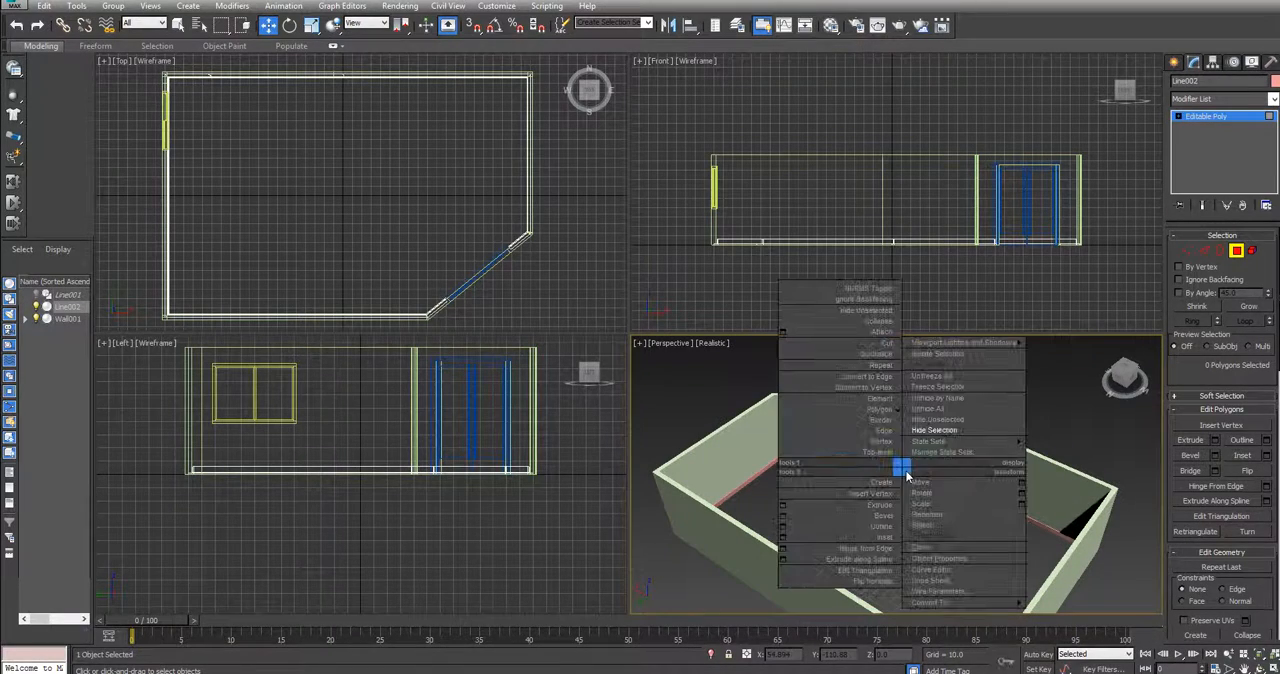
{"action": "left_click", "coordinate": [936, 410]}
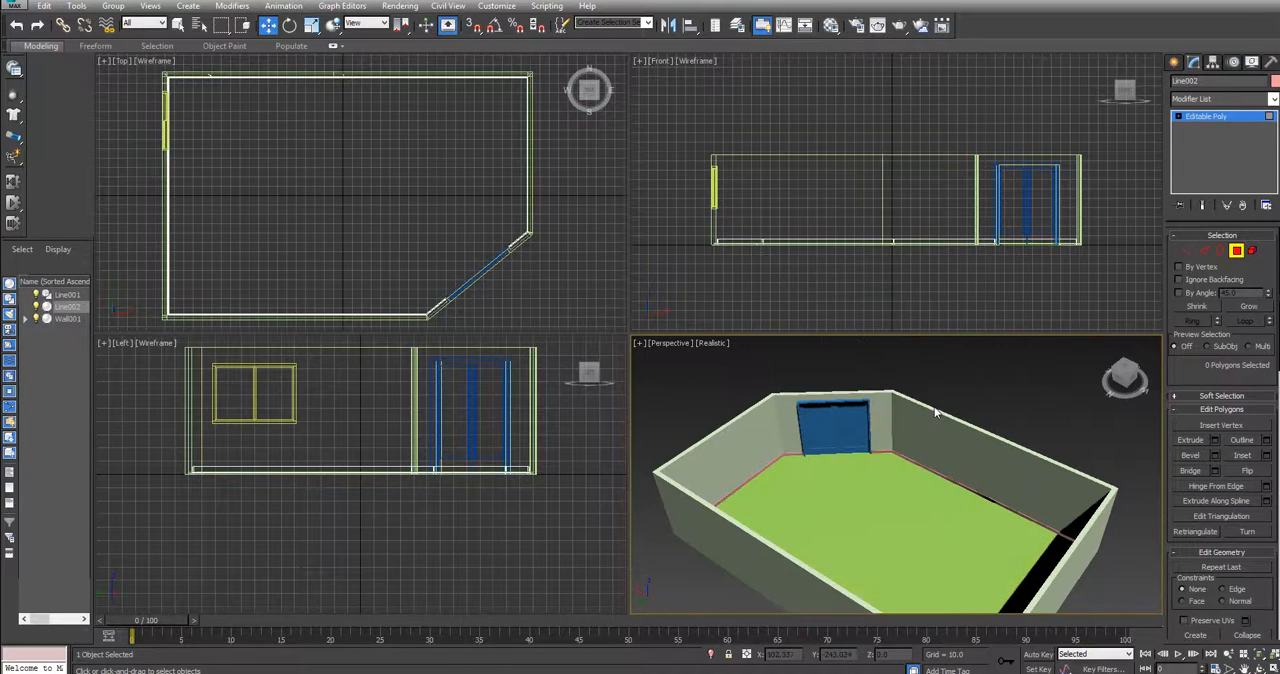
{"action": "mouse_move", "coordinate": [1124, 375]}
{"action": "left_mouse_down"}
{"action": "mouse_move", "coordinate": [1038, 372]}
{"action": "mouse_move", "coordinate": [1079, 393]}
{"action": "left_mouse_up"}
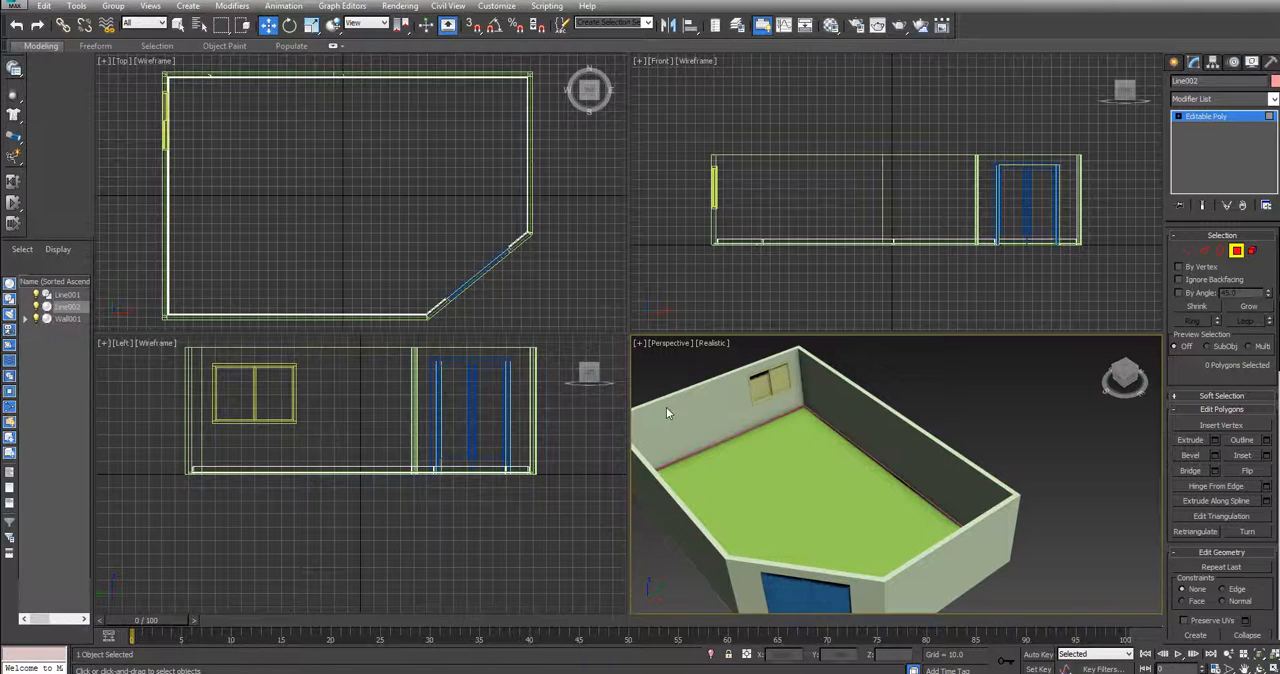
Select Line001, Line002 and Wall001 in turn in the scene list to identify which part of the room each one is
{"action": "left_click", "coordinate": [63, 297]}
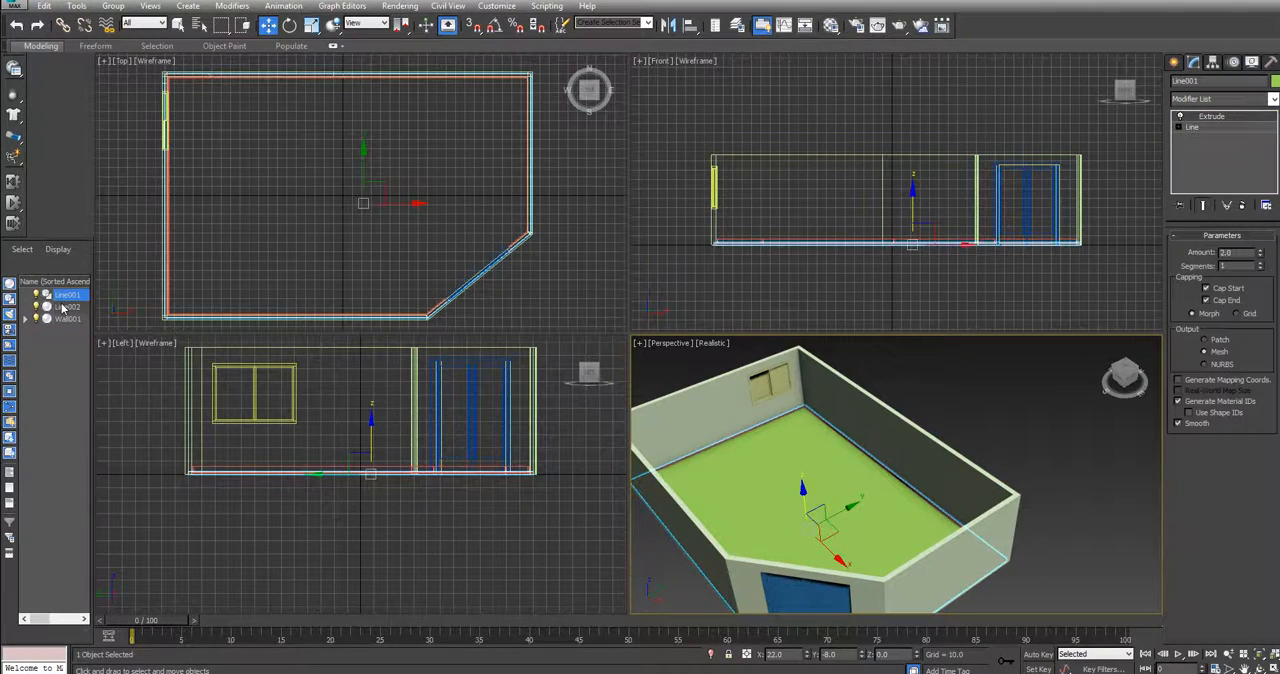
{"action": "left_click", "coordinate": [63, 307]}
{"action": "left_click", "coordinate": [63, 320]}
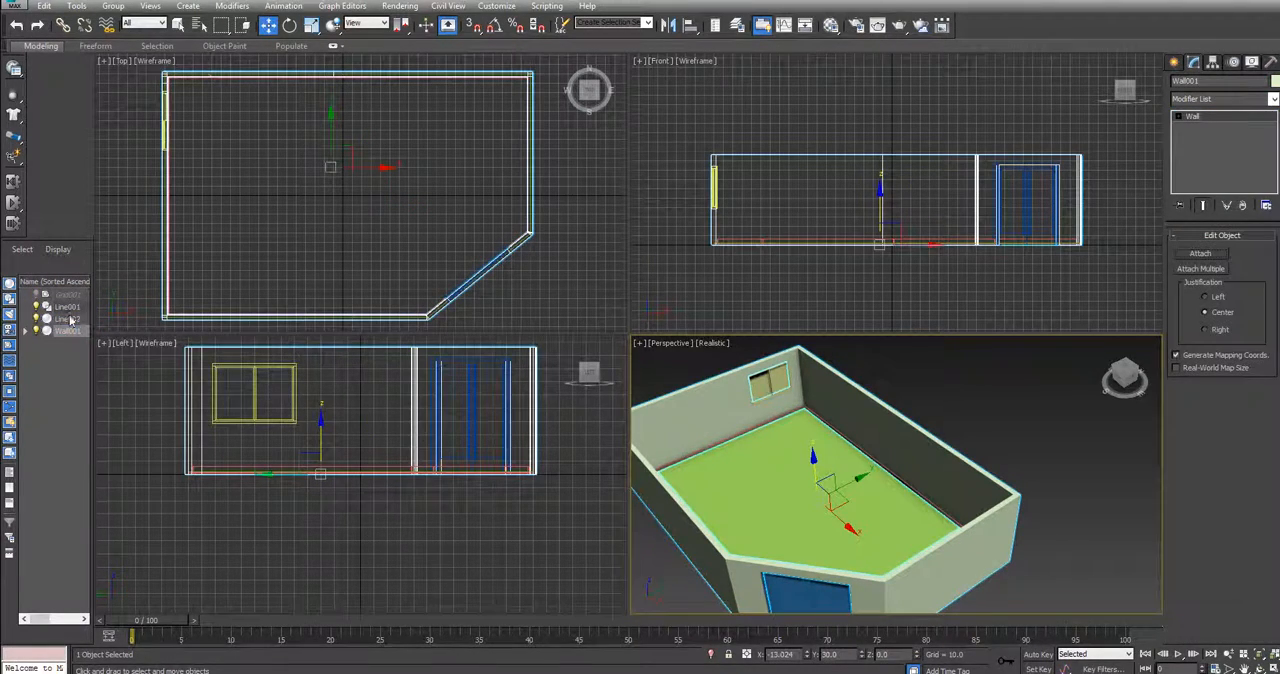
{"action": "left_click", "coordinate": [67, 296]}
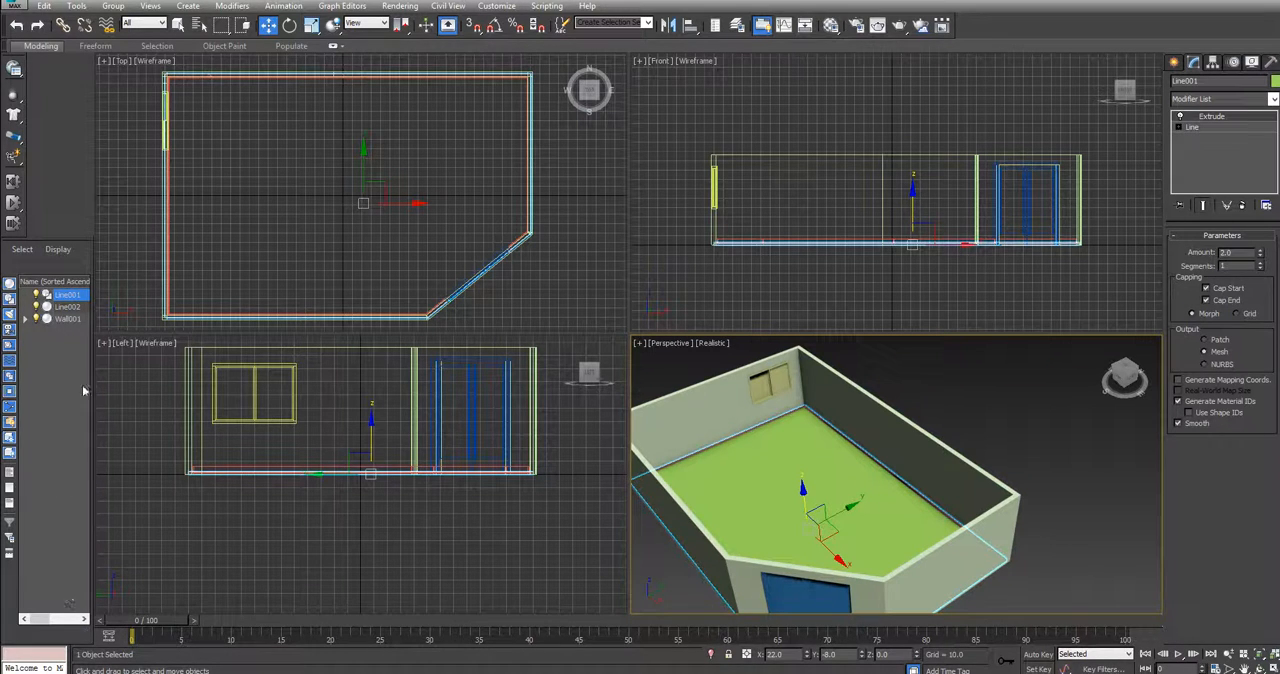
{"action": "right_click", "coordinate": [138, 323]}
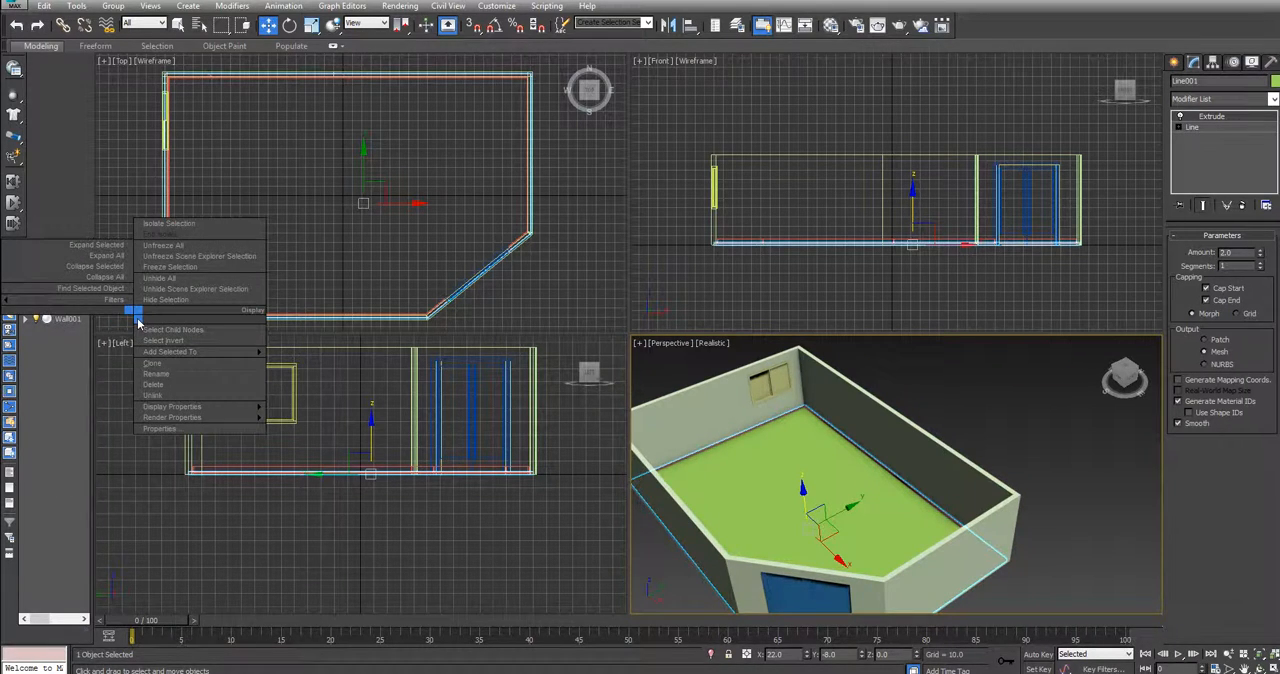
{"action": "left_click", "coordinate": [8, 326]}
{"action": "left_click", "coordinate": [68, 329]}
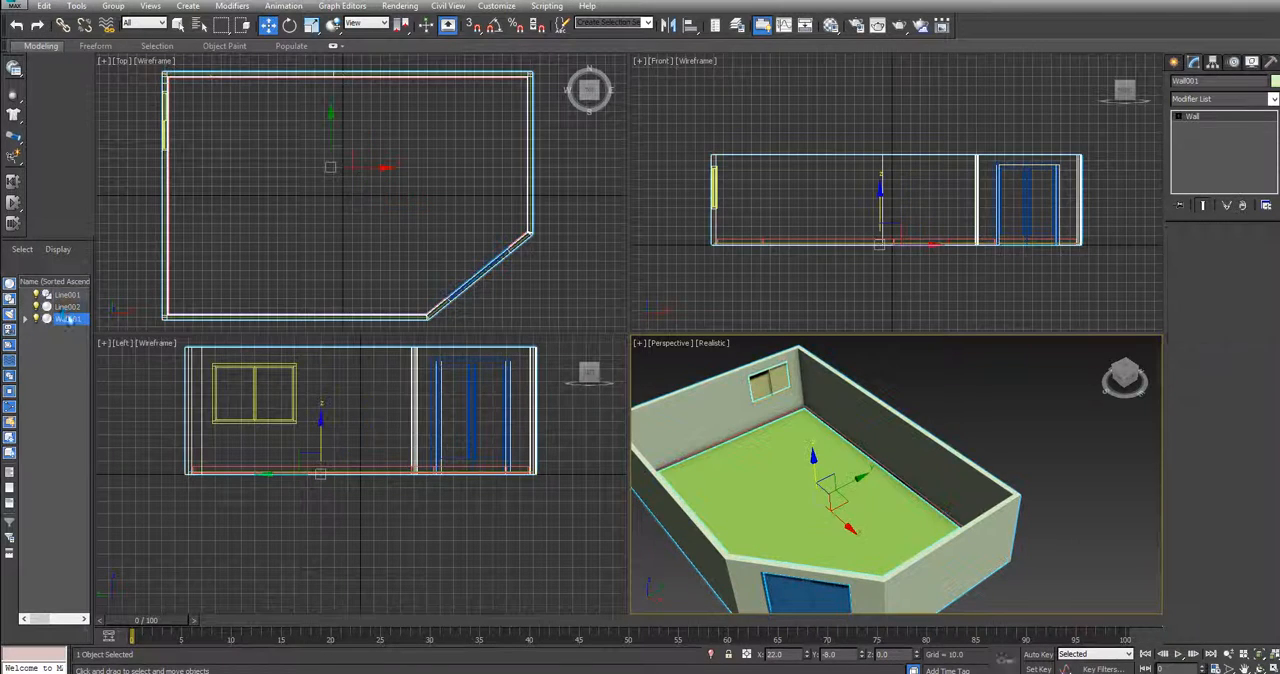
{"action": "right_click", "coordinate": [137, 328]}
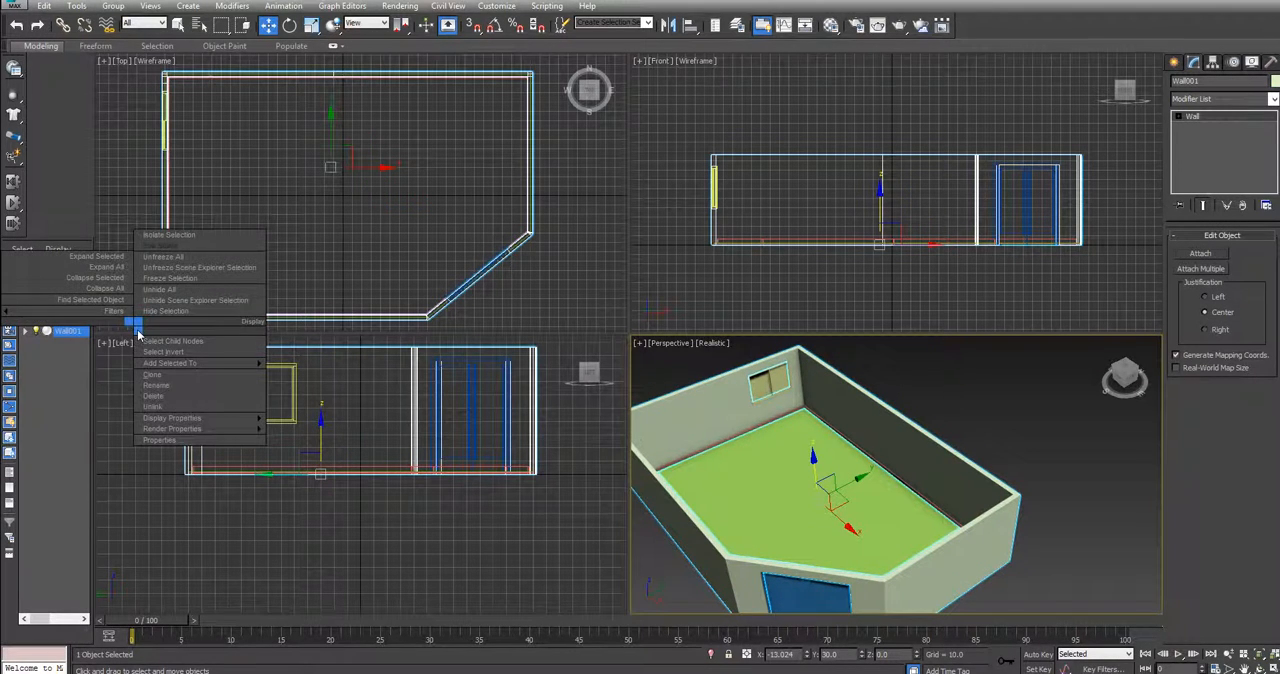
{"action": "left_click", "coordinate": [67, 341]}
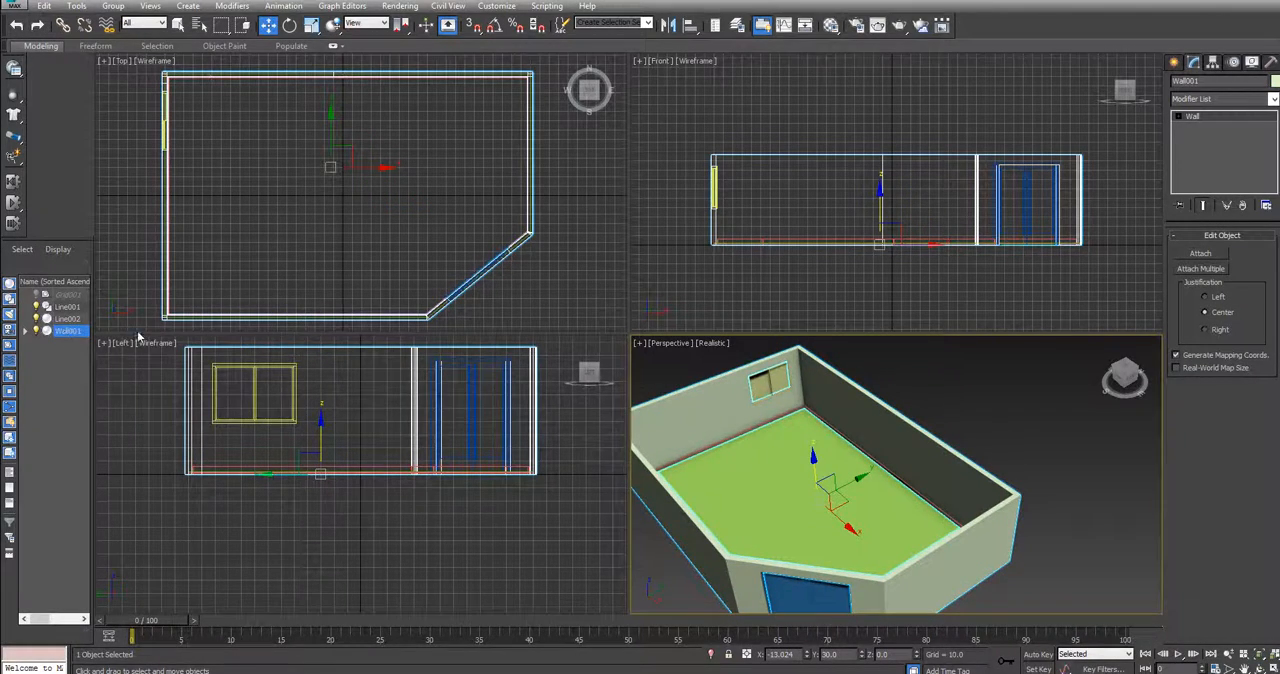
{"action": "right_click", "coordinate": [68, 331]}
{"action": "left_click", "coordinate": [8, 338]}
{"action": "right_click", "coordinate": [711, 404]}
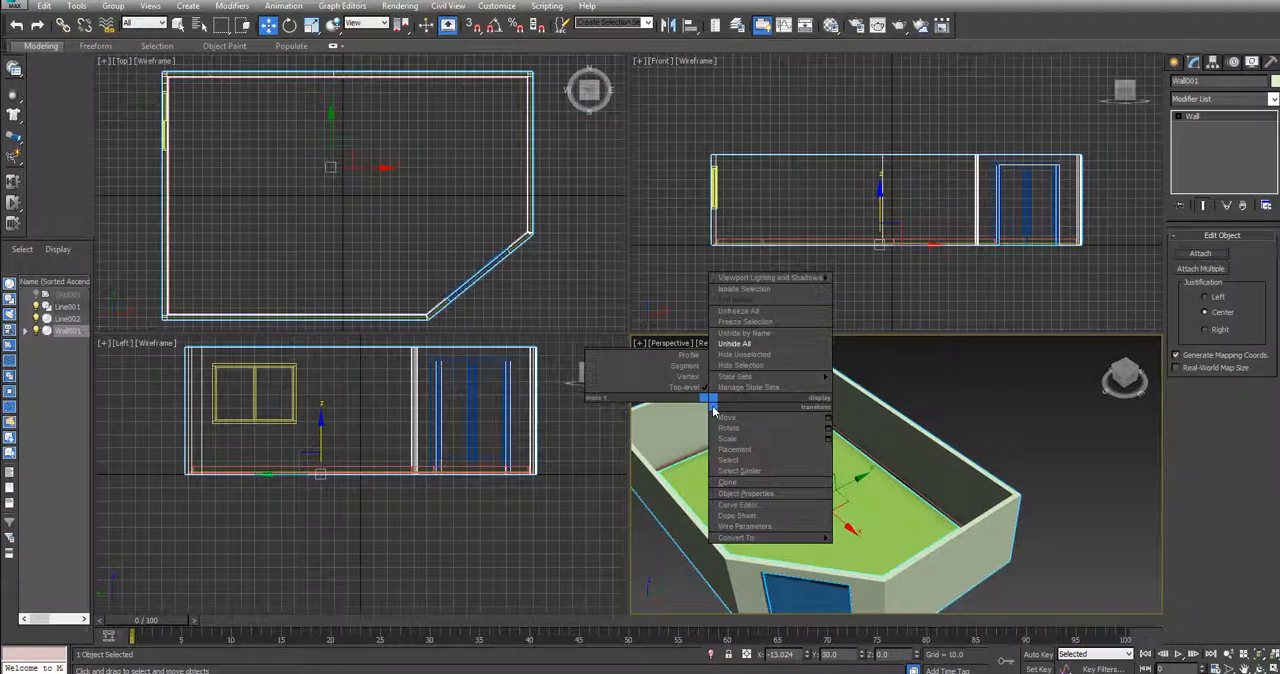
{"action": "left_click", "coordinate": [854, 395]}
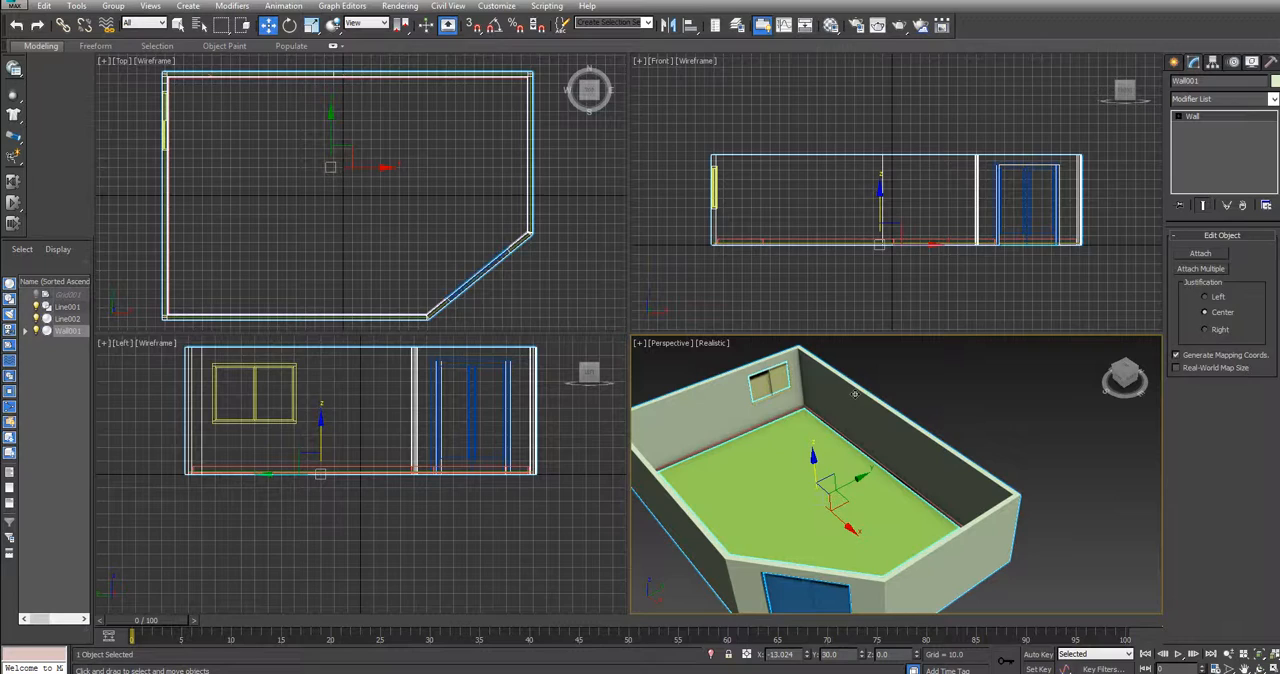
{"action": "left_click", "coordinate": [925, 370]}
{"action": "left_click", "coordinate": [882, 408]}
Rename the Wall001 object as Wall
{"action": "right_click", "coordinate": [70, 331]}
{"action": "left_click", "coordinate": [72, 340]}
{"action": "right_click", "coordinate": [58, 336]}
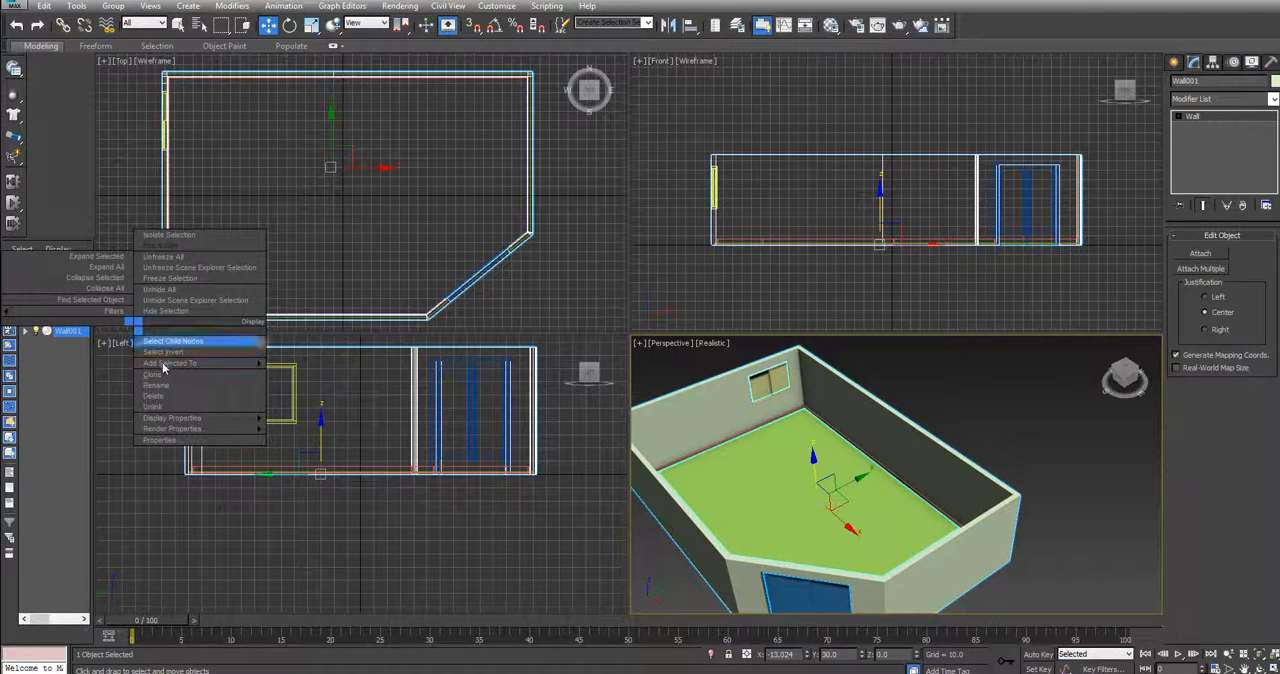
{"action": "left_click", "coordinate": [162, 366]}
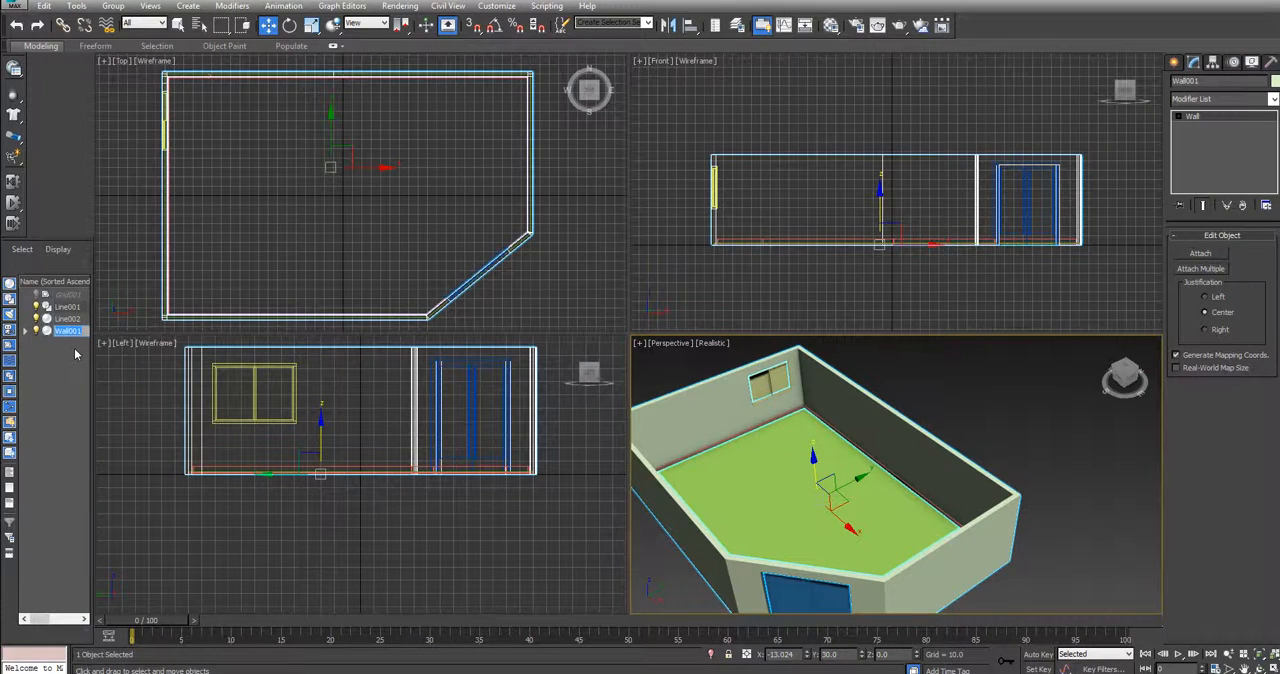
{"action": "type", "text": "Wal"}
{"action": "key", "text": "Return"}
Select Line002 and pick several of its polygons along the back wall to check which part of the room it is
{"action": "left_click", "coordinate": [66, 318]}
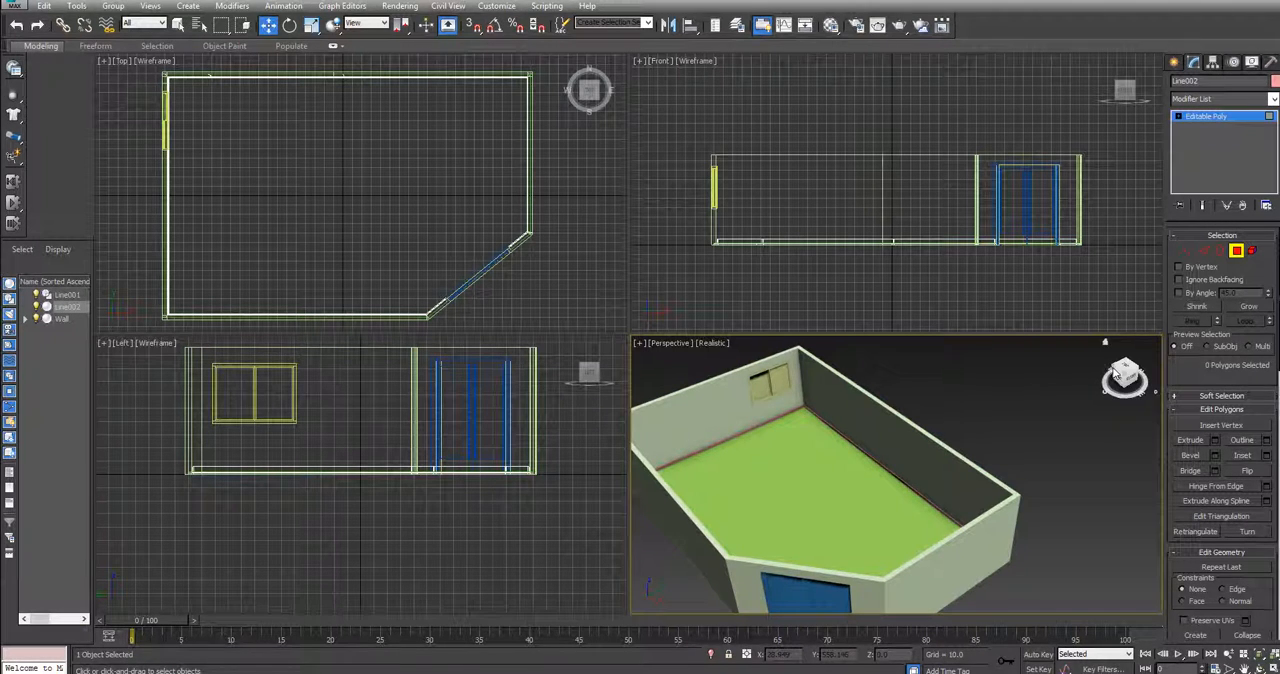
{"action": "left_click_drag", "start_coordinate": [1117, 372], "coordinate": [923, 451]}
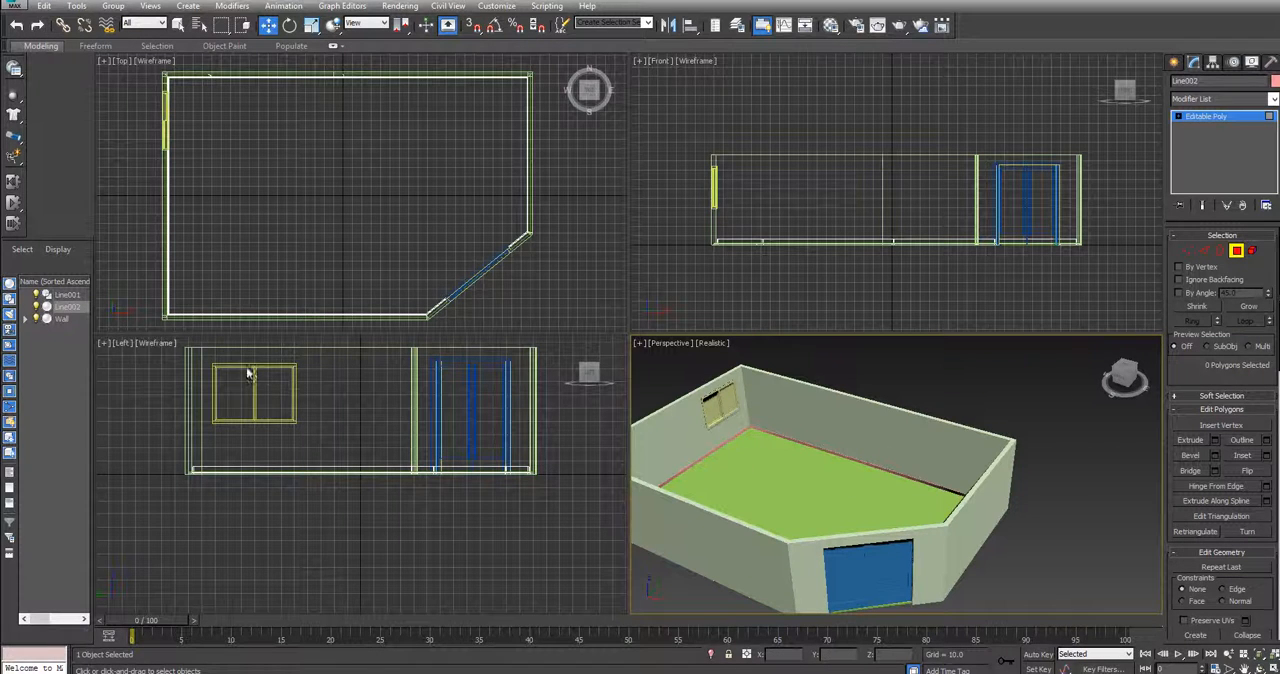
{"action": "left_click", "coordinate": [76, 312]}
{"action": "left_click", "coordinate": [809, 413]}
{"action": "left_click", "coordinate": [795, 440]}
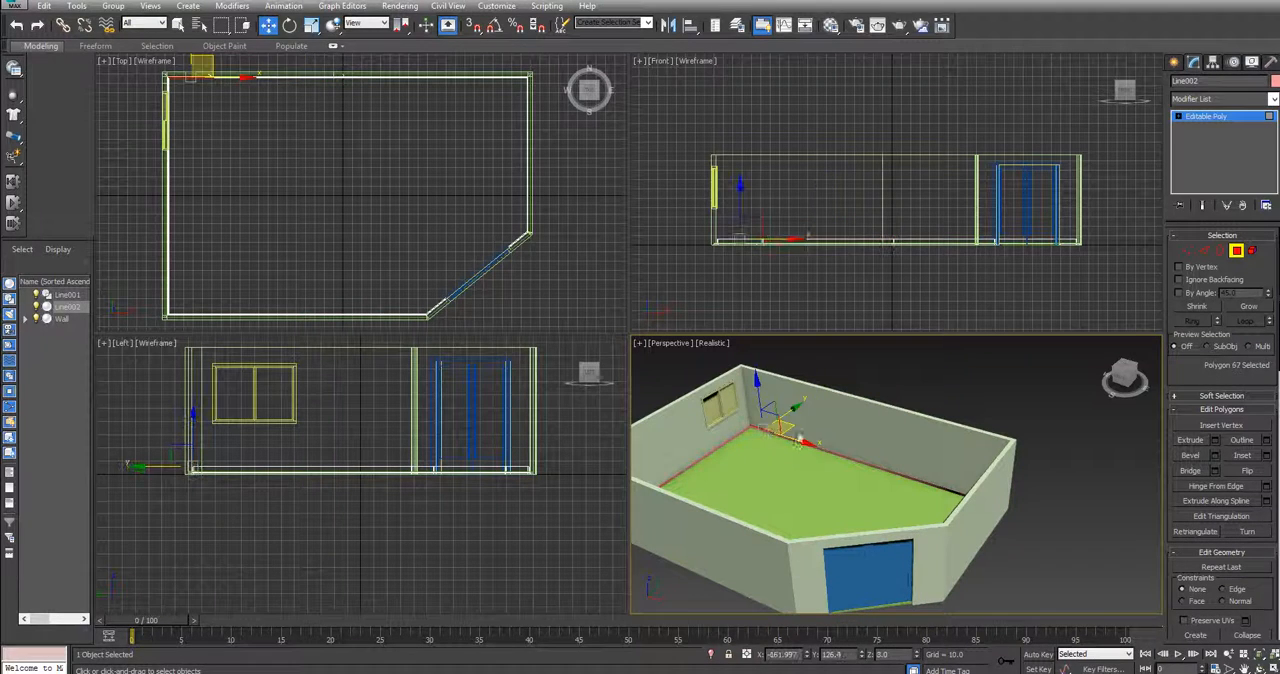
{"action": "left_click_drag", "start_coordinate": [826, 452], "coordinate": [866, 466]}
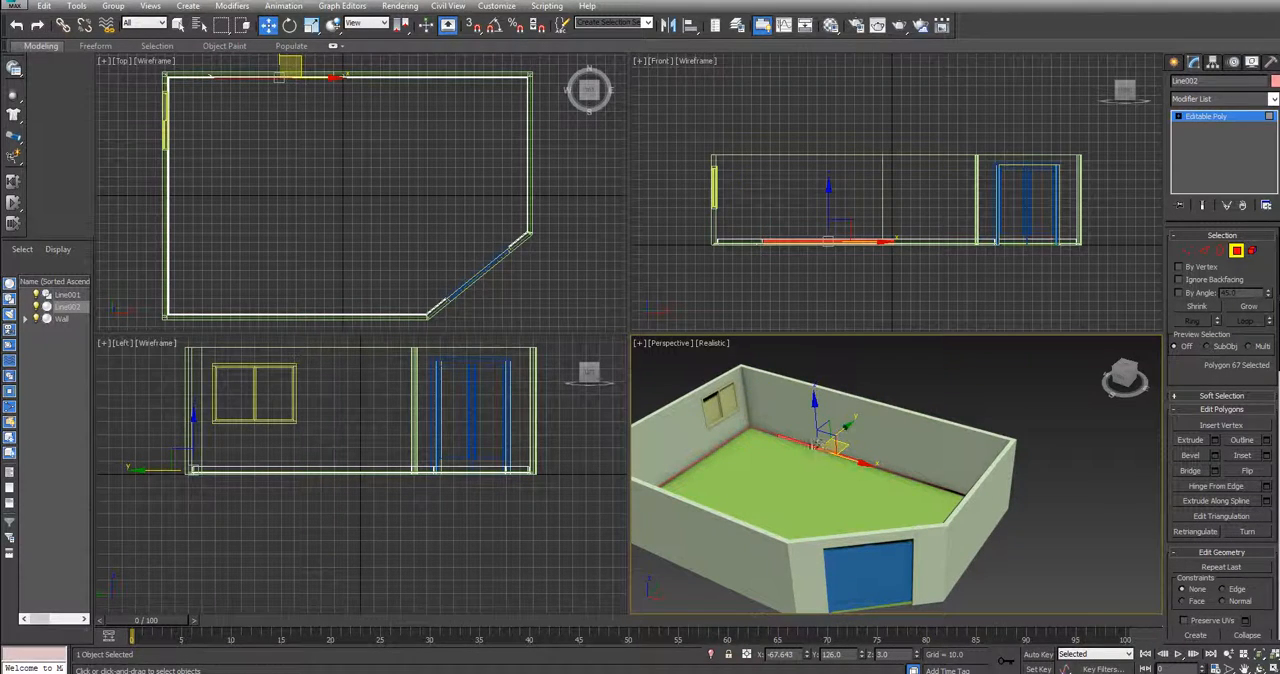
{"action": "scroll", "coordinate": [866, 466], "scroll_direction": "up", "scroll_amount": 5}
{"action": "left_click", "coordinate": [893, 474]}
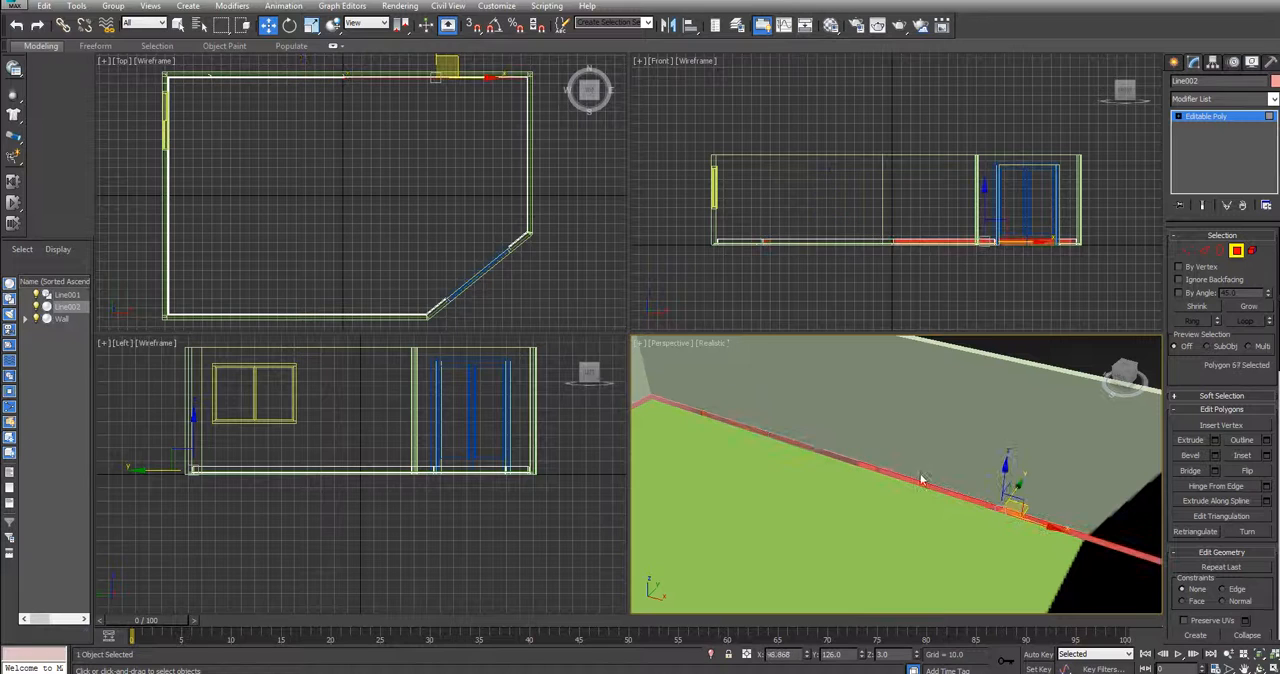
Rename the Line002 trim object as Skirtings
{"action": "right_click", "coordinate": [62, 306]}
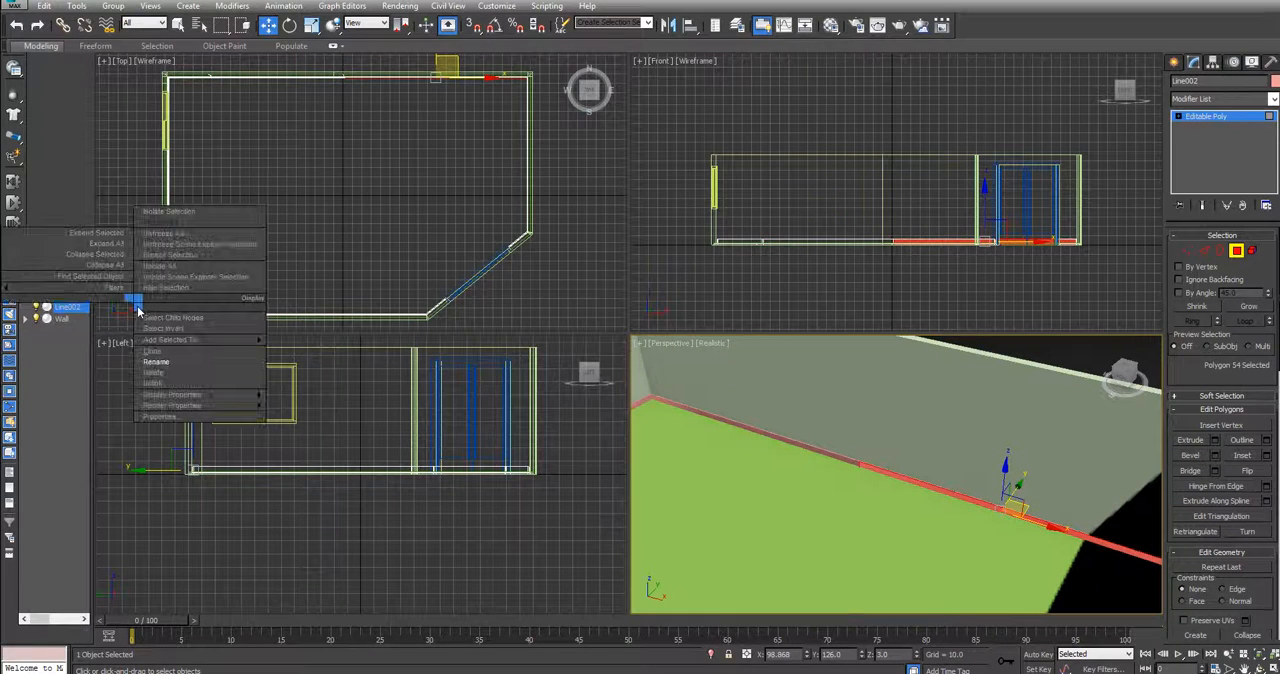
{"action": "left_click", "coordinate": [145, 352]}
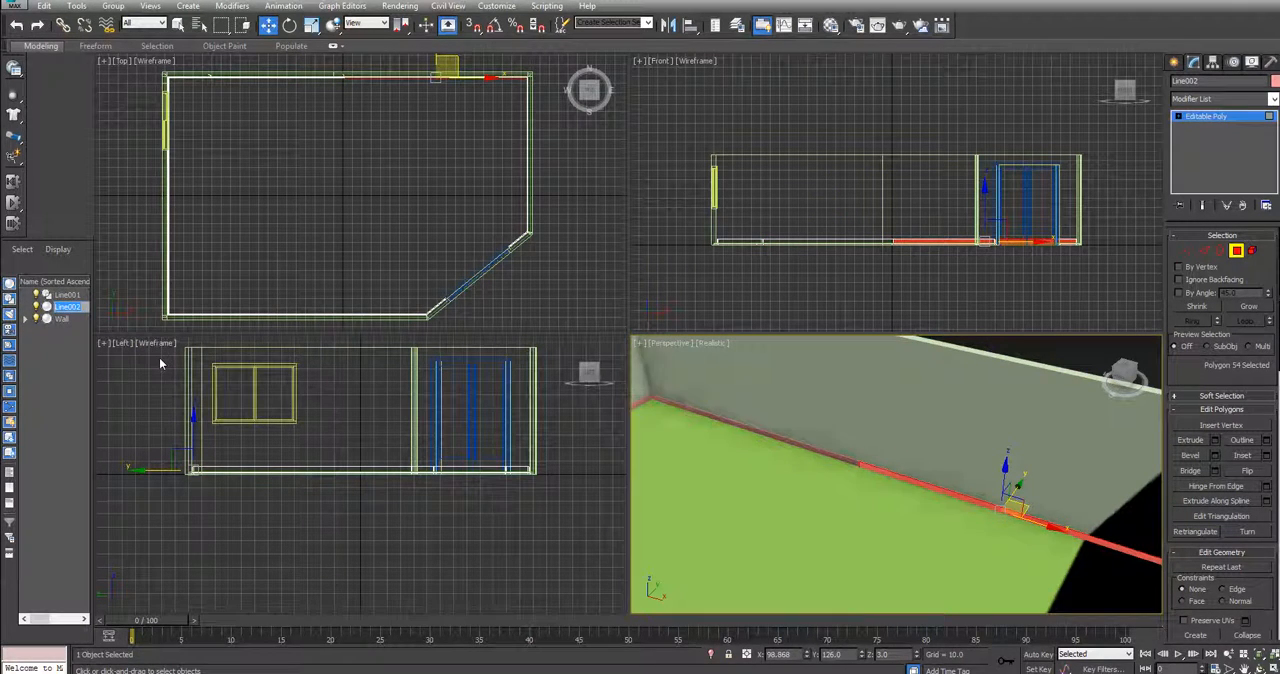
{"action": "type", "text": "Baseboard"}
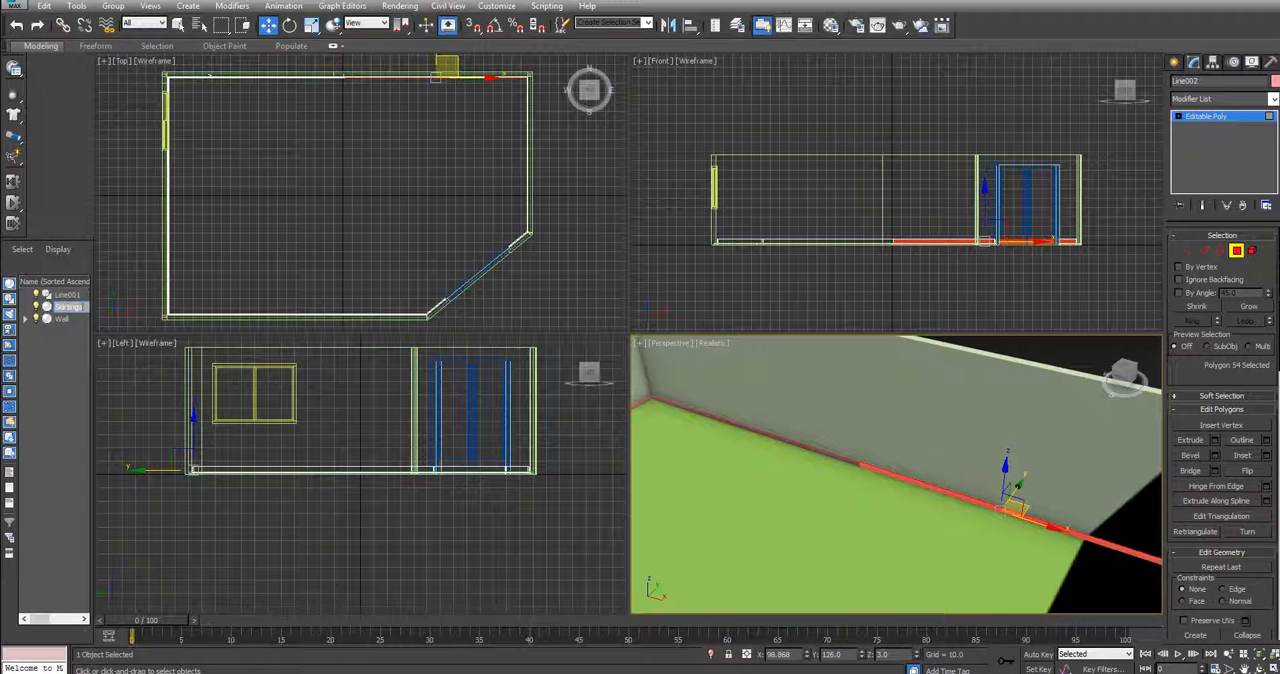
{"action": "key", "text": "Return"}
Select Line001, try moving it vertically in the front view, and undo the move
{"action": "left_click", "coordinate": [68, 296]}
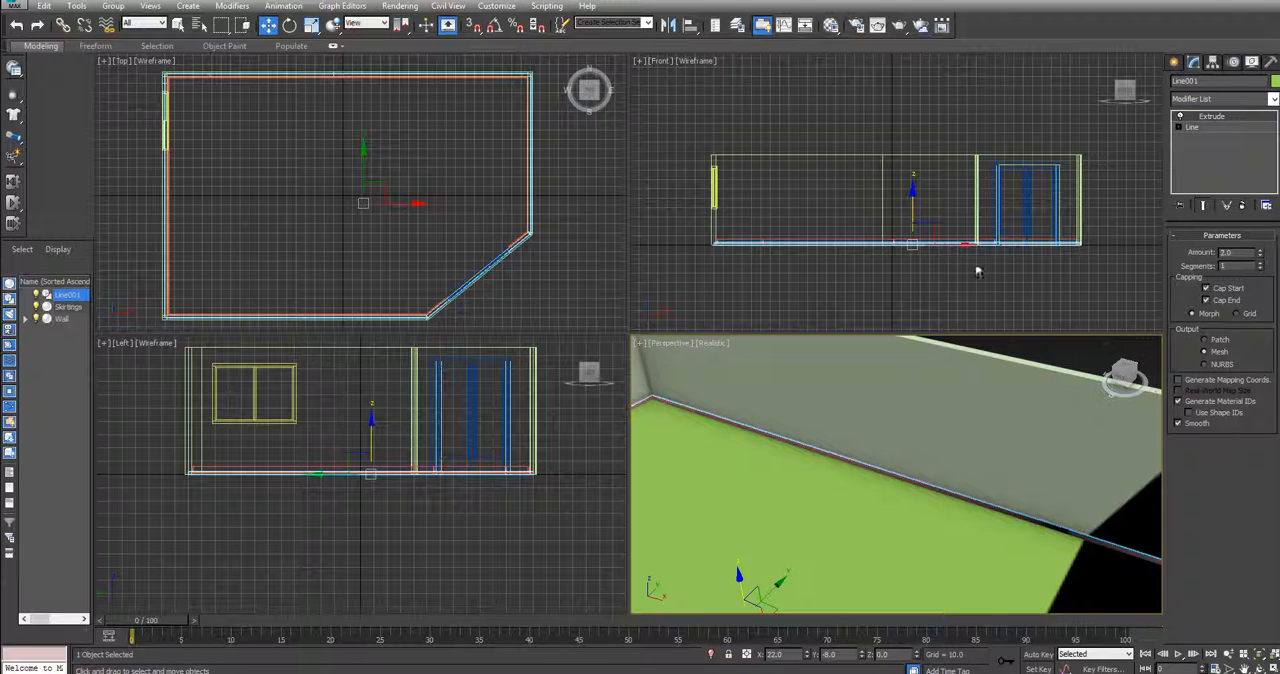
{"action": "left_click_drag", "start_coordinate": [912, 198], "coordinate": [910, 205]}
{"action": "key", "text": "ctrl+z"}
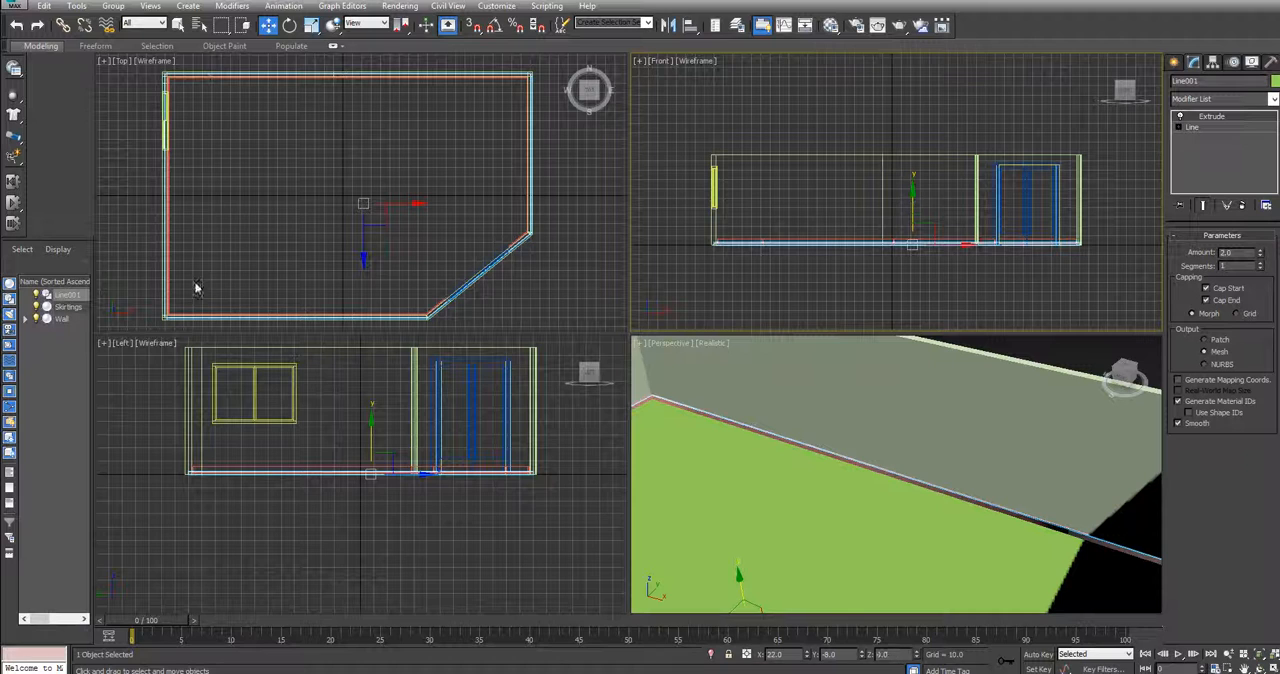
Rename the Line001 object as Floor
{"action": "left_click", "coordinate": [65, 296]}
{"action": "right_click", "coordinate": [65, 296]}
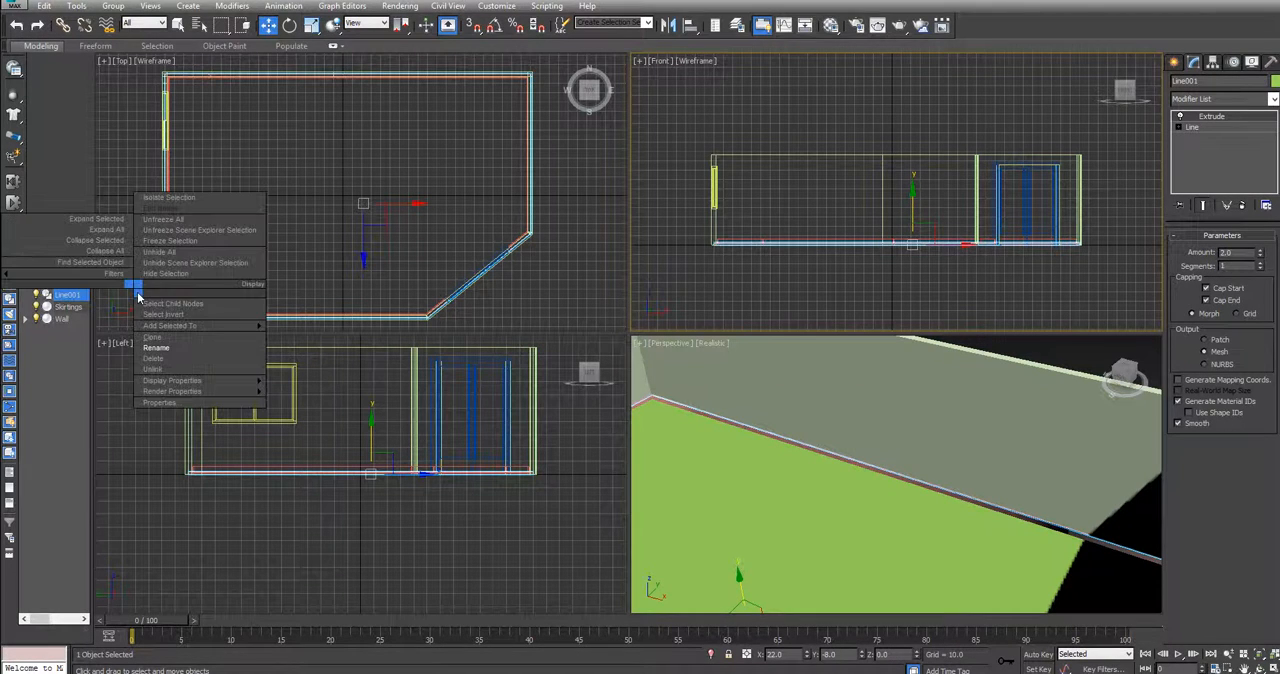
{"action": "left_click", "coordinate": [180, 337]}
{"action": "type", "text": "Floor"}
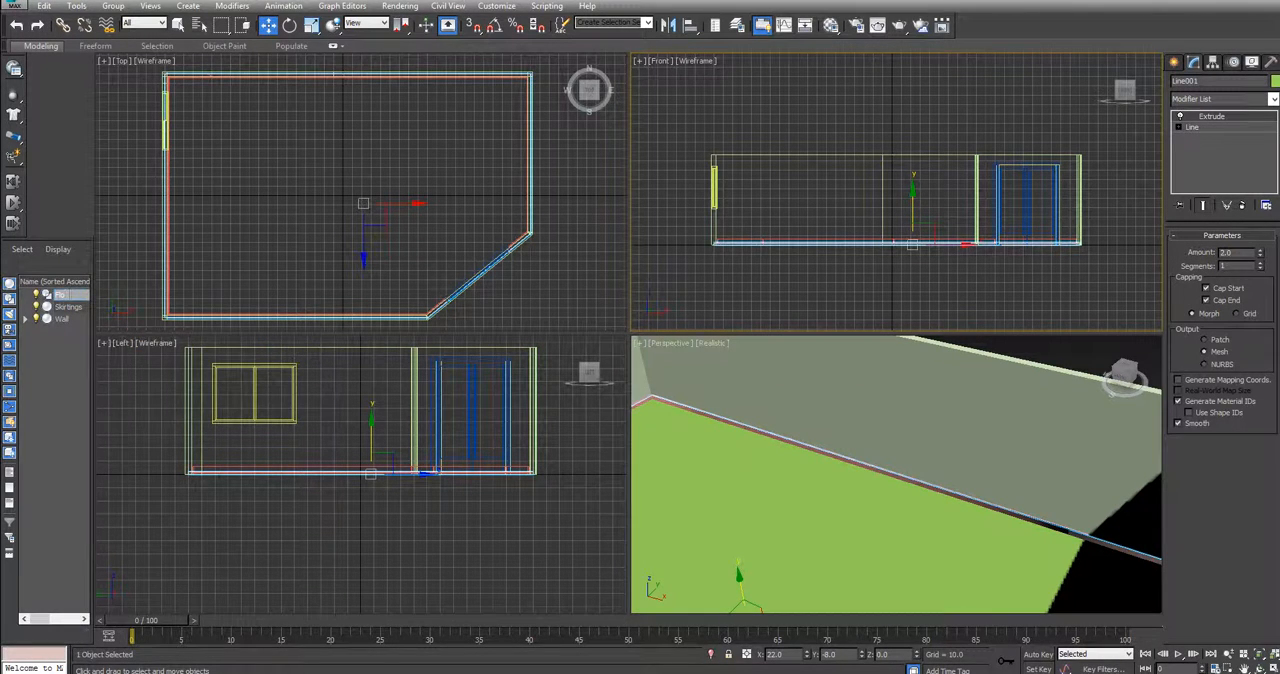
{"action": "key", "text": "Return"}
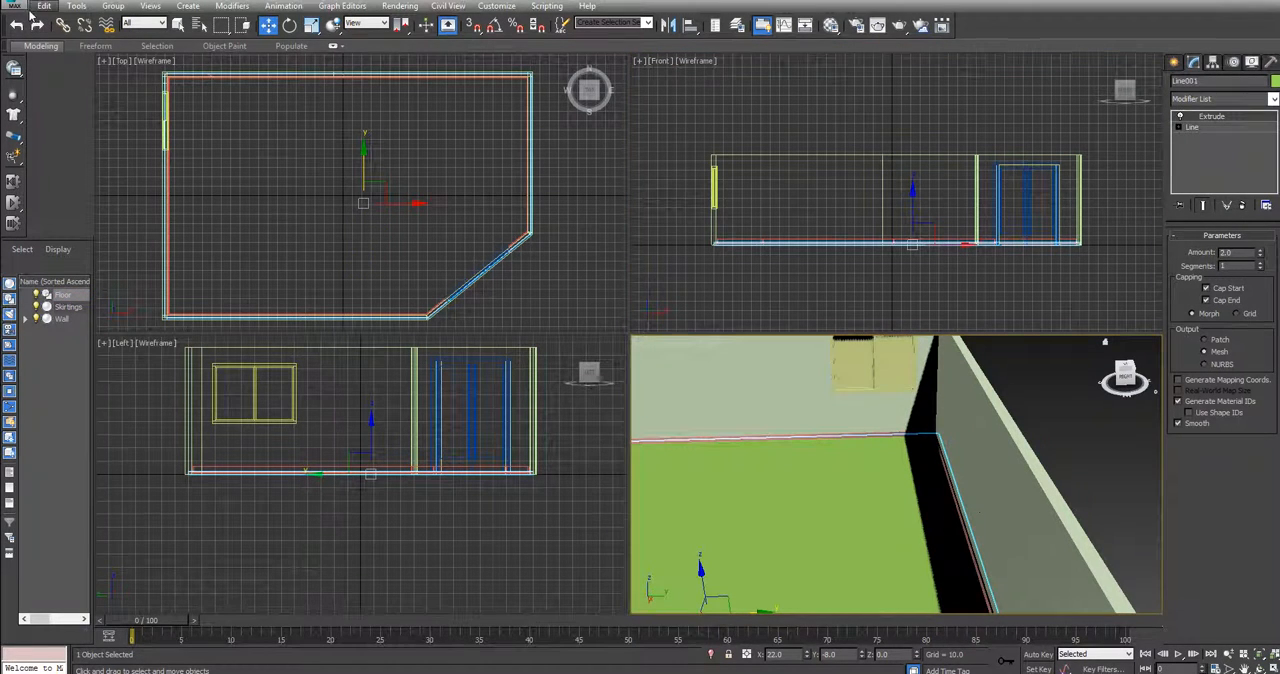
Save the scene under the new file name RoomCreation in the scenes folder as a 3ds Max file
{"action": "left_click", "coordinate": [21, 6]}
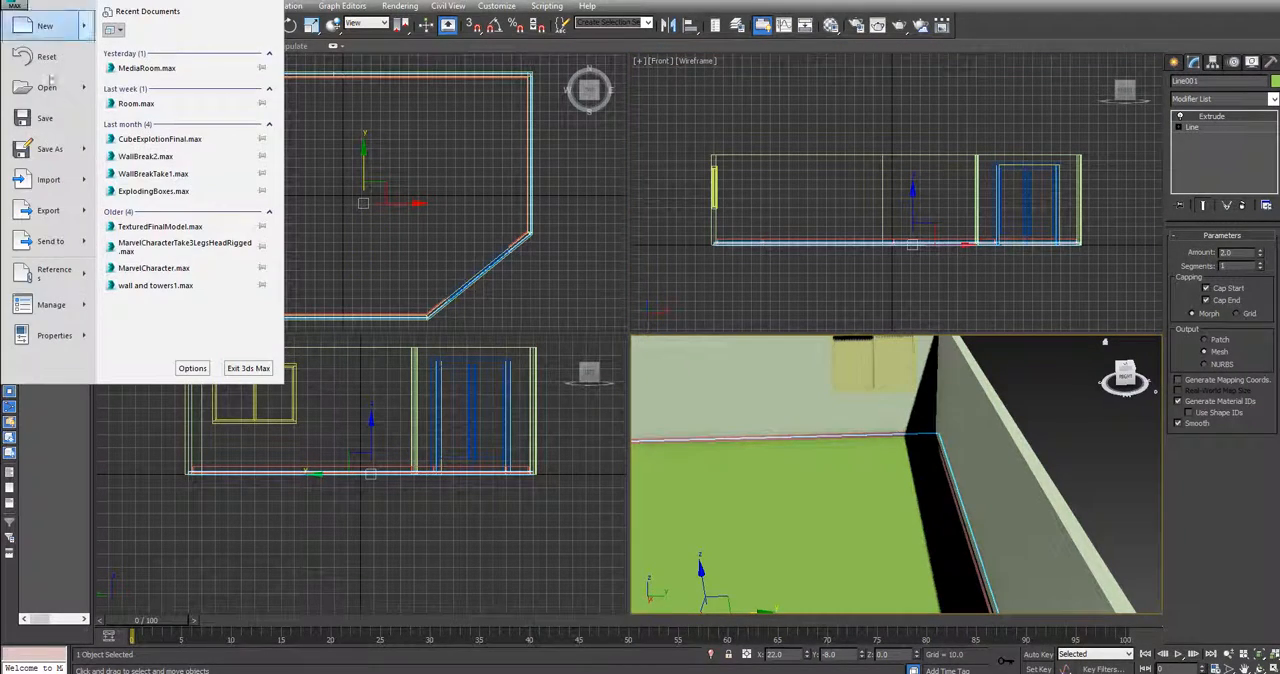
{"action": "mouse_move", "coordinate": [68, 157]}
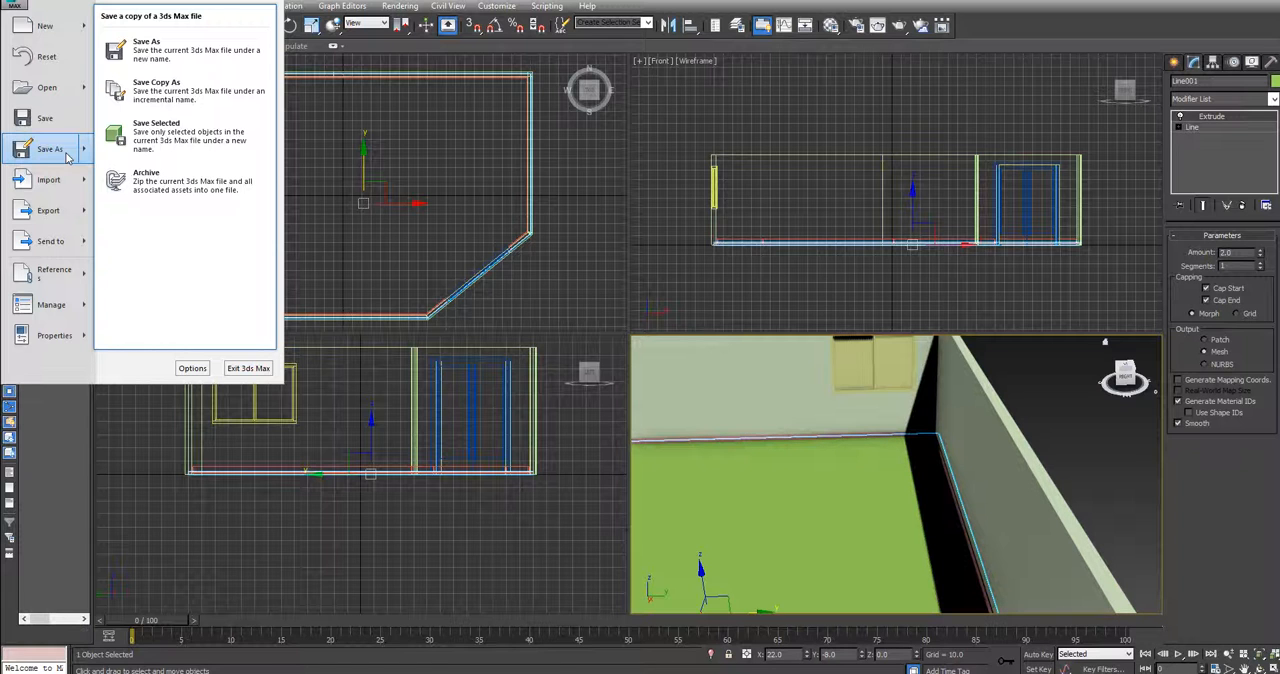
{"action": "left_click", "coordinate": [70, 152]}
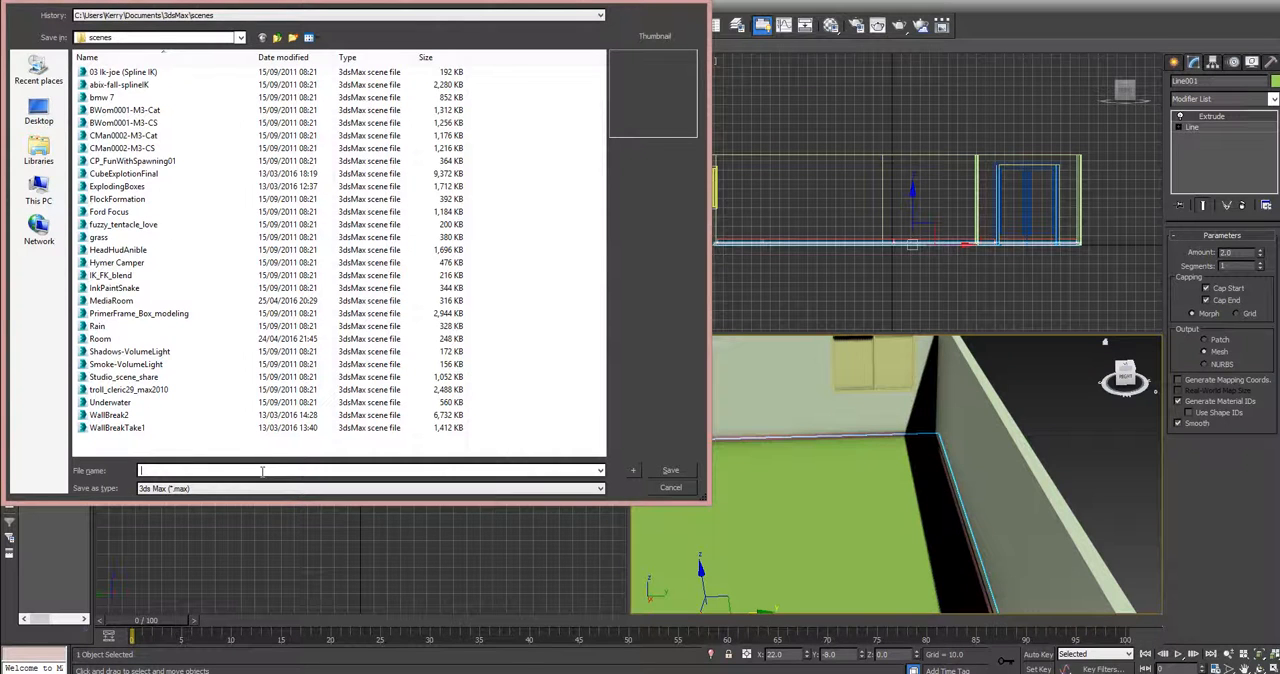
{"action": "type", "text": "RoomCreation"}
{"action": "key", "text": "Return"}
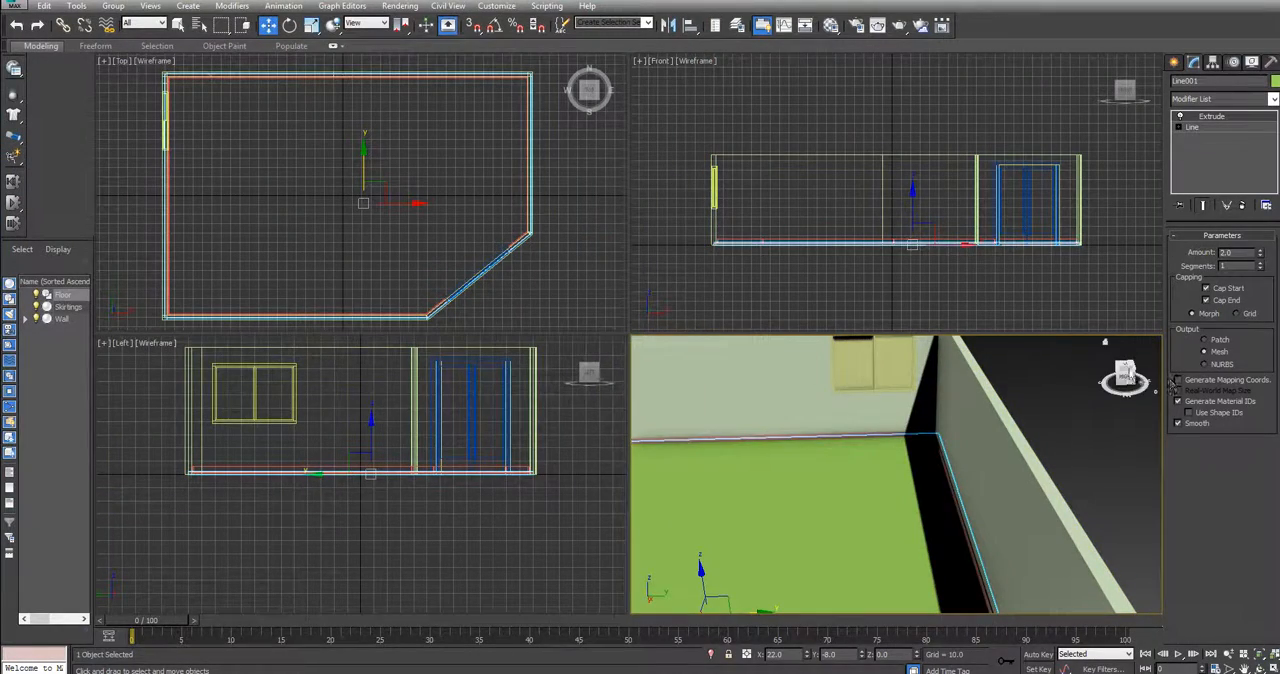
{"action": "left_click_drag", "start_coordinate": [1125, 373], "coordinate": [1029, 402]}
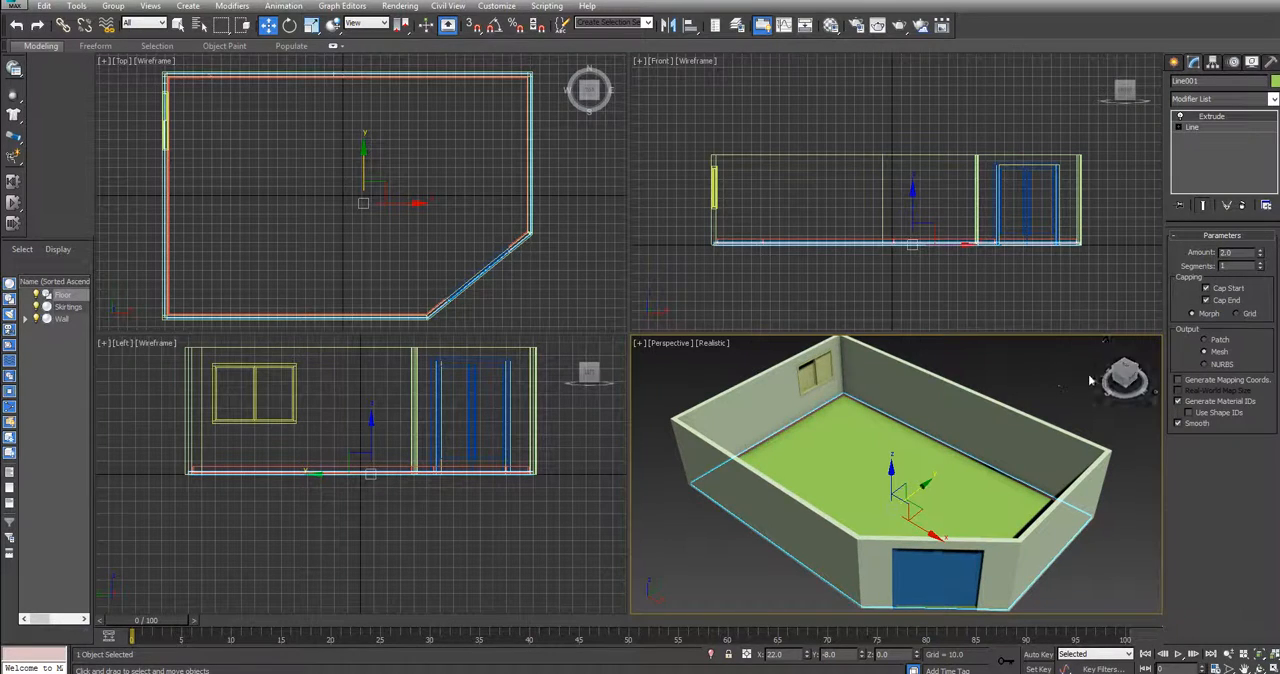
Create a standard primitive box about 31 by 33 and 7 high on the middle of the room's floor
{"action": "mouse_move", "coordinate": [1126, 379]}
{"action": "left_mouse_down"}
{"action": "mouse_move", "coordinate": [1082, 376]}
{"action": "mouse_move", "coordinate": [1128, 377]}
{"action": "left_mouse_up"}
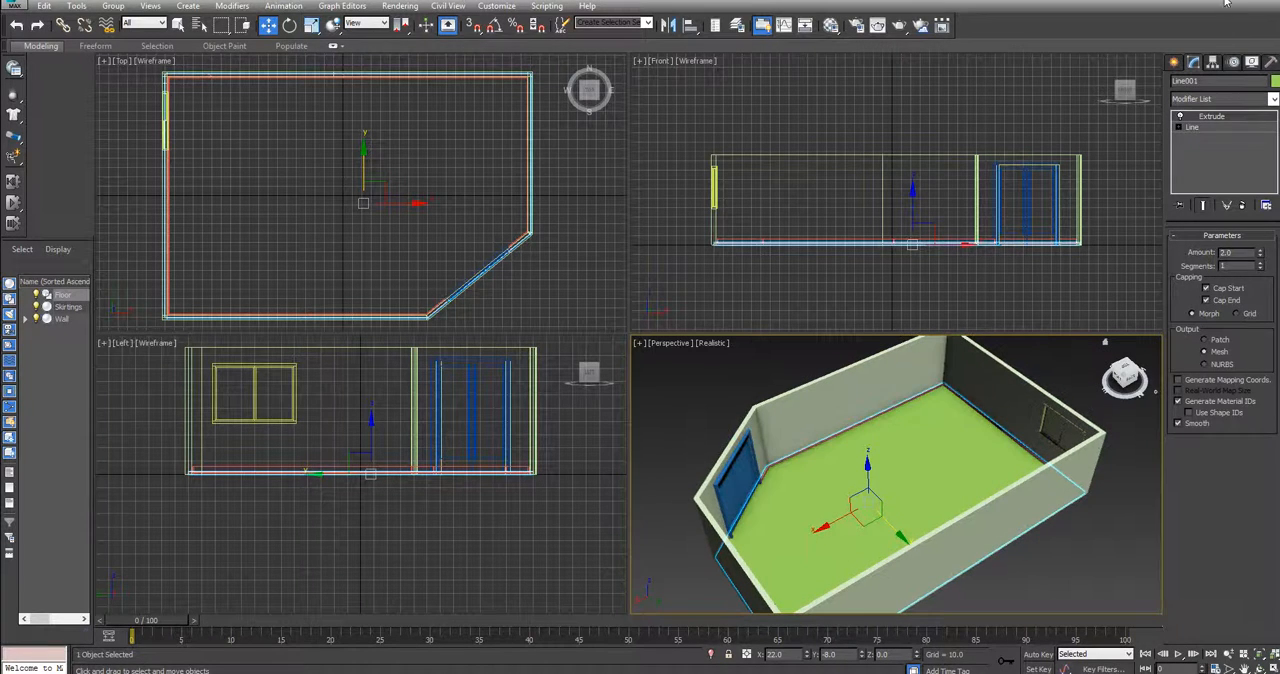
{"action": "left_click", "coordinate": [1175, 62]}
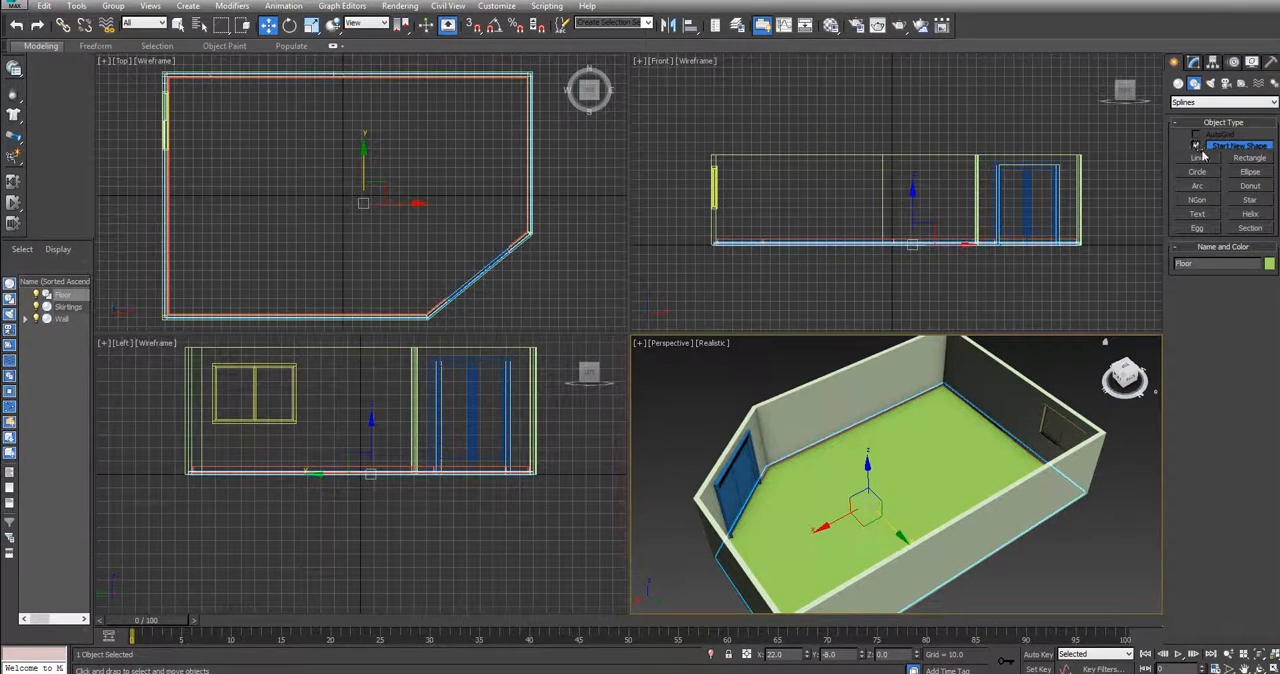
{"action": "left_click", "coordinate": [1179, 83]}
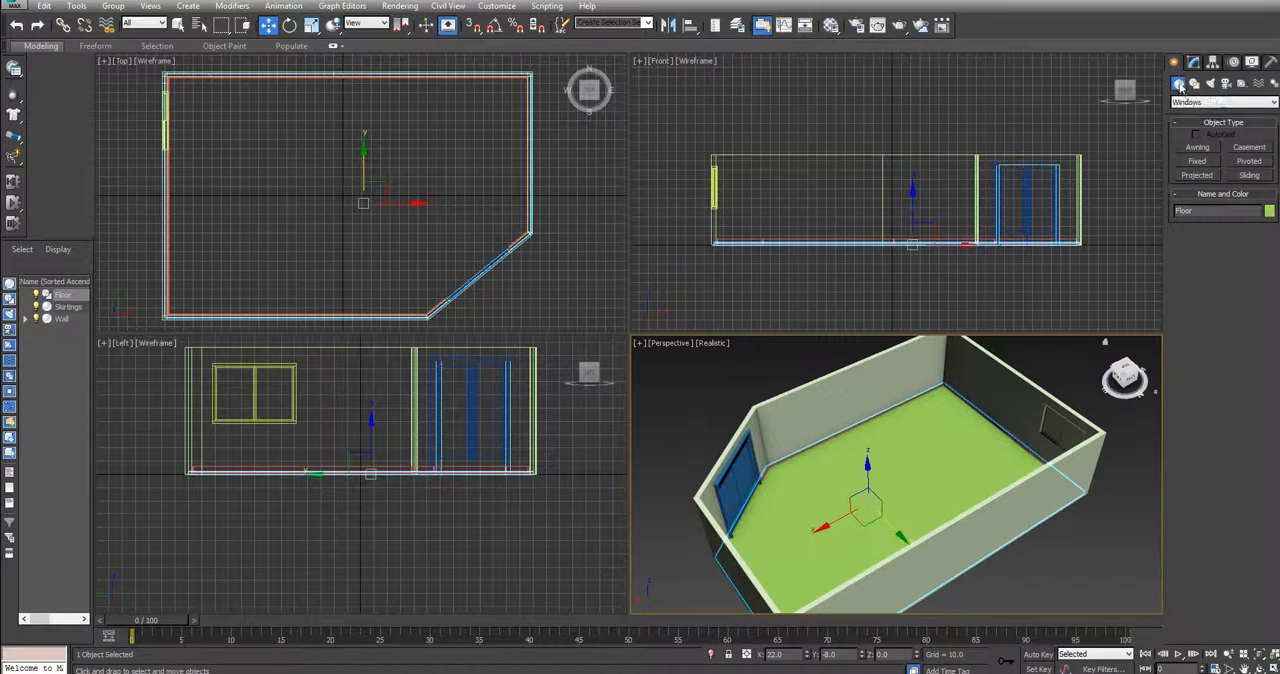
{"action": "left_click", "coordinate": [1207, 102]}
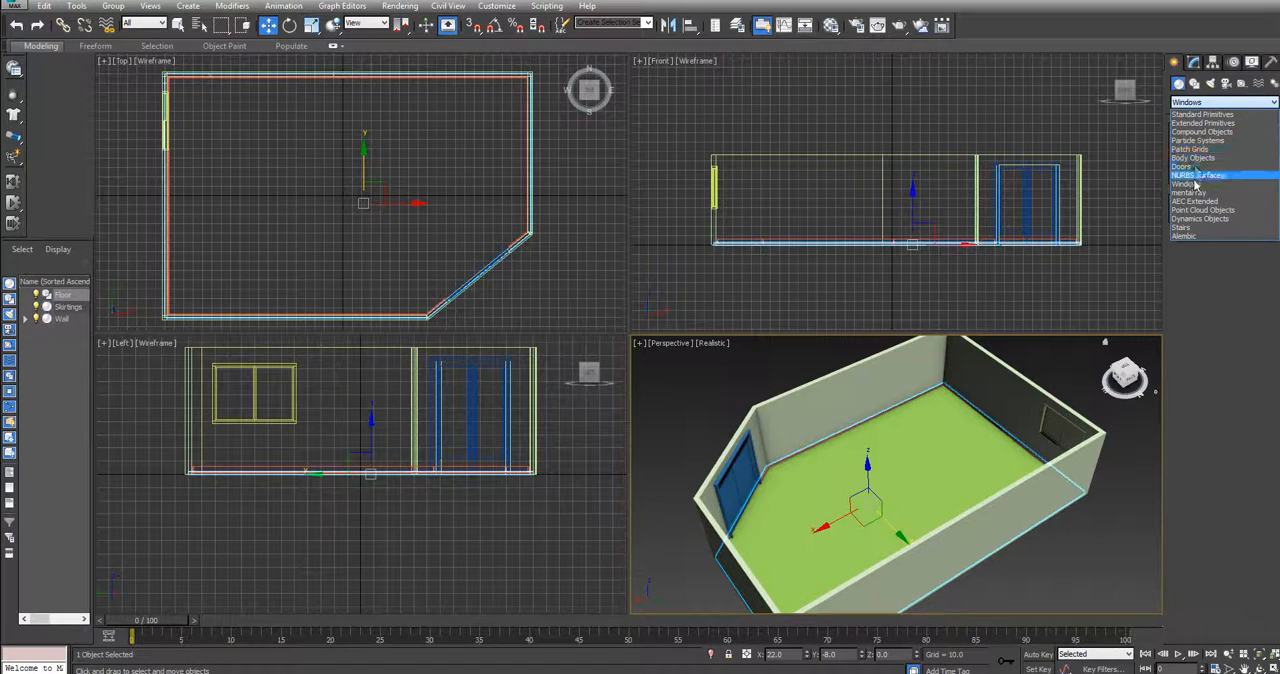
{"action": "left_click", "coordinate": [1196, 116]}
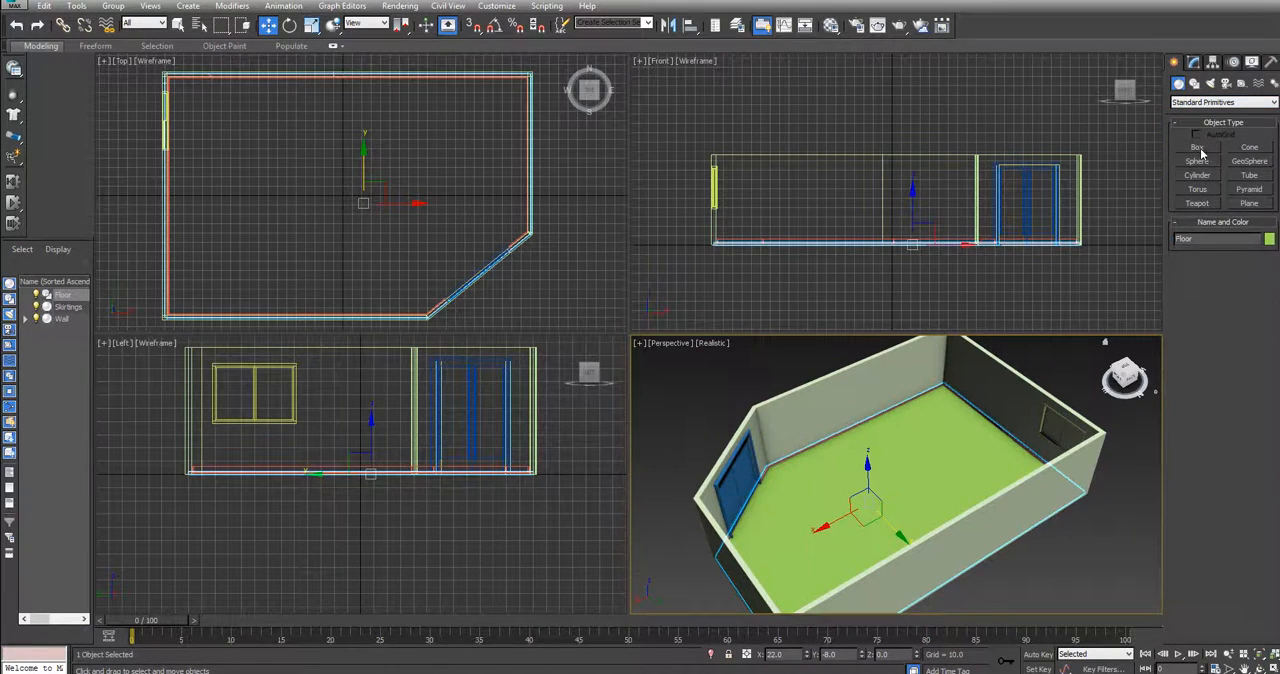
{"action": "left_click", "coordinate": [1199, 149]}
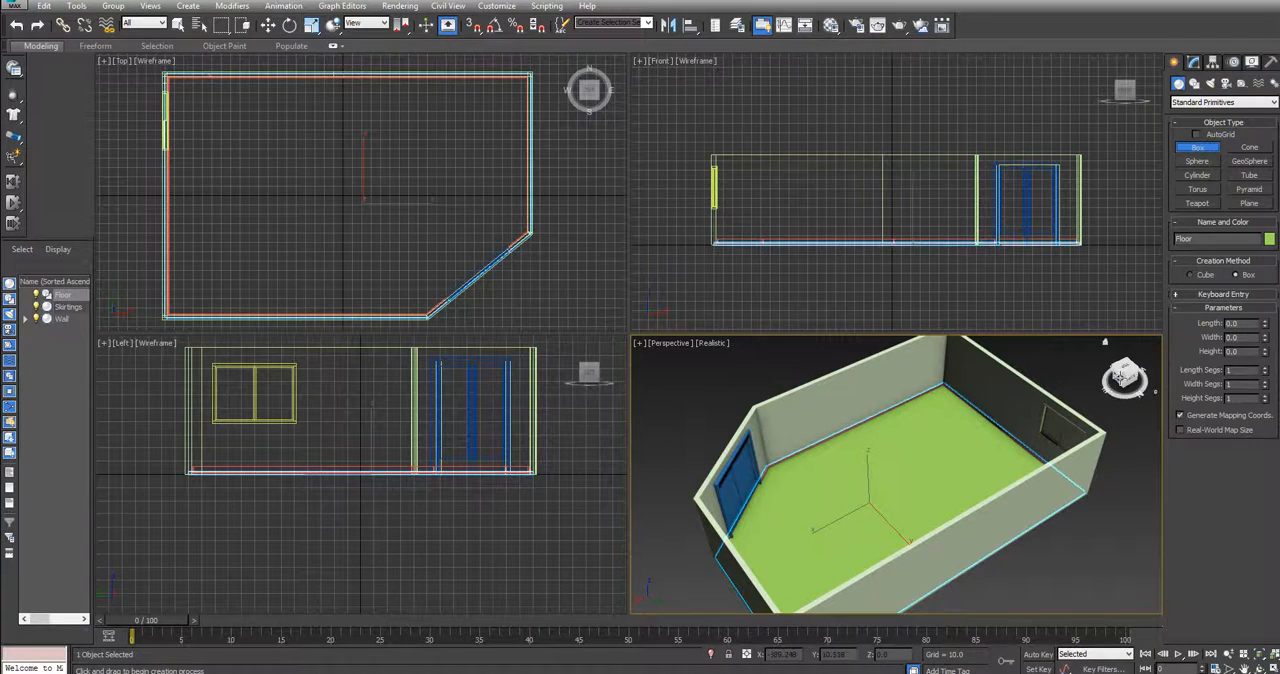
{"action": "left_click_drag", "start_coordinate": [1123, 374], "coordinate": [817, 374]}
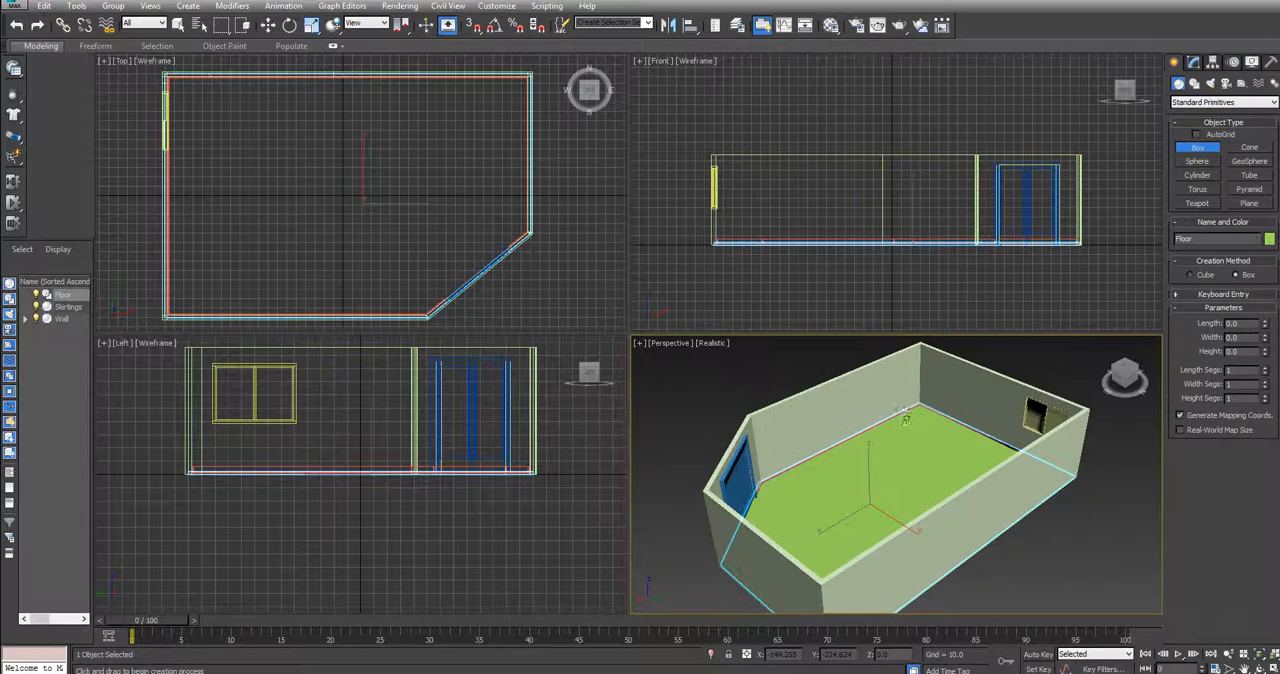
{"action": "key", "text": "alt+w"}
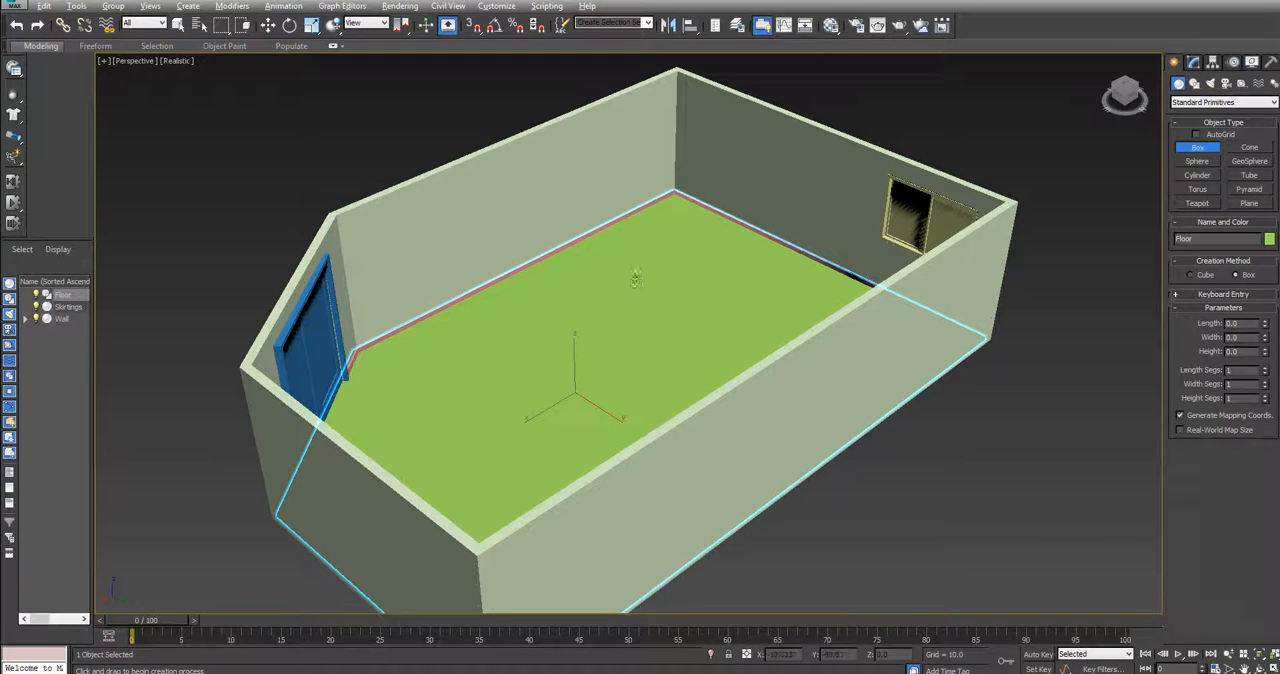
{"action": "mouse_move", "coordinate": [563, 342]}
{"action": "left_mouse_down"}
{"action": "mouse_move", "coordinate": [578, 351]}
{"action": "mouse_move", "coordinate": [637, 326]}
{"action": "left_mouse_up"}
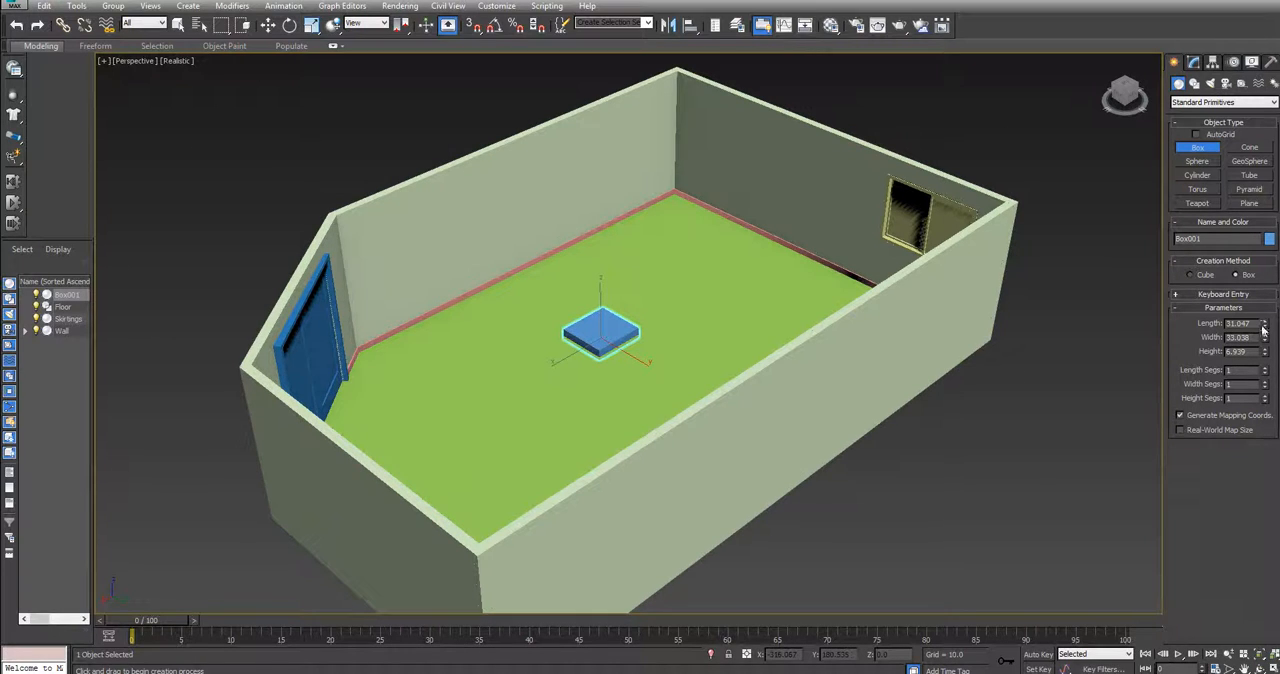
Resize the box to a length of about 69.9, a width of about 86.2 and a height of about 5.5
{"action": "left_click_drag", "start_coordinate": [1265, 326], "coordinate": [1264, 238]}
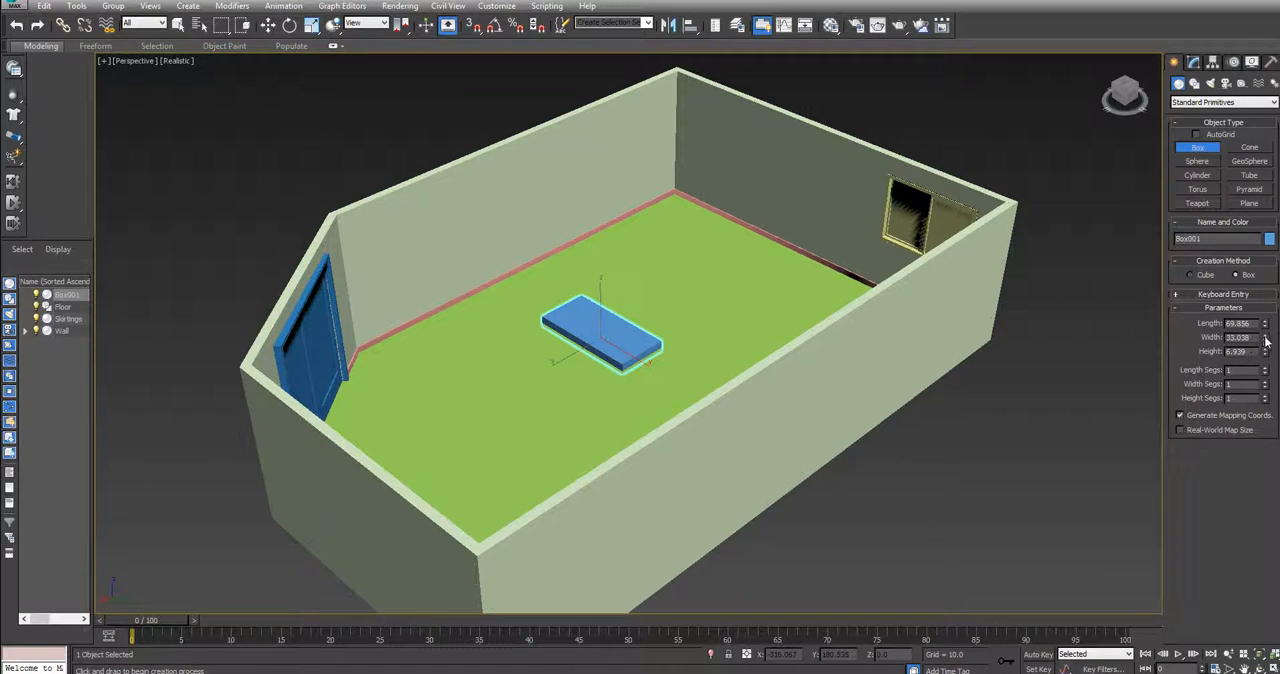
{"action": "left_click_drag", "start_coordinate": [1267, 341], "coordinate": [1272, 230]}
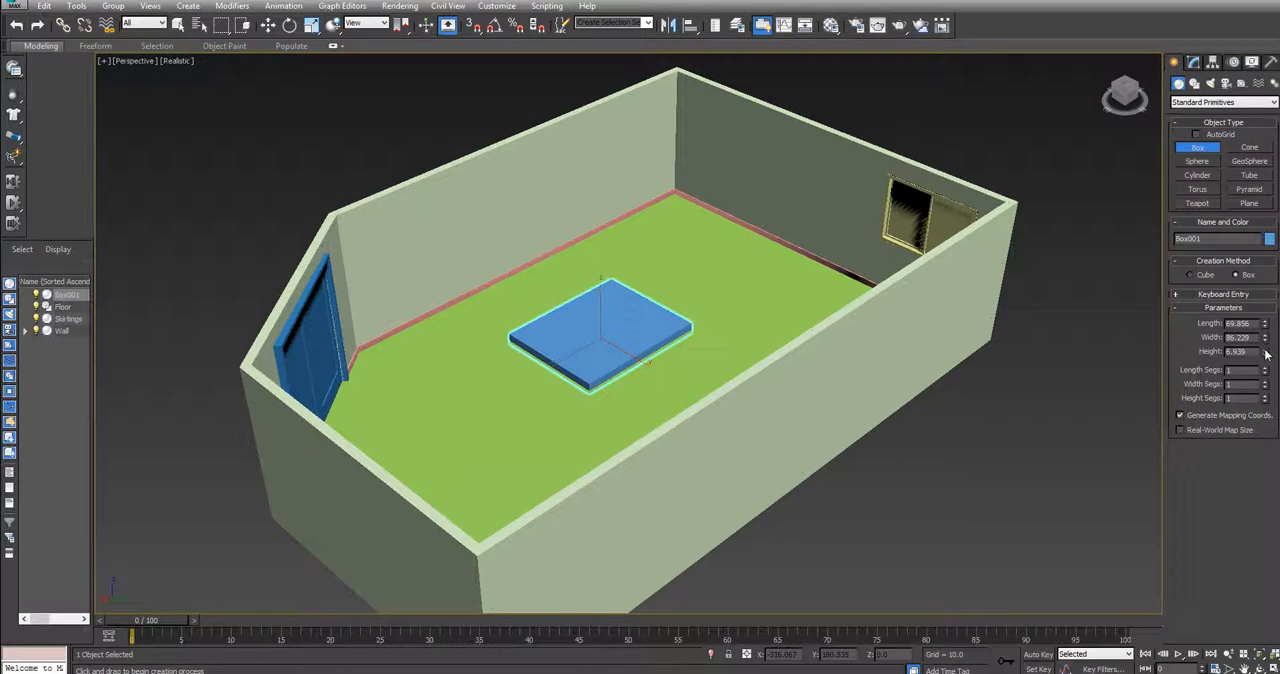
{"action": "left_click_drag", "start_coordinate": [1267, 354], "coordinate": [1268, 362]}
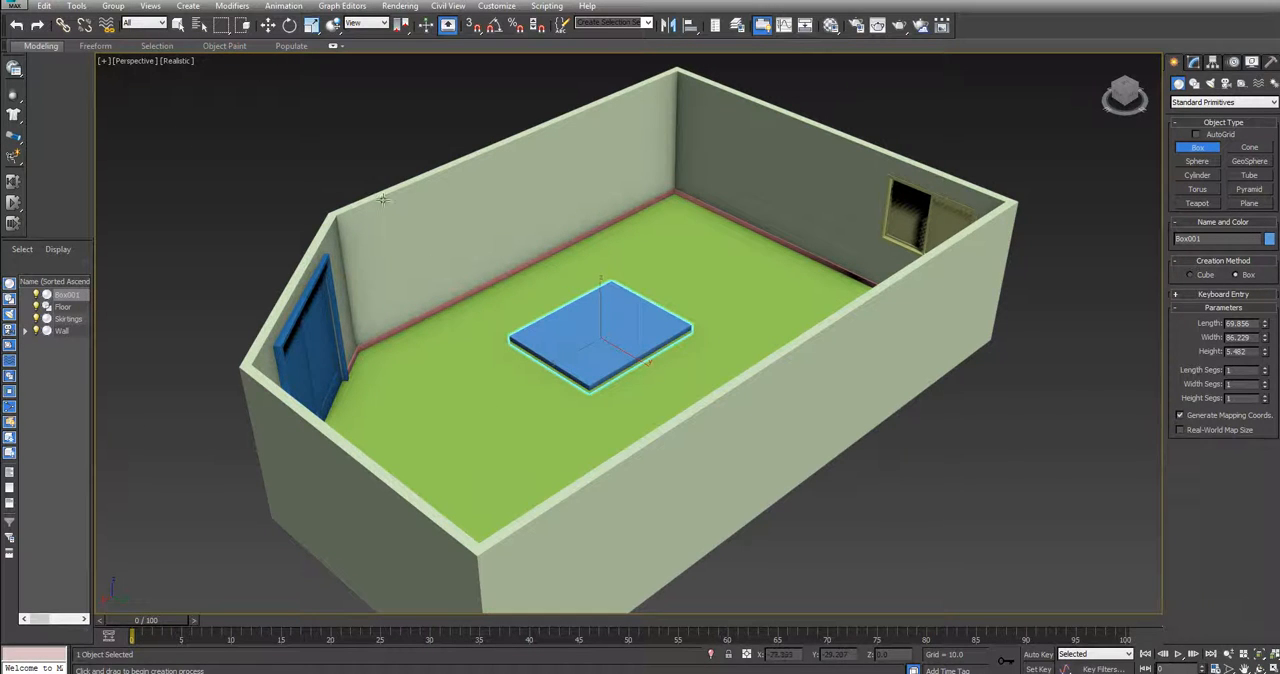
Rotate the box by about -89.7° around the X axis so that it stands upright
{"action": "left_click", "coordinate": [290, 25]}
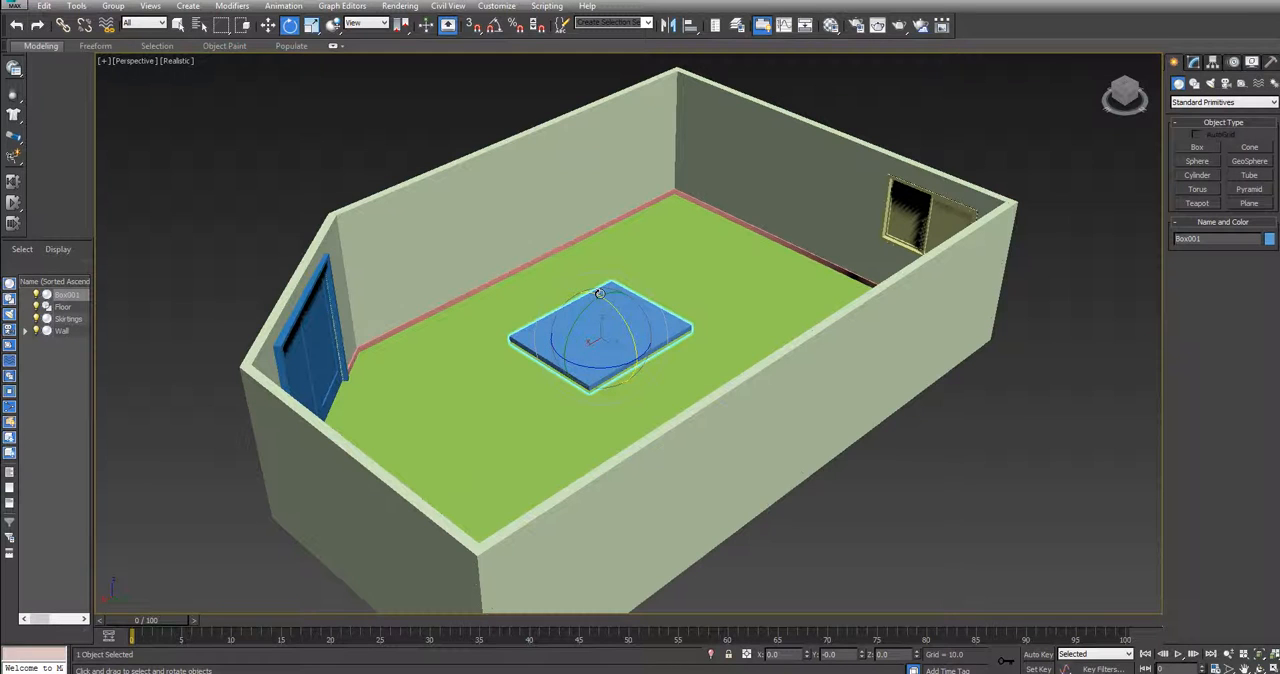
{"action": "left_click_drag", "start_coordinate": [600, 295], "coordinate": [655, 345]}
{"action": "left_click_drag", "start_coordinate": [668, 392], "coordinate": [670, 430]}
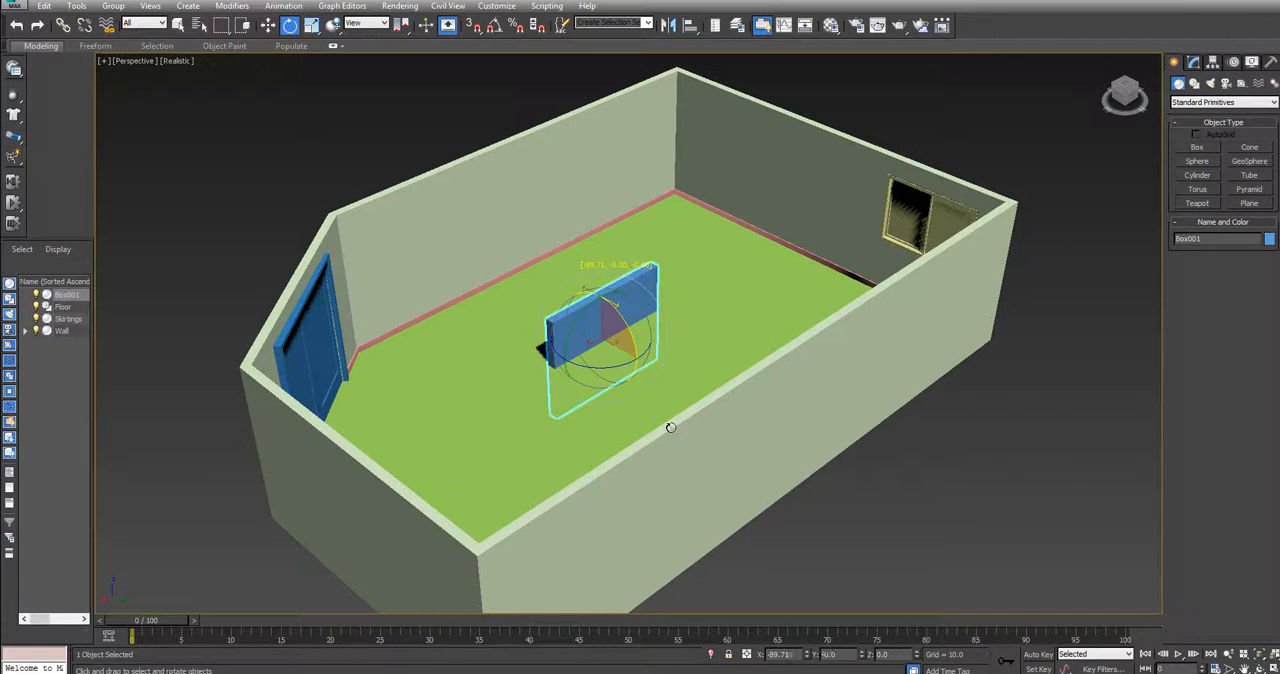
{"action": "left_click_drag", "start_coordinate": [670, 427], "coordinate": [670, 428]}
Turn on angle snapping, leaving the 3D snap off, and try rotating the upright box with it
{"action": "left_click", "coordinate": [474, 26]}
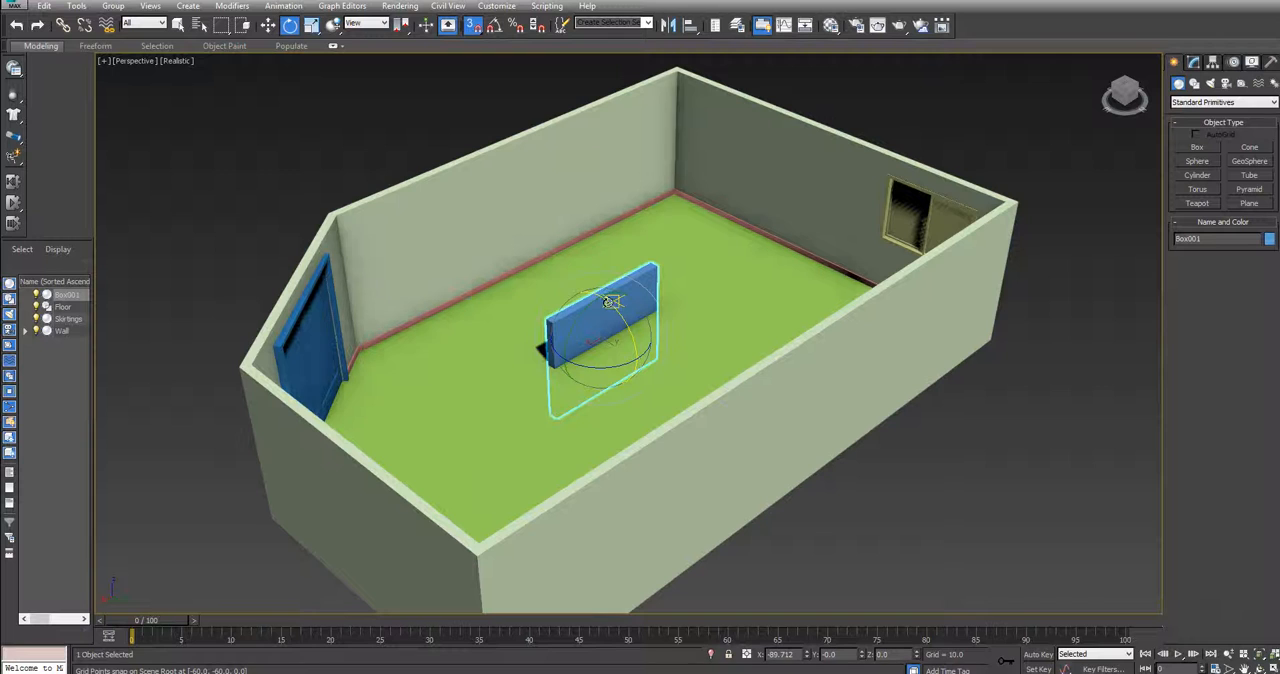
{"action": "left_click", "coordinate": [479, 30]}
{"action": "left_click", "coordinate": [494, 30]}
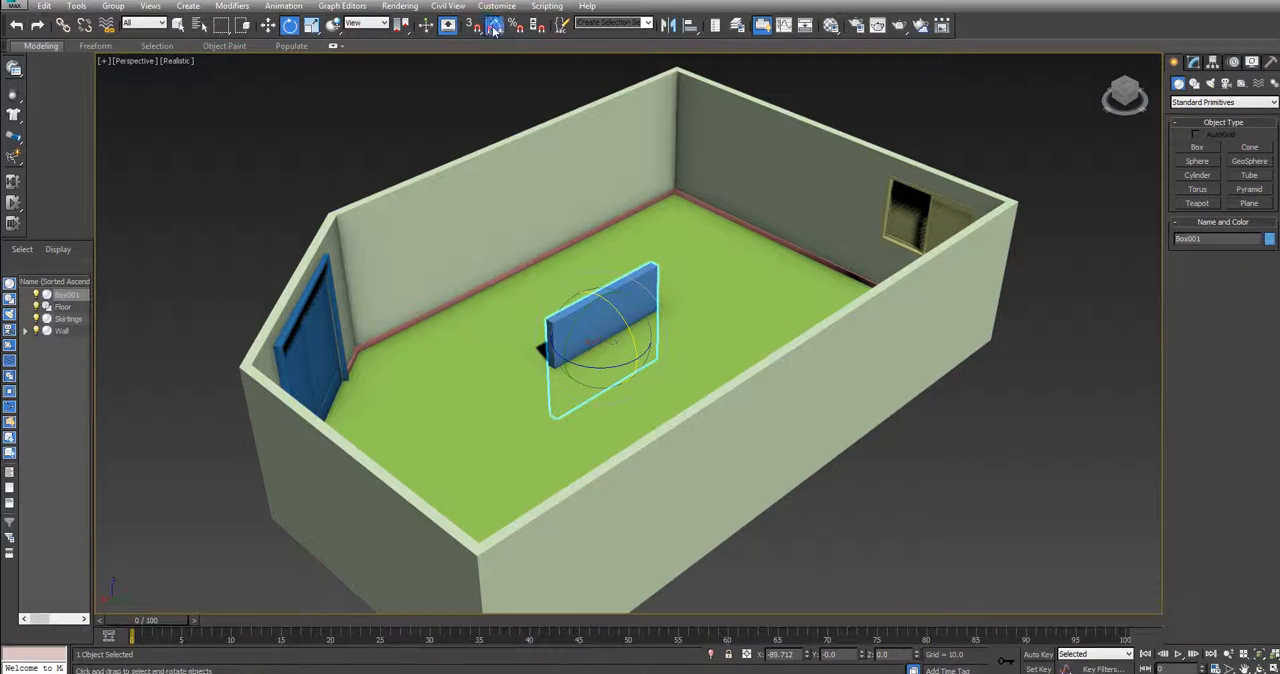
{"action": "mouse_move", "coordinate": [616, 307]}
{"action": "left_mouse_down"}
{"action": "mouse_move", "coordinate": [635, 308]}
{"action": "mouse_move", "coordinate": [605, 307]}
{"action": "mouse_move", "coordinate": [617, 307]}
{"action": "left_mouse_up"}
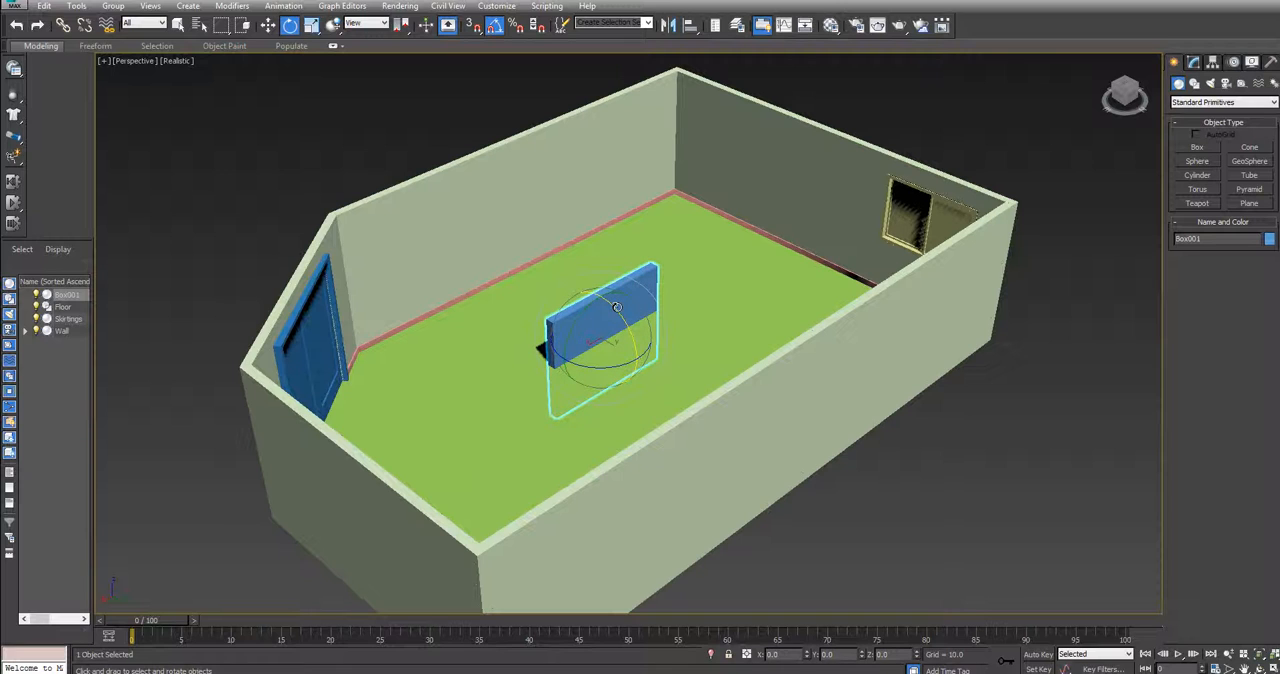
{"action": "left_click", "coordinate": [495, 26]}
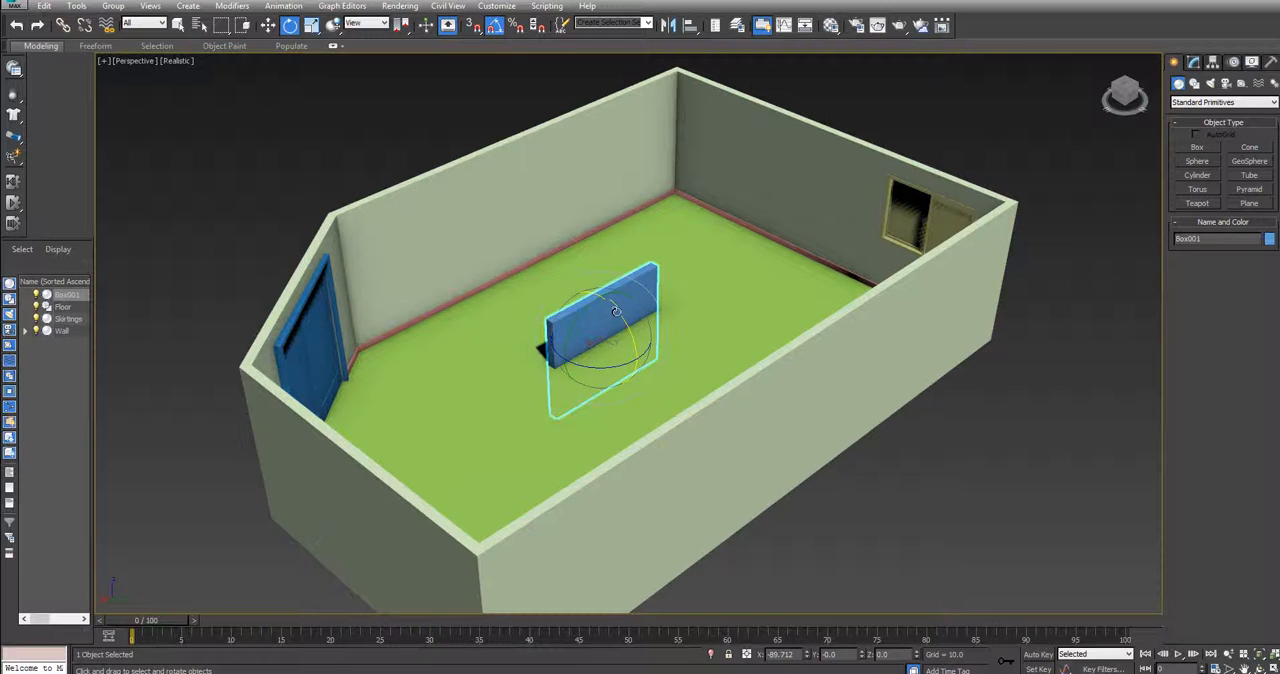
{"action": "mouse_move", "coordinate": [616, 311]}
{"action": "left_mouse_down"}
{"action": "mouse_move", "coordinate": [611, 370]}
{"action": "mouse_move", "coordinate": [607, 321]}
{"action": "mouse_move", "coordinate": [611, 360]}
{"action": "mouse_move", "coordinate": [620, 310]}
{"action": "left_mouse_up"}
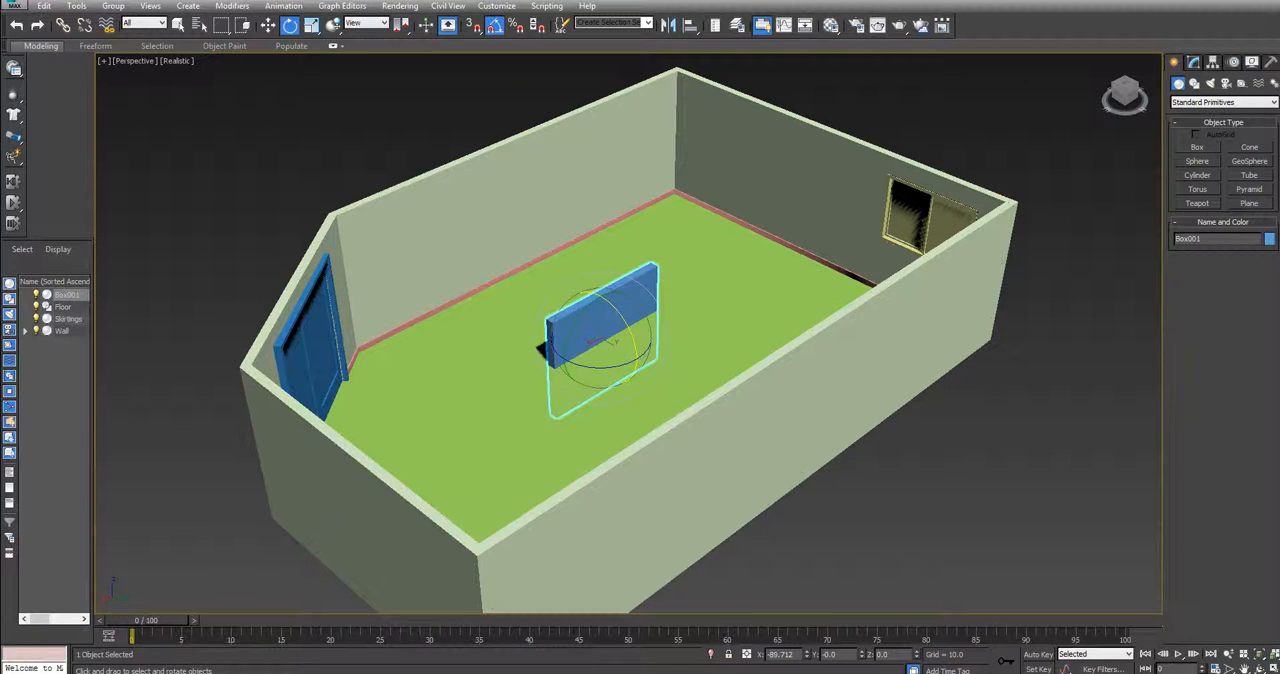
Move the upright box against the long wall and raise it above the floor, to about X -52, Y -132, Z 41
{"action": "left_click", "coordinate": [269, 25]}
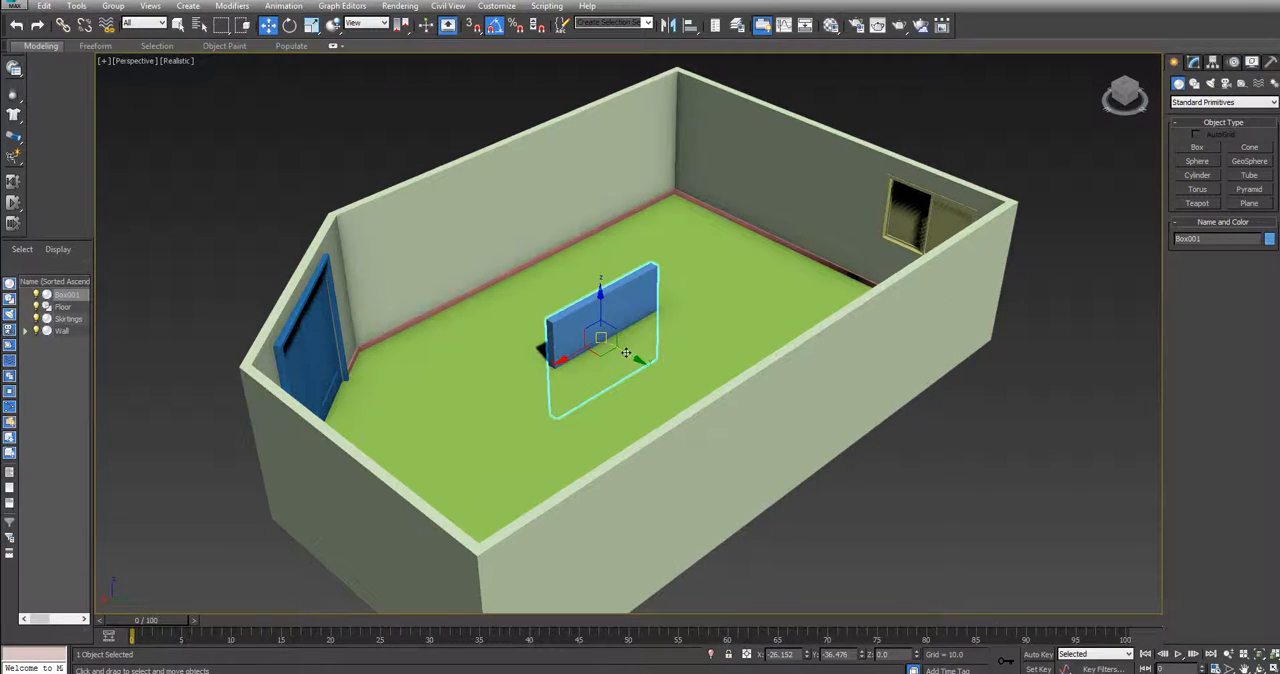
{"action": "left_click_drag", "start_coordinate": [625, 352], "coordinate": [535, 288]}
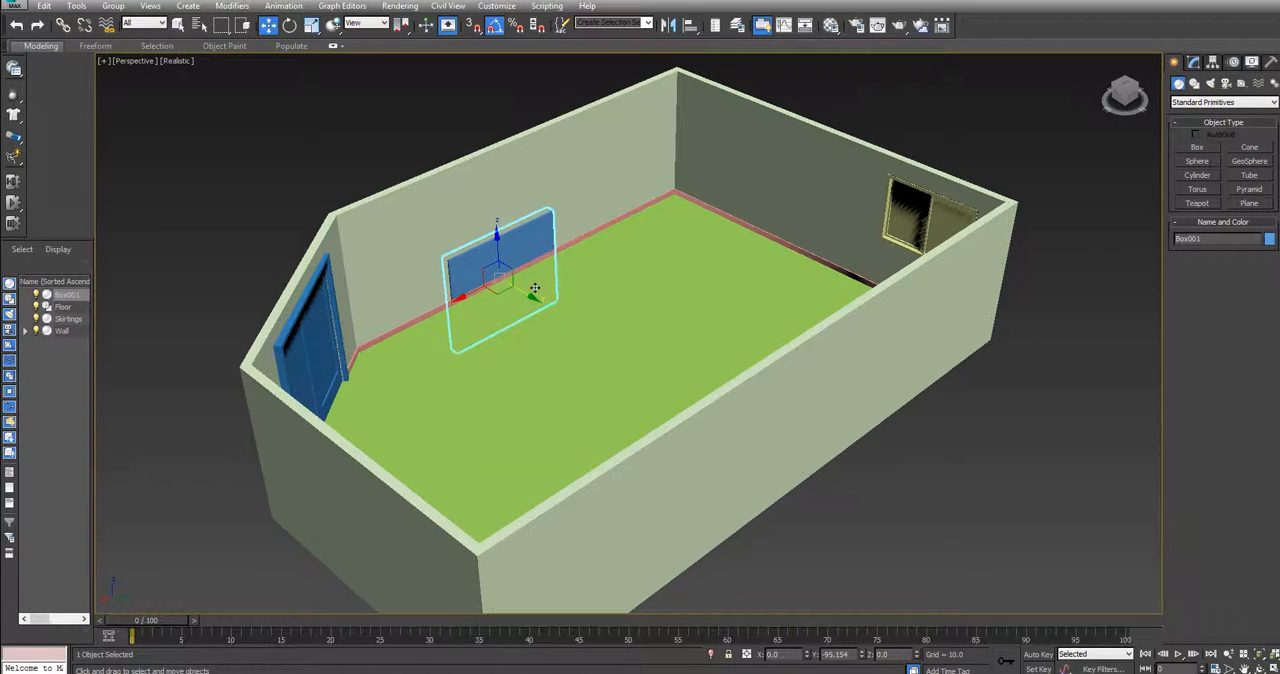
{"action": "left_click_drag", "start_coordinate": [495, 238], "coordinate": [492, 186]}
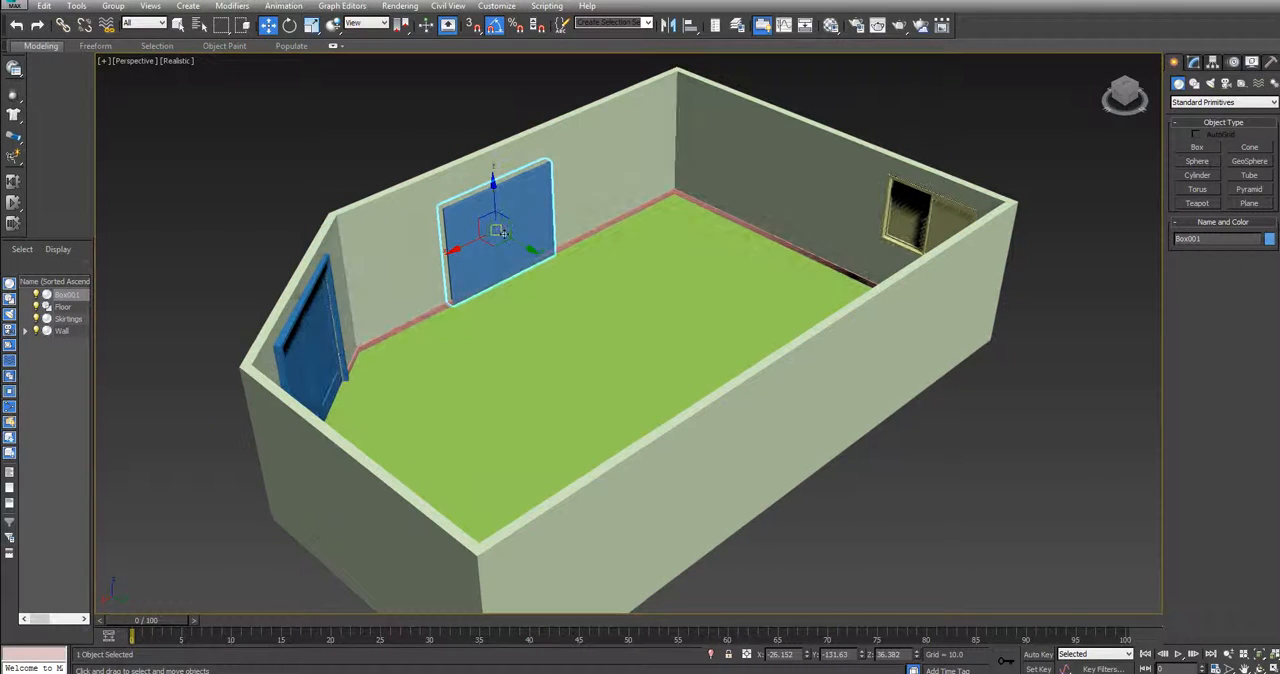
{"action": "left_click_drag", "start_coordinate": [454, 249], "coordinate": [483, 232]}
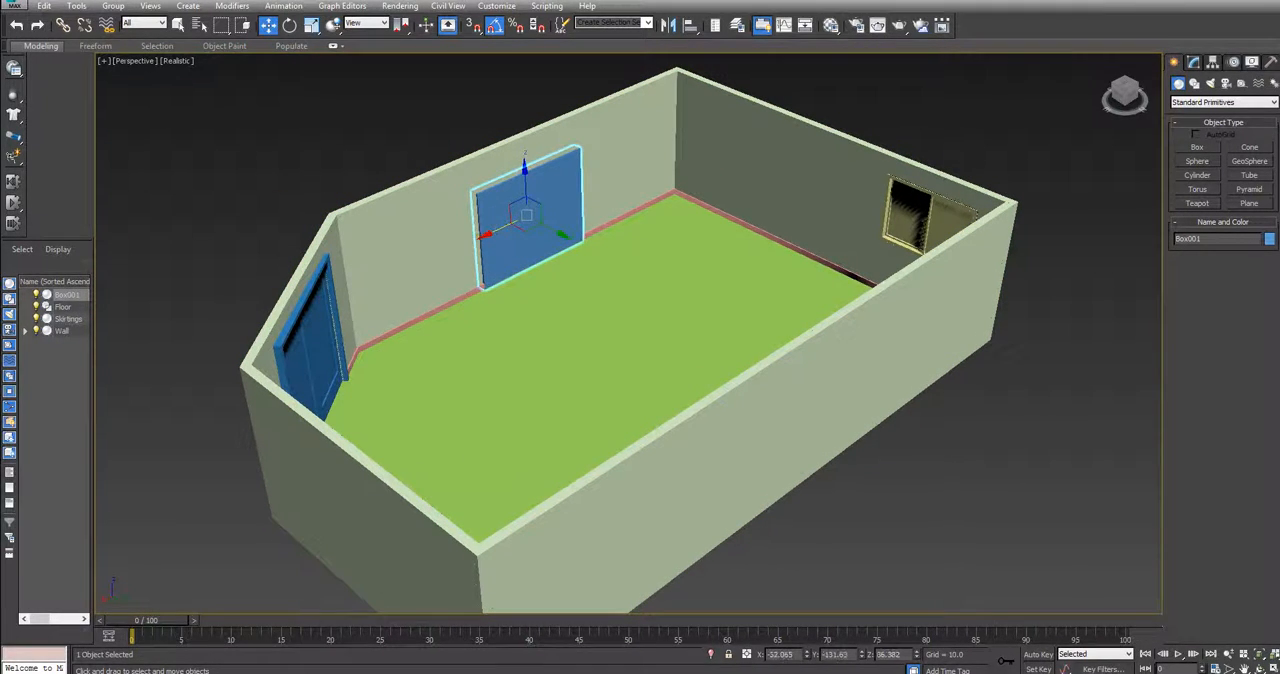
{"action": "left_click_drag", "start_coordinate": [524, 170], "coordinate": [523, 171]}
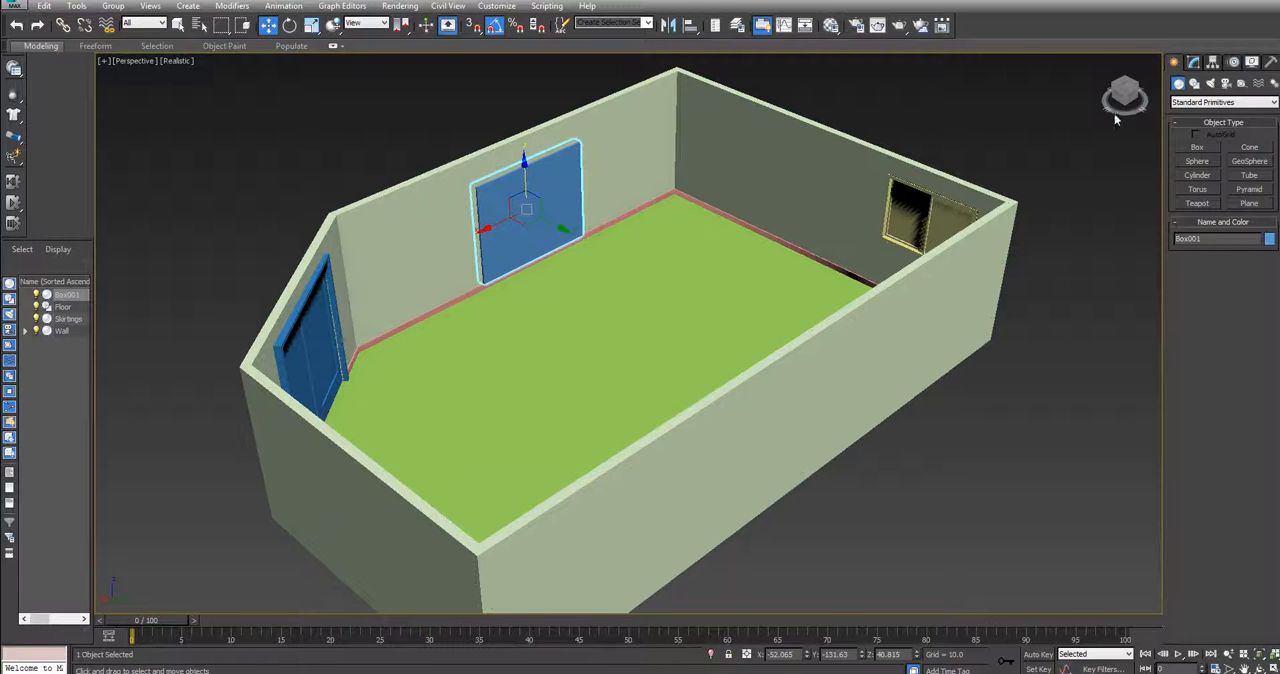
Change the wall-mounted box's object color to green
{"action": "left_click_drag", "start_coordinate": [1124, 97], "coordinate": [1066, 82]}
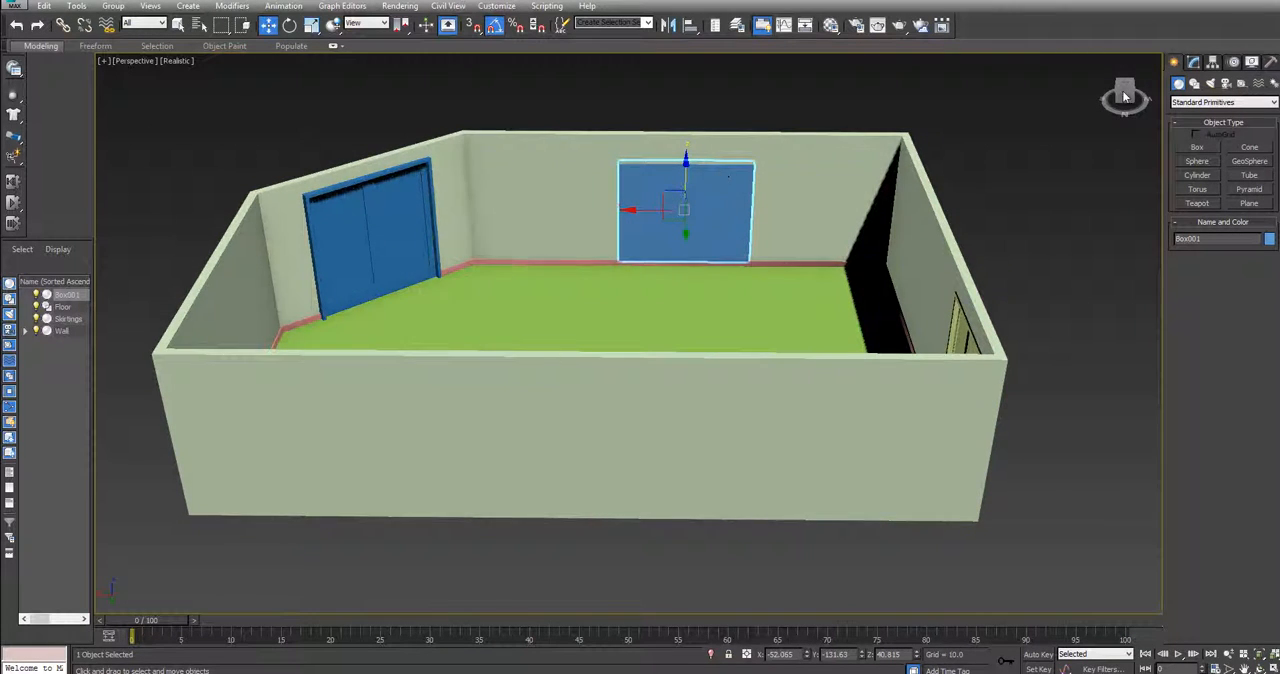
{"action": "left_click", "coordinate": [1195, 63]}
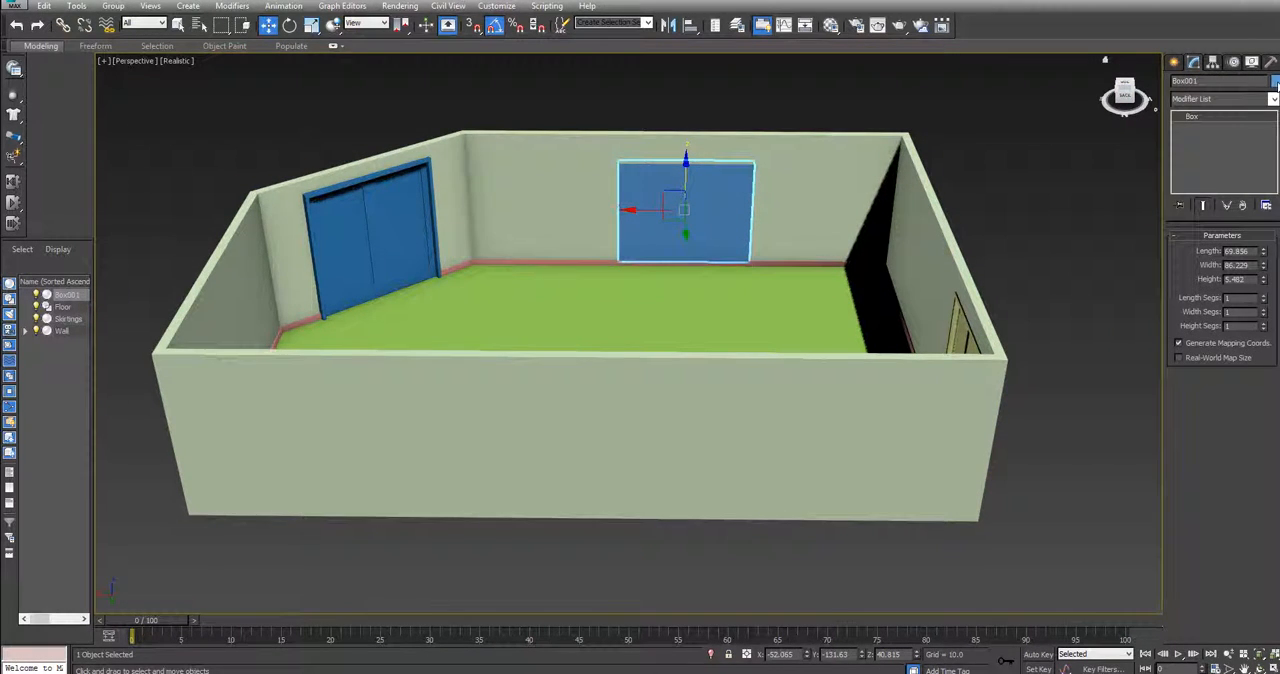
{"action": "left_click", "coordinate": [1274, 81]}
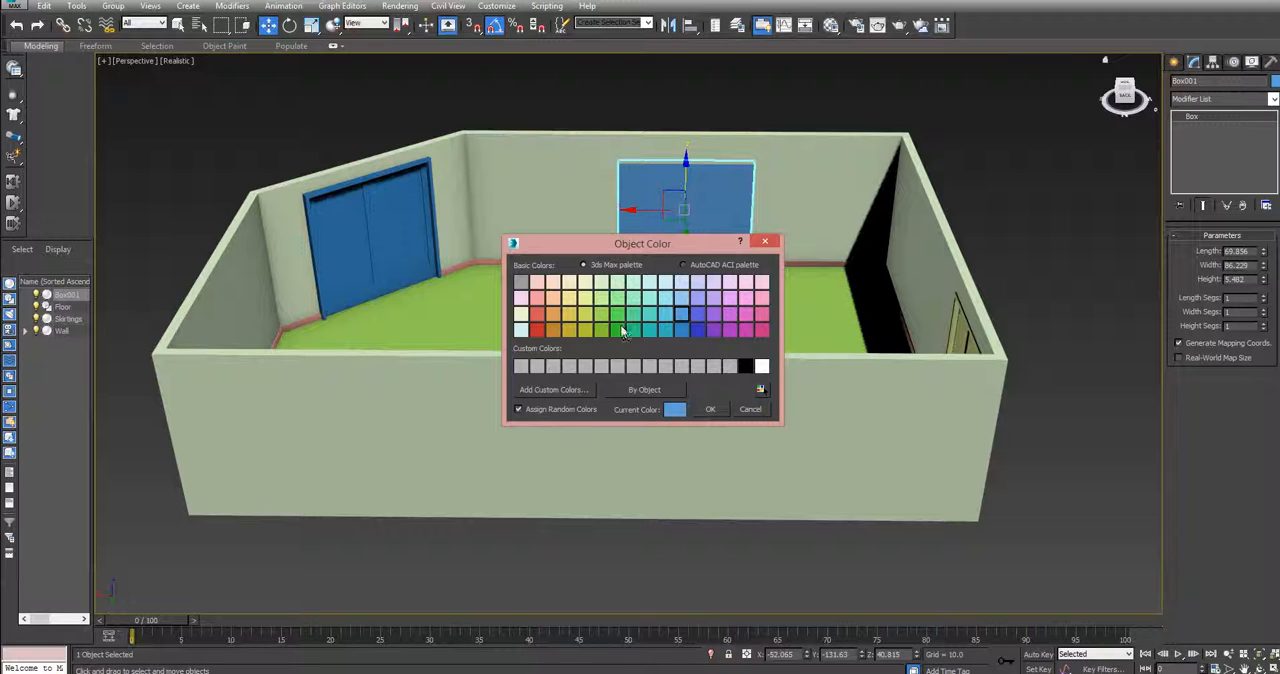
{"action": "left_click", "coordinate": [618, 330]}
{"action": "left_click", "coordinate": [721, 409]}
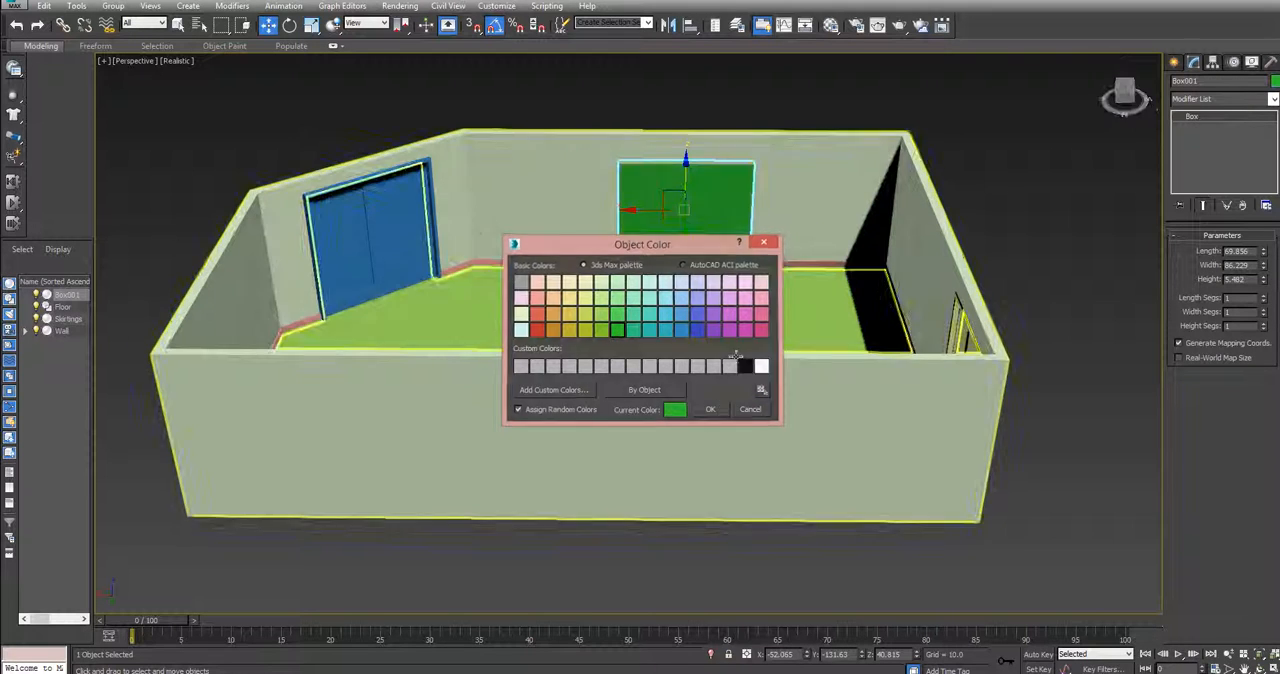
{"action": "mouse_move", "coordinate": [1131, 88]}
{"action": "left_mouse_down"}
{"action": "mouse_move", "coordinate": [1078, 133]}
{"action": "mouse_move", "coordinate": [1135, 99]}
{"action": "left_mouse_up"}
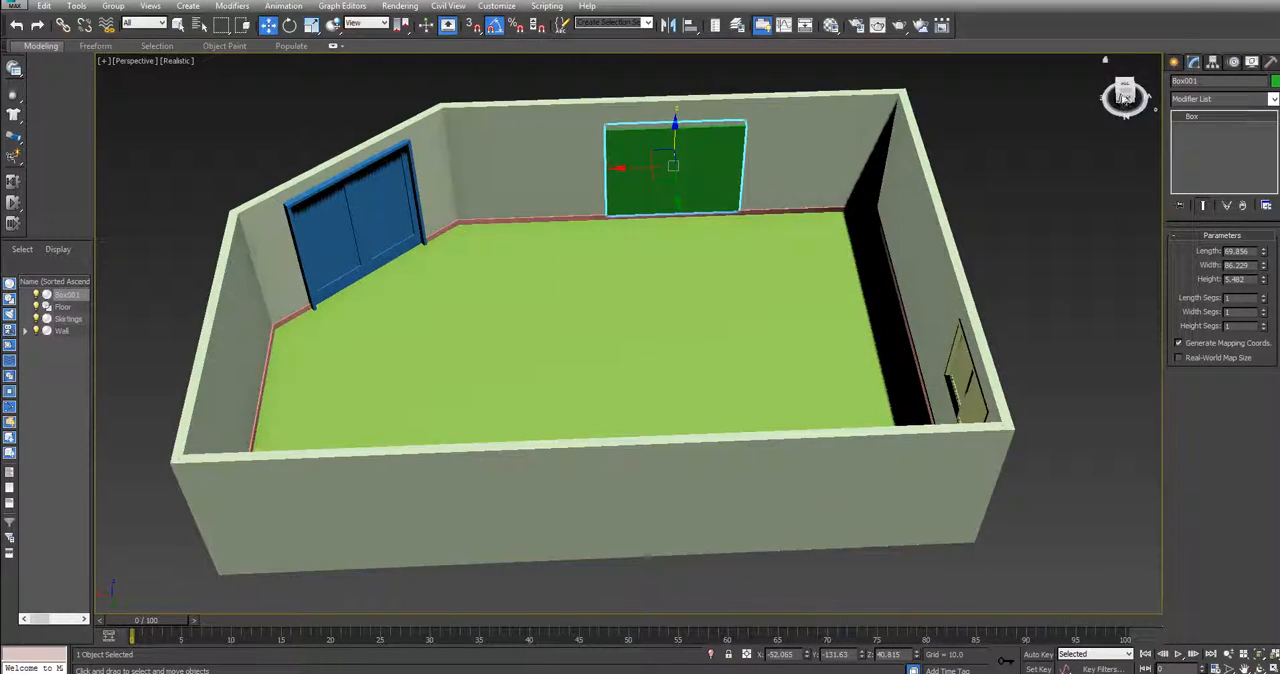
{"action": "mouse_move", "coordinate": [1128, 90]}
{"action": "left_mouse_down"}
{"action": "mouse_move", "coordinate": [1042, 108]}
{"action": "mouse_move", "coordinate": [1086, 102]}
{"action": "mouse_move", "coordinate": [1114, 70]}
{"action": "mouse_move", "coordinate": [1116, 98]}
{"action": "mouse_move", "coordinate": [1158, 96]}
{"action": "mouse_move", "coordinate": [1114, 83]}
{"action": "mouse_move", "coordinate": [1133, 91]}
{"action": "left_mouse_up"}
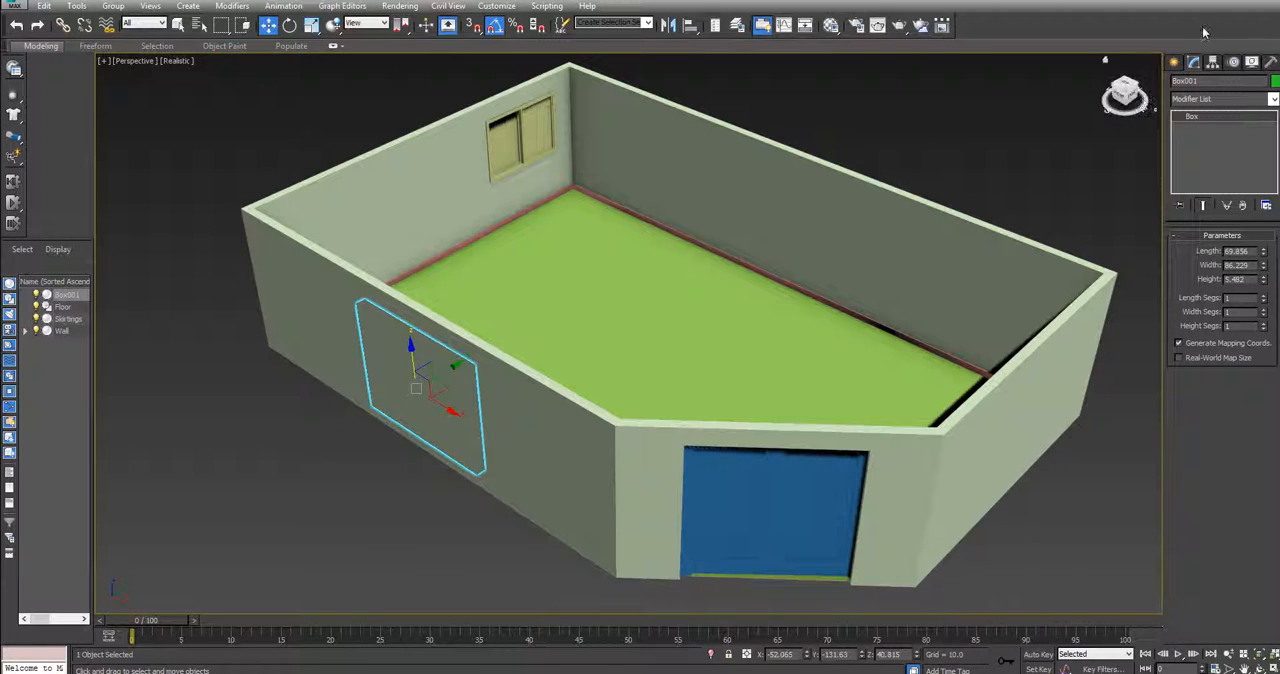
{"action": "mouse_move", "coordinate": [1230, 2]}
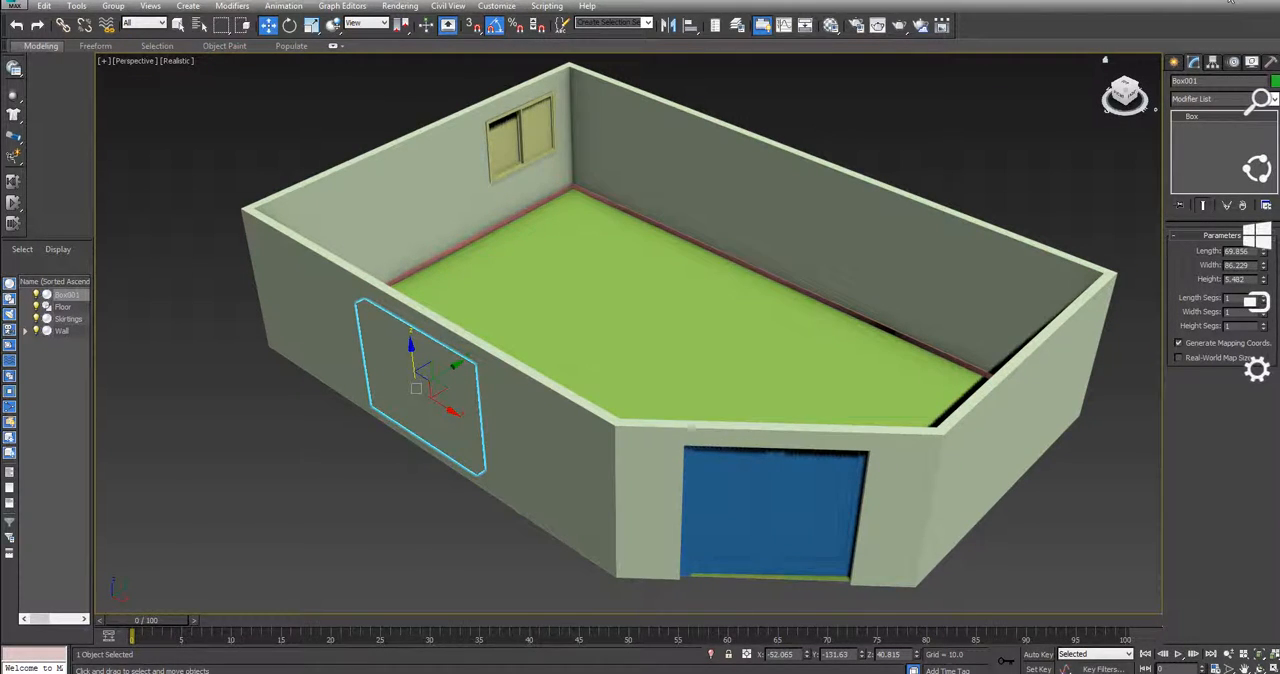